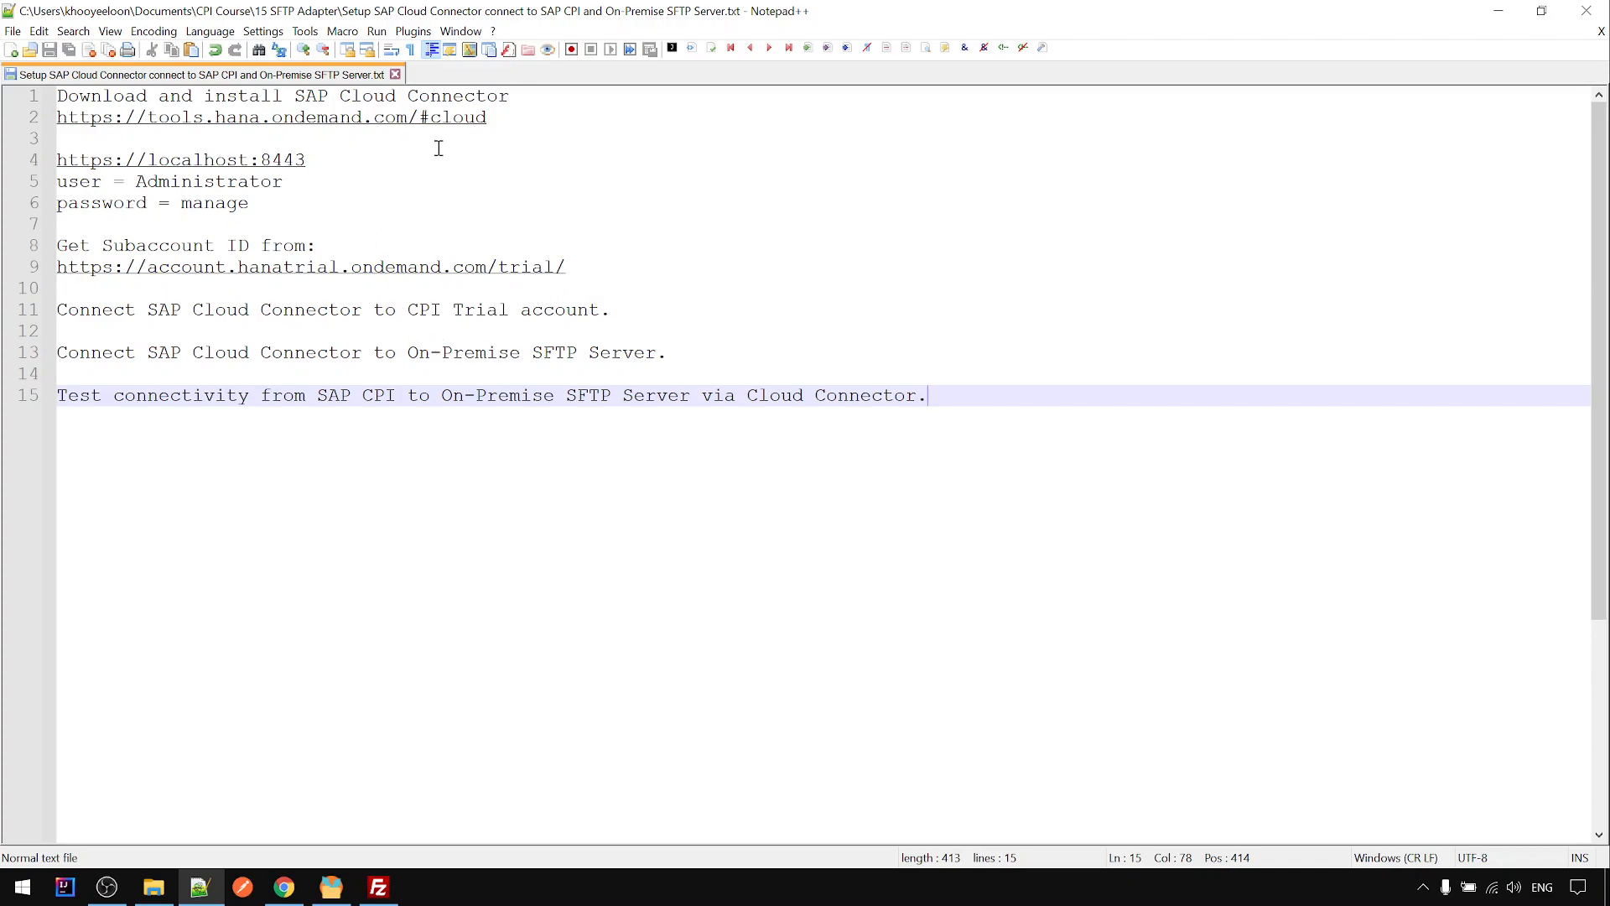
- Copy the SAP tools download link from line 2 of the setup notes, then bring up Chrome on a new tab
left_click_drag(504, 119, 43, 127)
key("ctrl+c")
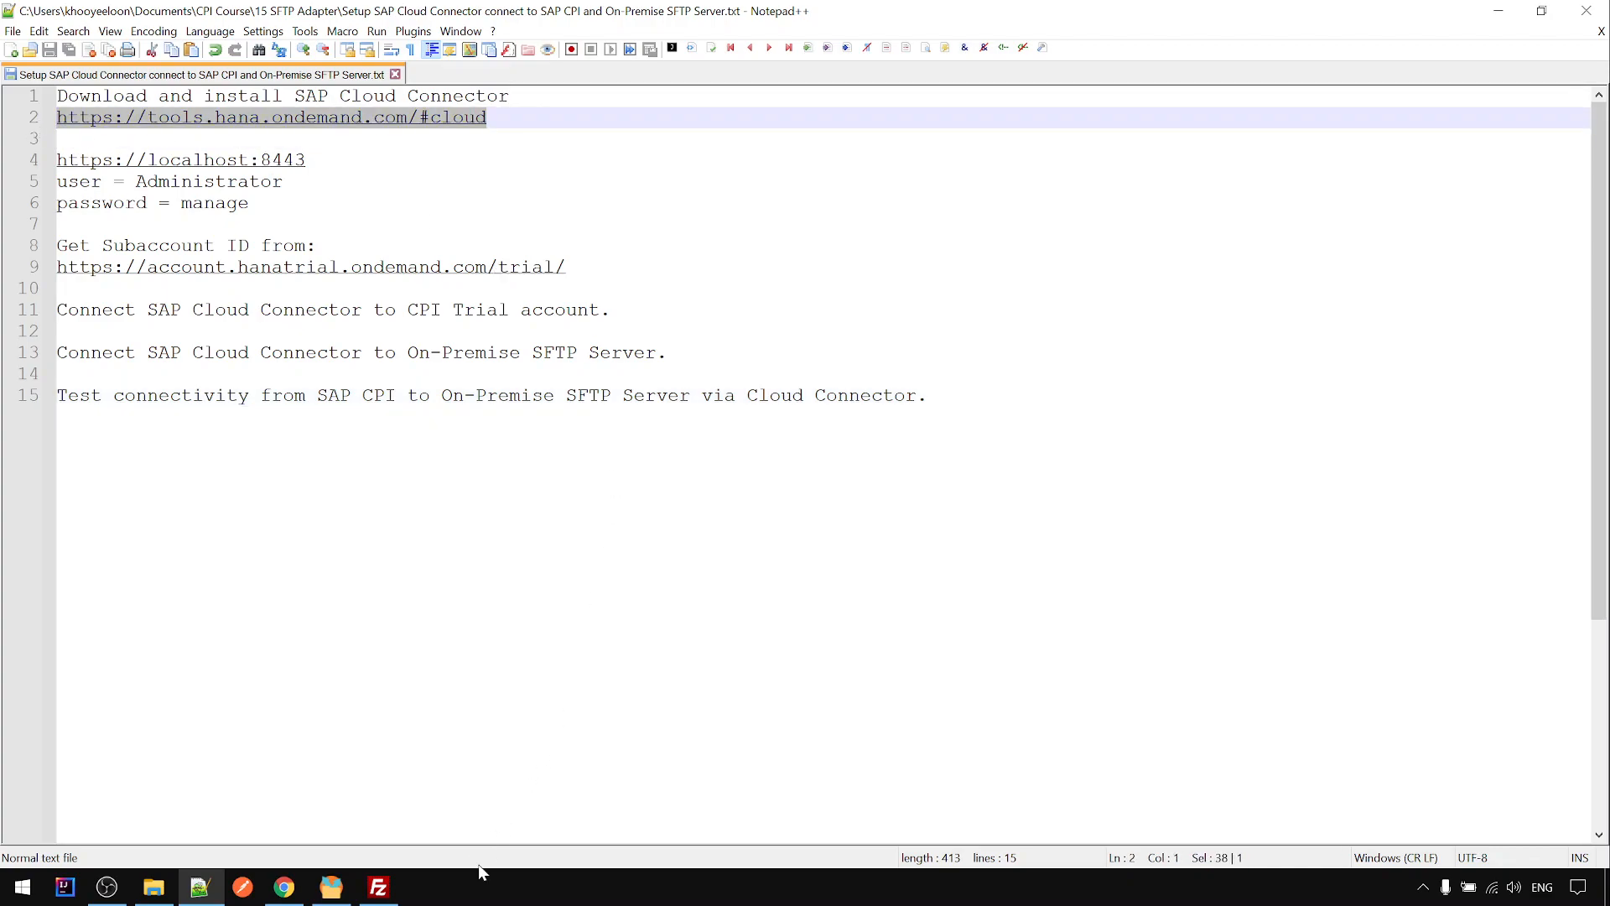
left_click(285, 887)
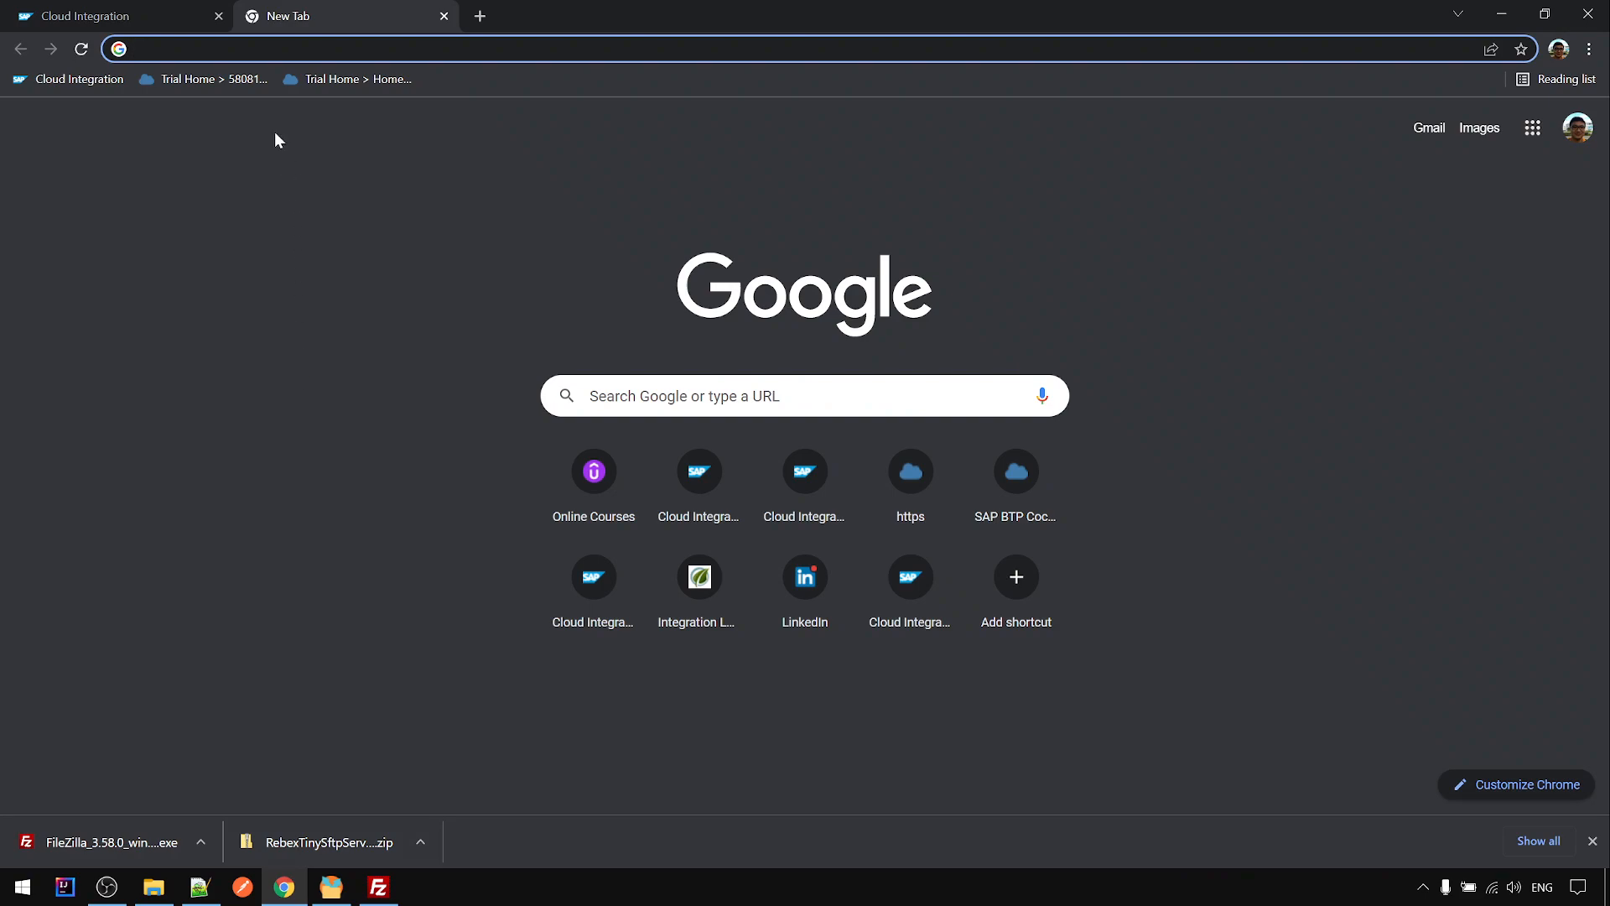
- Download sapcc-2.14.0.1-windows-x64.msi from the SAP Development Tools CLOUD page and launch the installer
key("ctrl+v")
left_click(266, 81)
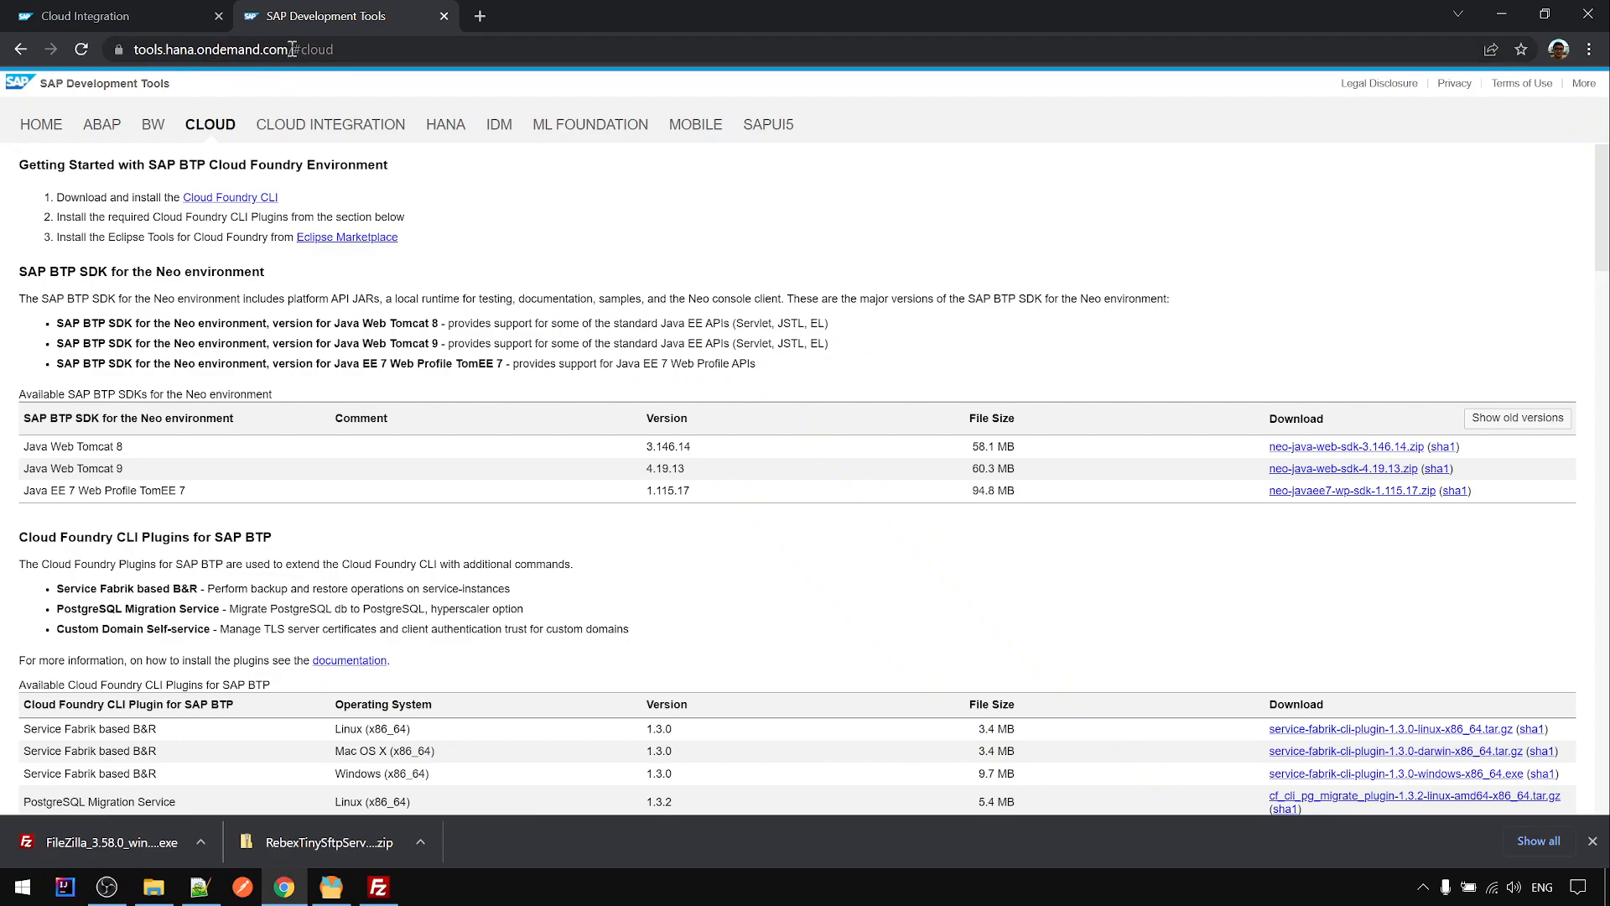
left_click(200, 126)
scroll(587, 461, "down", 6)
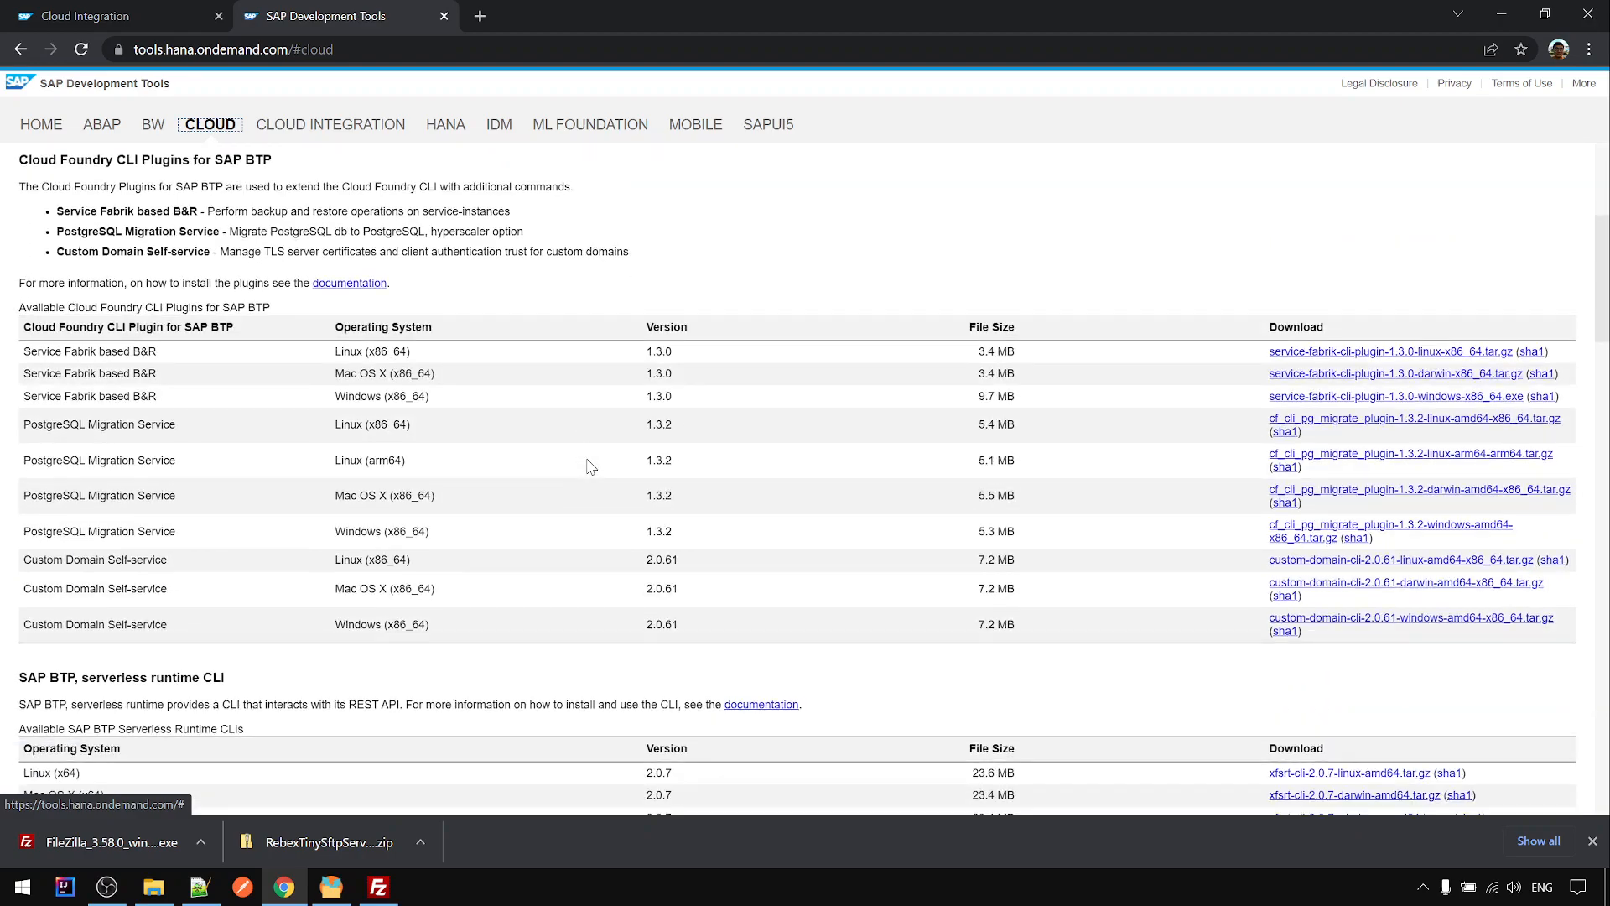
scroll(591, 467, "down", 10)
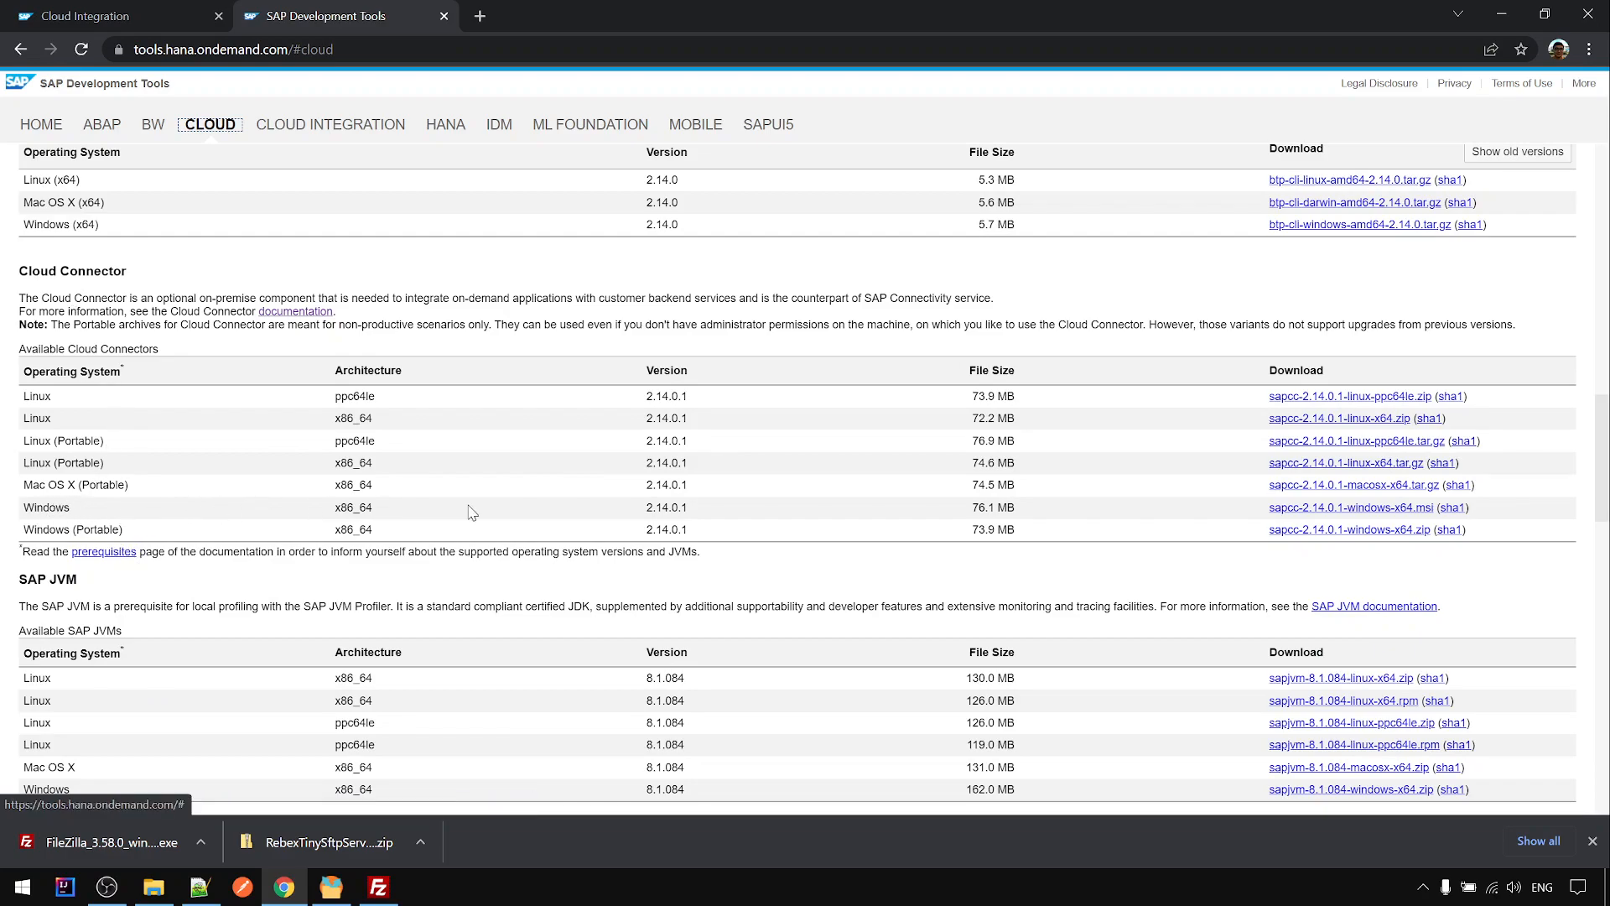
left_click(1304, 509)
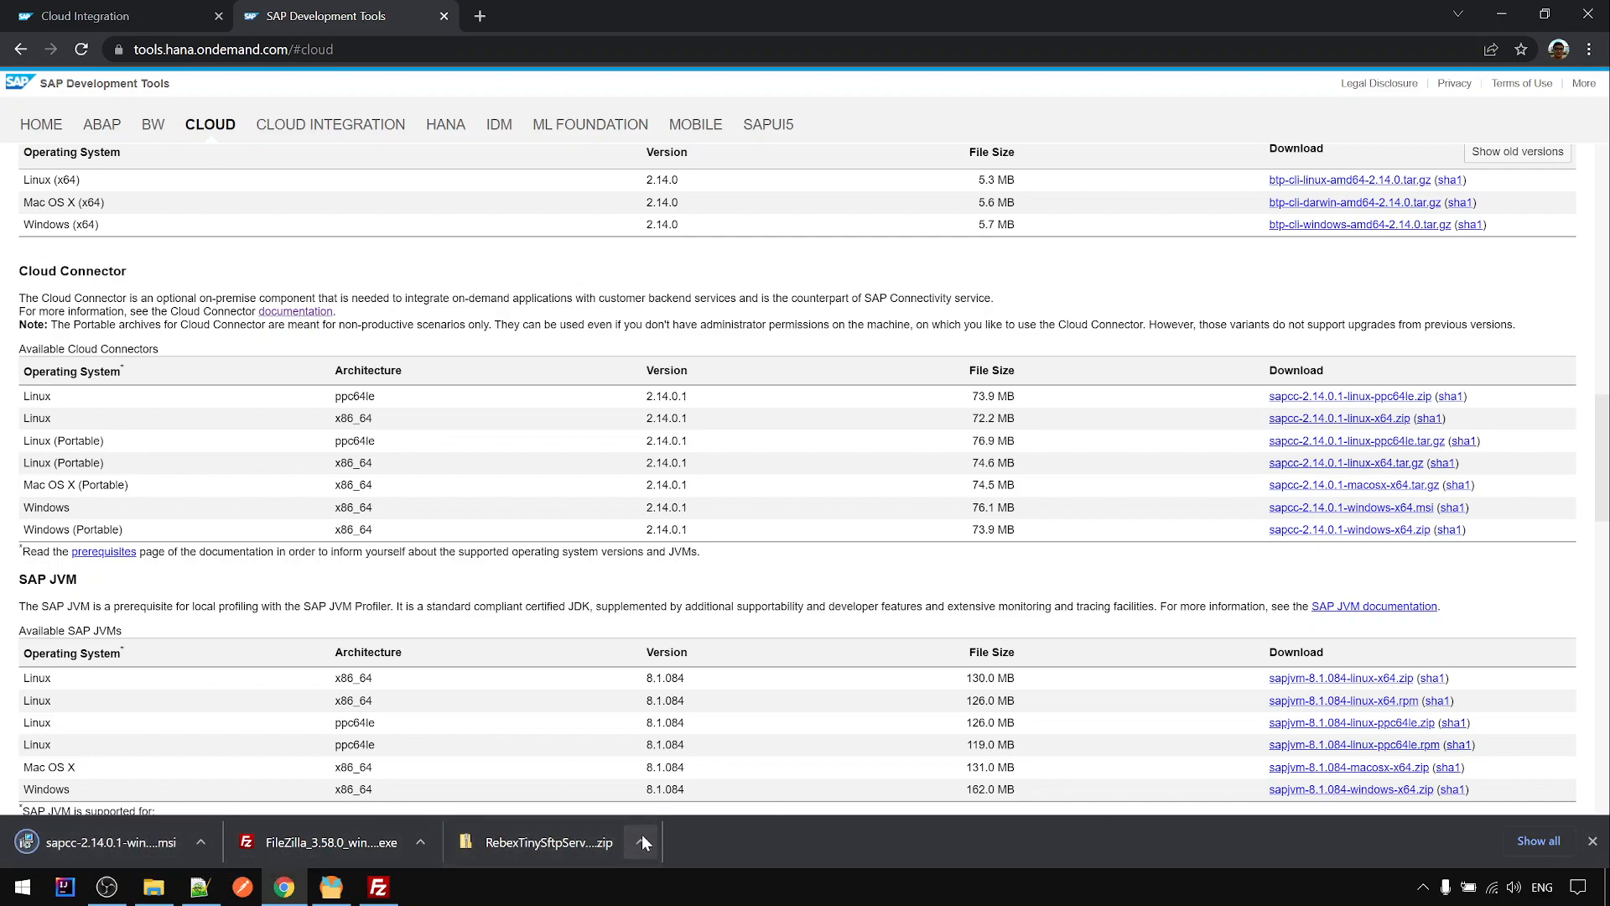
left_click(143, 842)
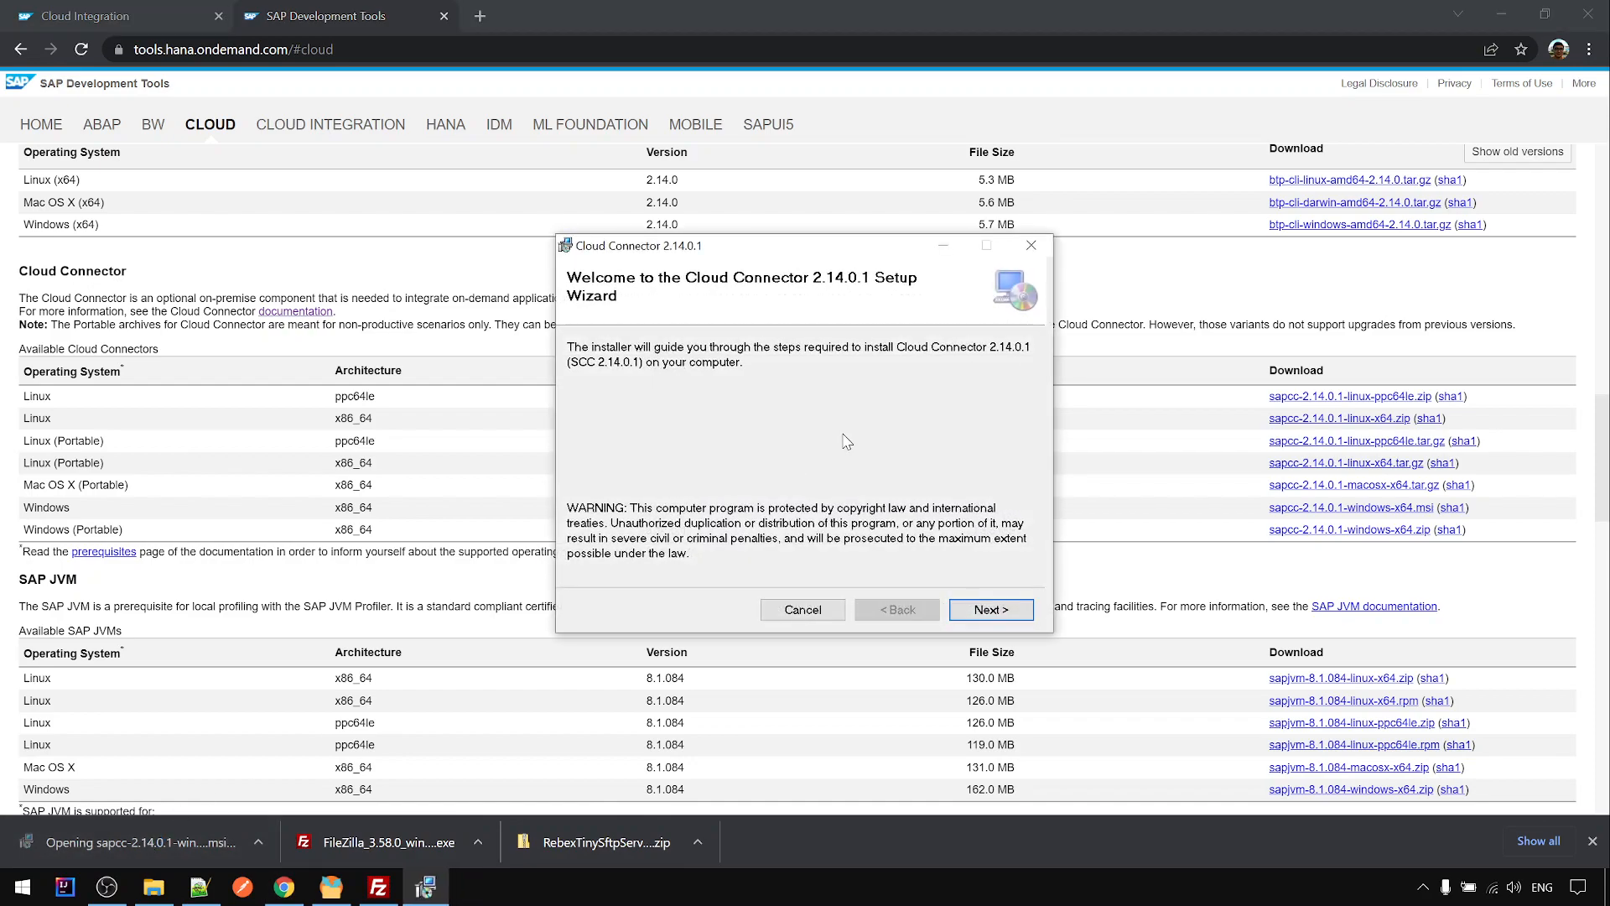
- Install Cloud Connector with defaults (C:\SAP\scc20\, HTTPS port 8443, Java 8 JDK, start after setup), then close the wizard
left_click(991, 609)
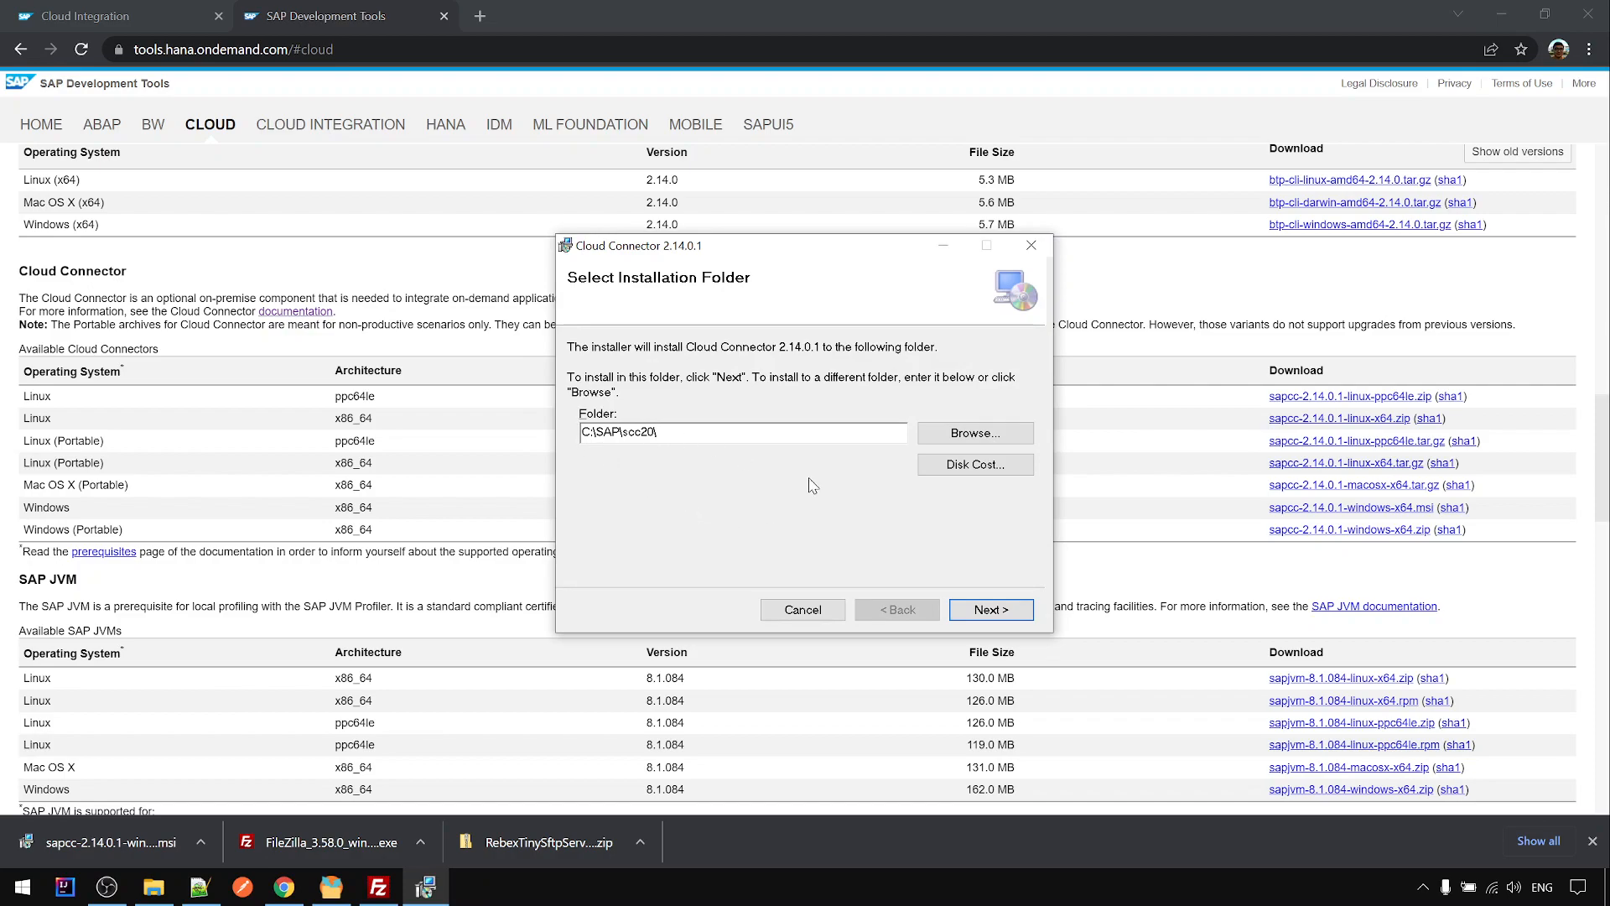
left_click(991, 611)
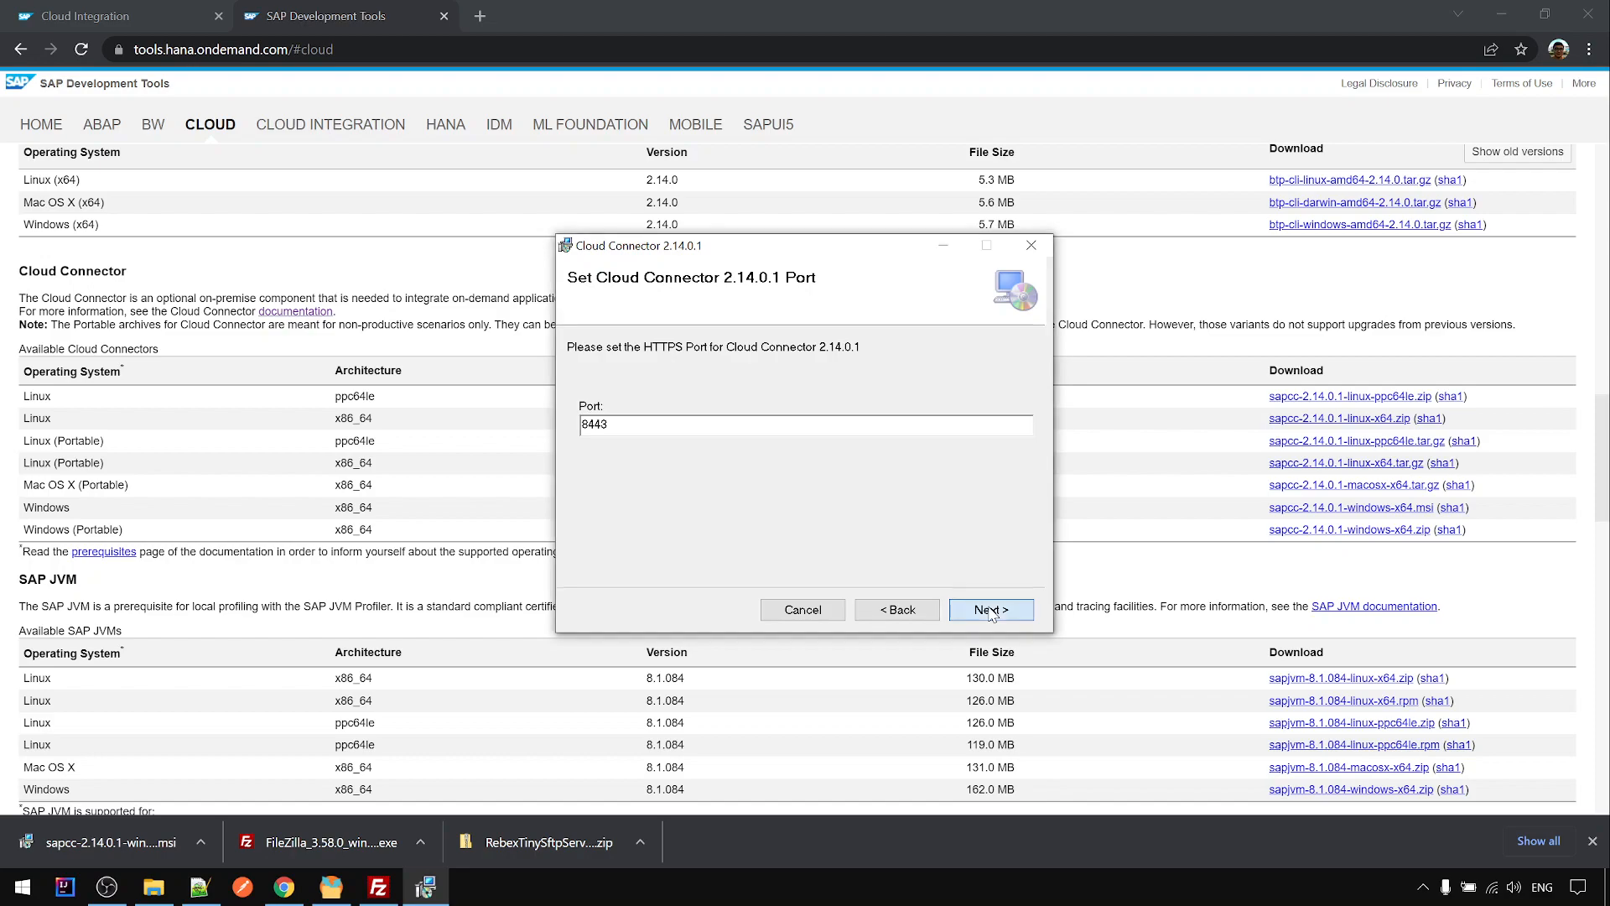
left_click(990, 611)
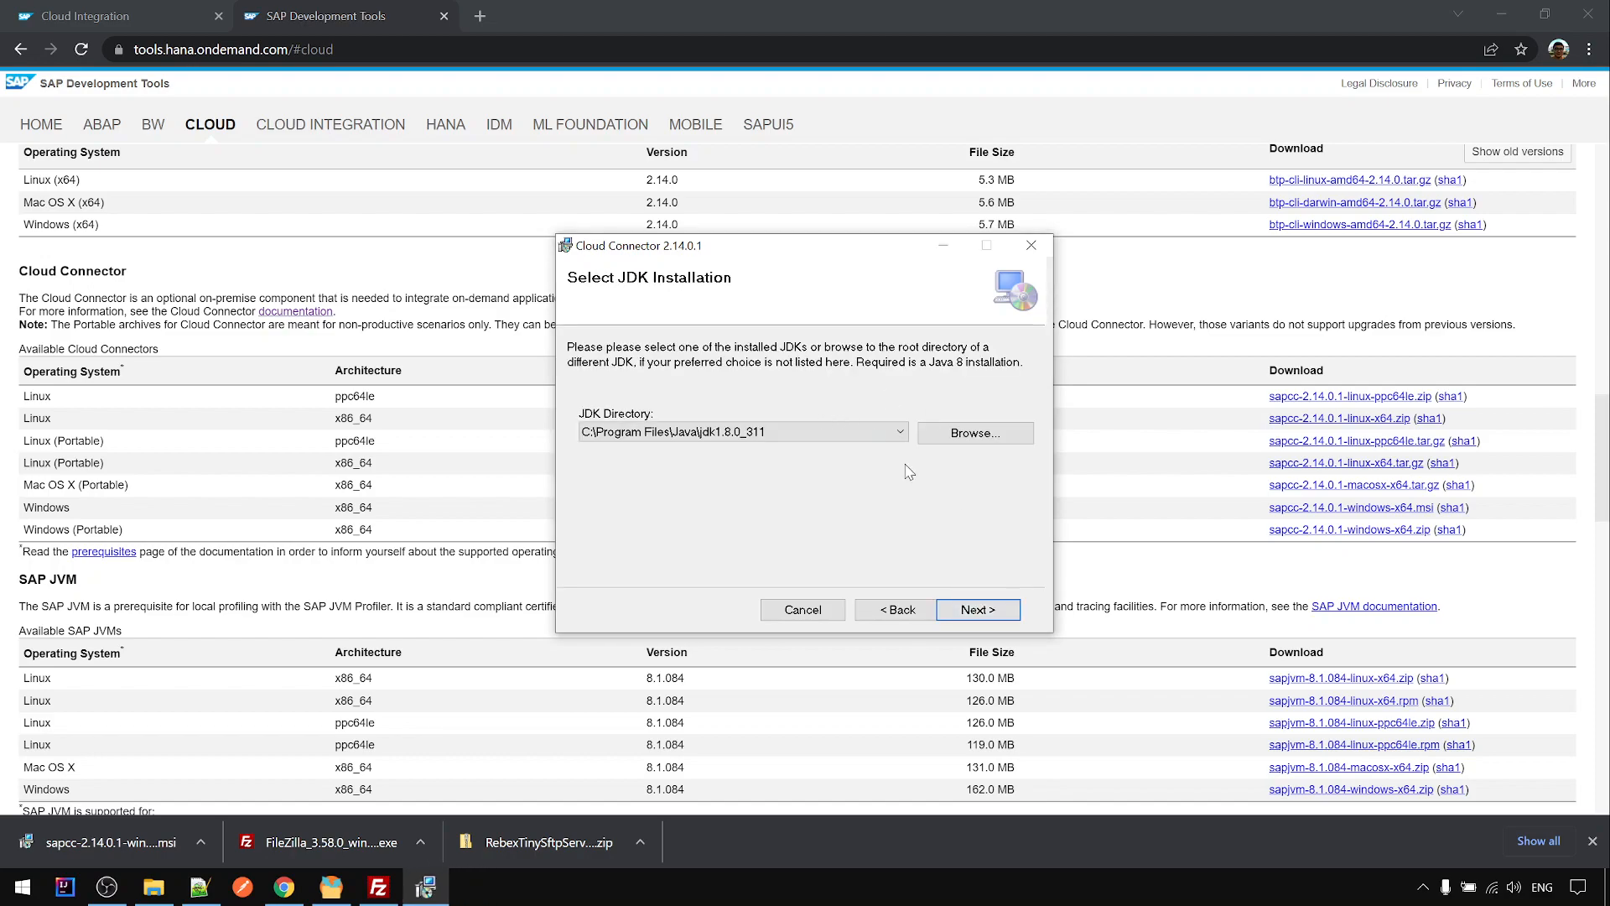
left_click(977, 612)
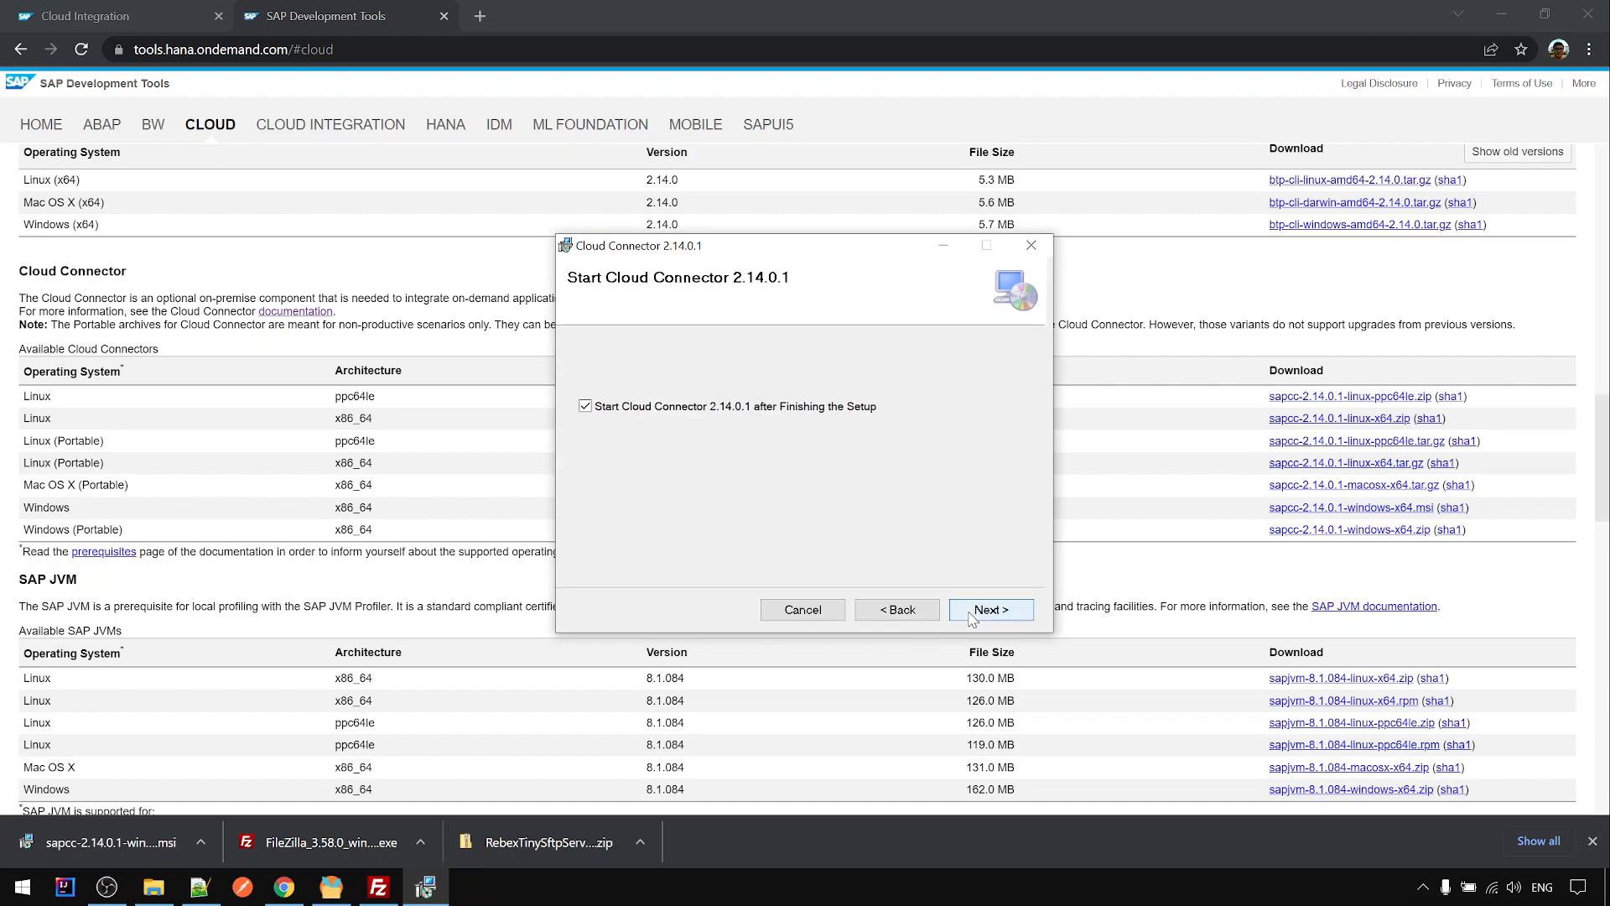
left_click(973, 618)
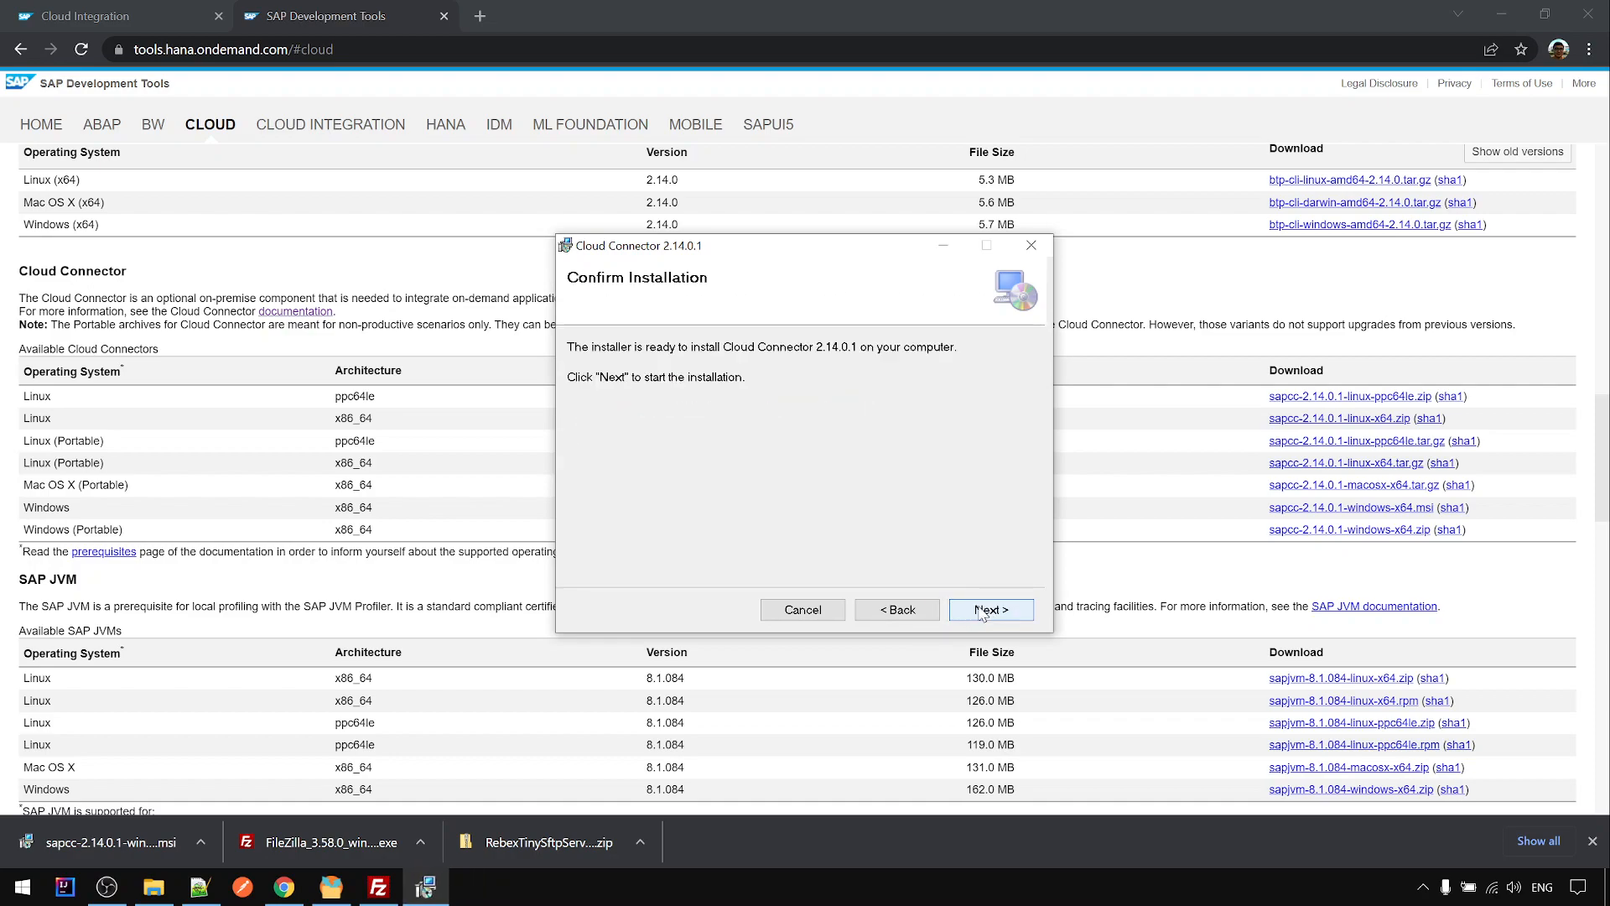
left_click(985, 613)
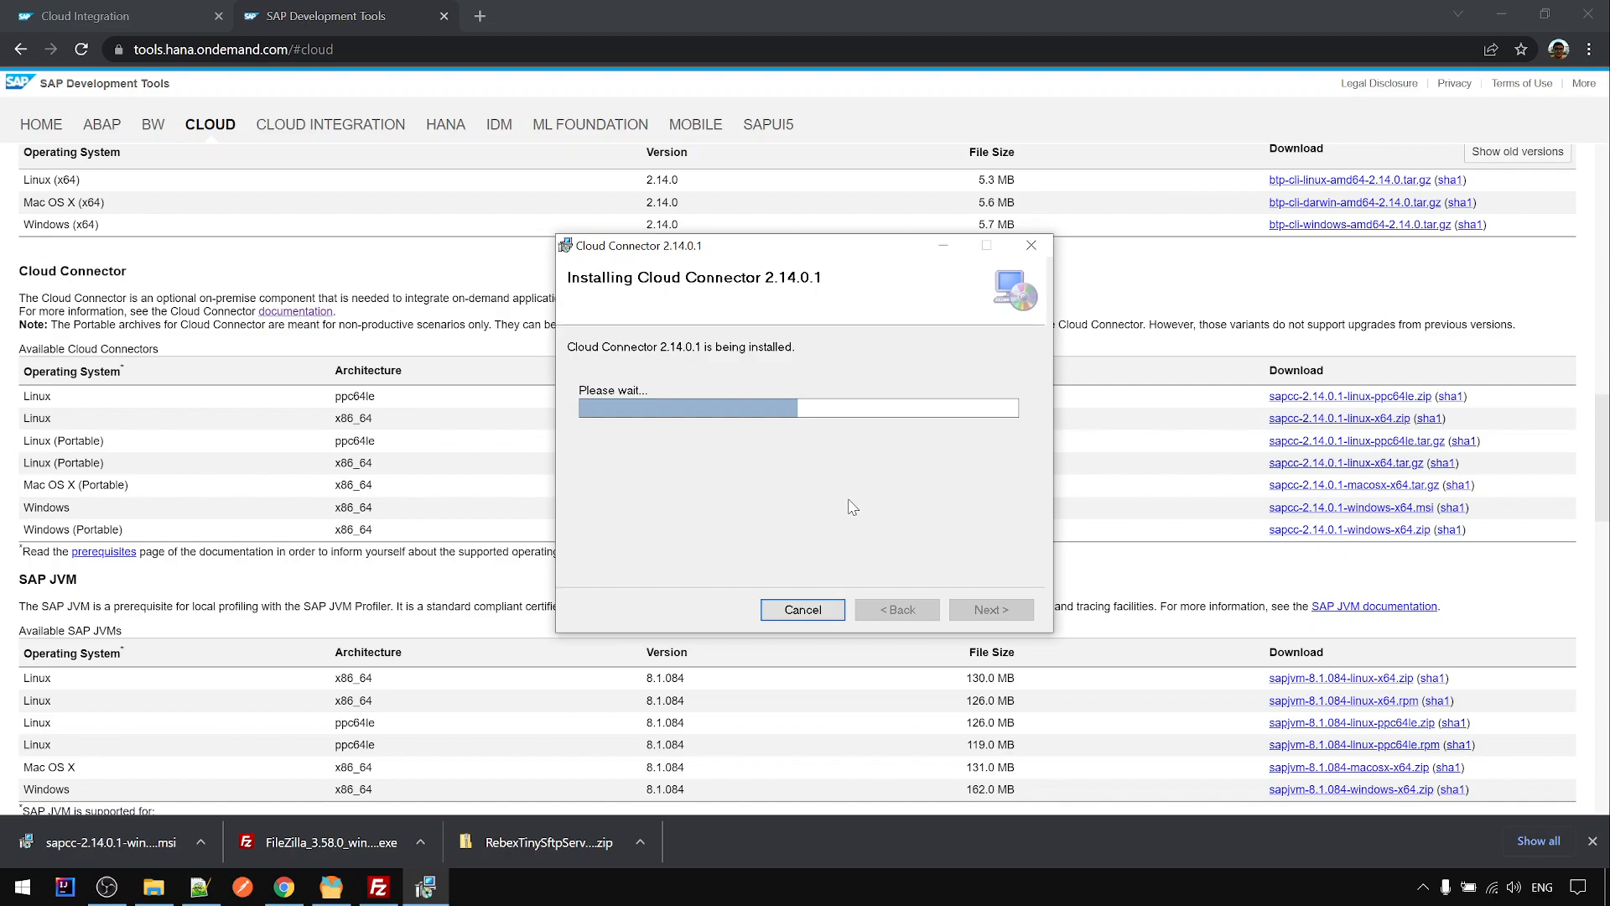
left_click(109, 887)
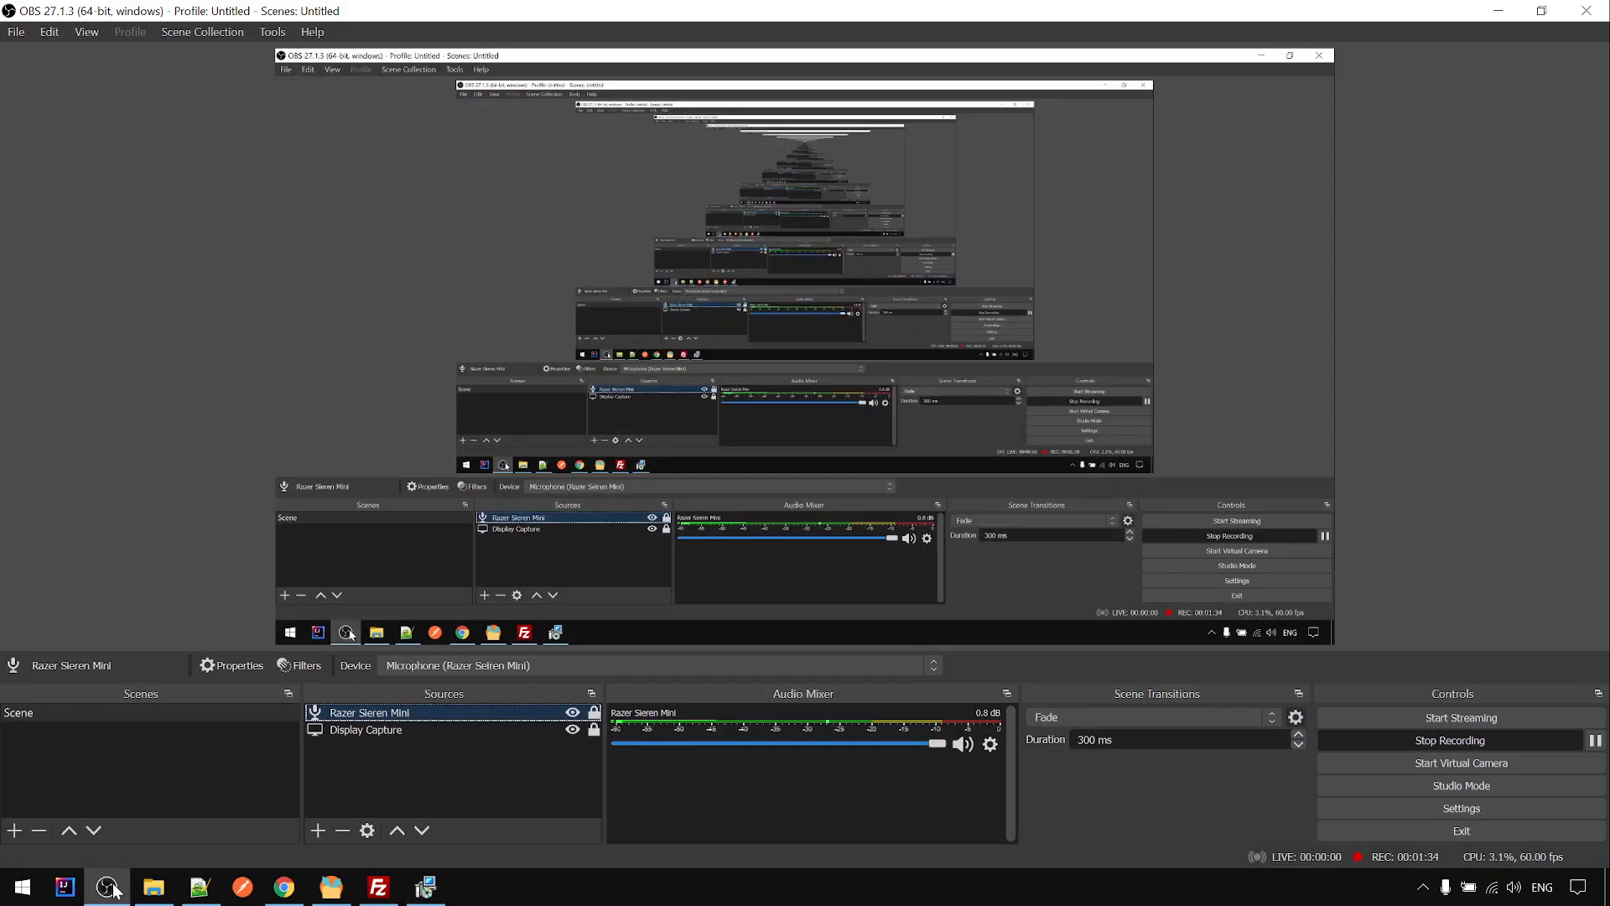
left_click(109, 887)
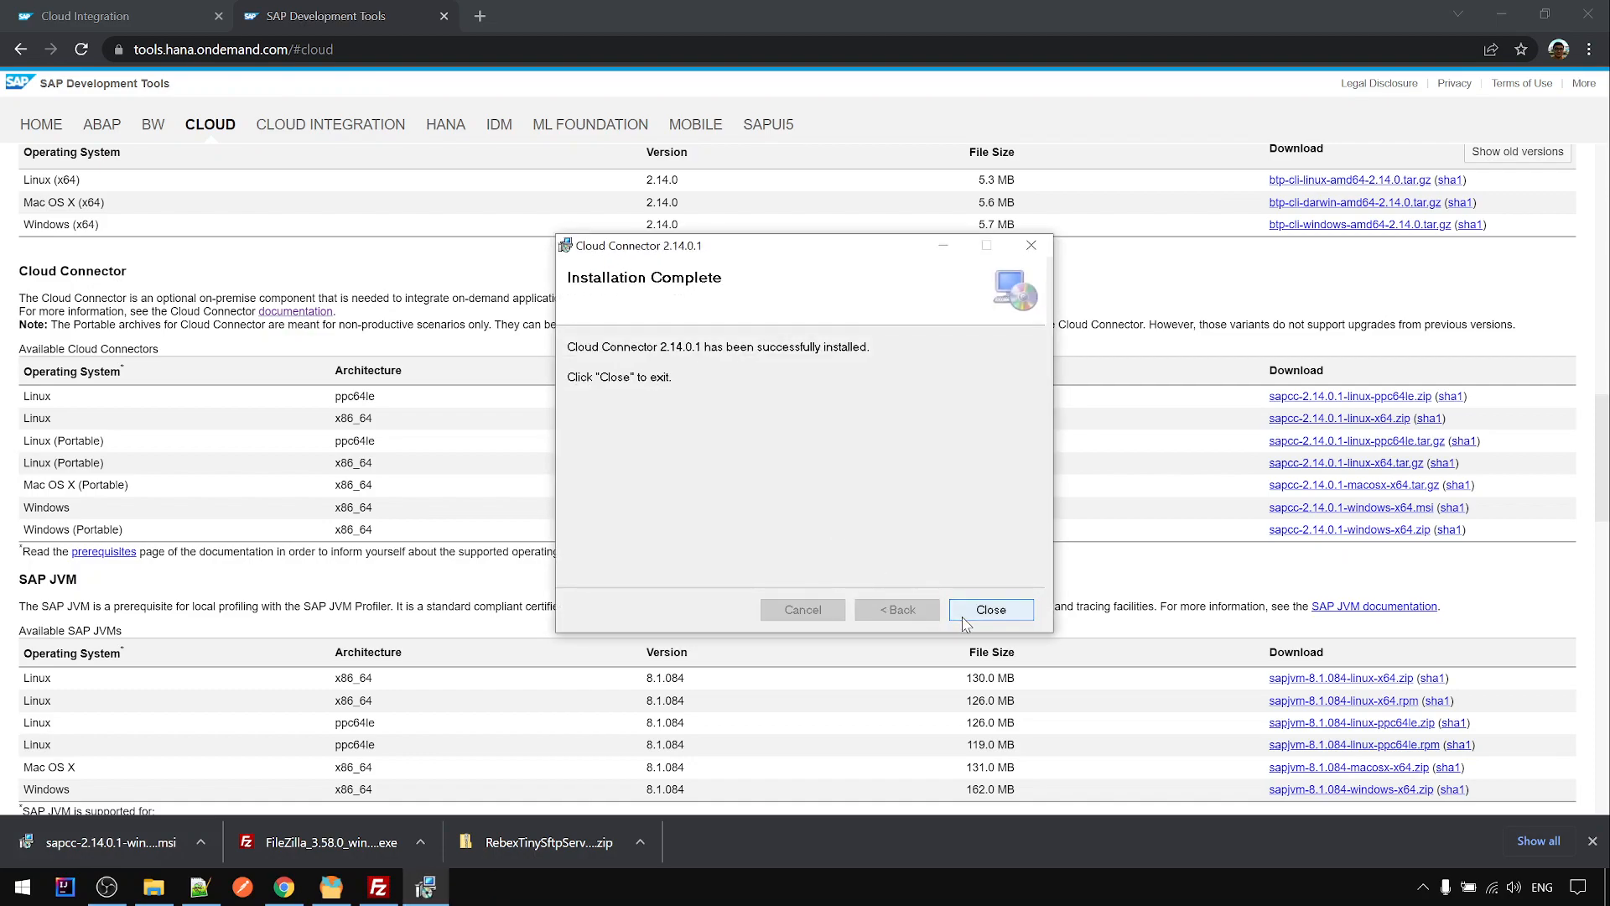
left_click(956, 614)
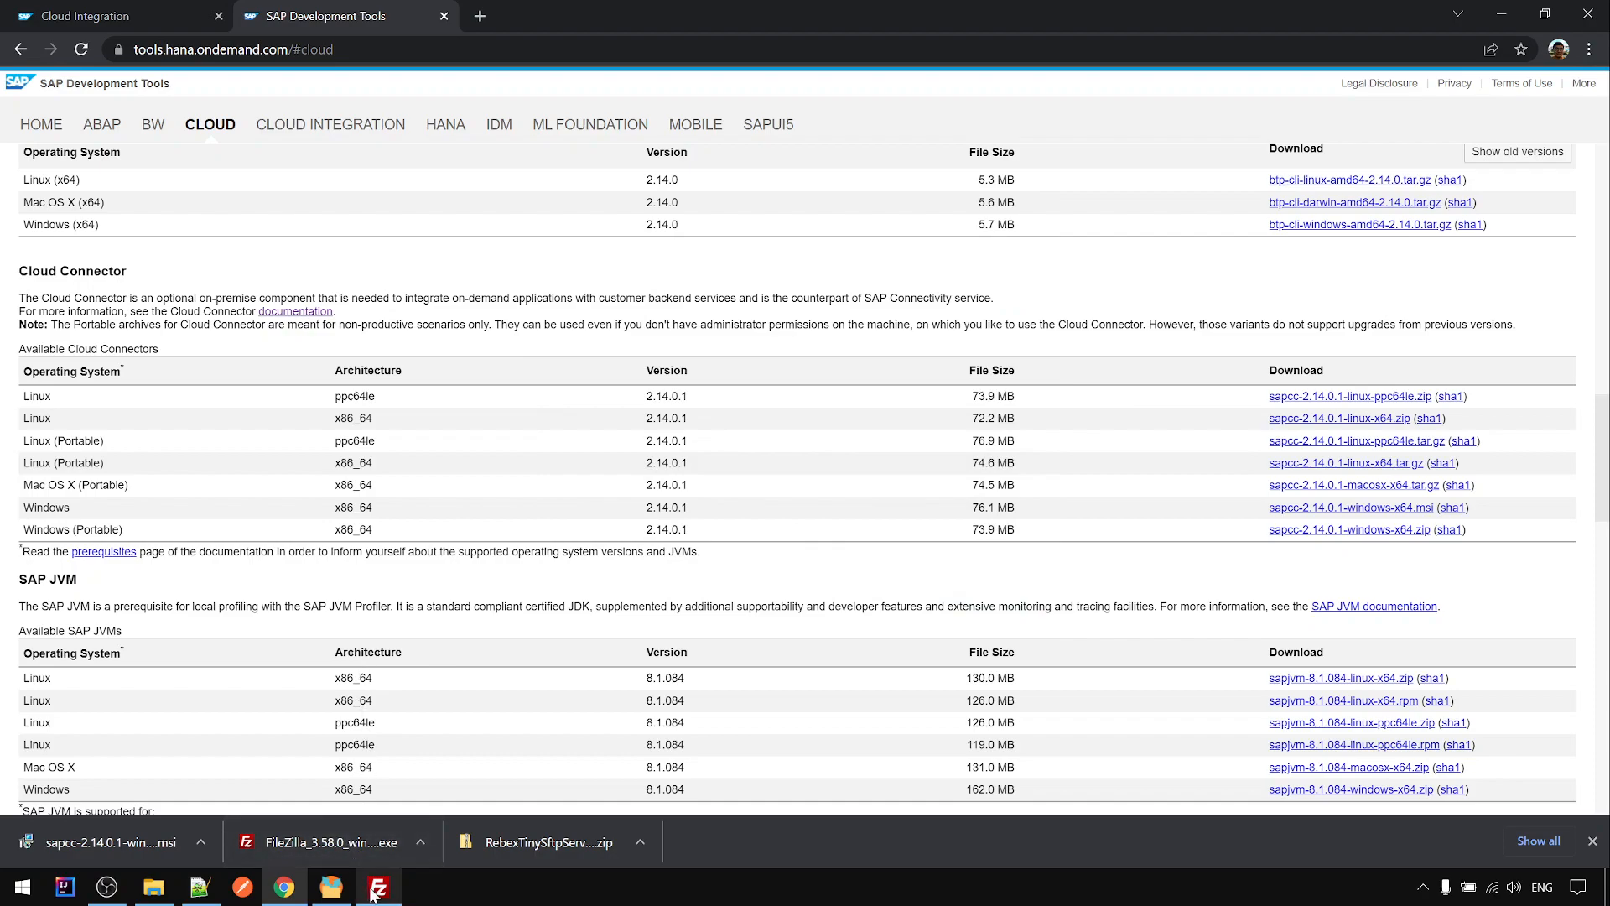
left_click(199, 887)
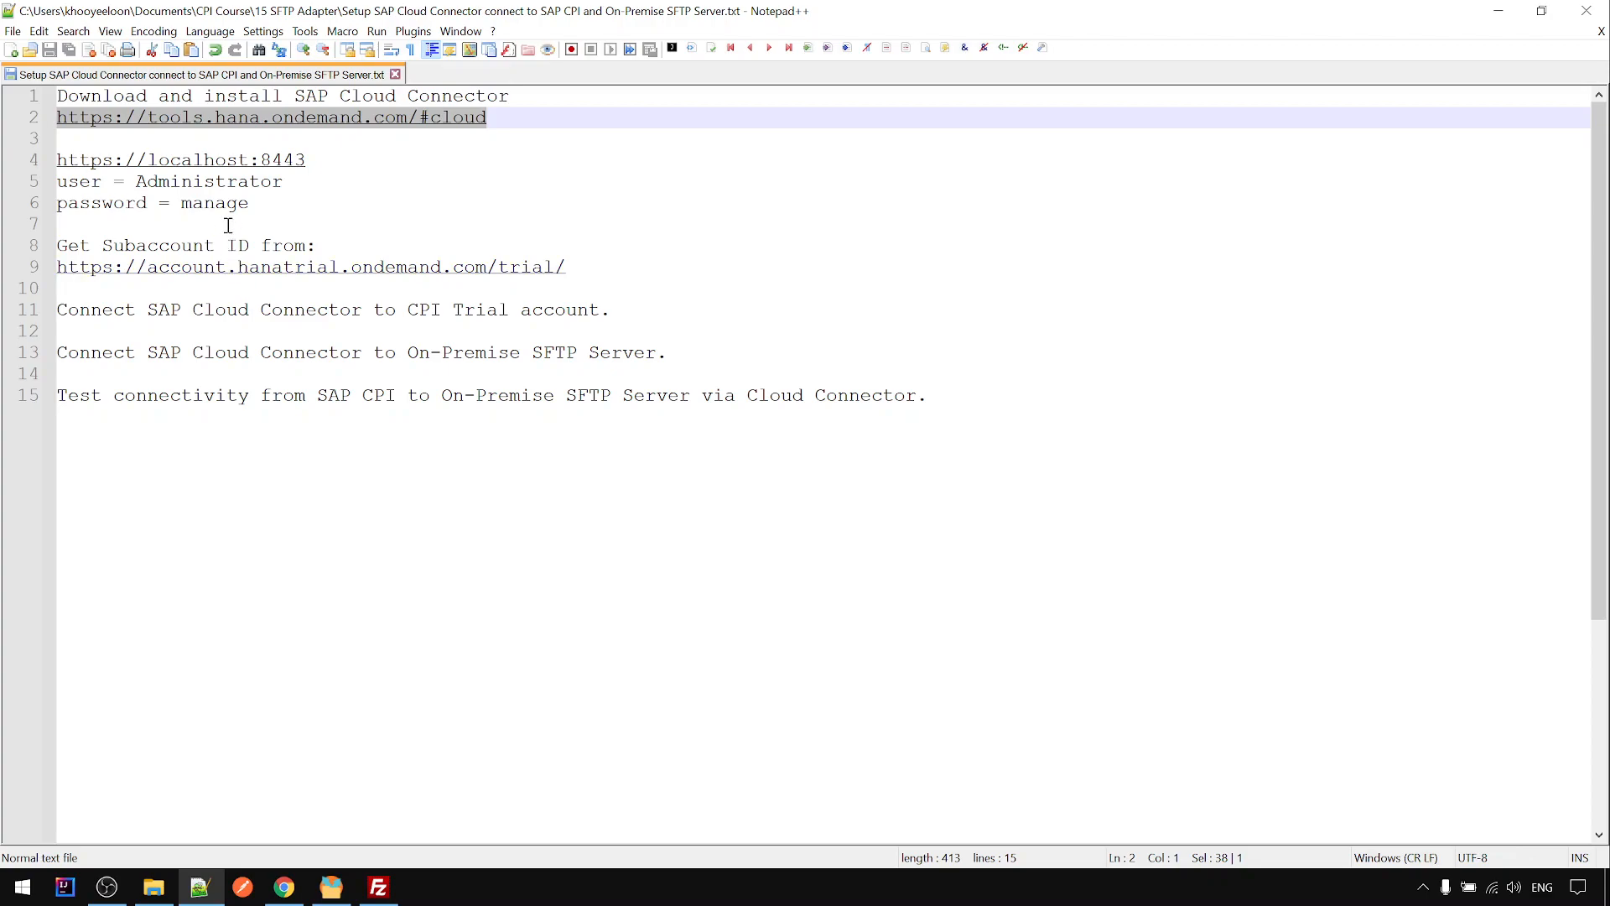
left_click_drag(312, 161, 46, 159)
key("ctrl+c")
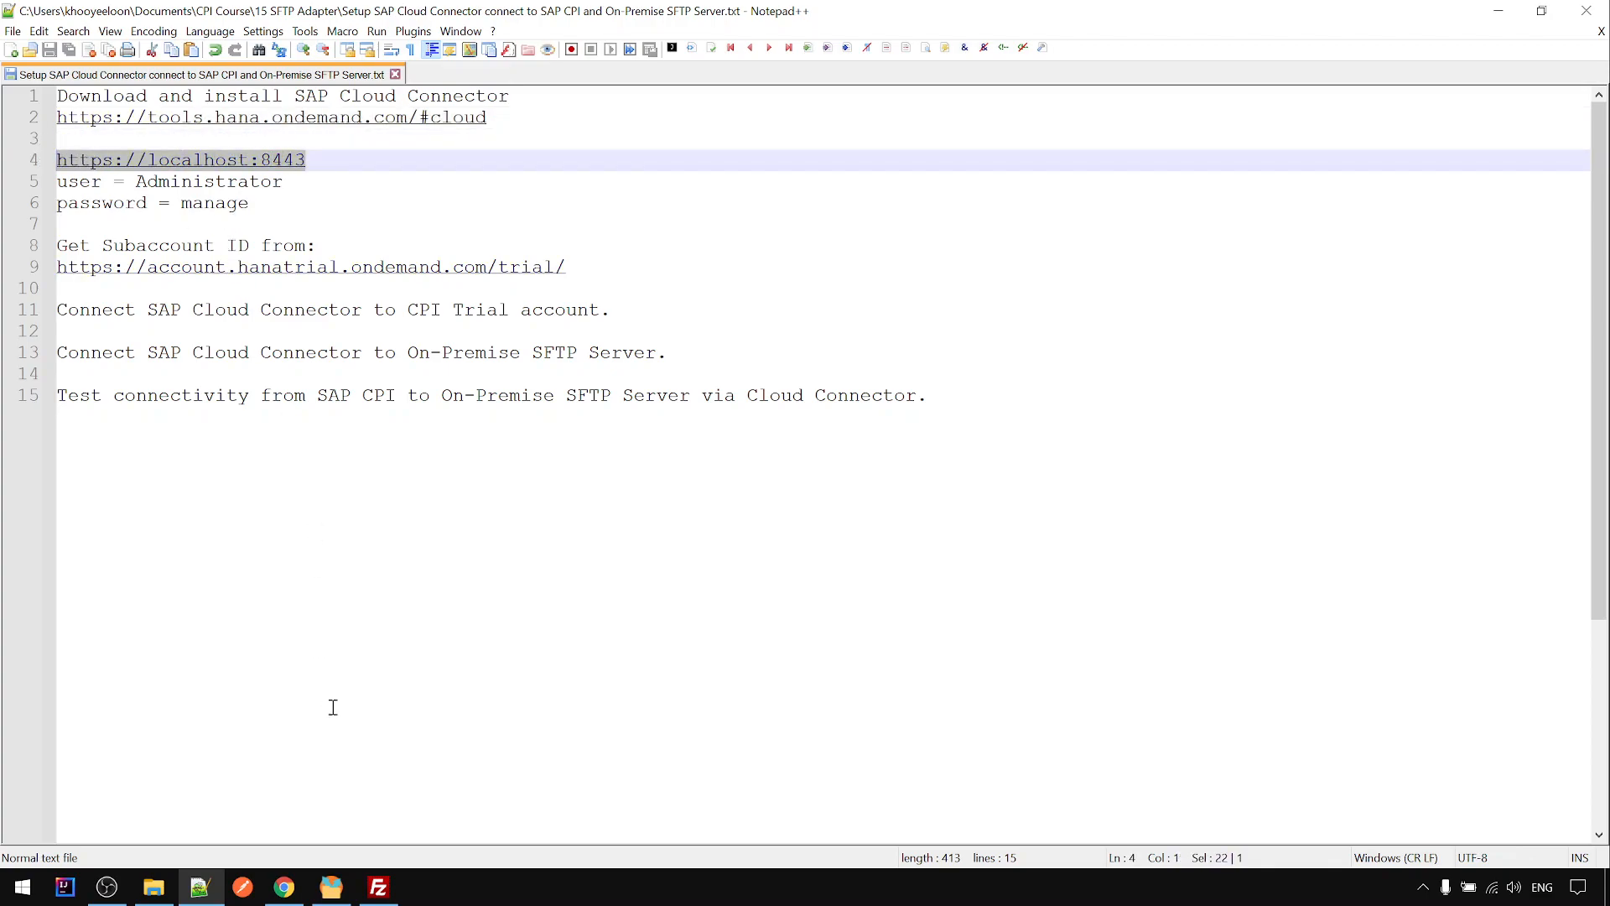
left_click(284, 886)
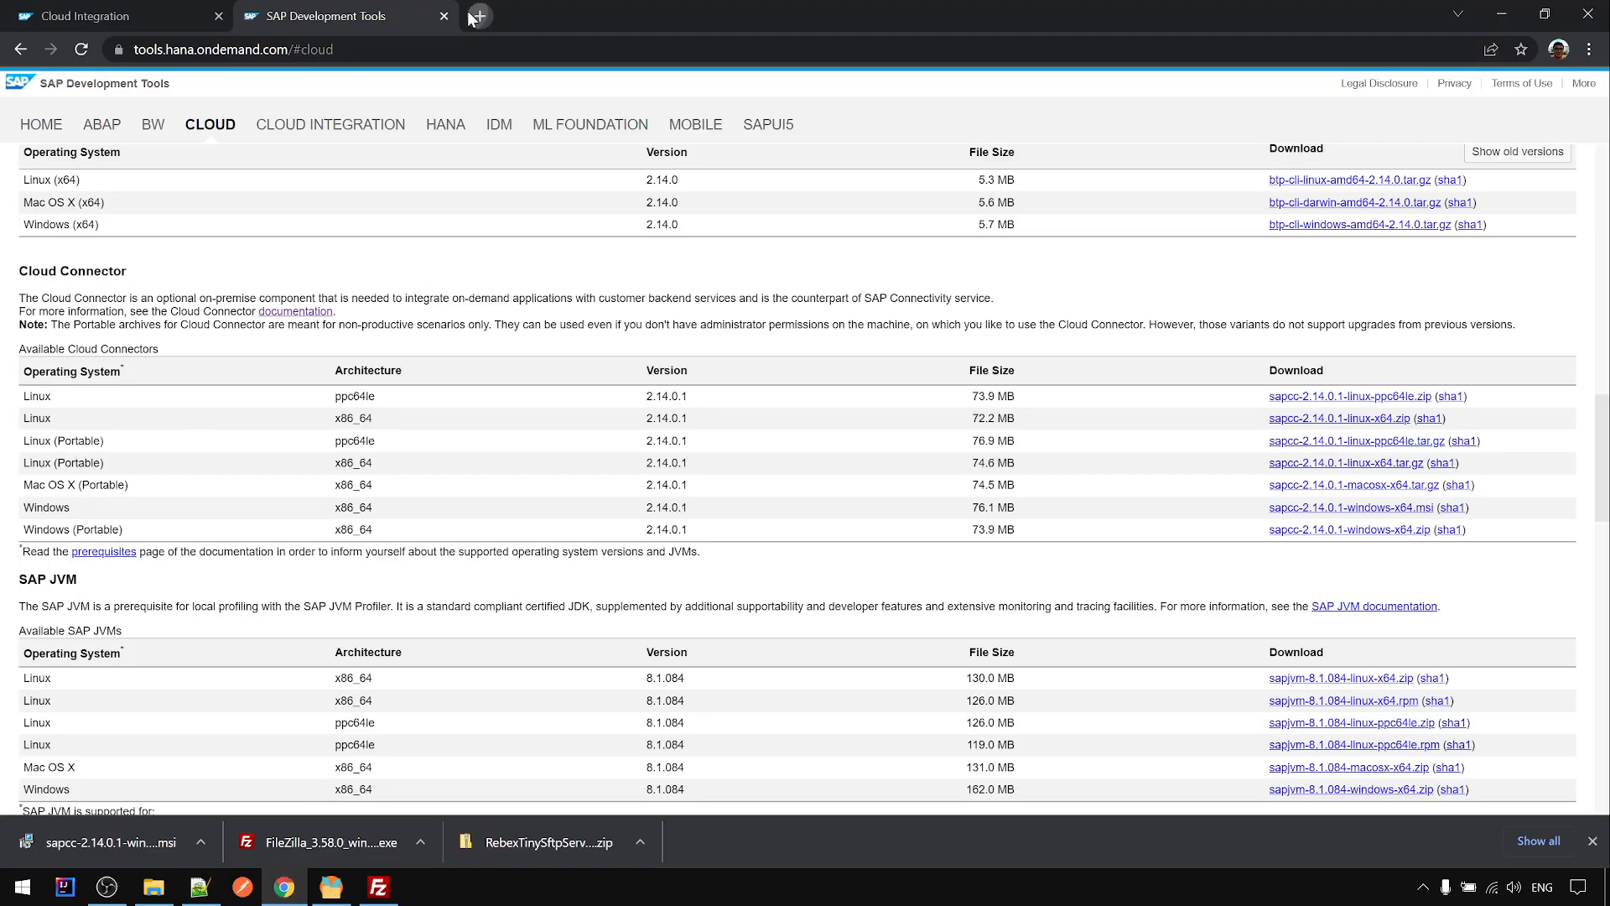
left_click(479, 18)
key("ctrl+v")
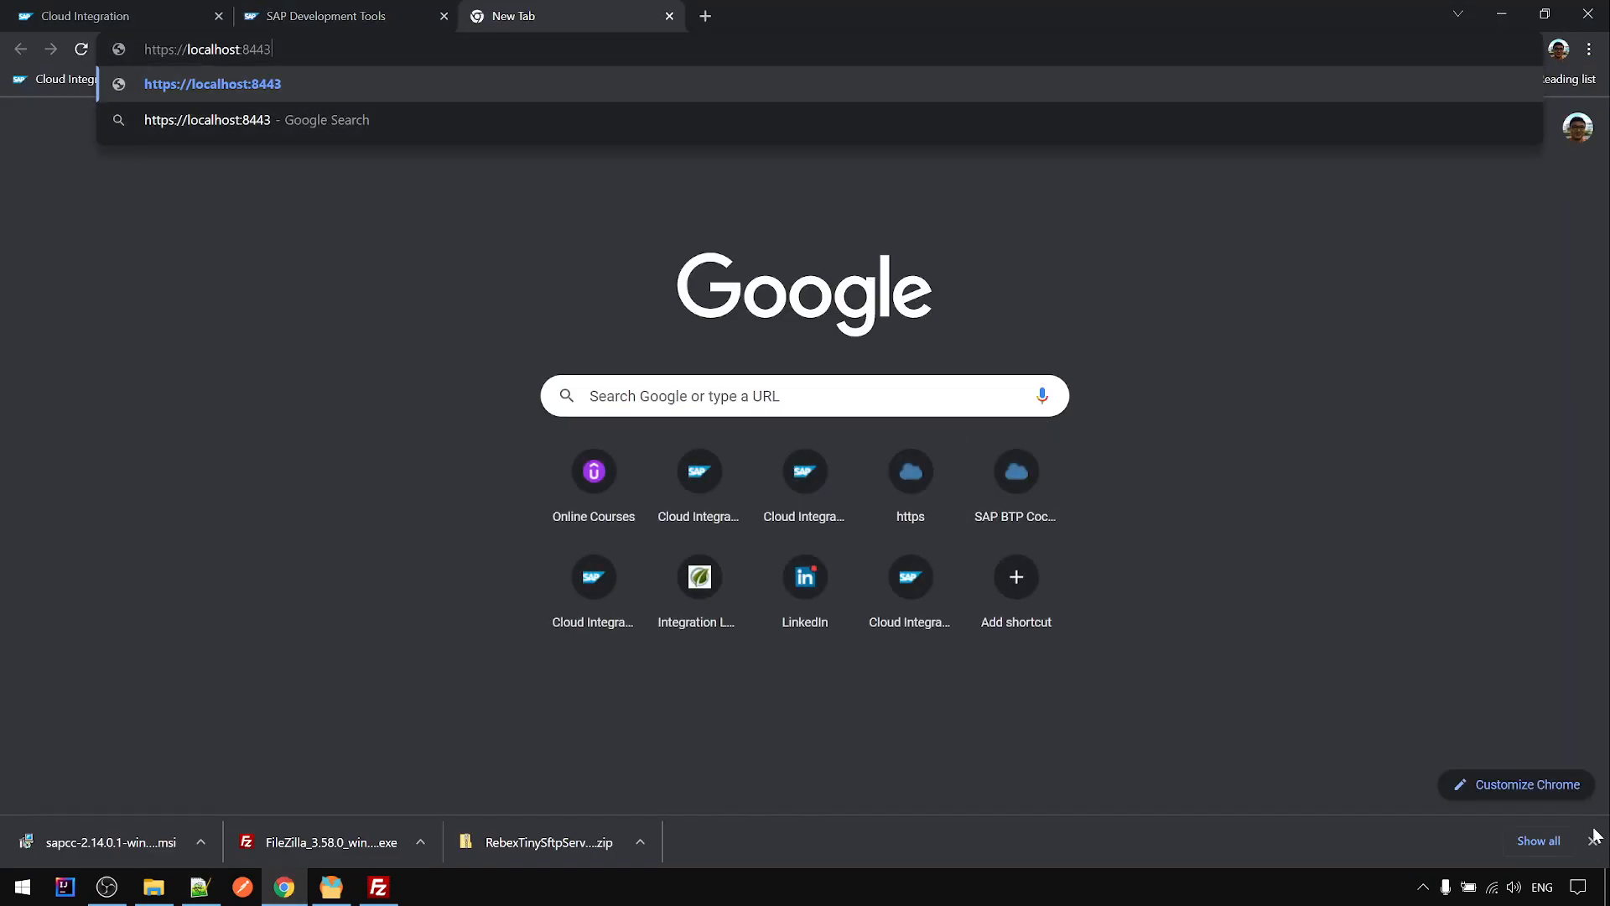
left_click(1592, 840)
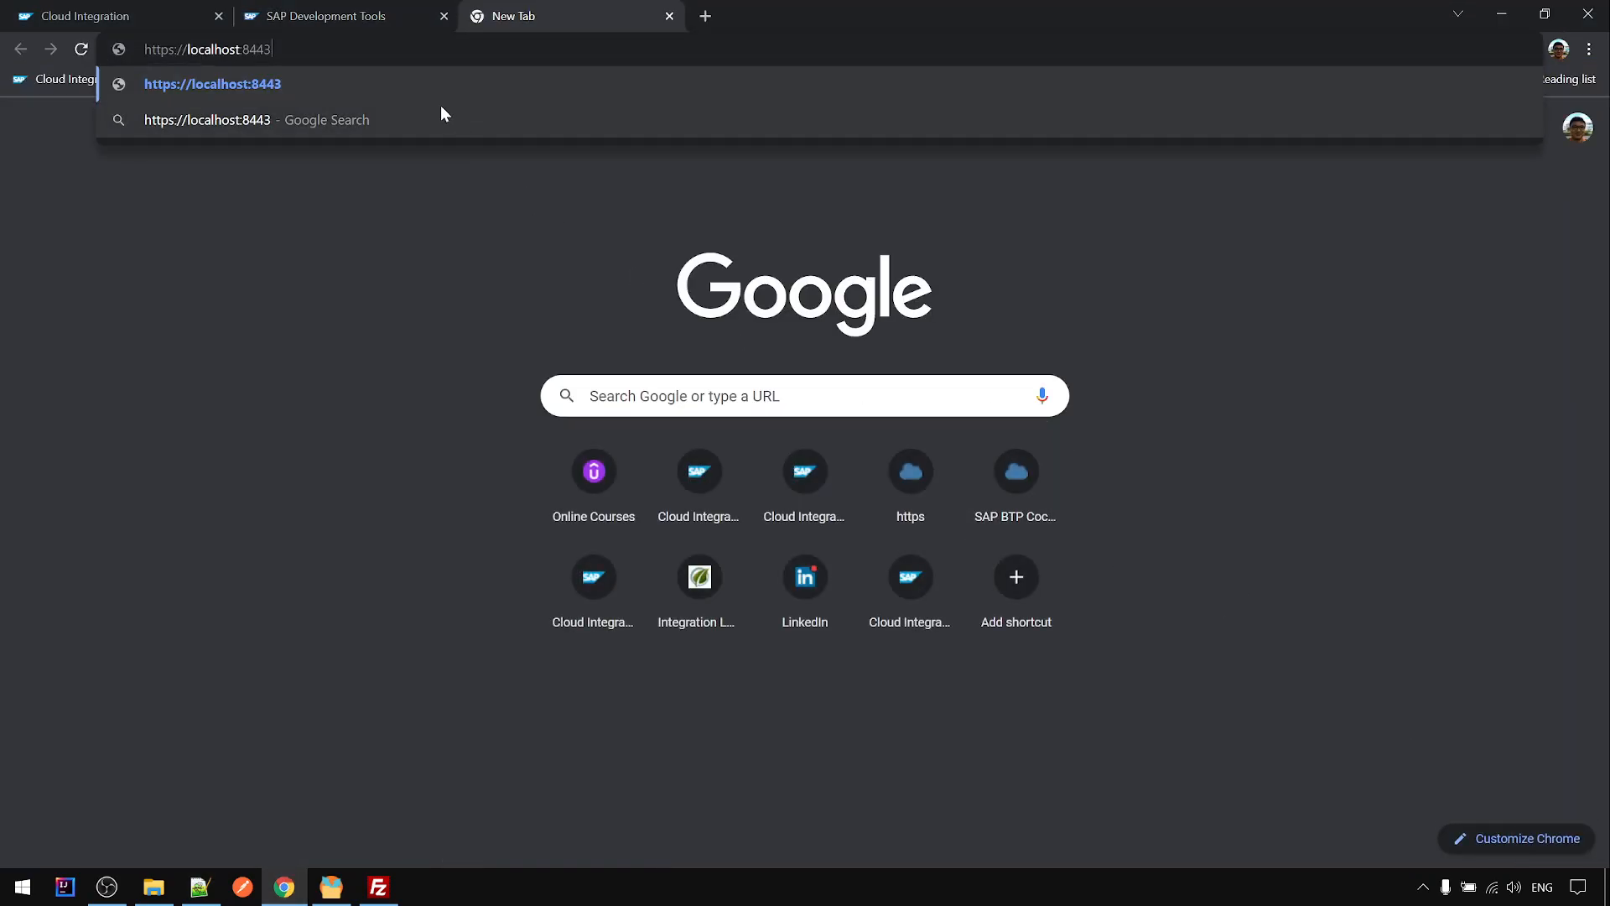
left_click(394, 74)
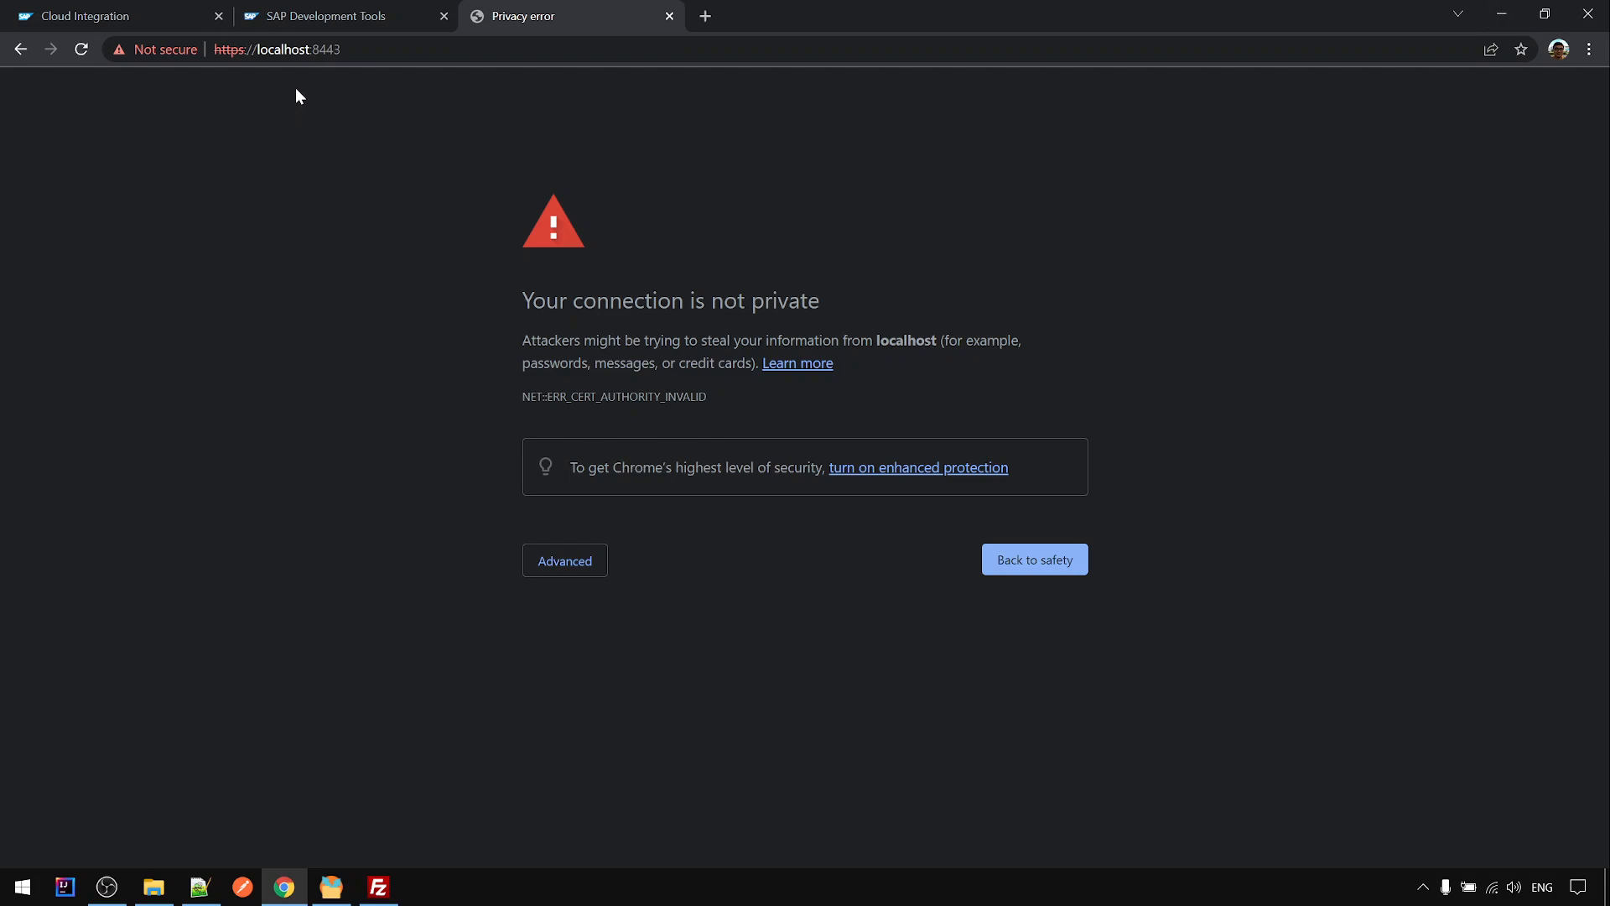
left_click(573, 561)
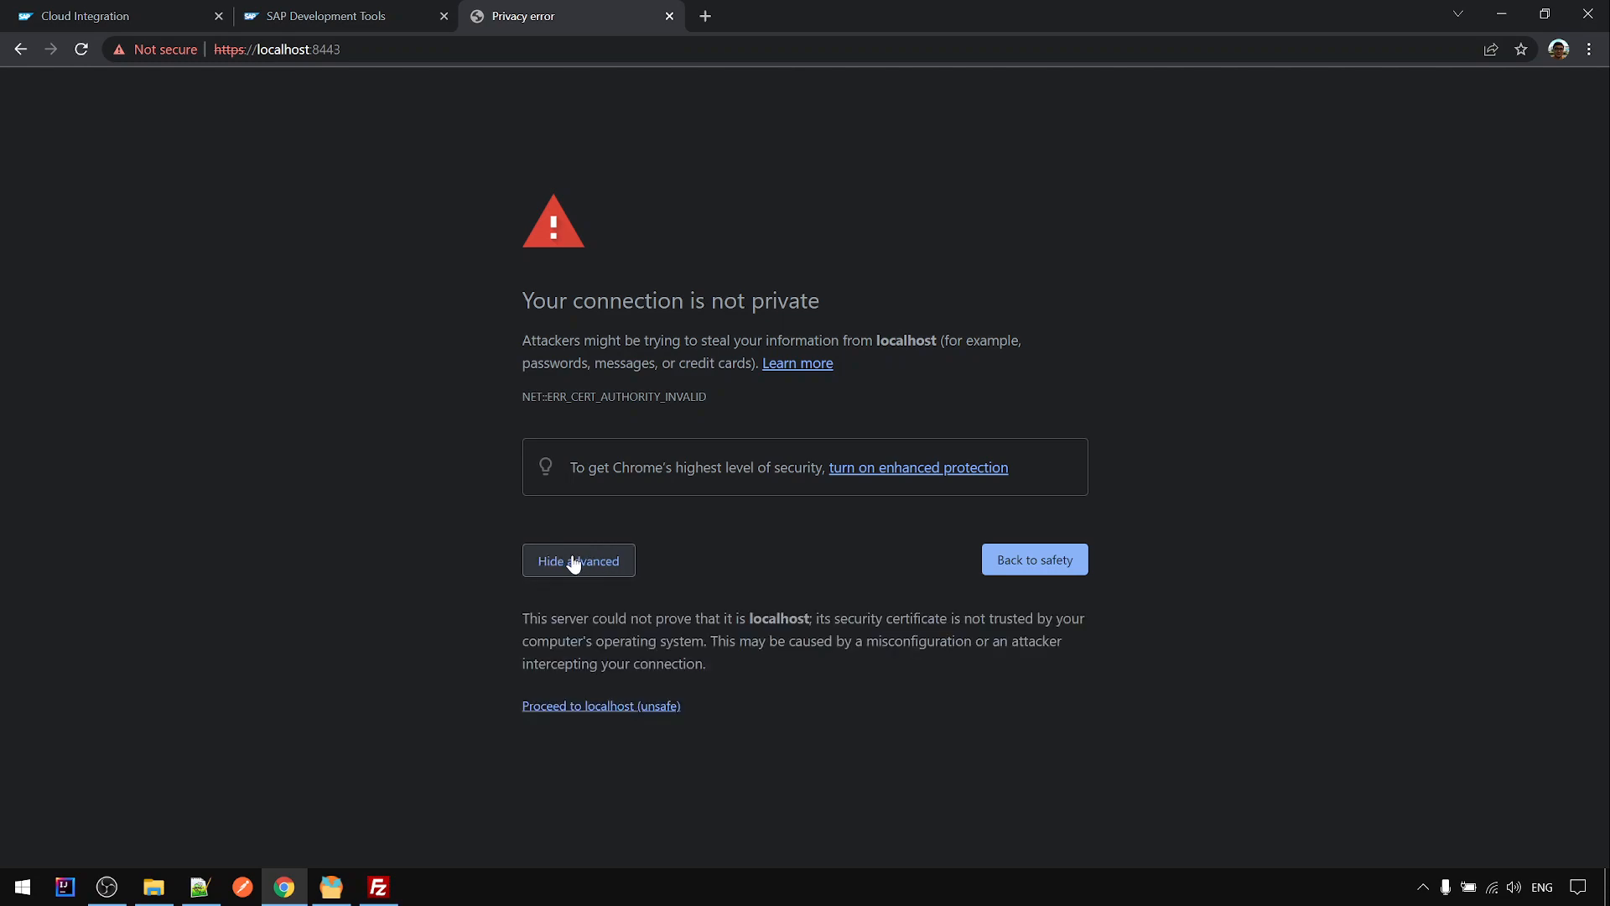
left_click(598, 712)
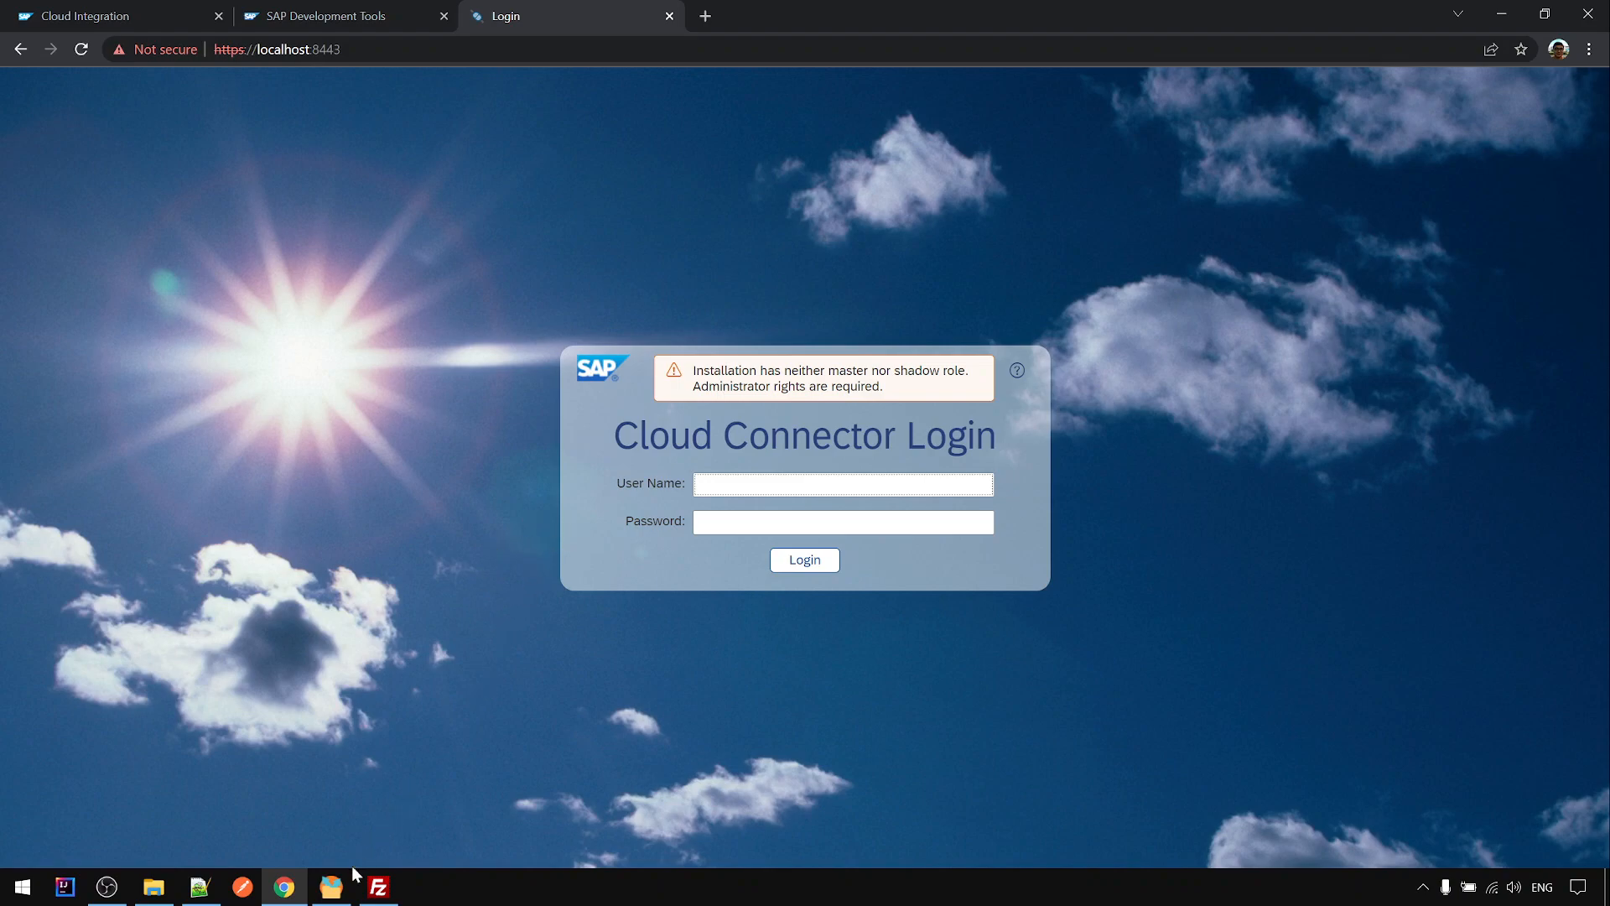
- Log in with the default administrator user name and password from the notes, then fill Current Password
left_click(199, 888)
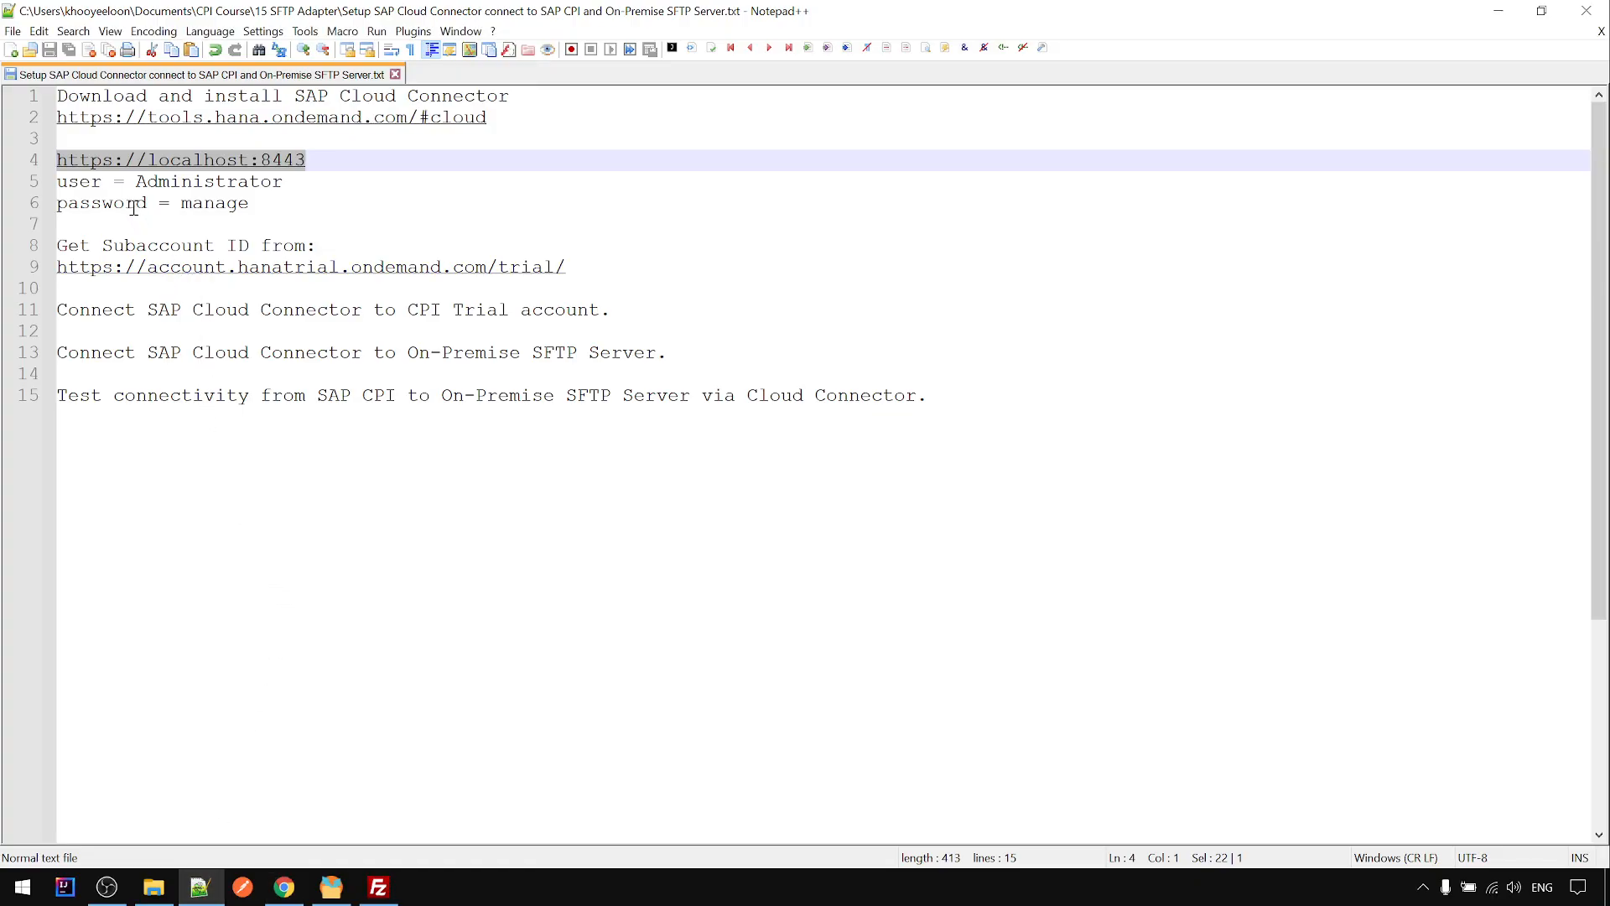
left_click_drag(137, 181, 283, 173)
key("ctrl+c")
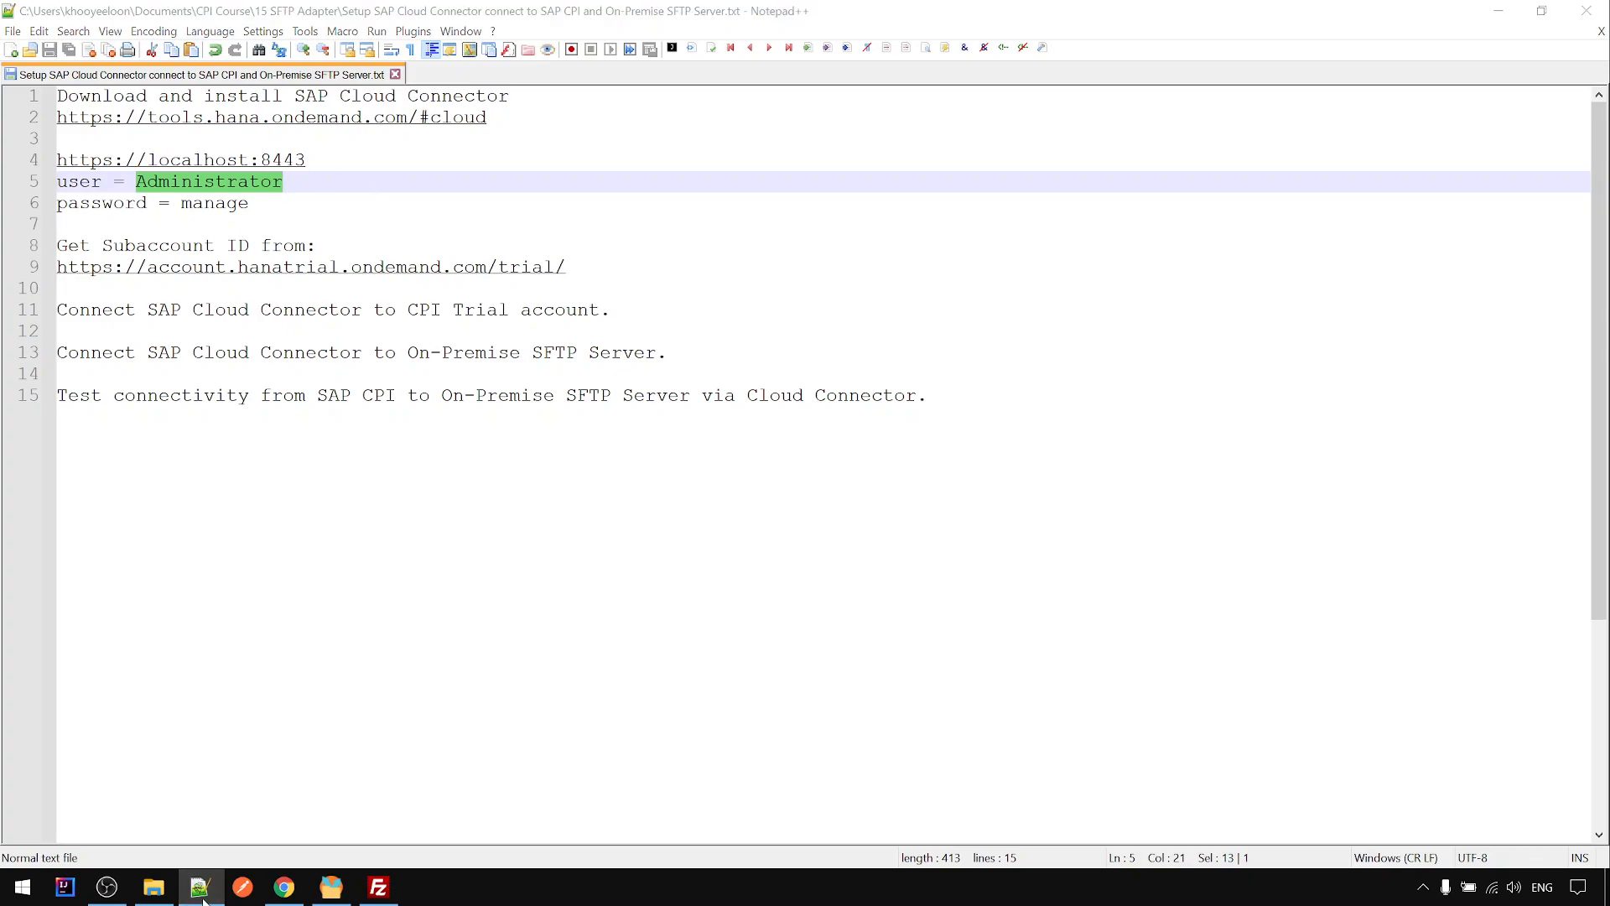
key("alt+Tab")
key("ctrl+v")
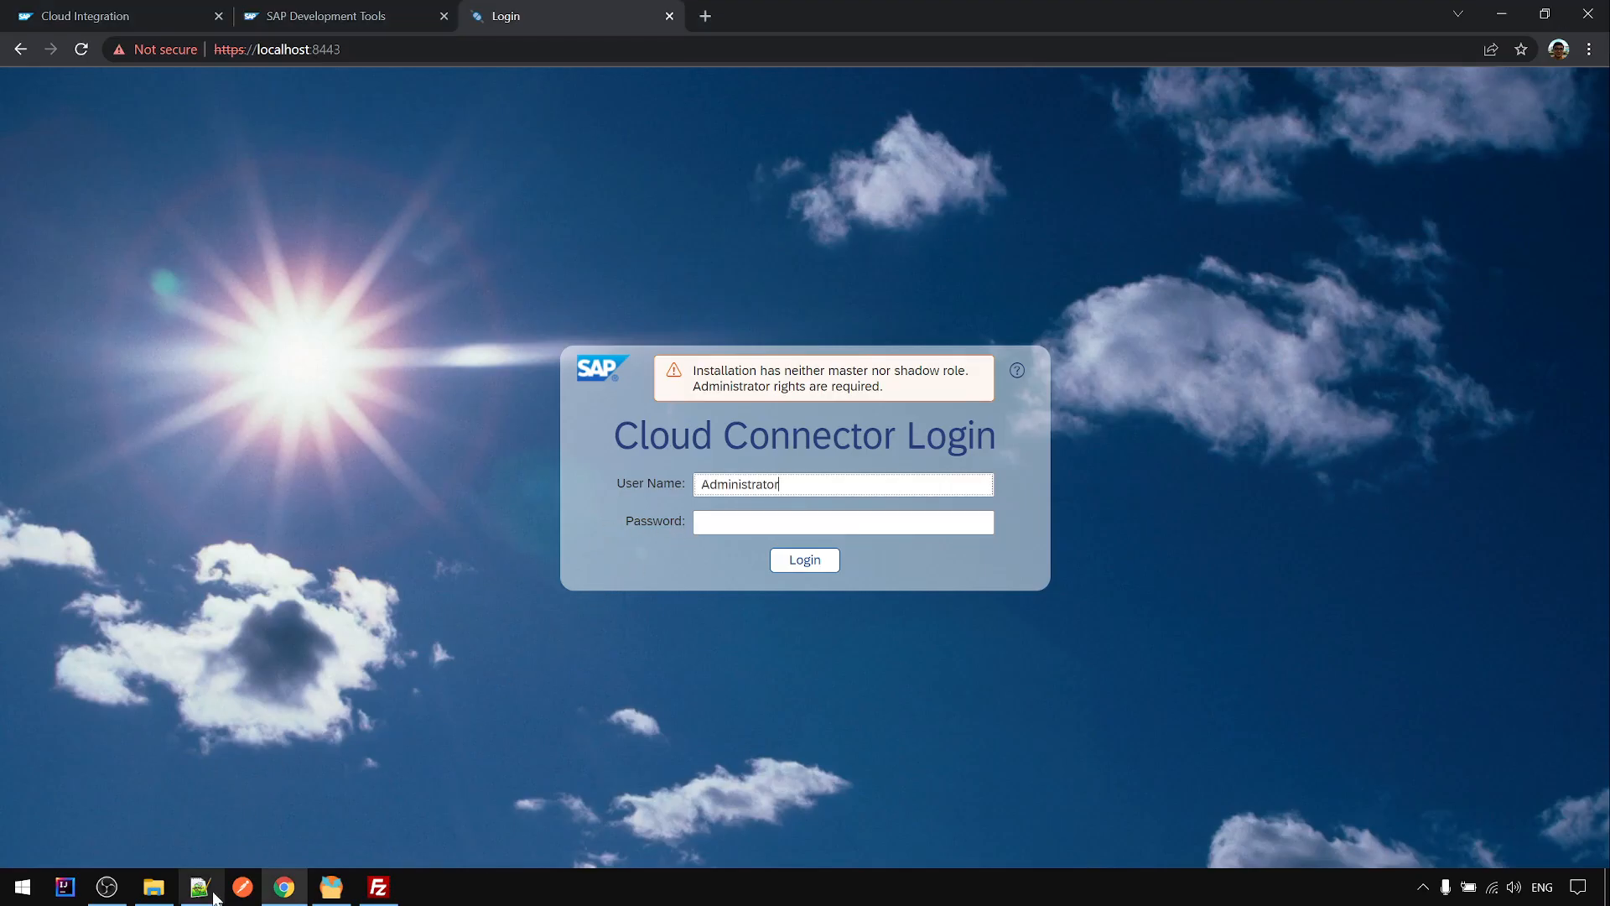
left_click(199, 887)
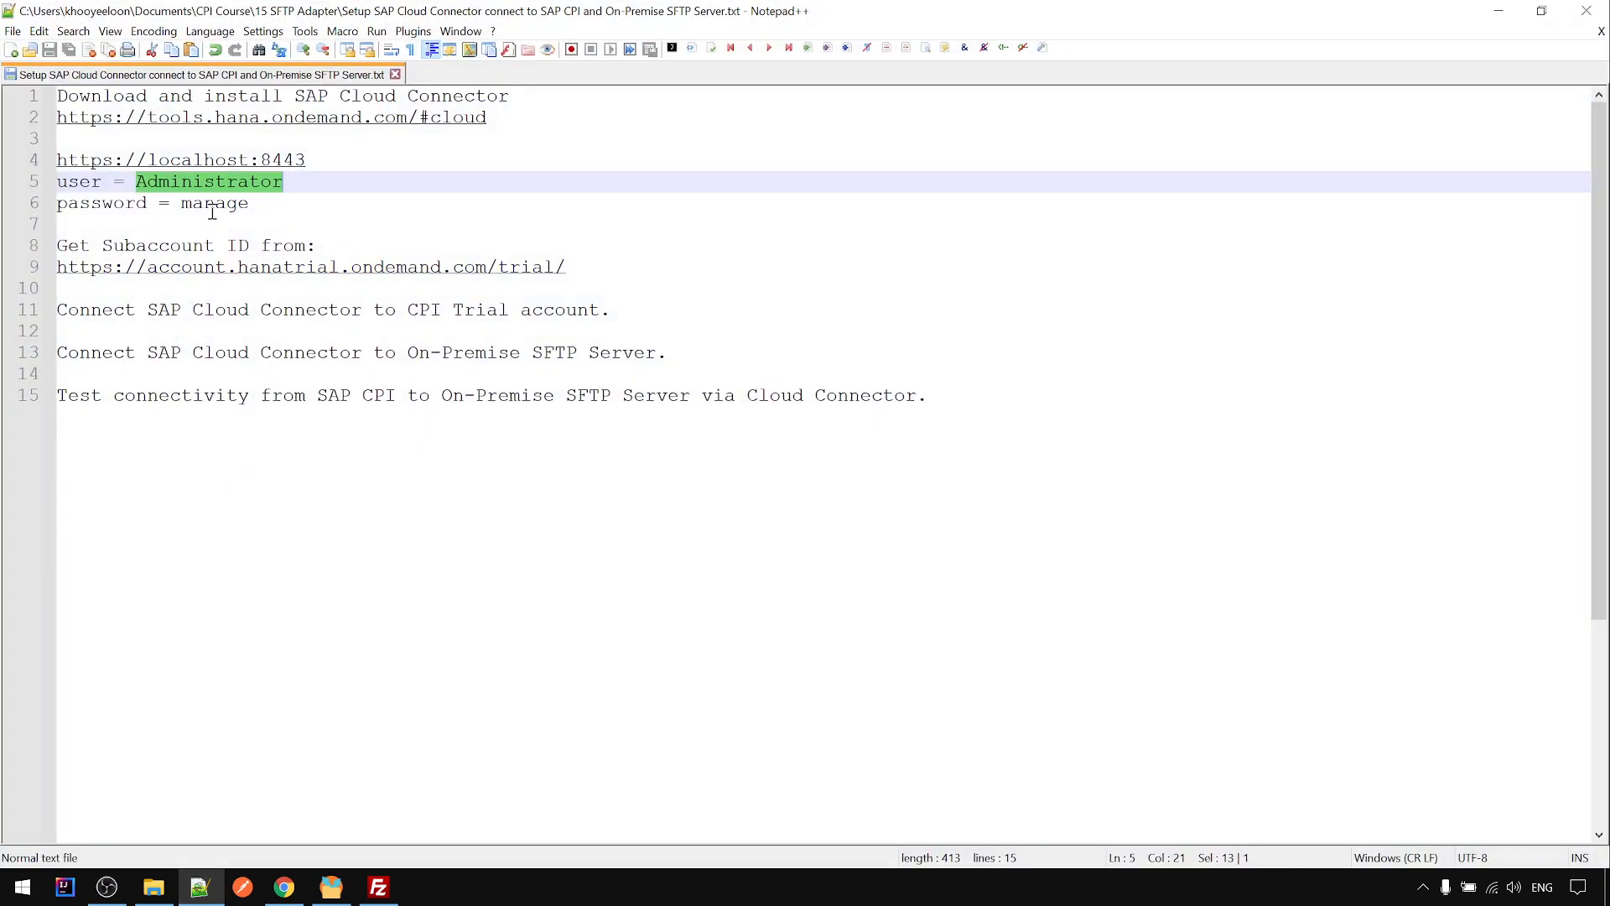
double_click(213, 205)
left_click(200, 887)
left_click(718, 522)
key("ctrl+v")
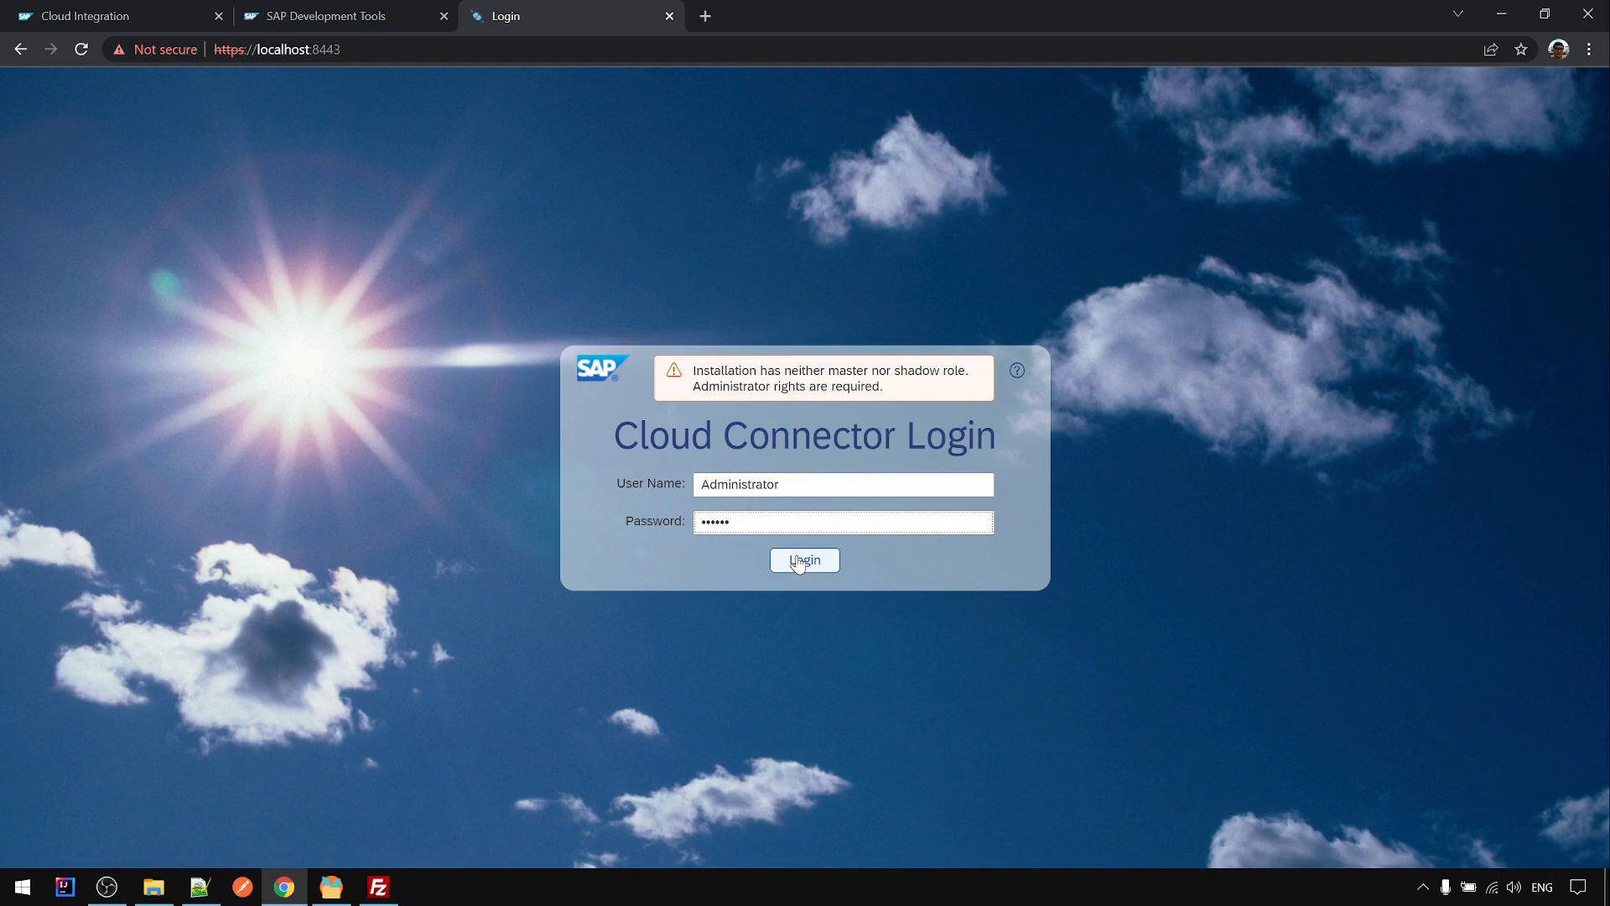
left_click(798, 560)
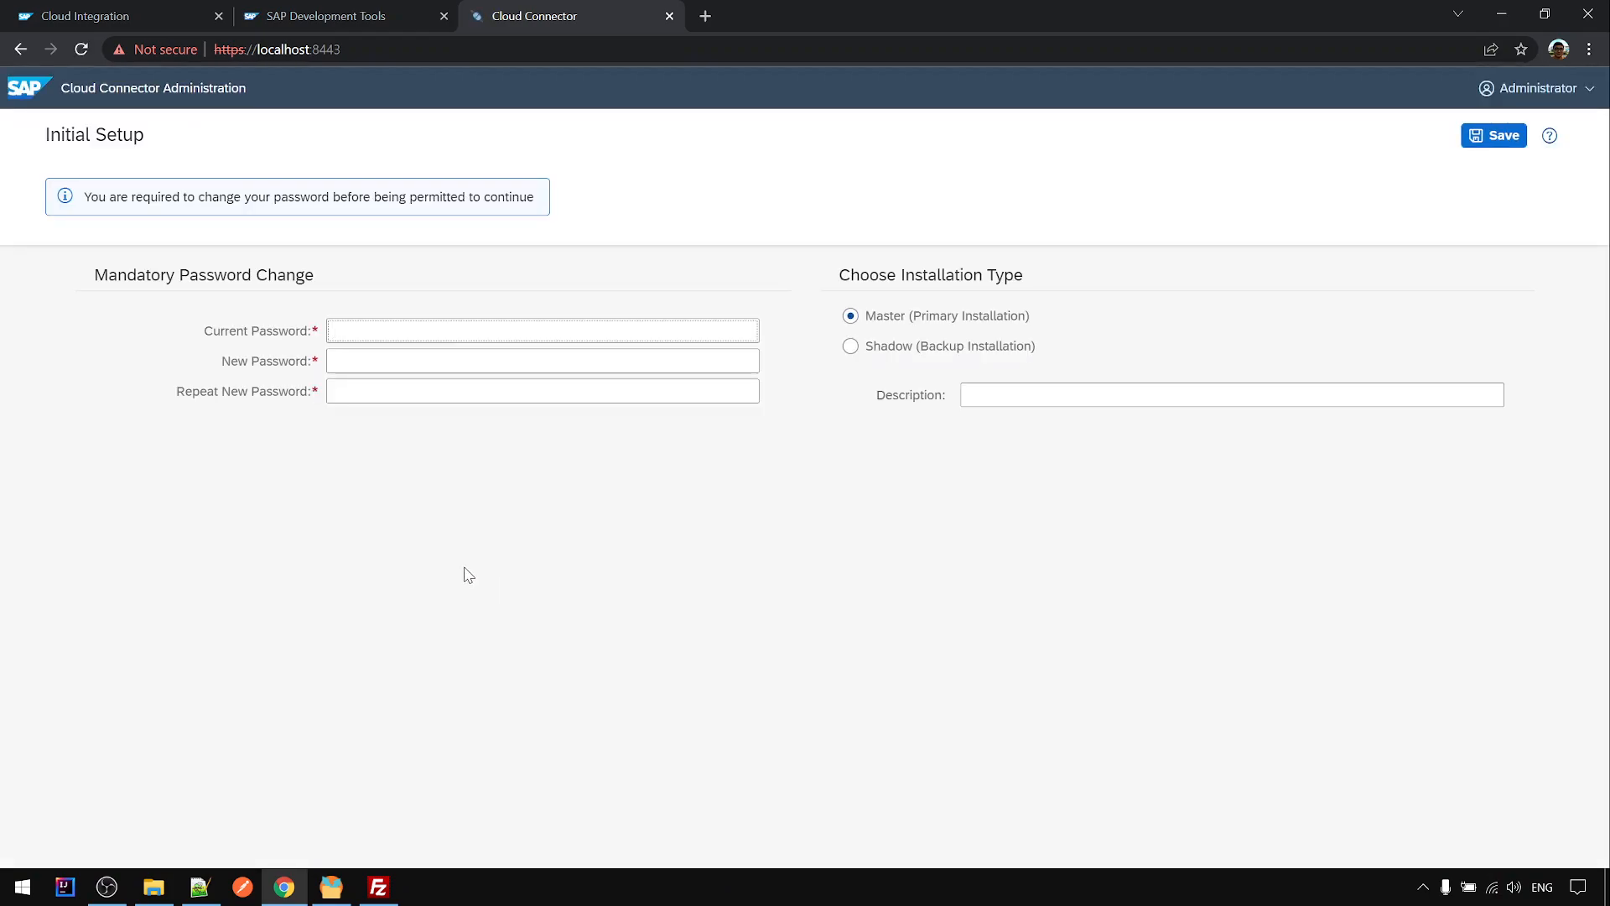
key("ctrl+v")
- Add '(changed to' plus the new administrator password after the old one on line 6, save, and select it
left_click(200, 887)
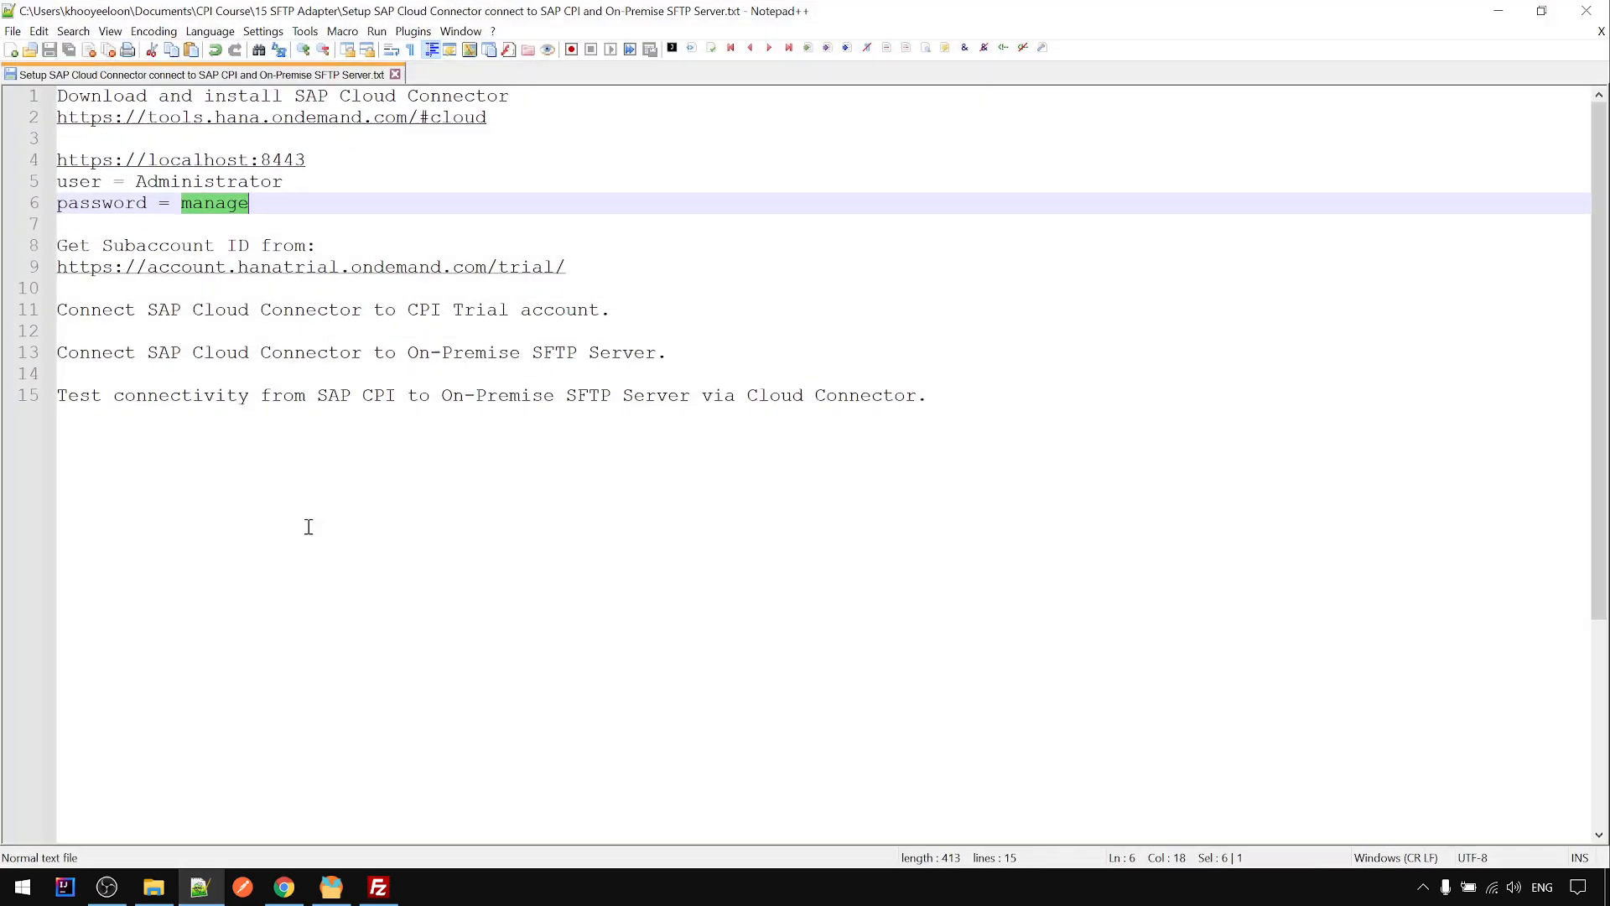
left_click(254, 203)
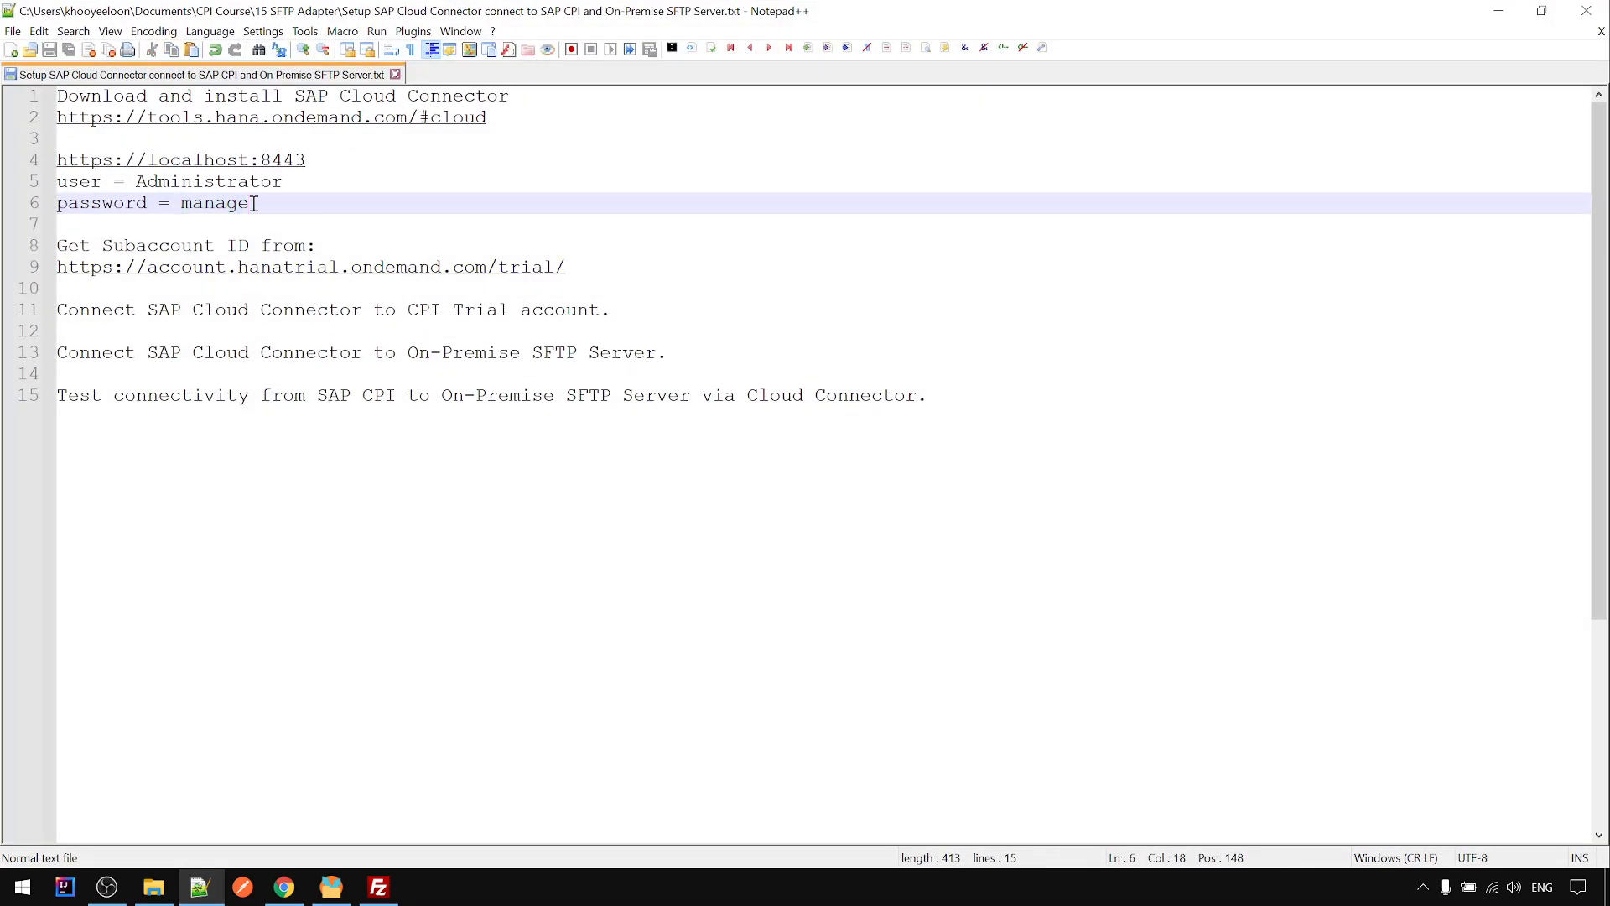
type("(changed to")
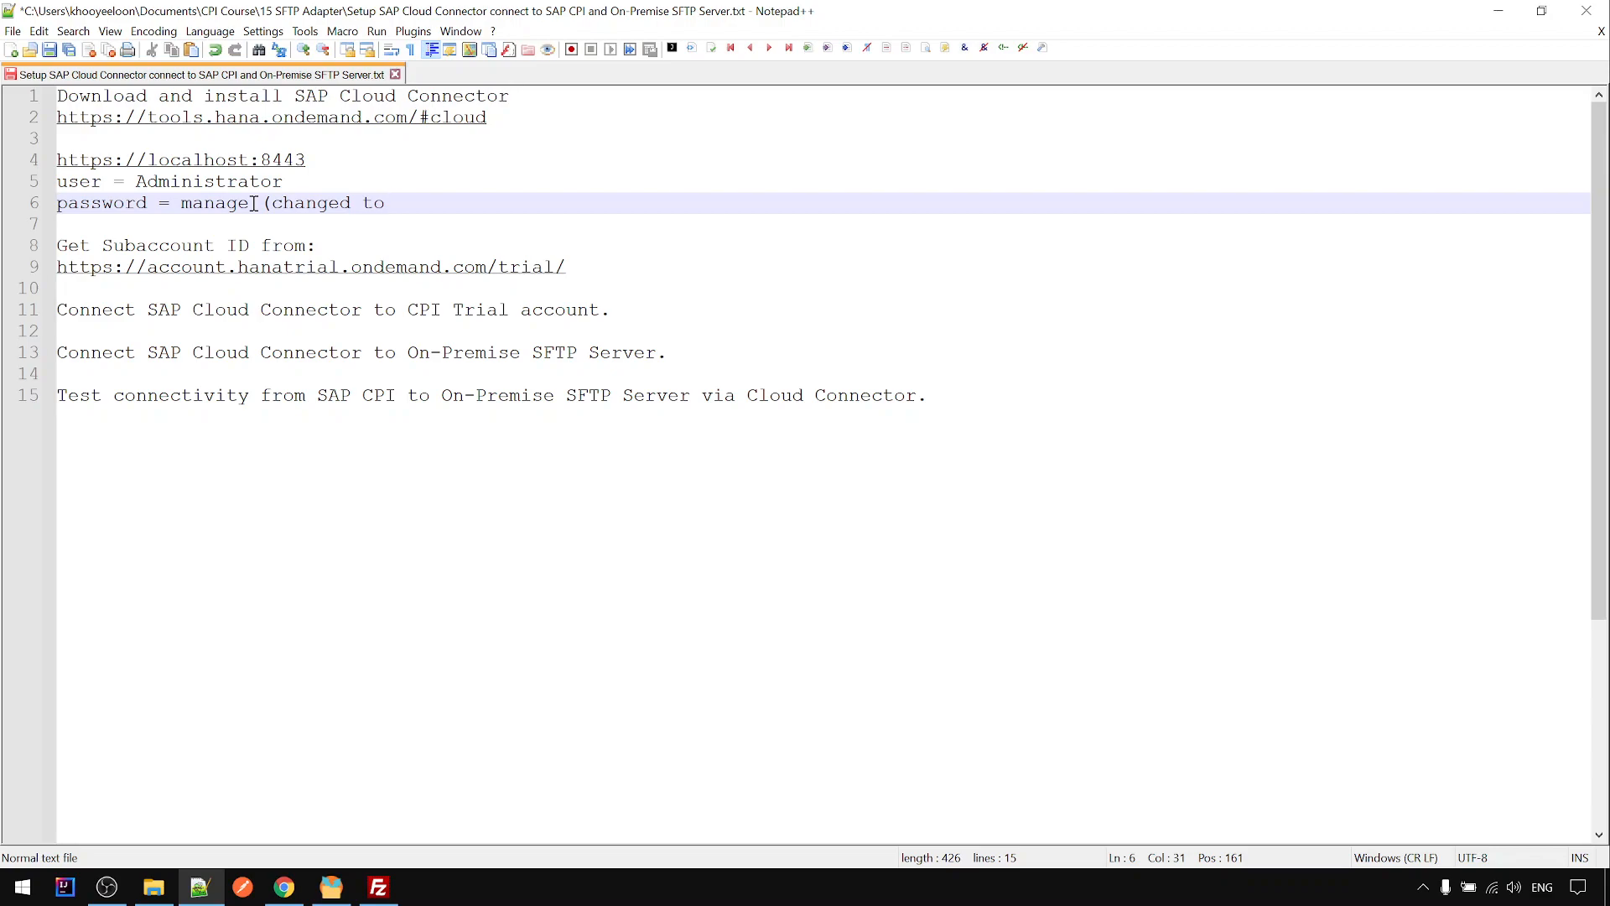
type("12345abc)")
key("ctrl+s")
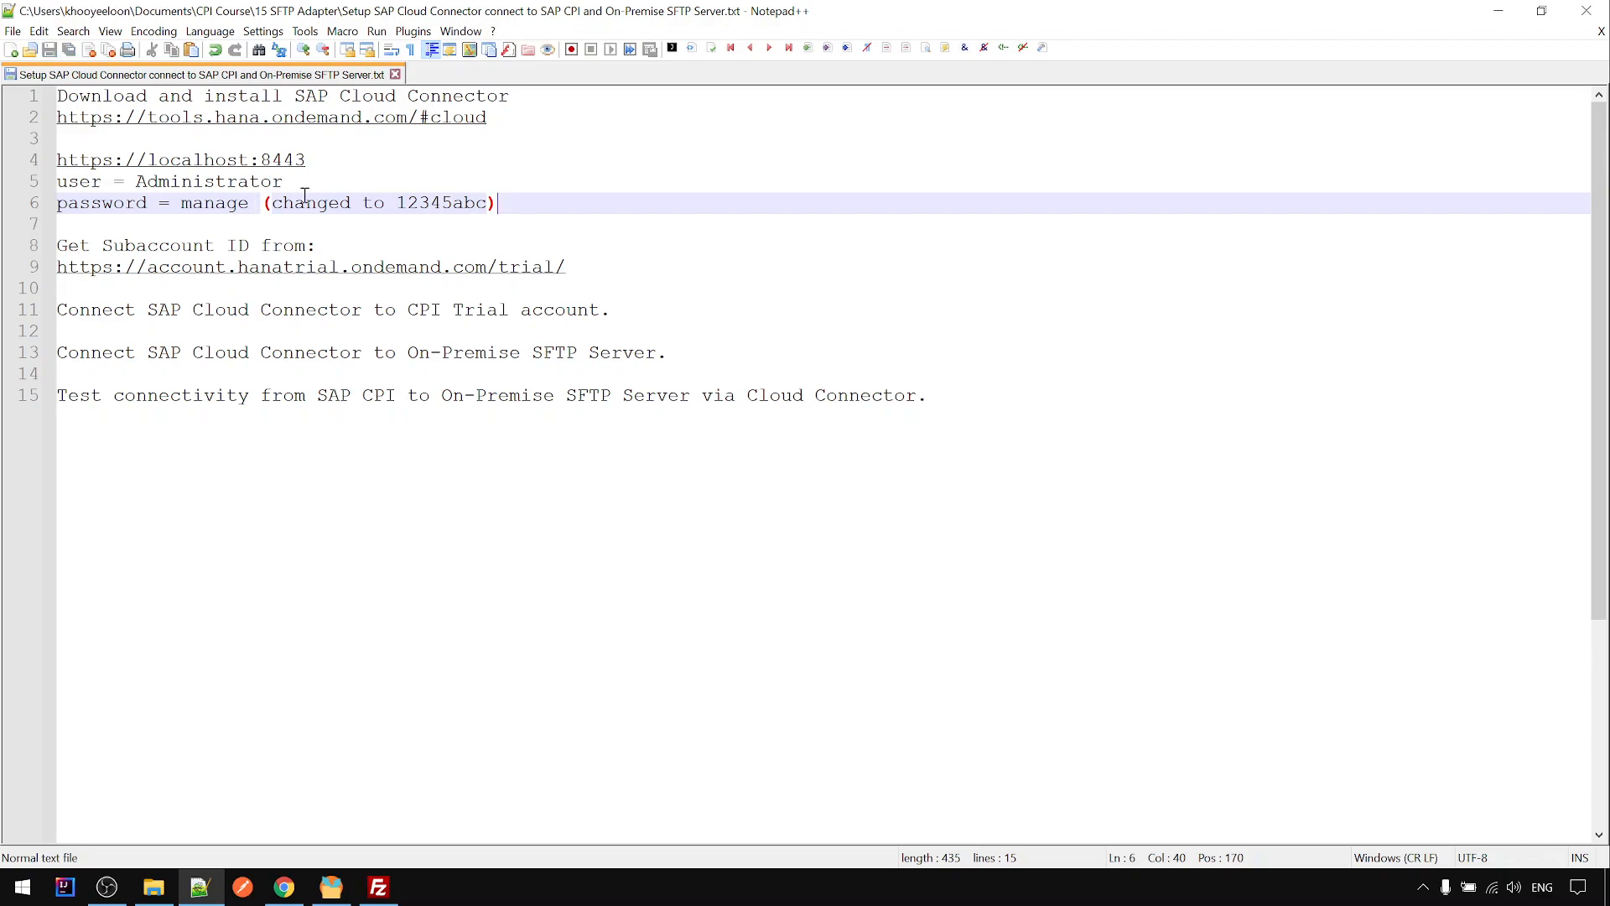
double_click(458, 206)
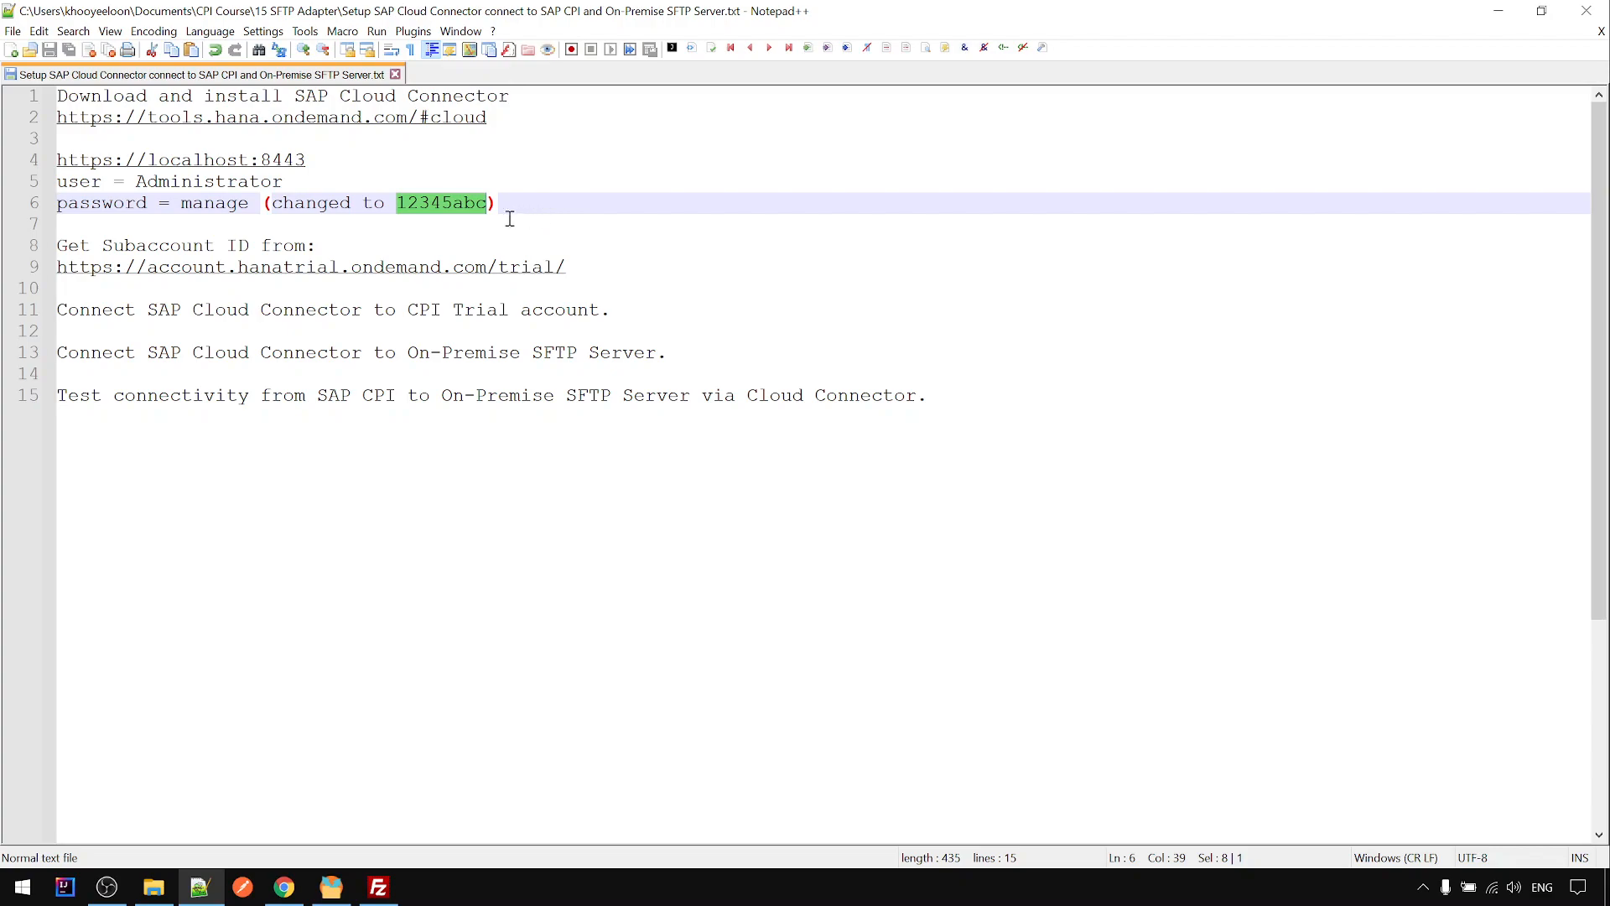
left_click(289, 892)
- Enter the new password in New Password and Repeat New Password, and save the initial setup
left_click(351, 359)
key("ctrl+v")
left_click(385, 393)
key("ctrl+v")
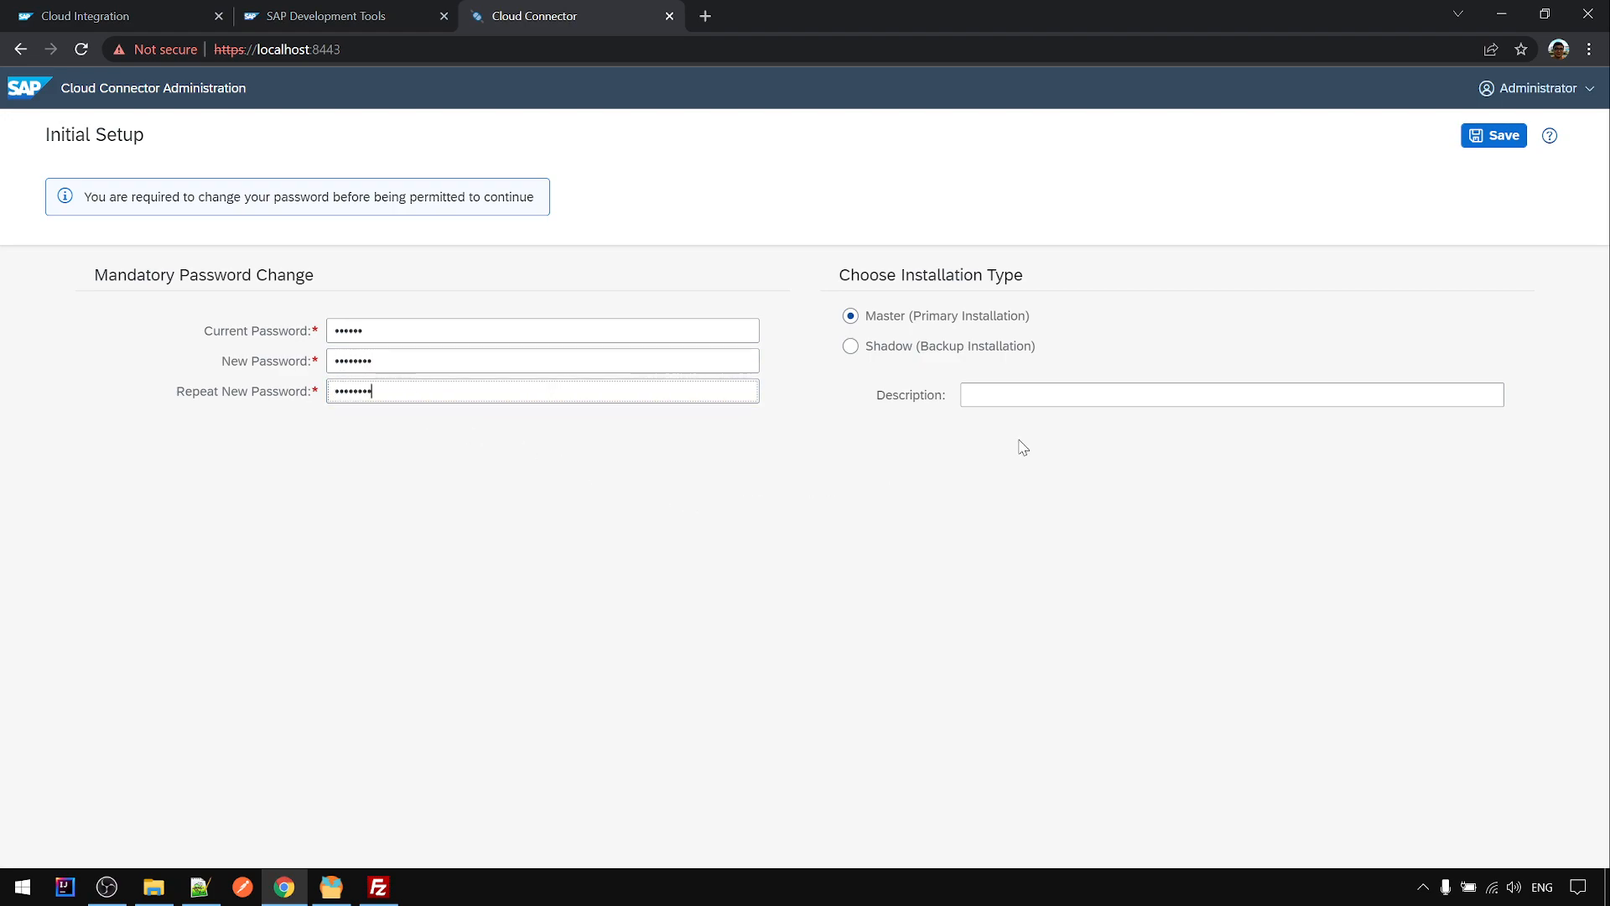
left_click(1478, 153)
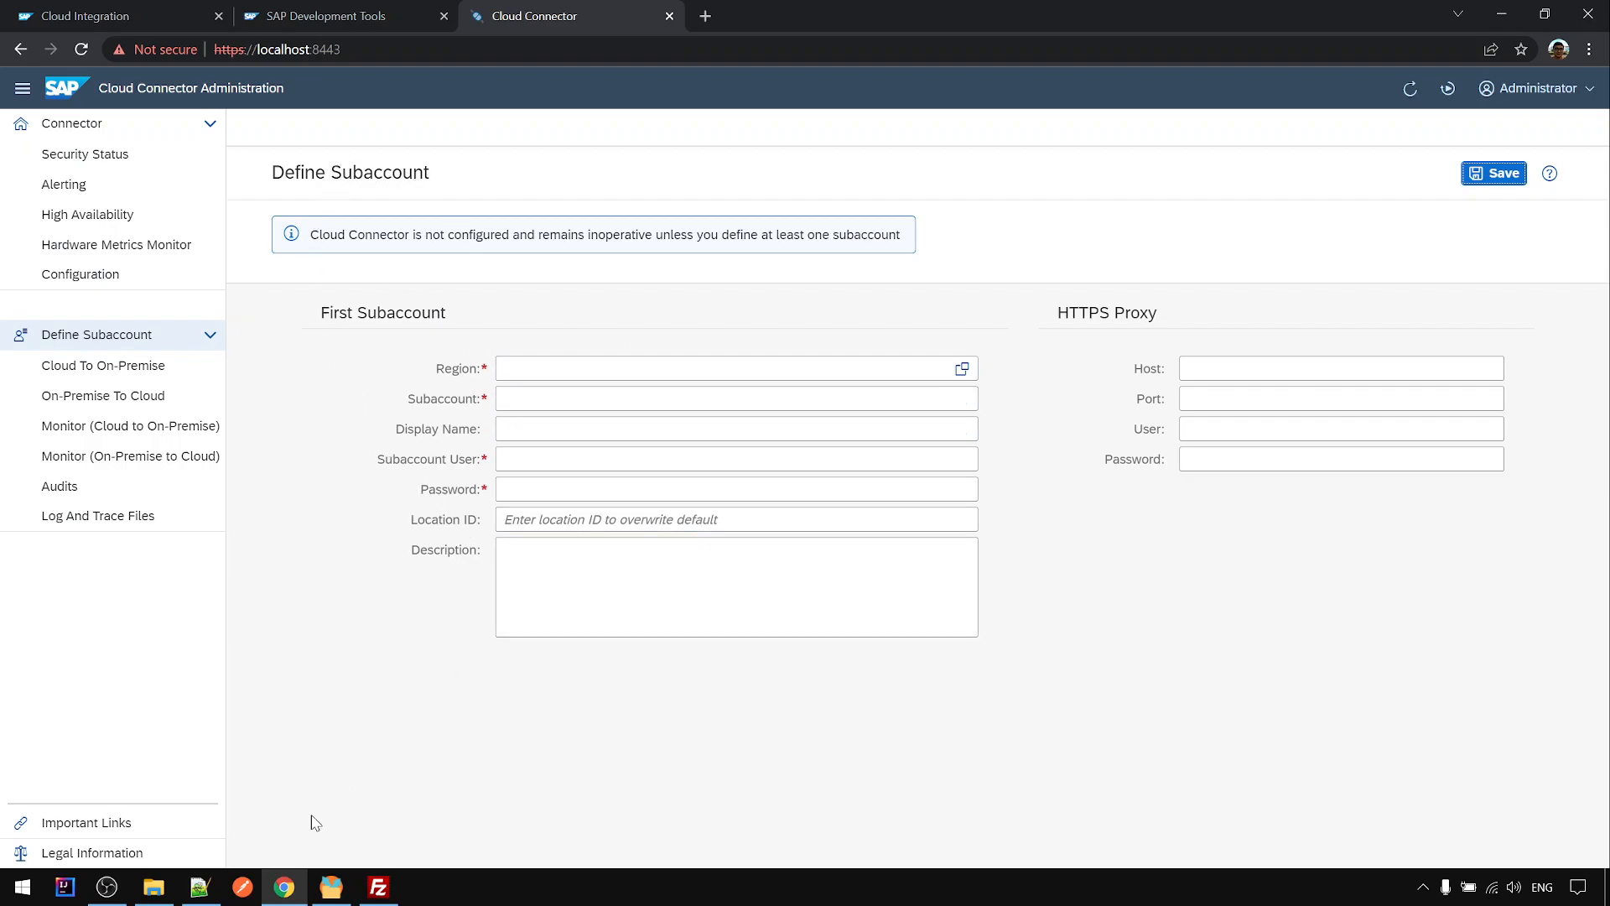
- Copy the trial account URL from line 9 of the setup notes
left_click(199, 892)
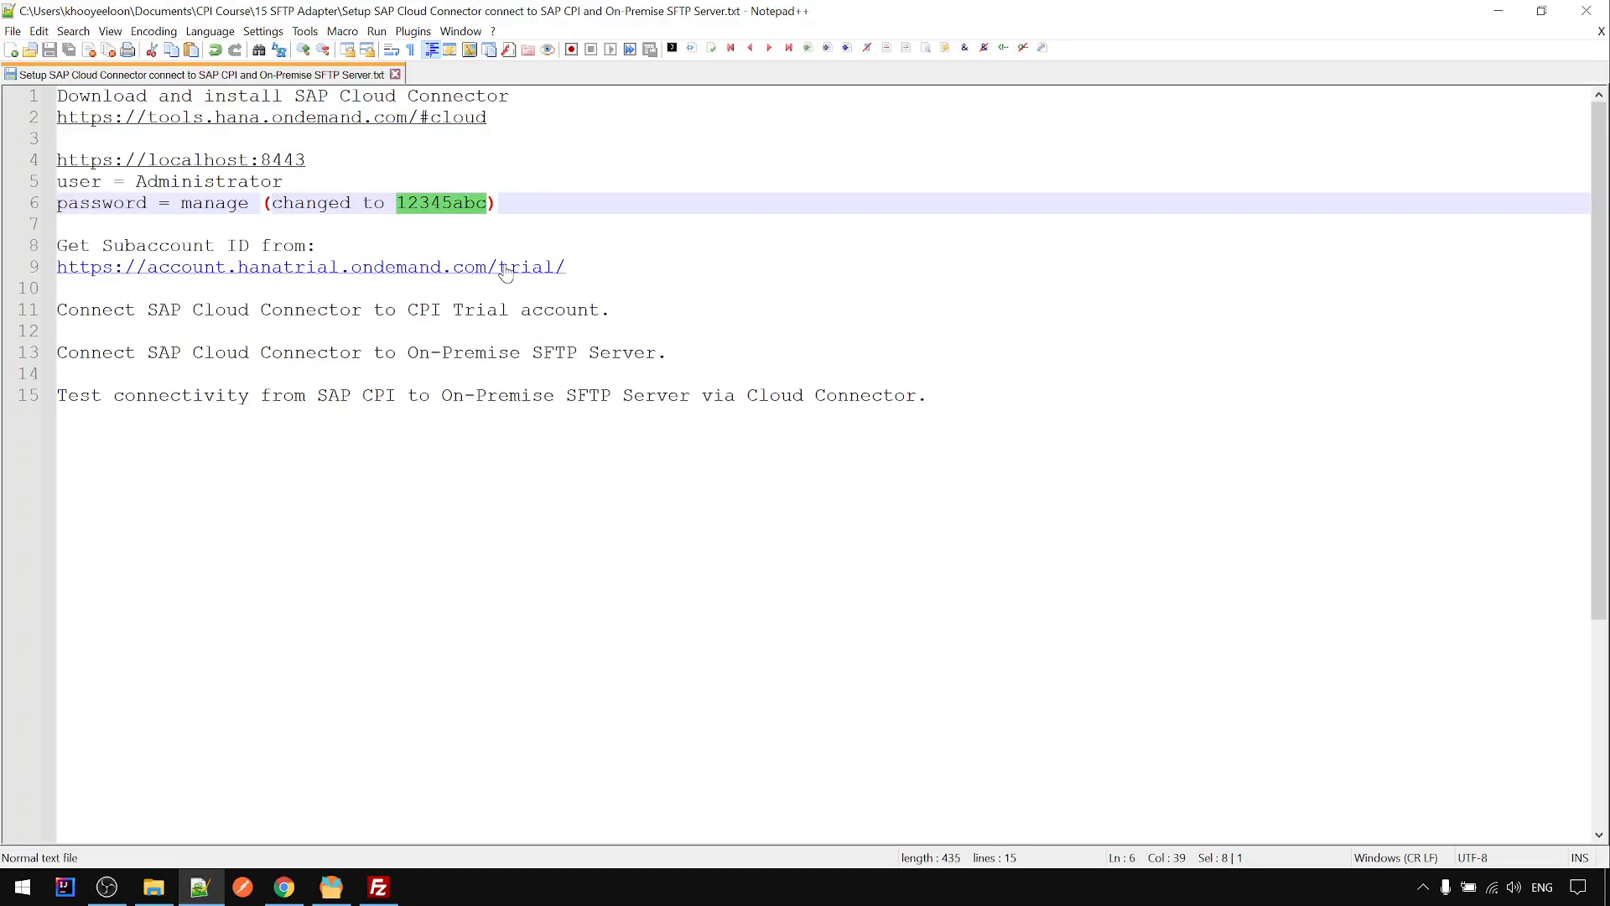
left_click_drag(582, 267, 48, 262)
key("ctrl+c")
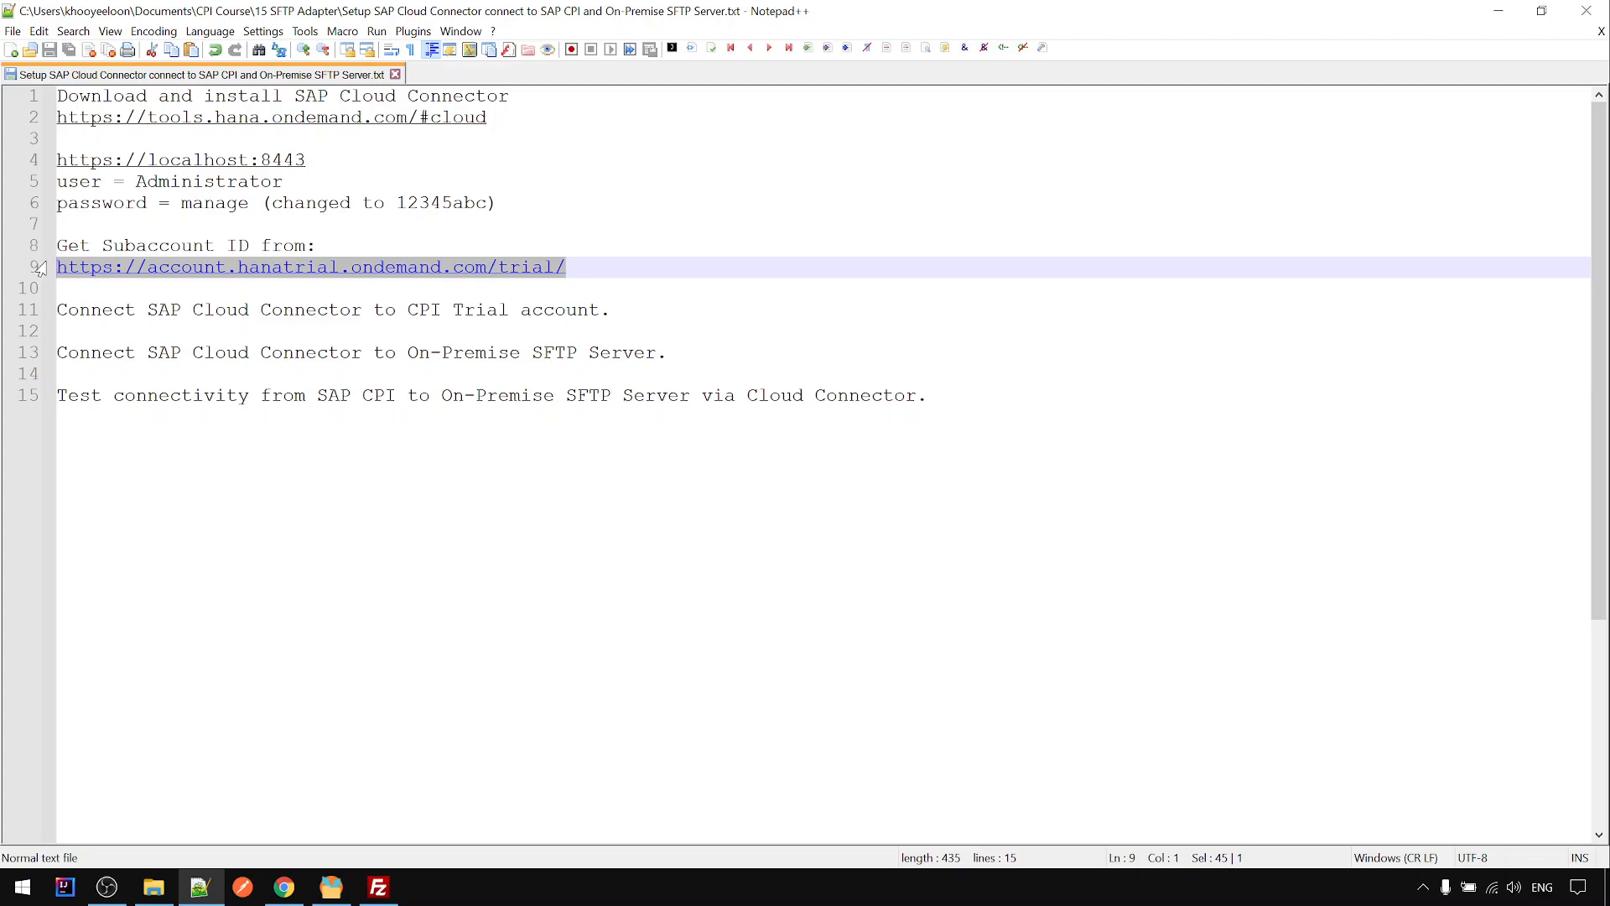
left_click(300, 883)
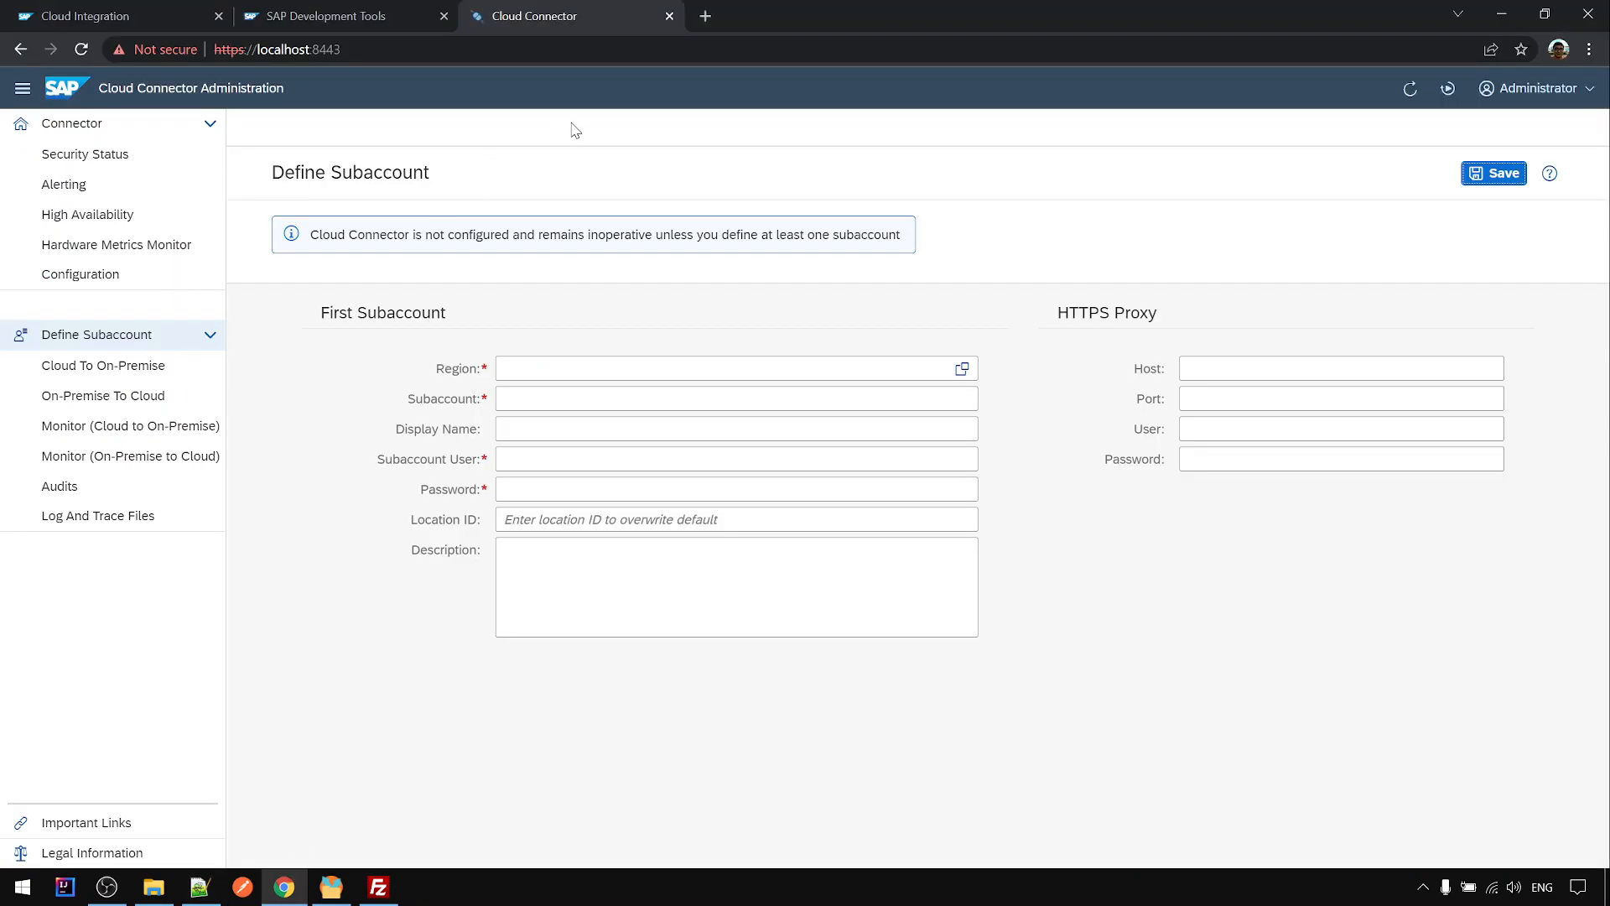
- Open the trial URL in a new tab, enter the 'trial' subaccount overview, and select its Subaccount ID
left_click(702, 16)
key("ctrl+v")
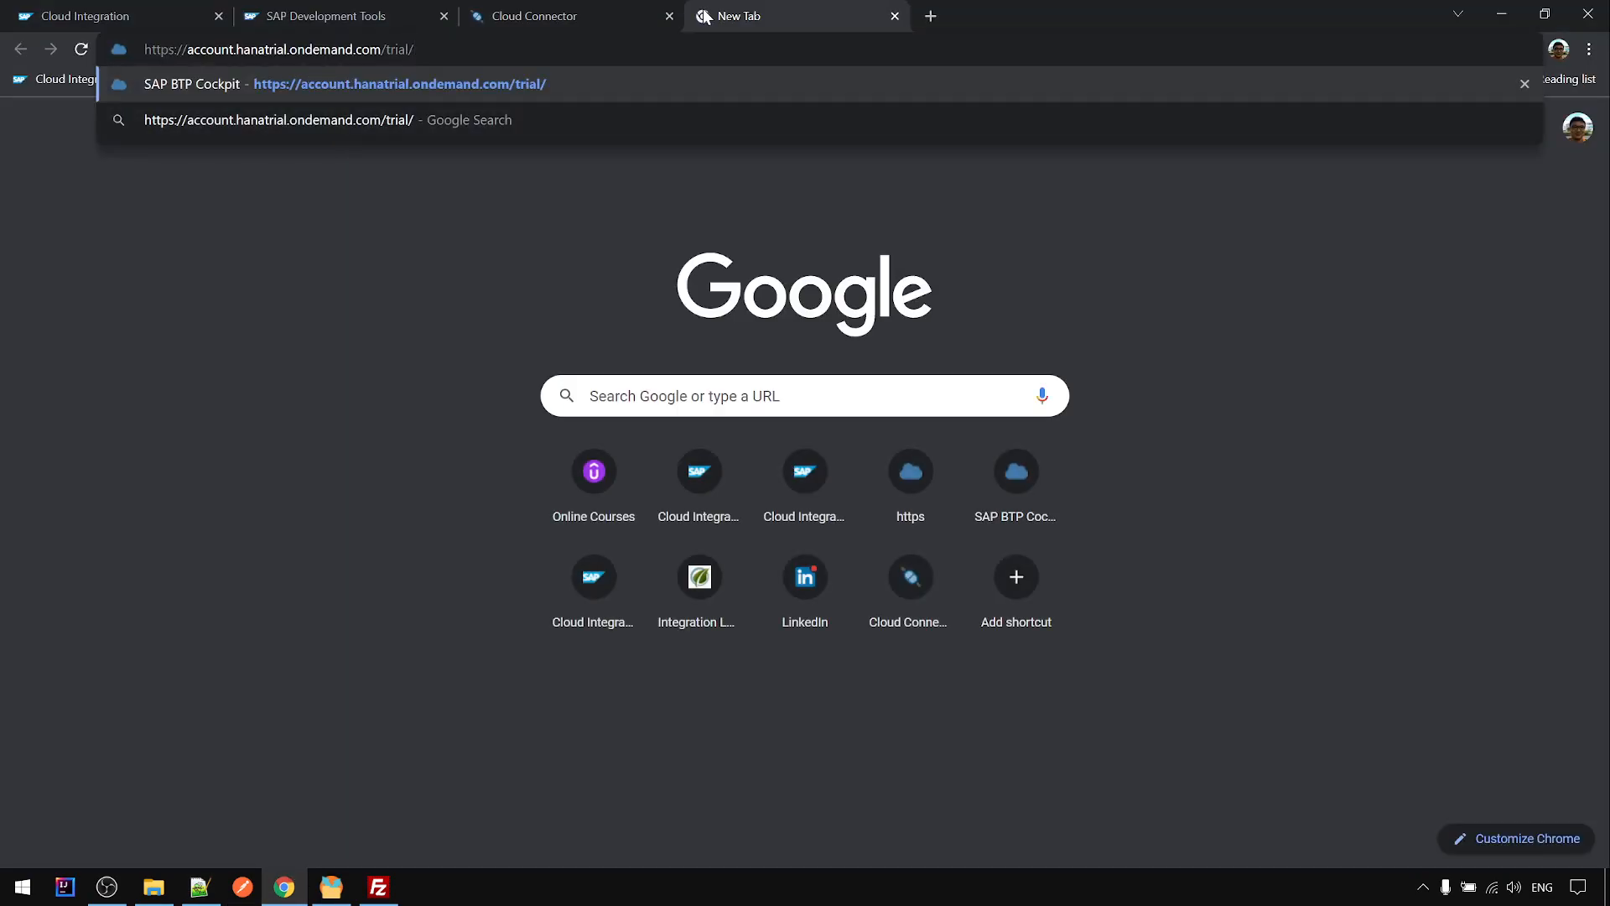
key("Return")
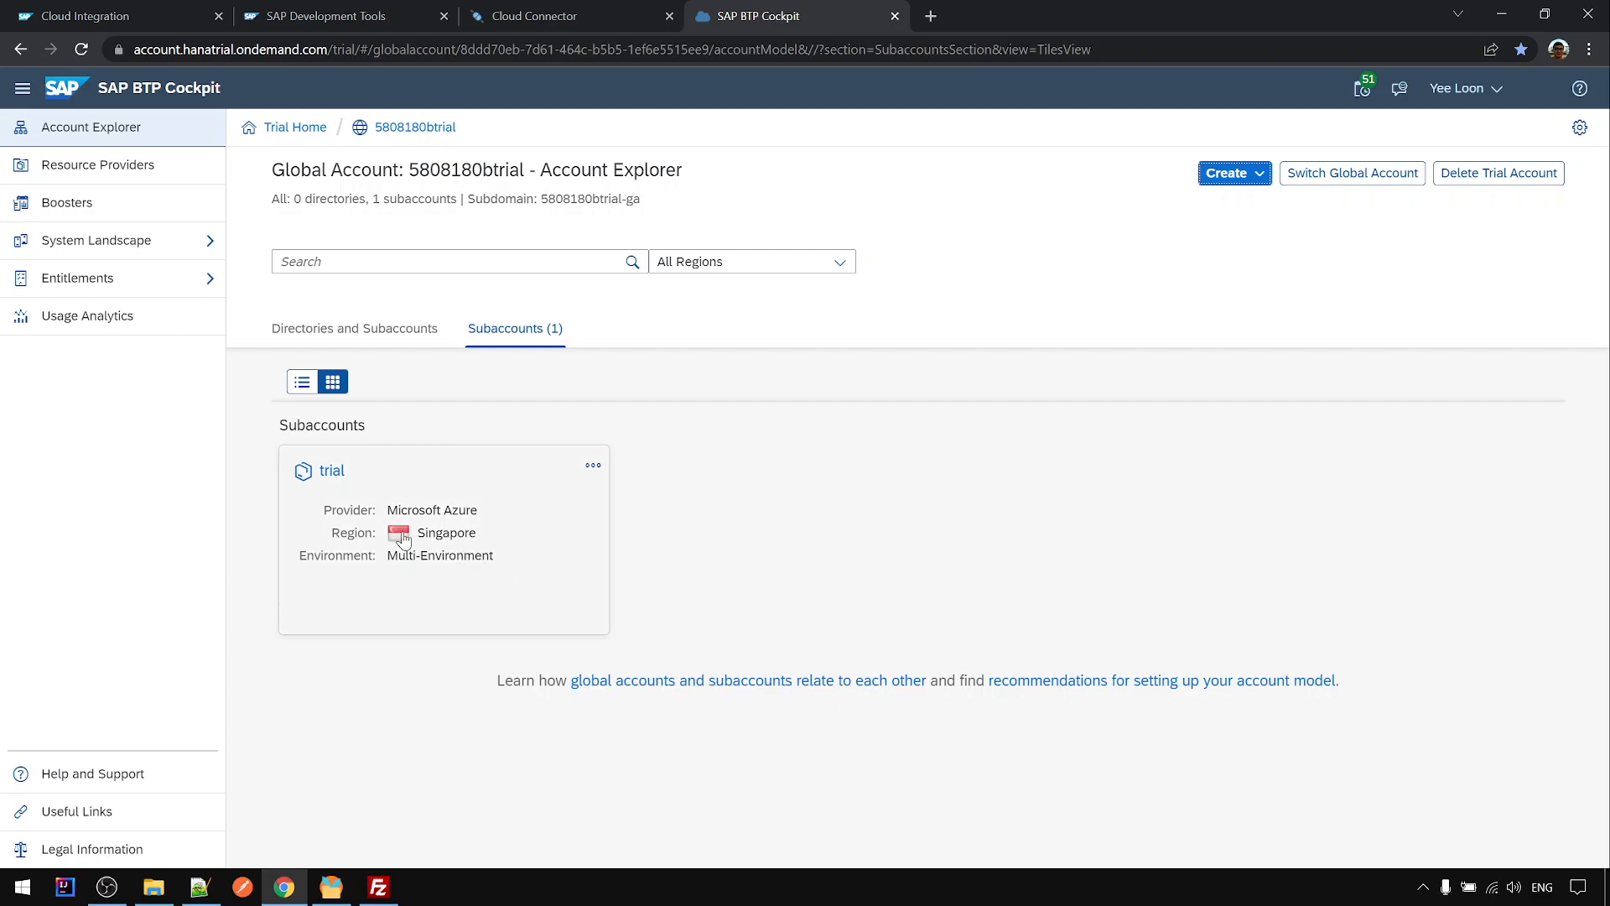
left_click(346, 473)
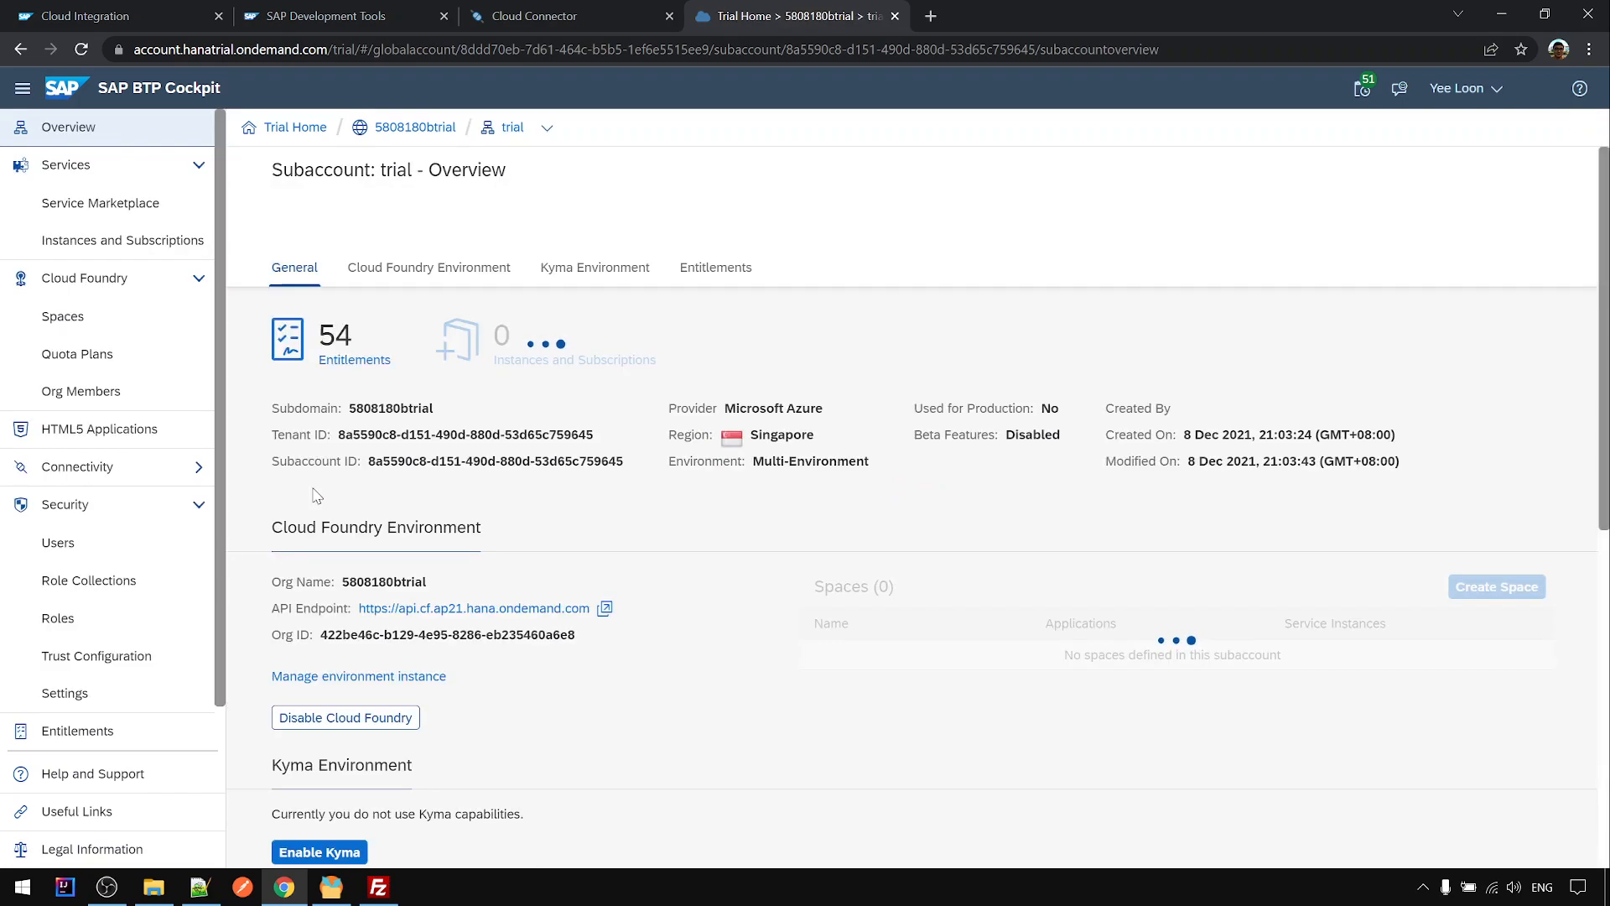
scroll(650, 640, "down", 2)
scroll(587, 604, "up", 1)
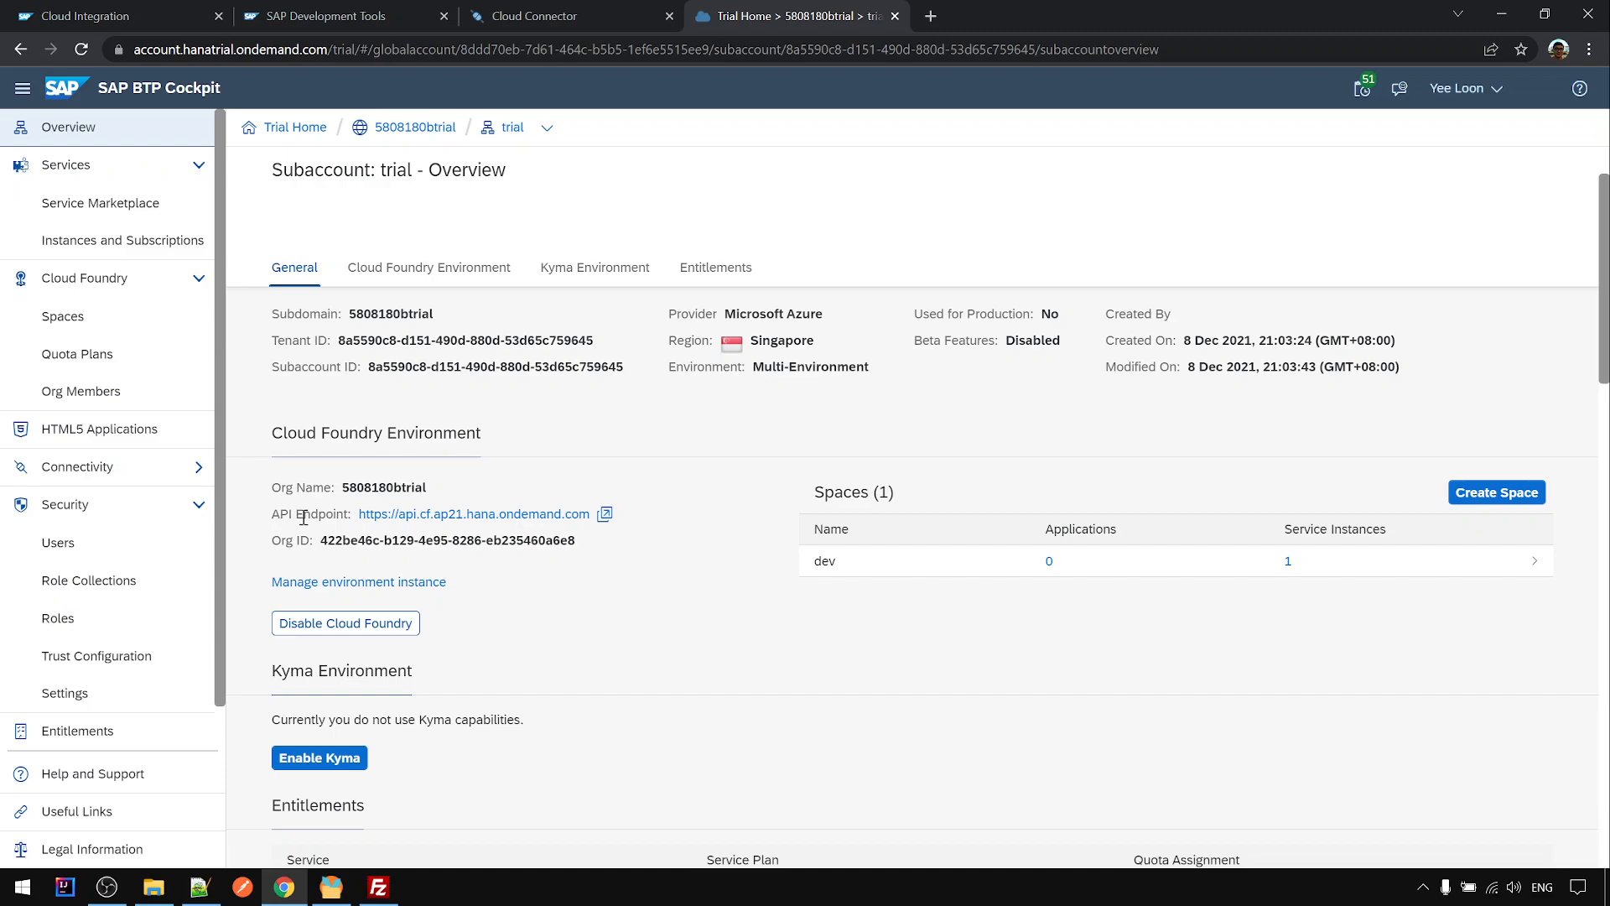
scroll(335, 533, "up", 2)
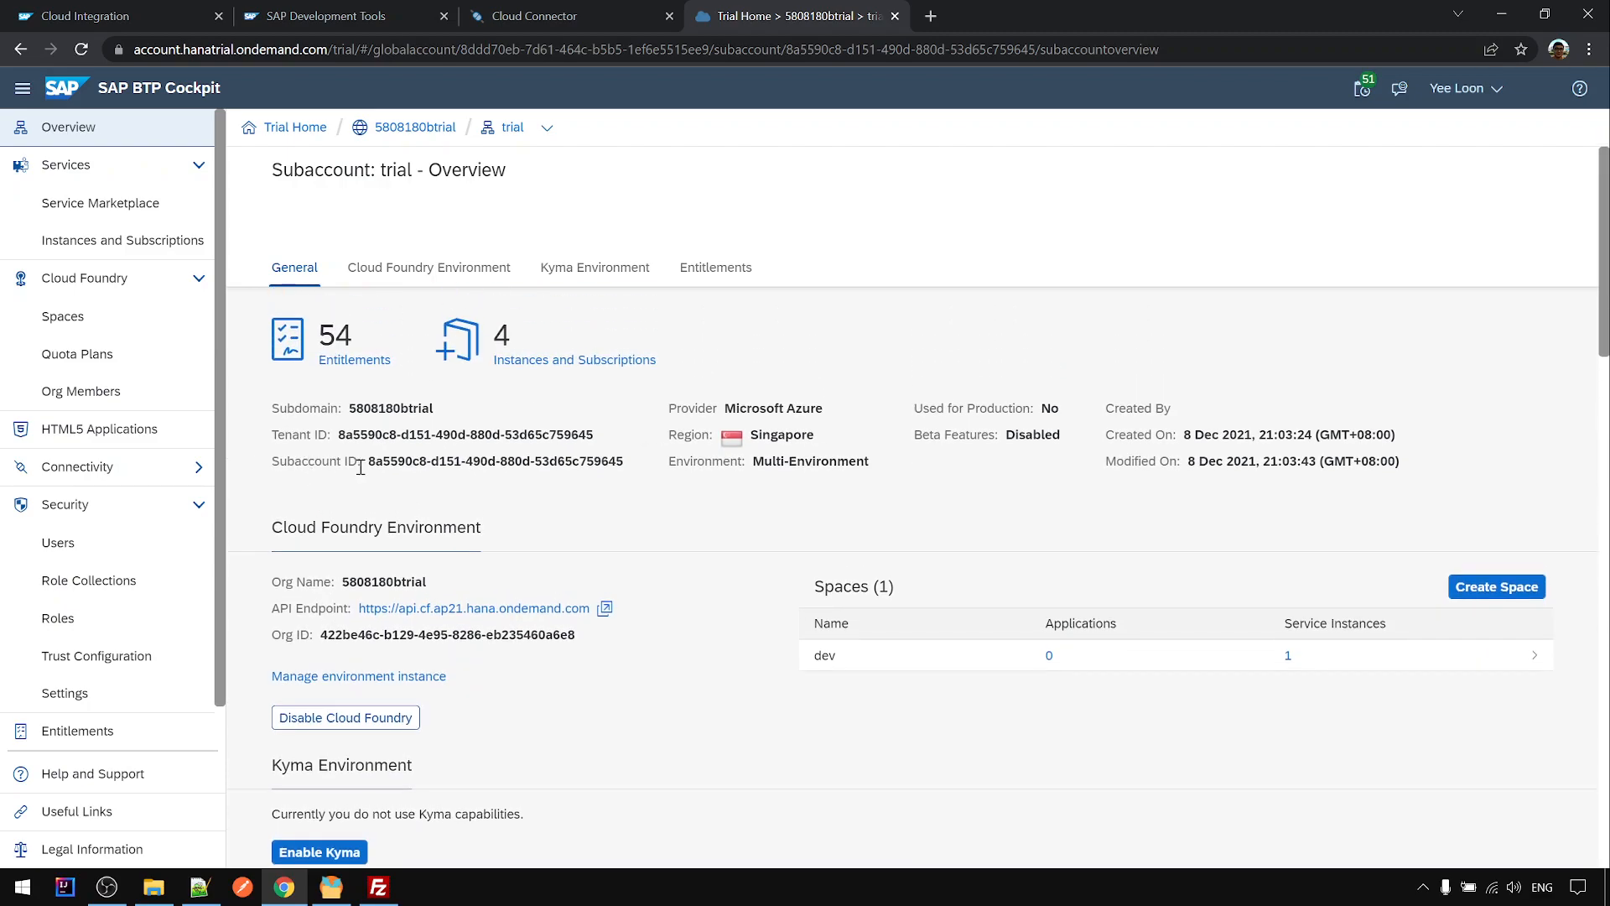
left_click_drag(370, 465, 625, 457)
key("ctrl+c")
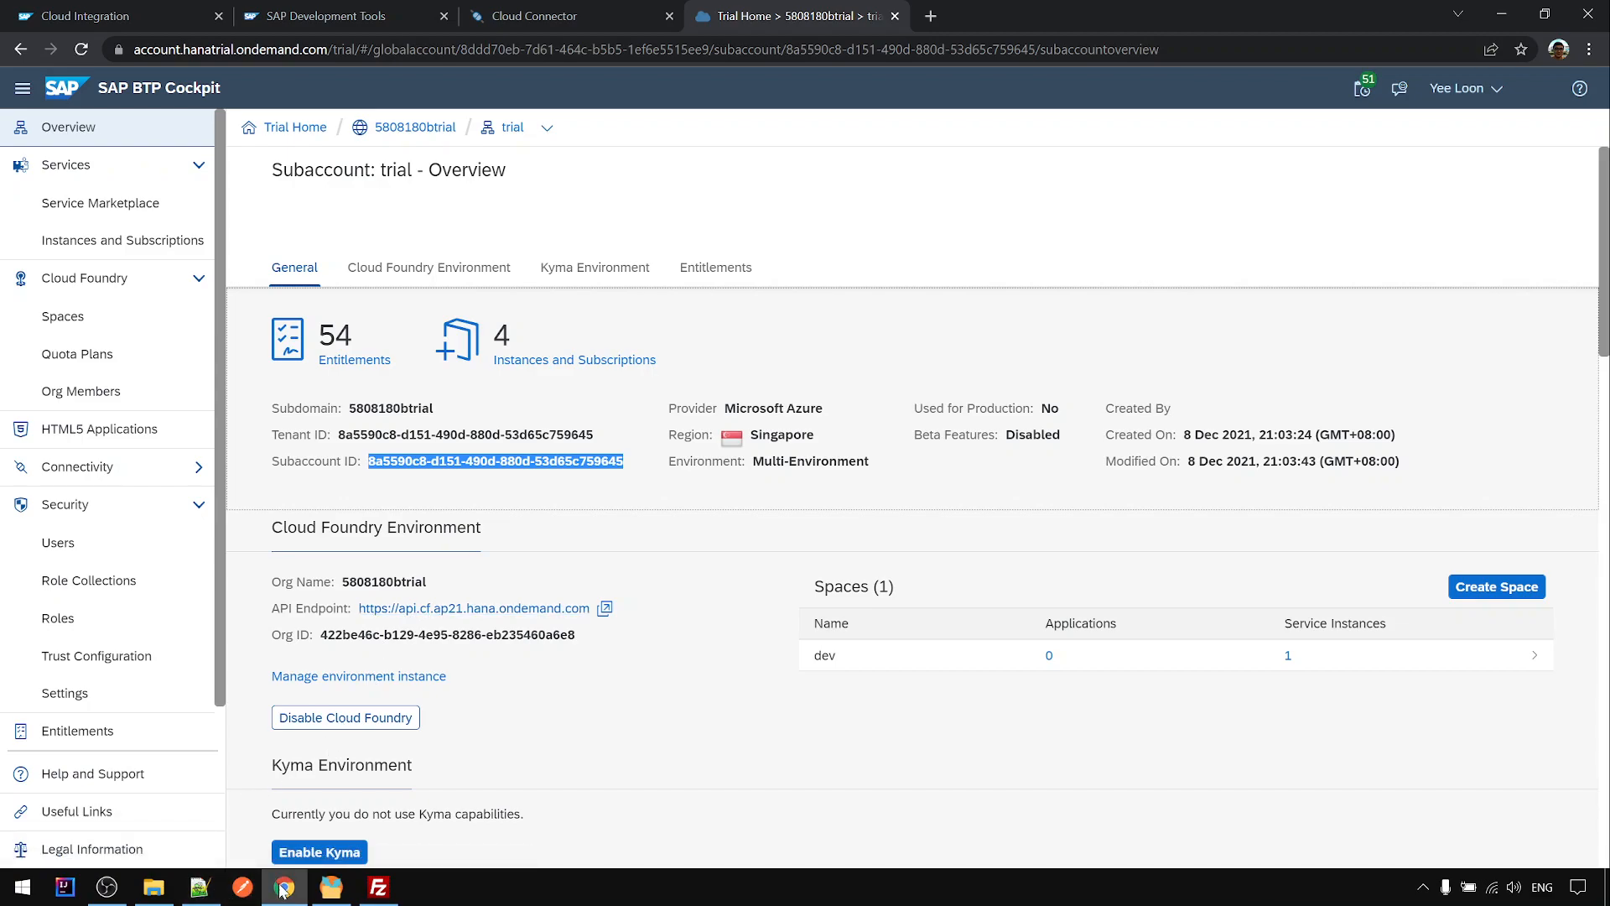
left_click(531, 17)
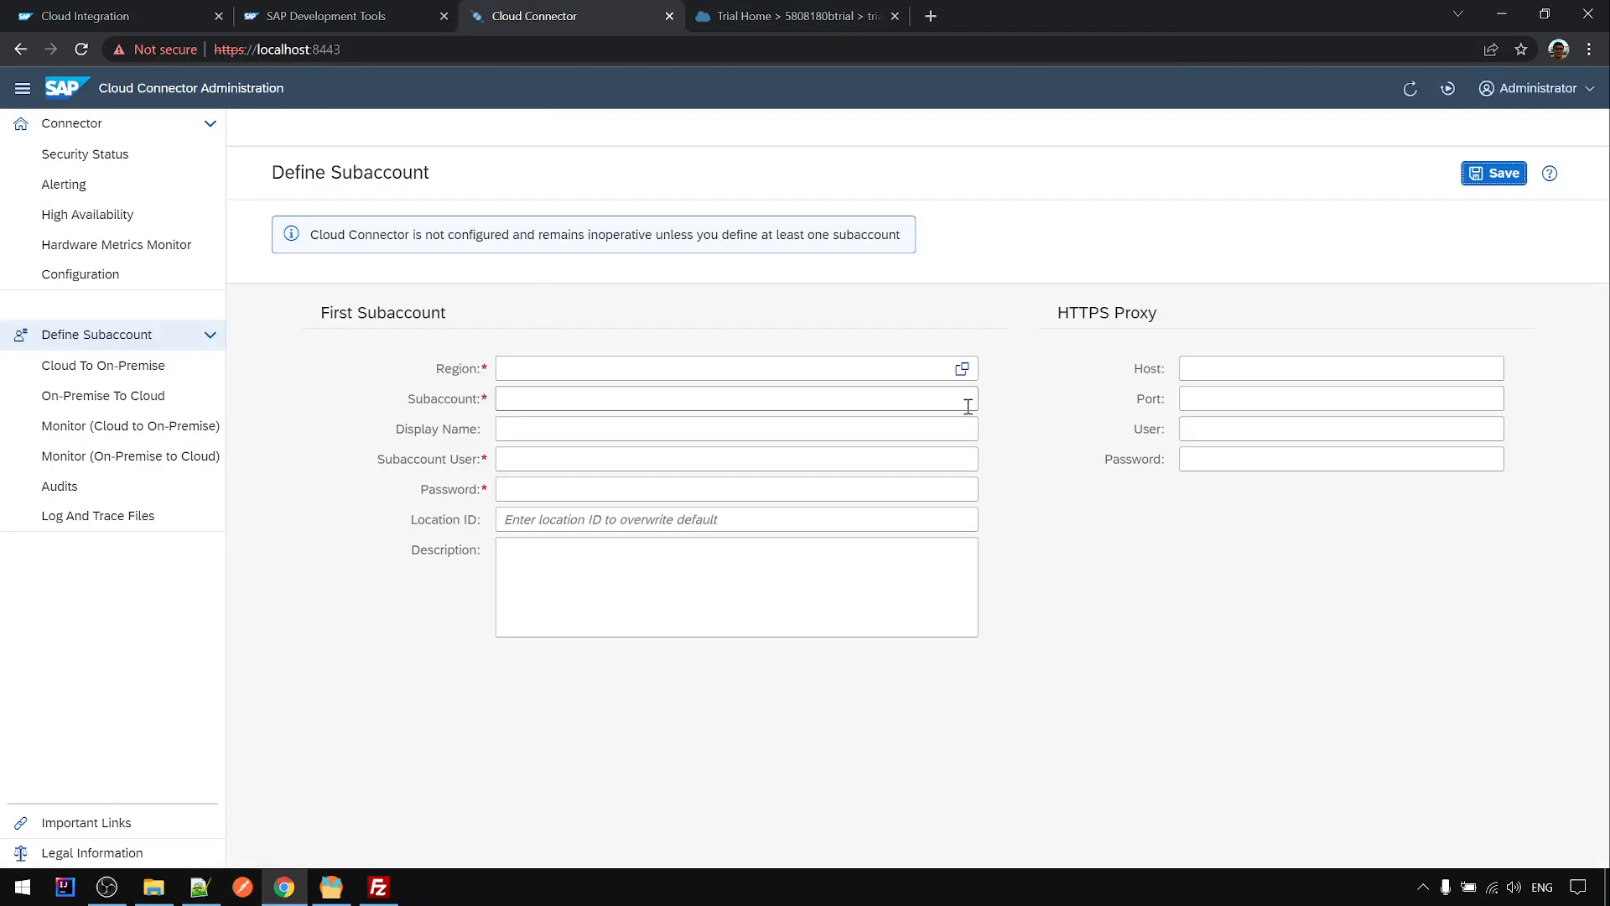
- Set the Region to Singapore - Azure by searching 'ap' in the region list
left_click(962, 369)
left_click(757, 146)
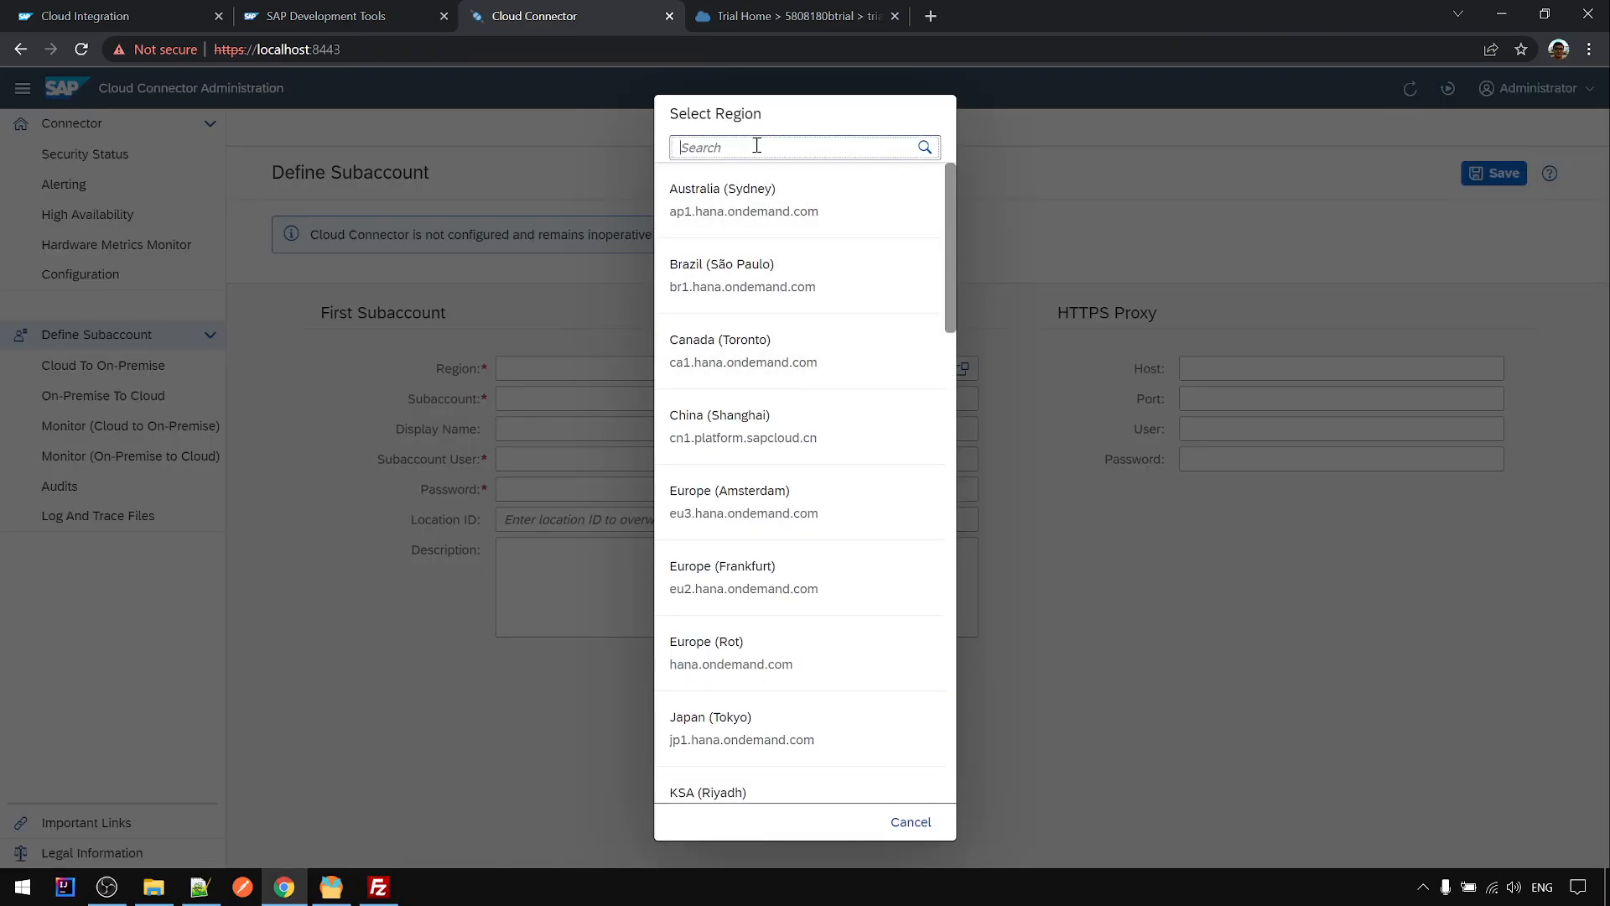
type("ap21")
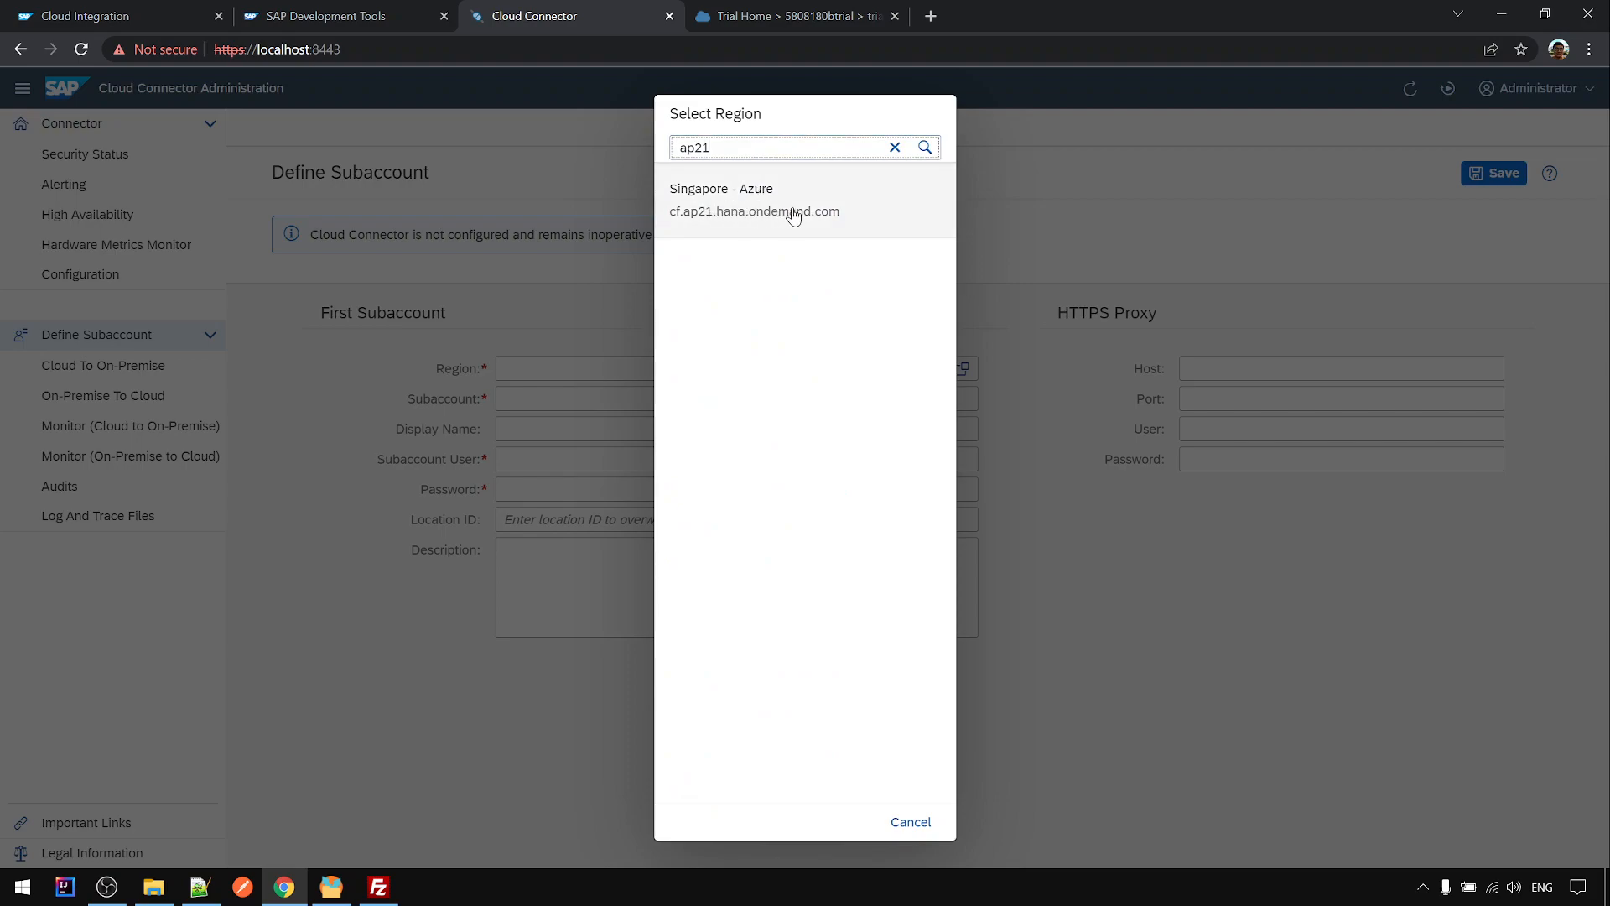
left_click(796, 216)
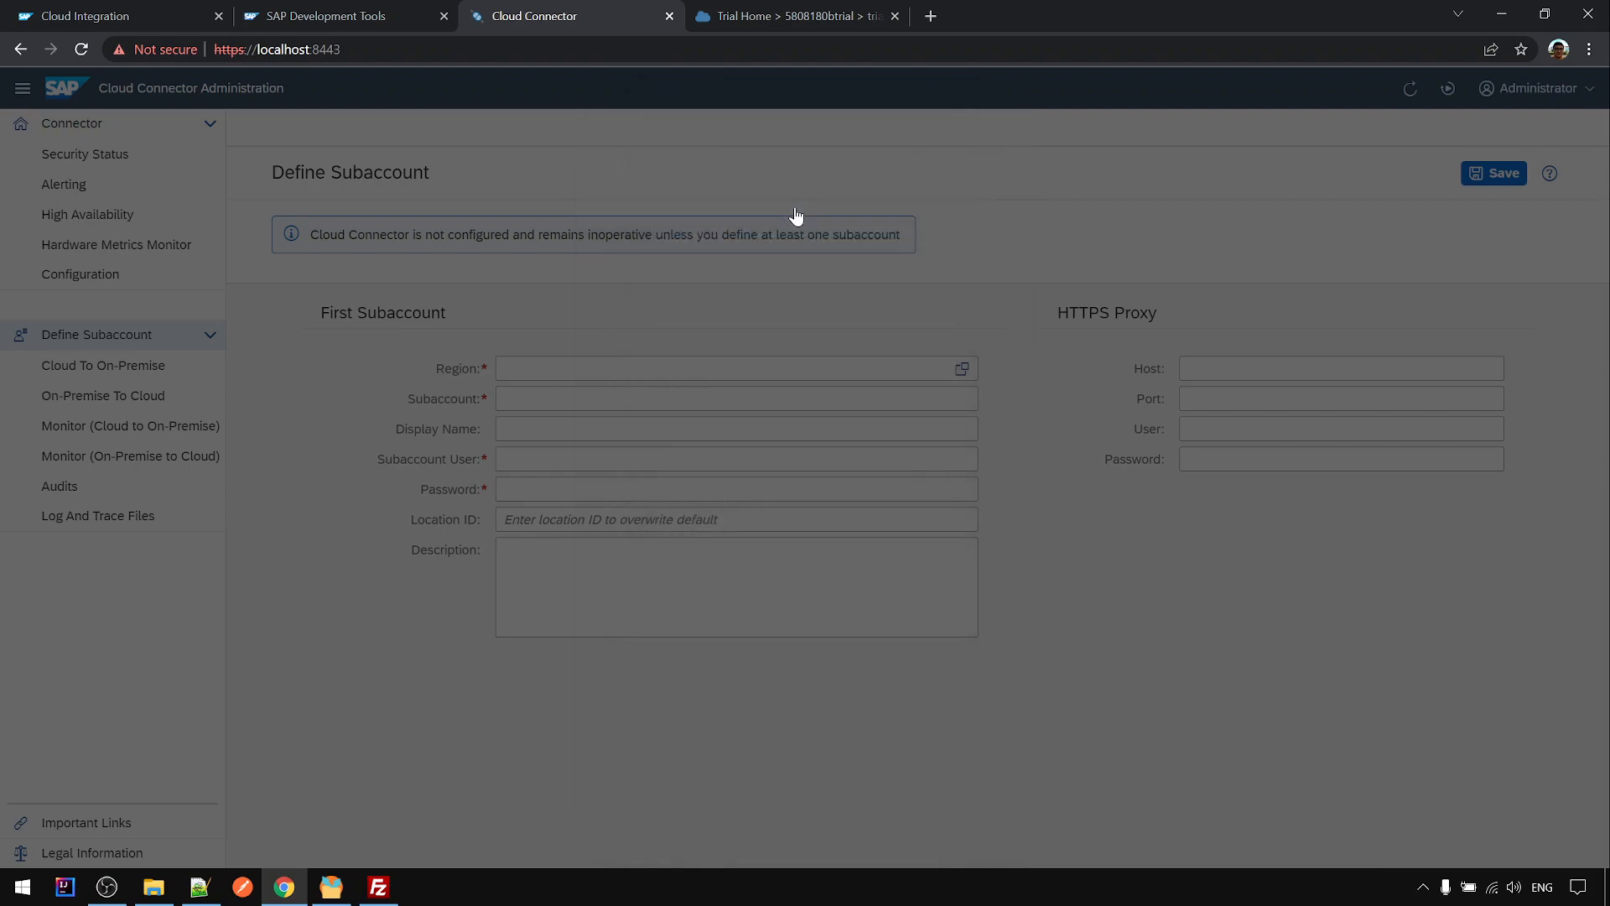
- Paste the Subaccount ID, re-copying it from the BTP Cockpit overview
left_click(554, 401)
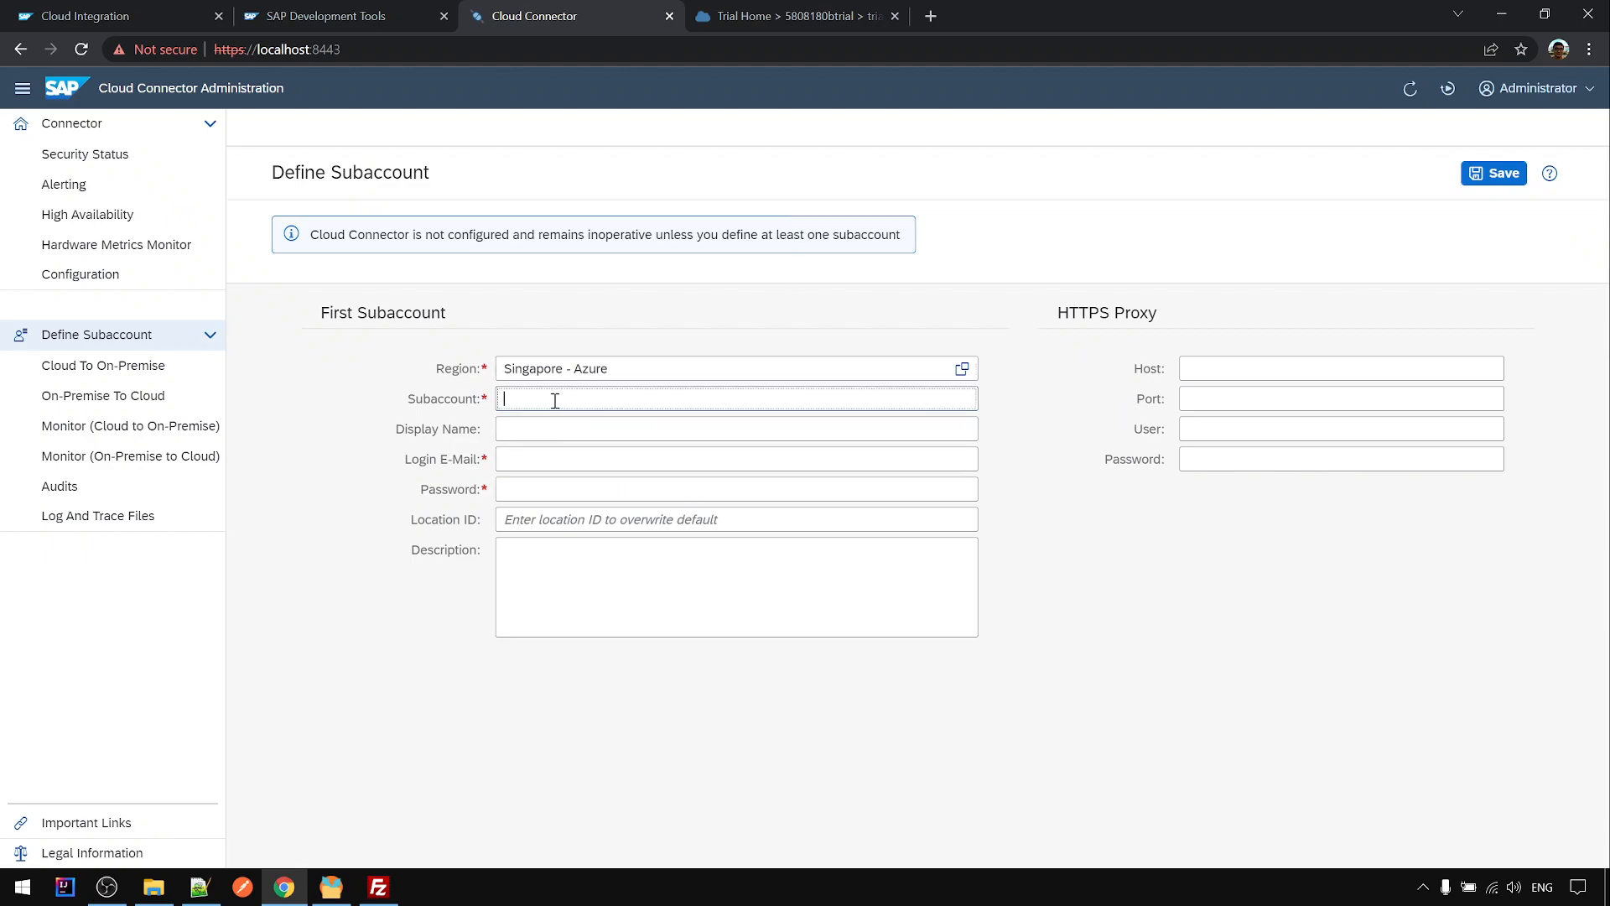
key("ctrl+v")
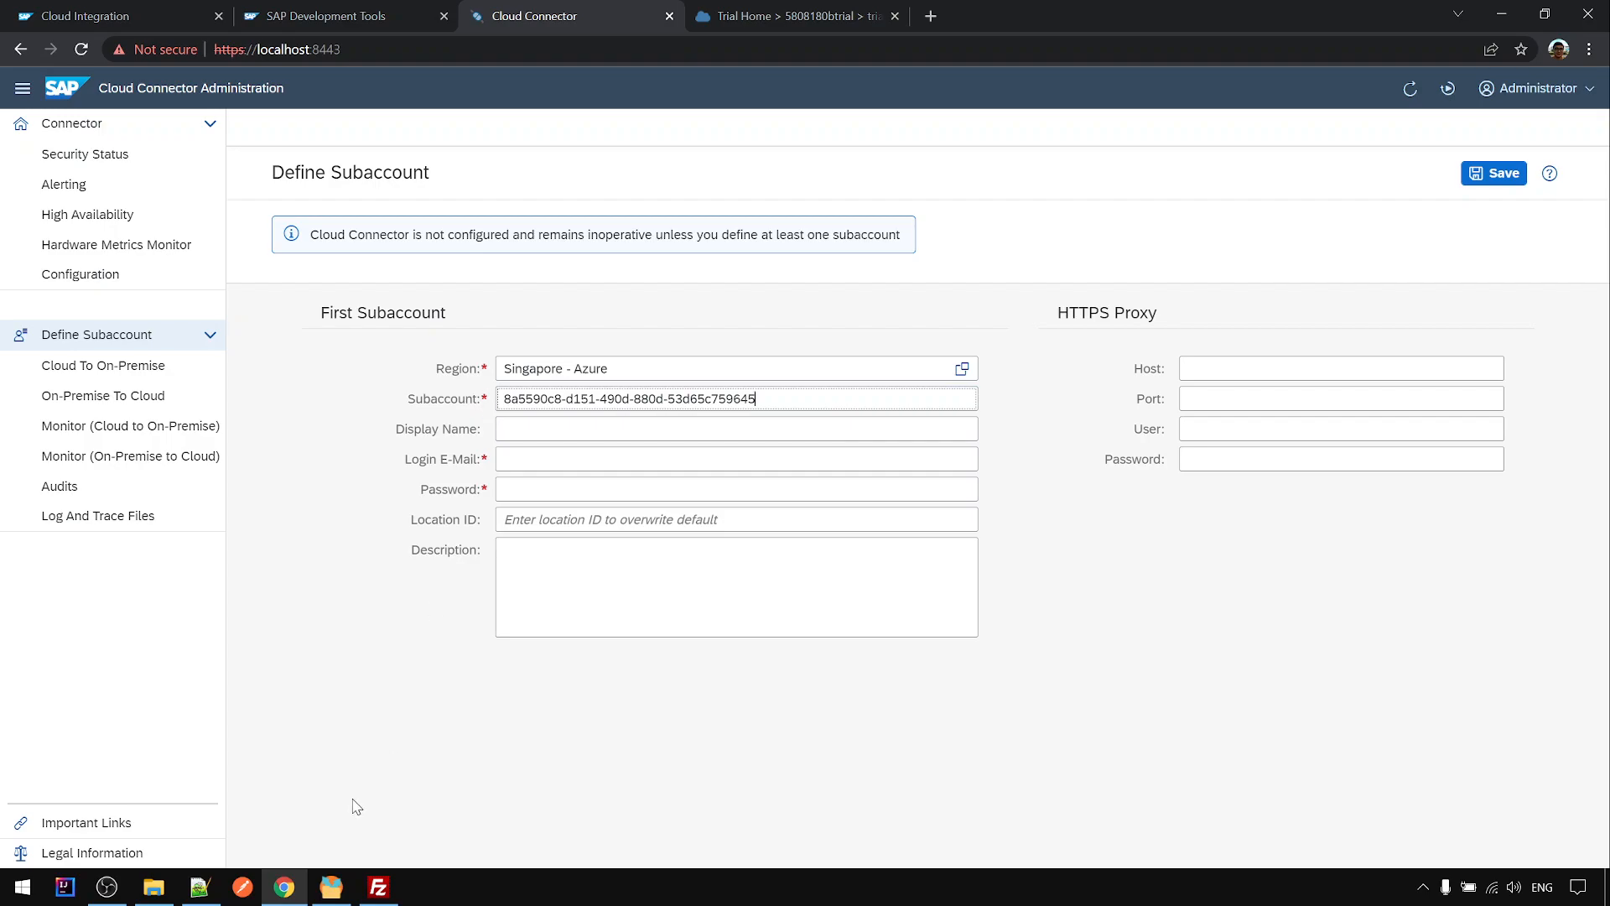
left_click(749, 18)
left_click(367, 484)
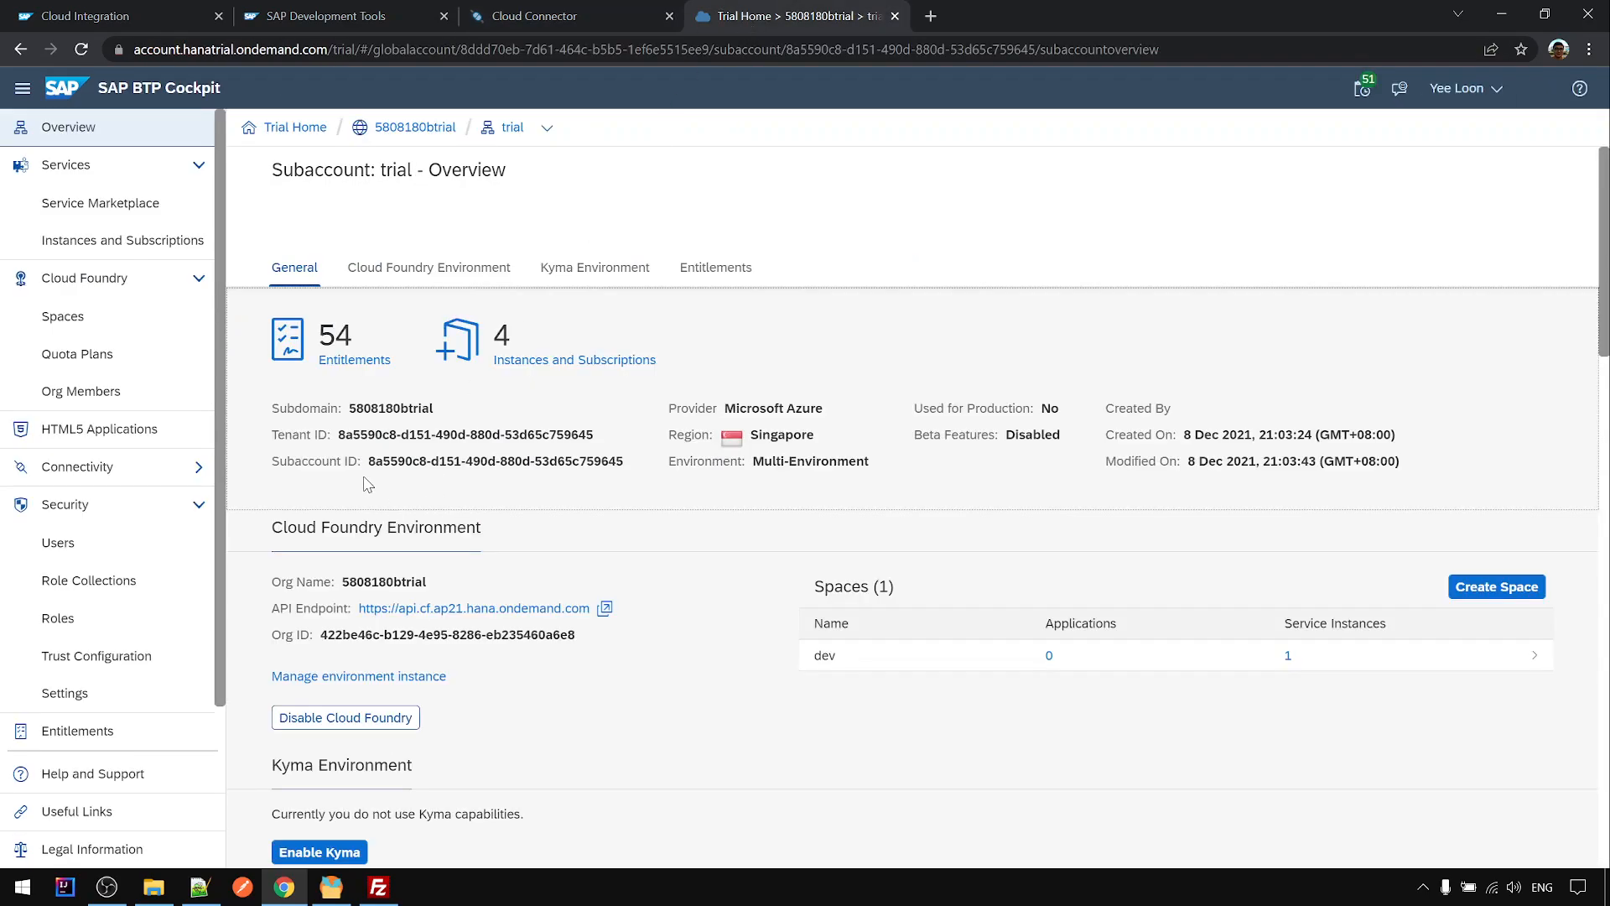
left_click_drag(366, 471, 604, 481)
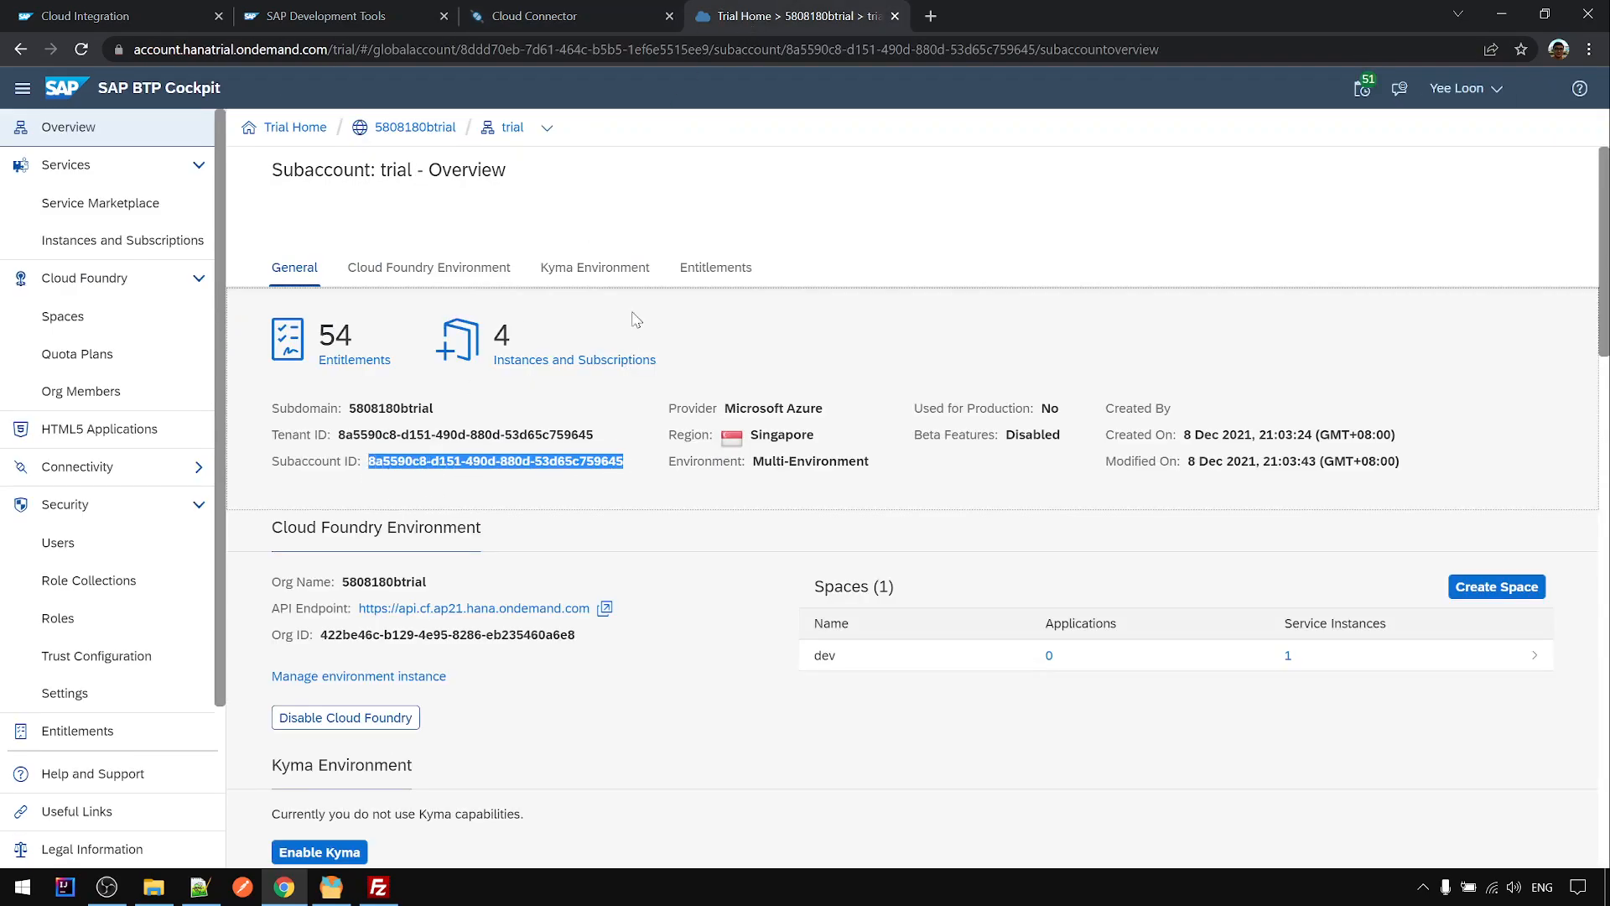
left_click(585, 14)
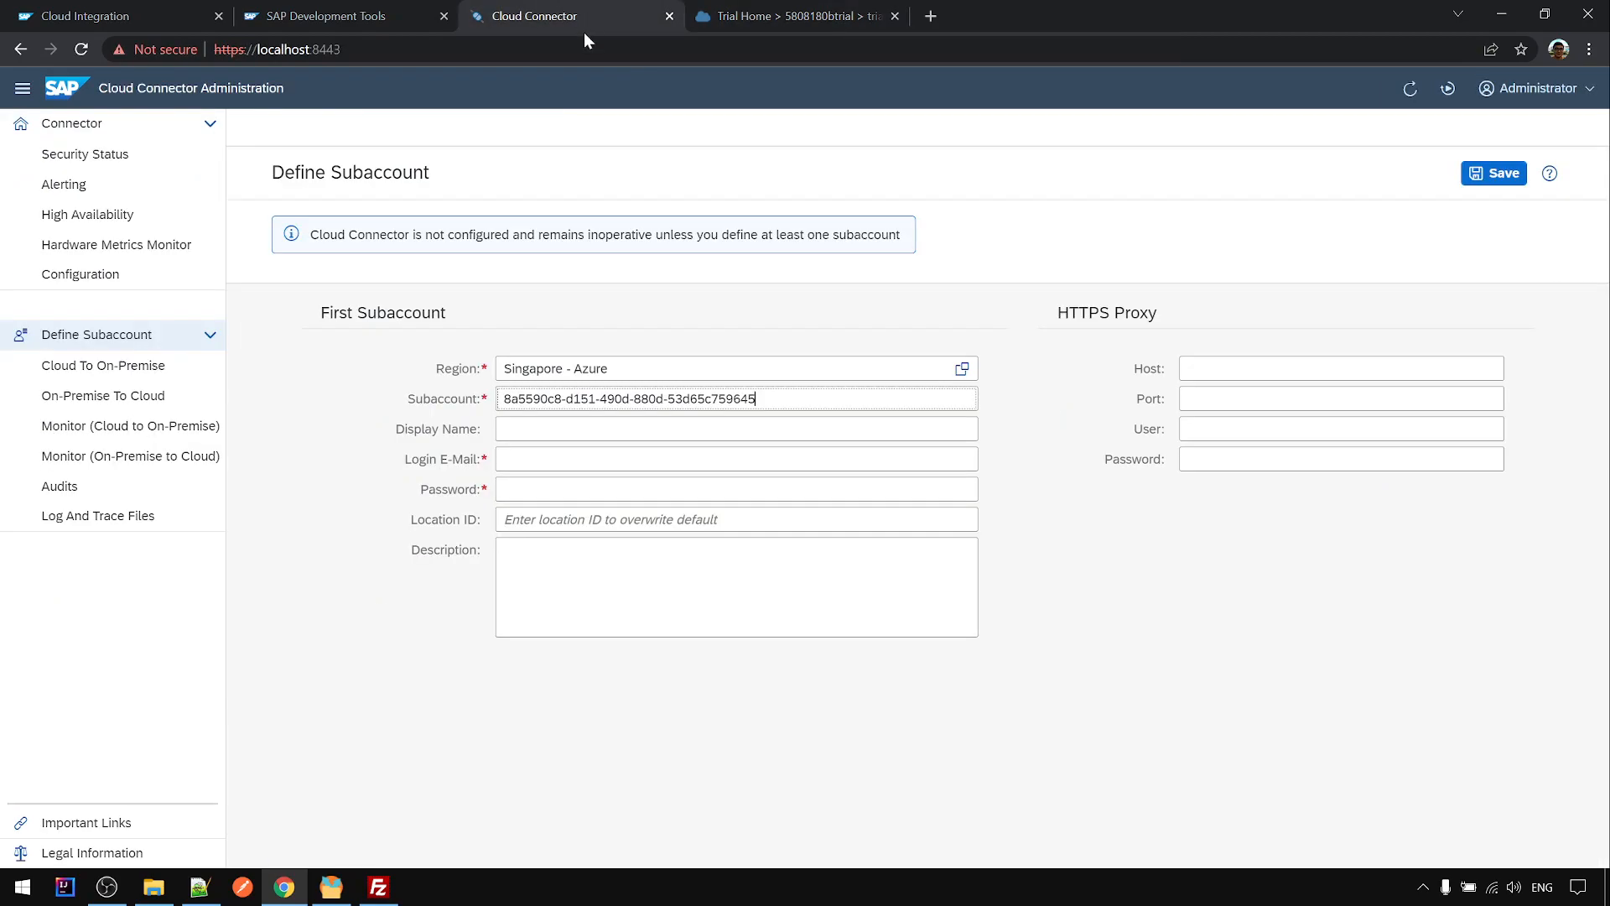
- Enter the subaccount's login e-mail address and password
left_click(554, 455)
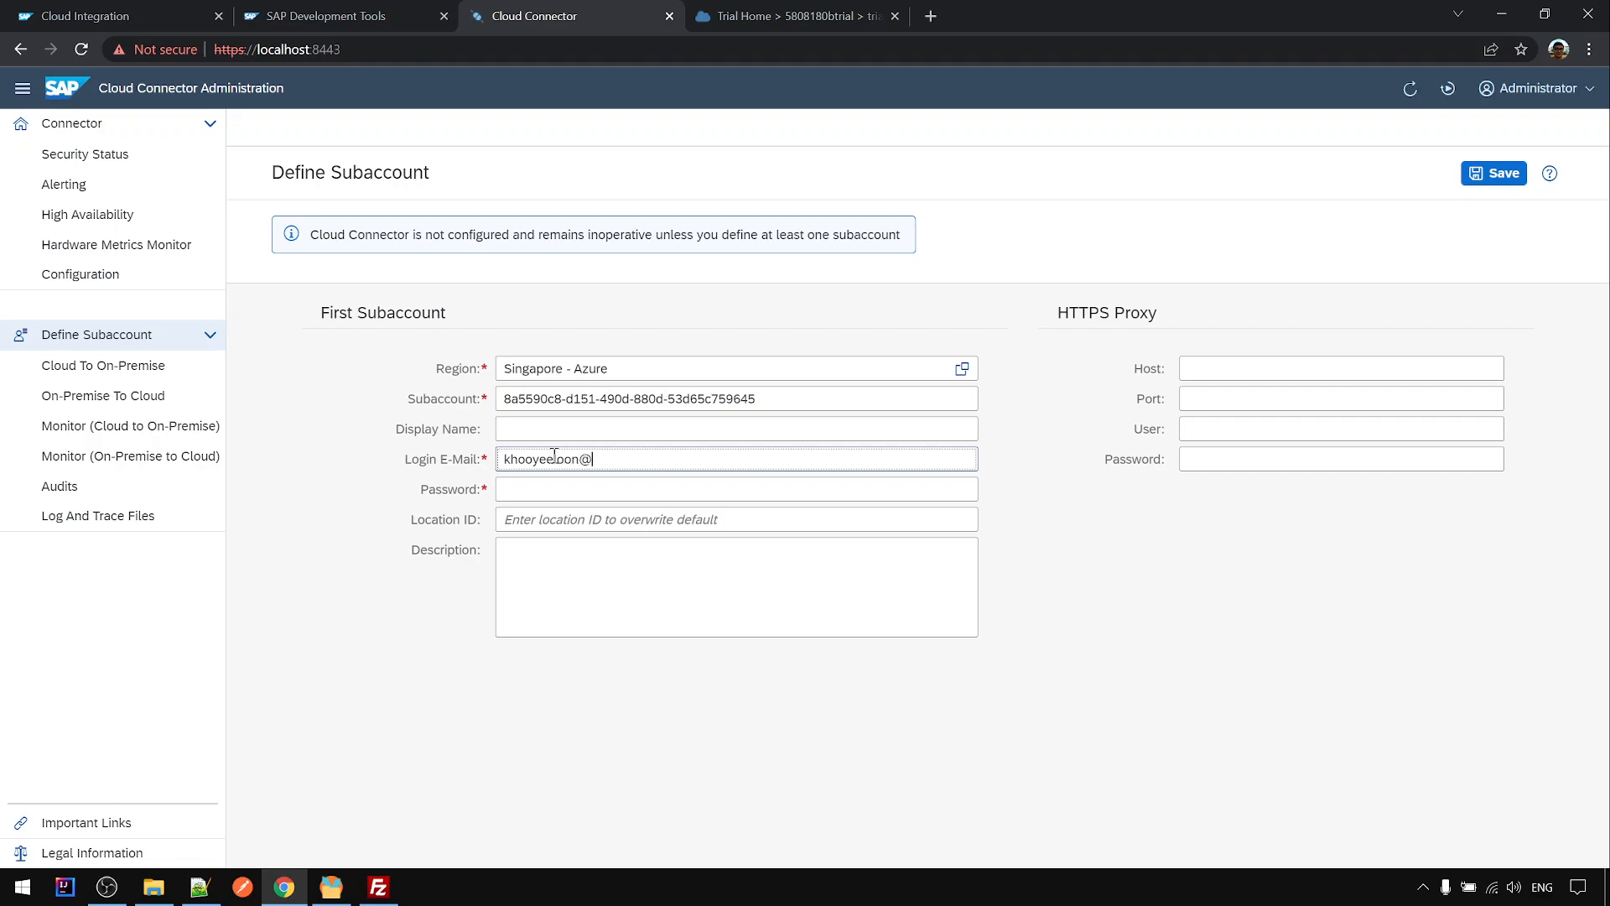
left_click(556, 486)
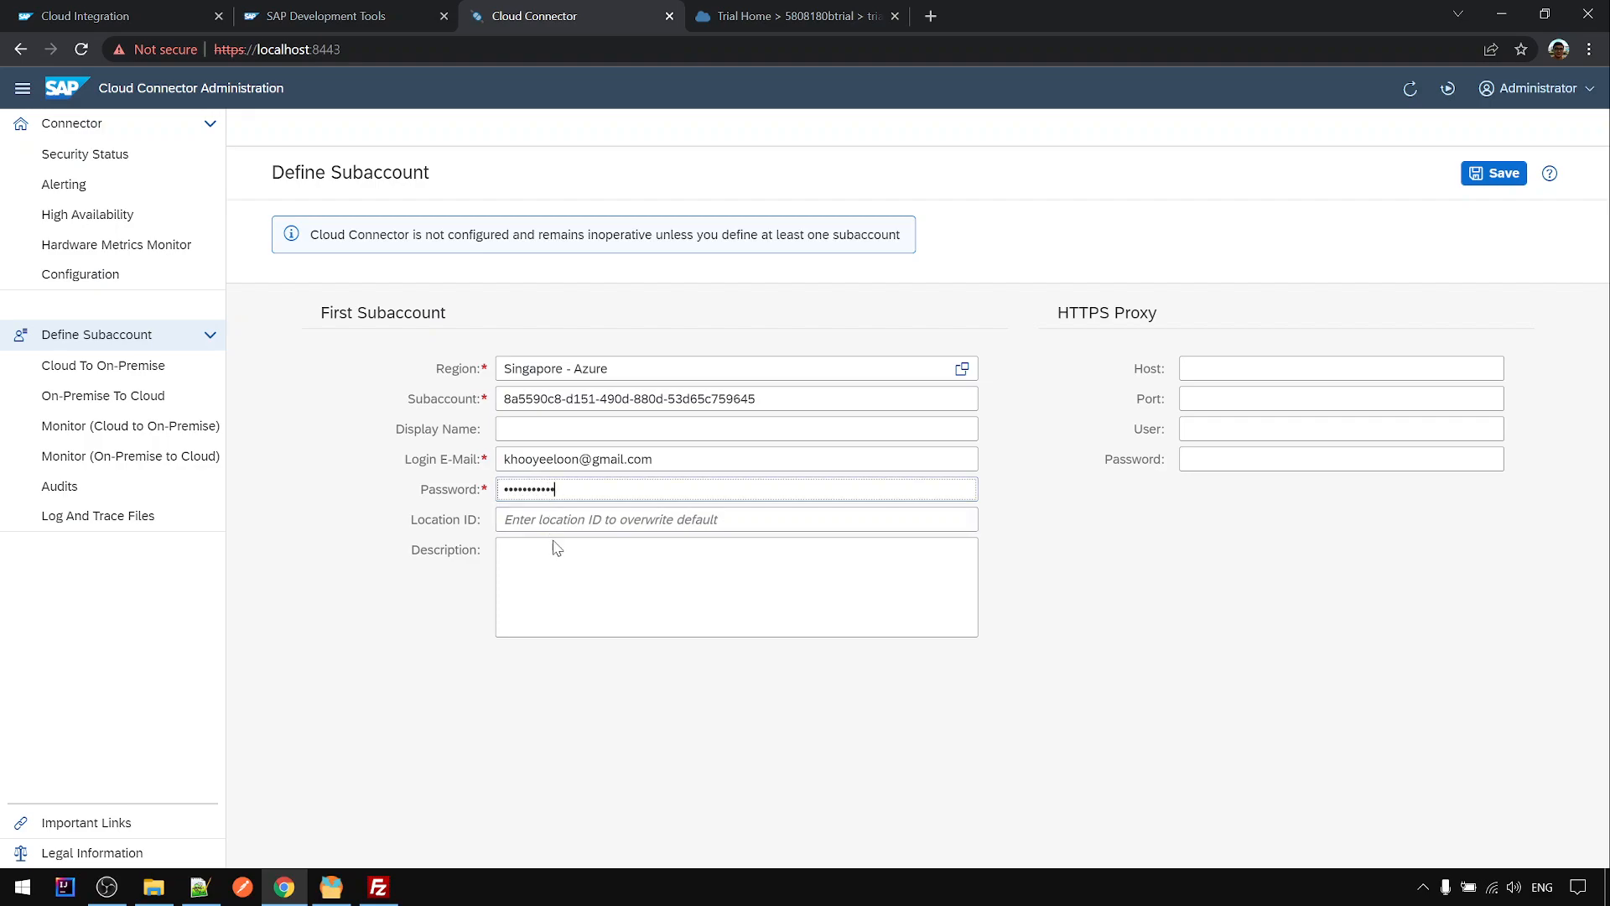
left_click(621, 522)
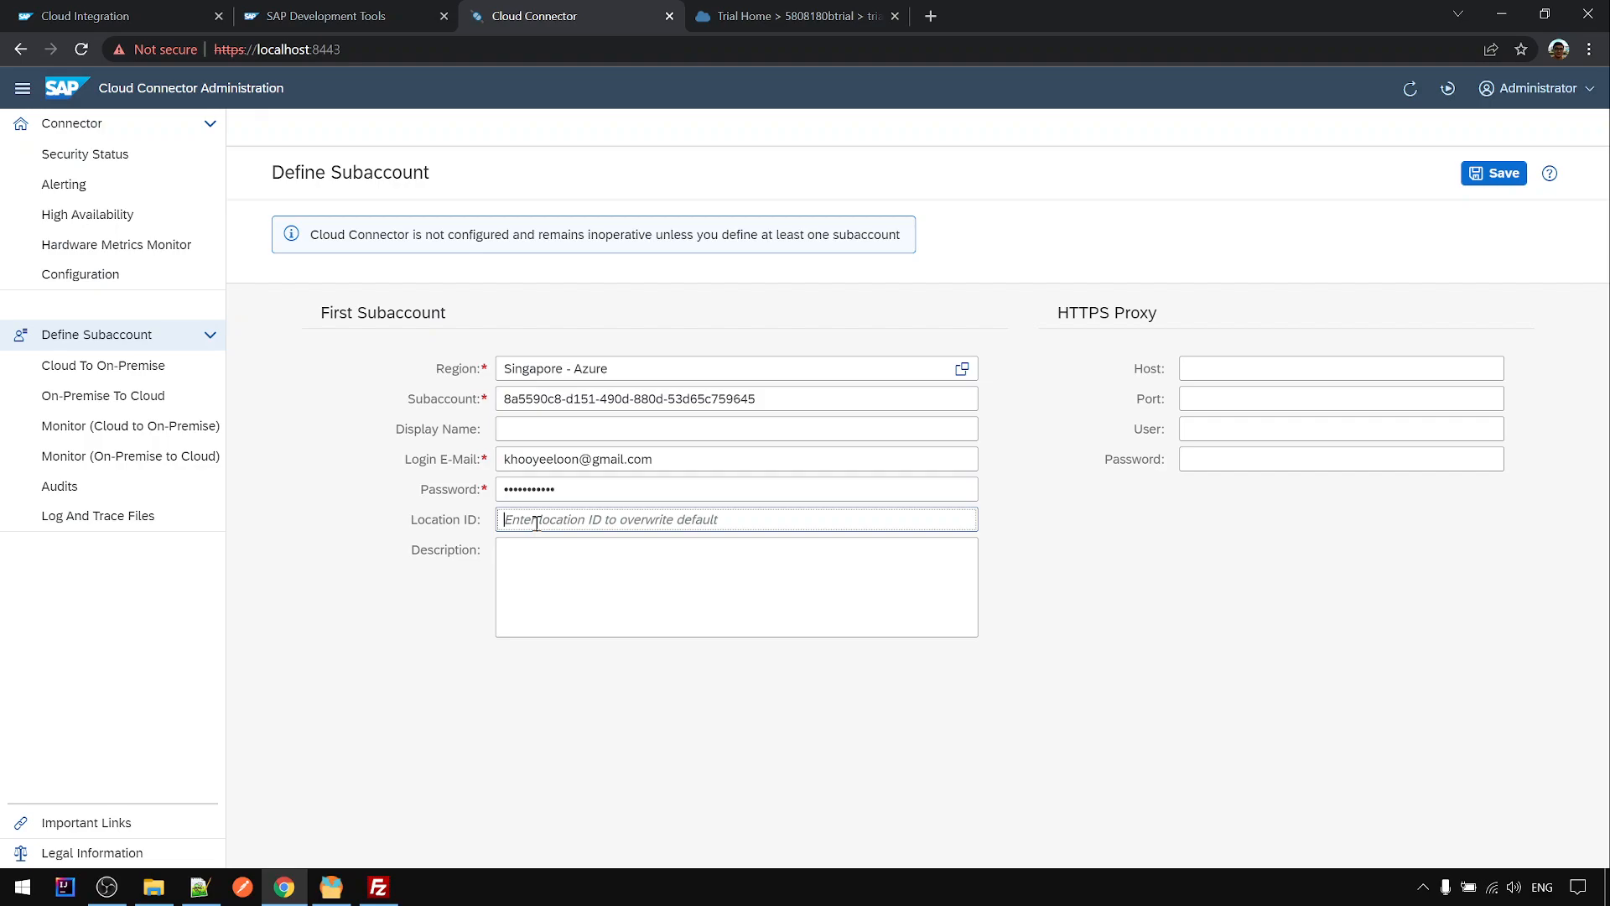
- Enter Location ID POC and select it for copying into the setup notes
type("POC")
left_click_drag(537, 522, 457, 525)
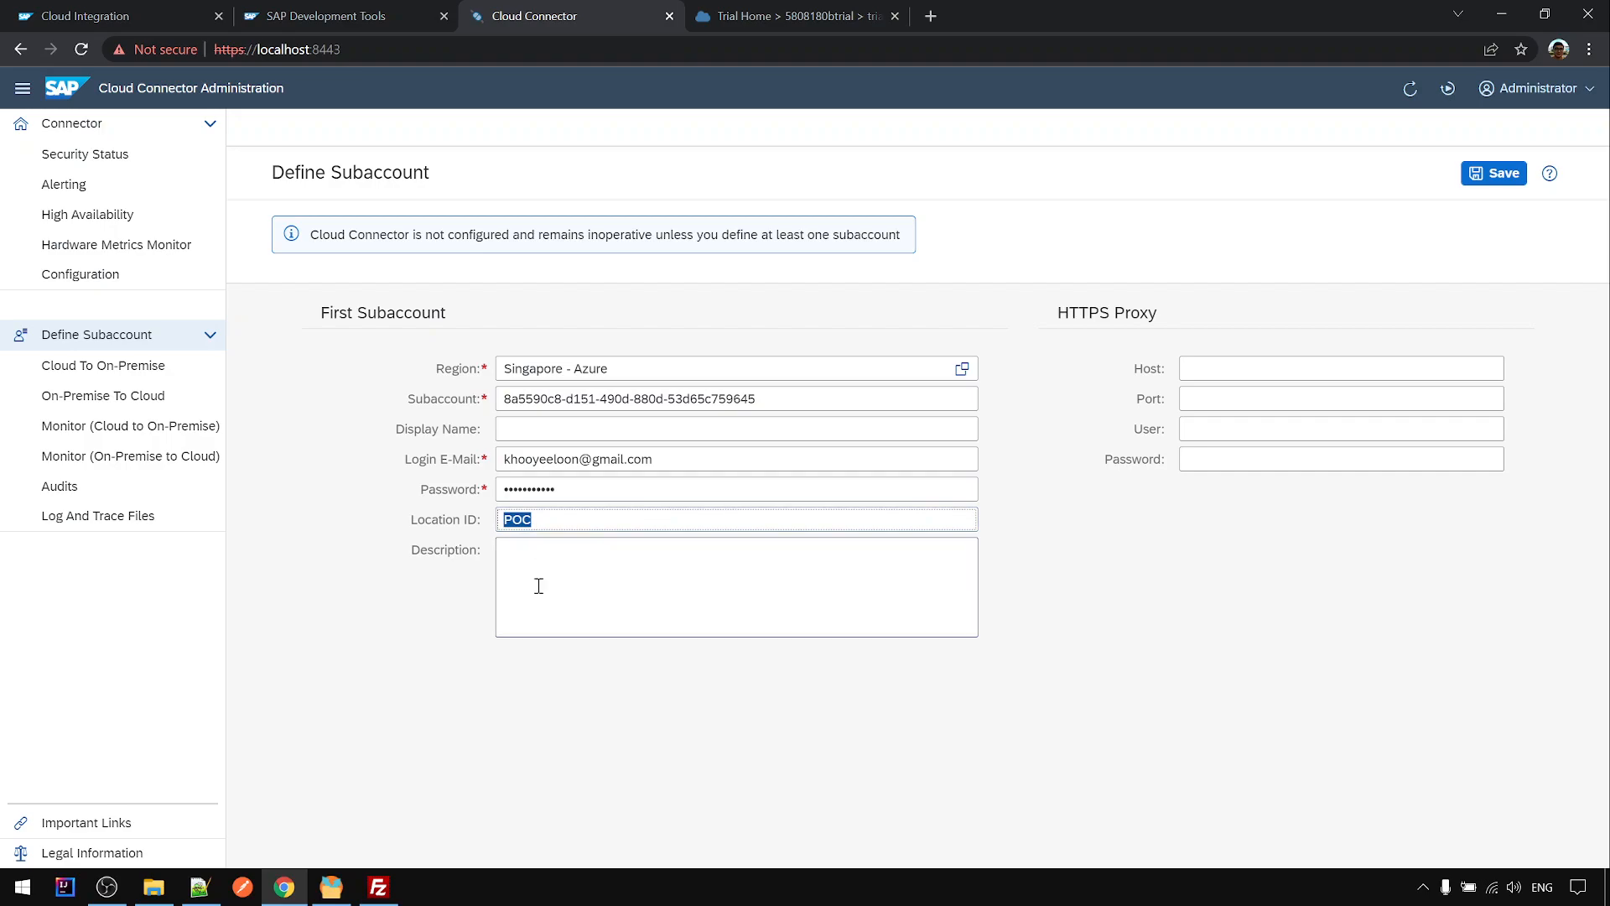
left_click(199, 887)
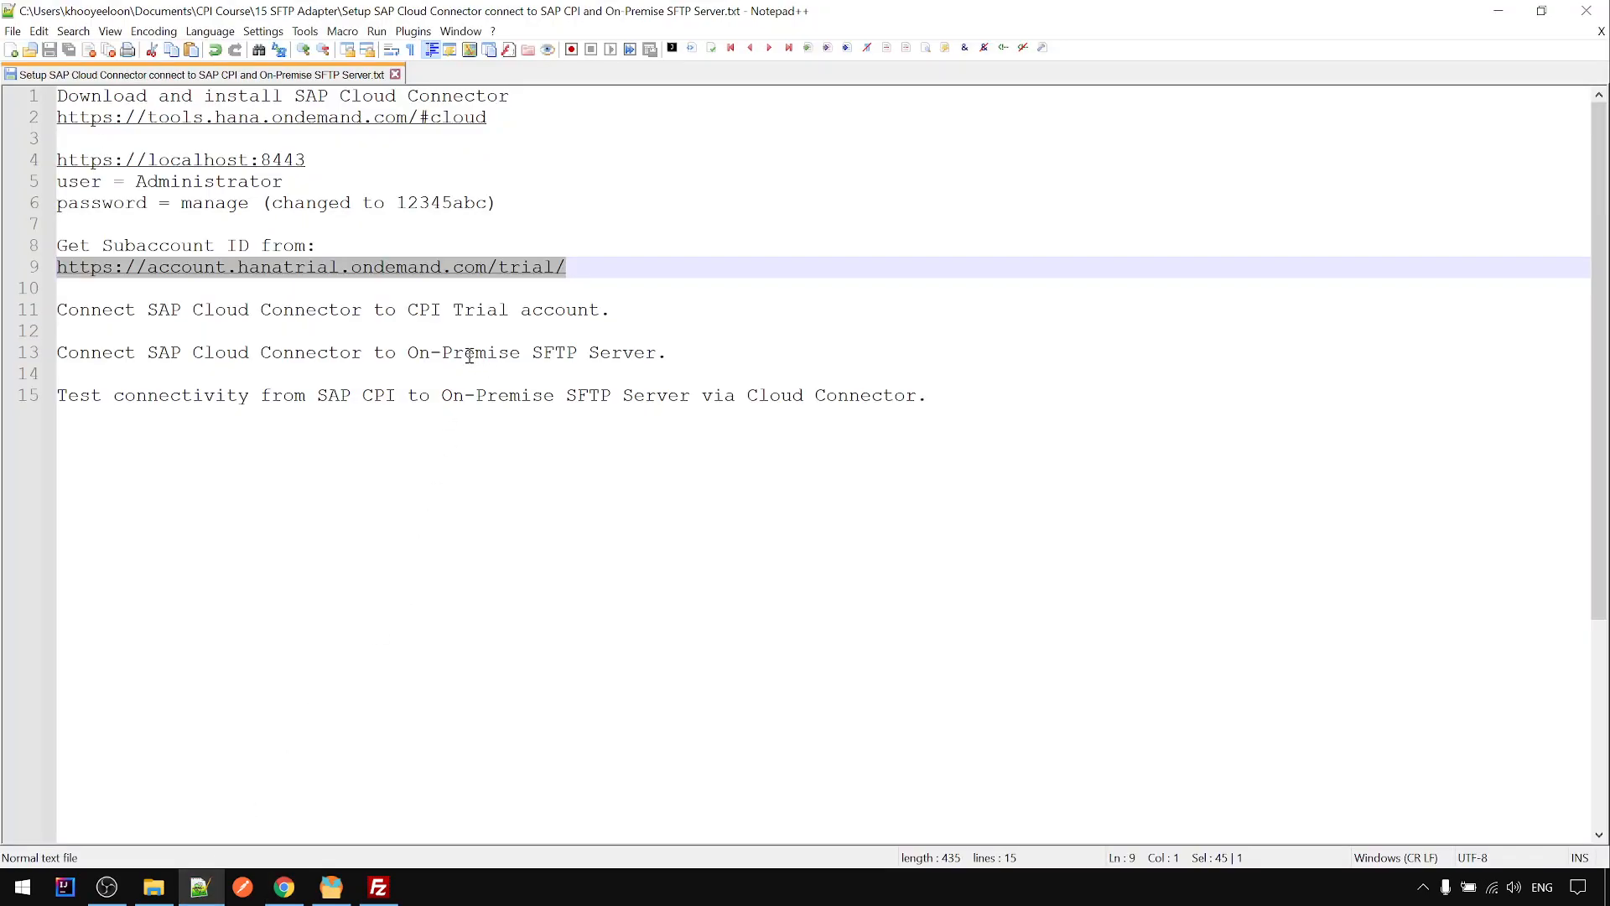
- Record 'LocationID = POC' on line 12 of the setup notes and save them
left_click(374, 326)
type("LocationID = POC")
key("Return")
key("ctrl+s")
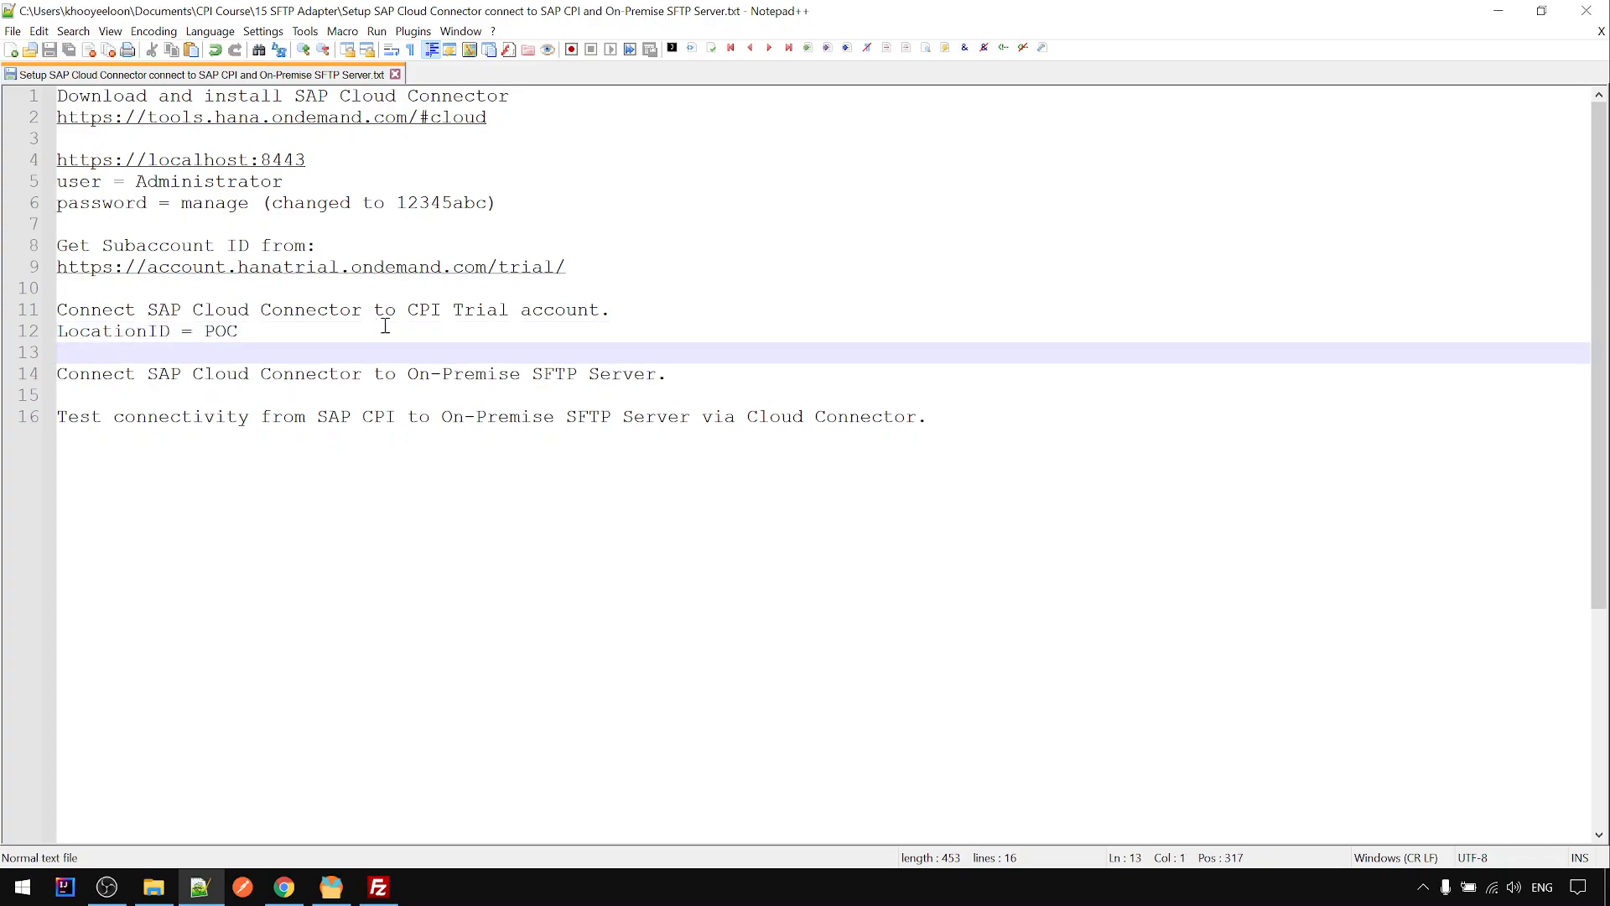
left_click(1497, 10)
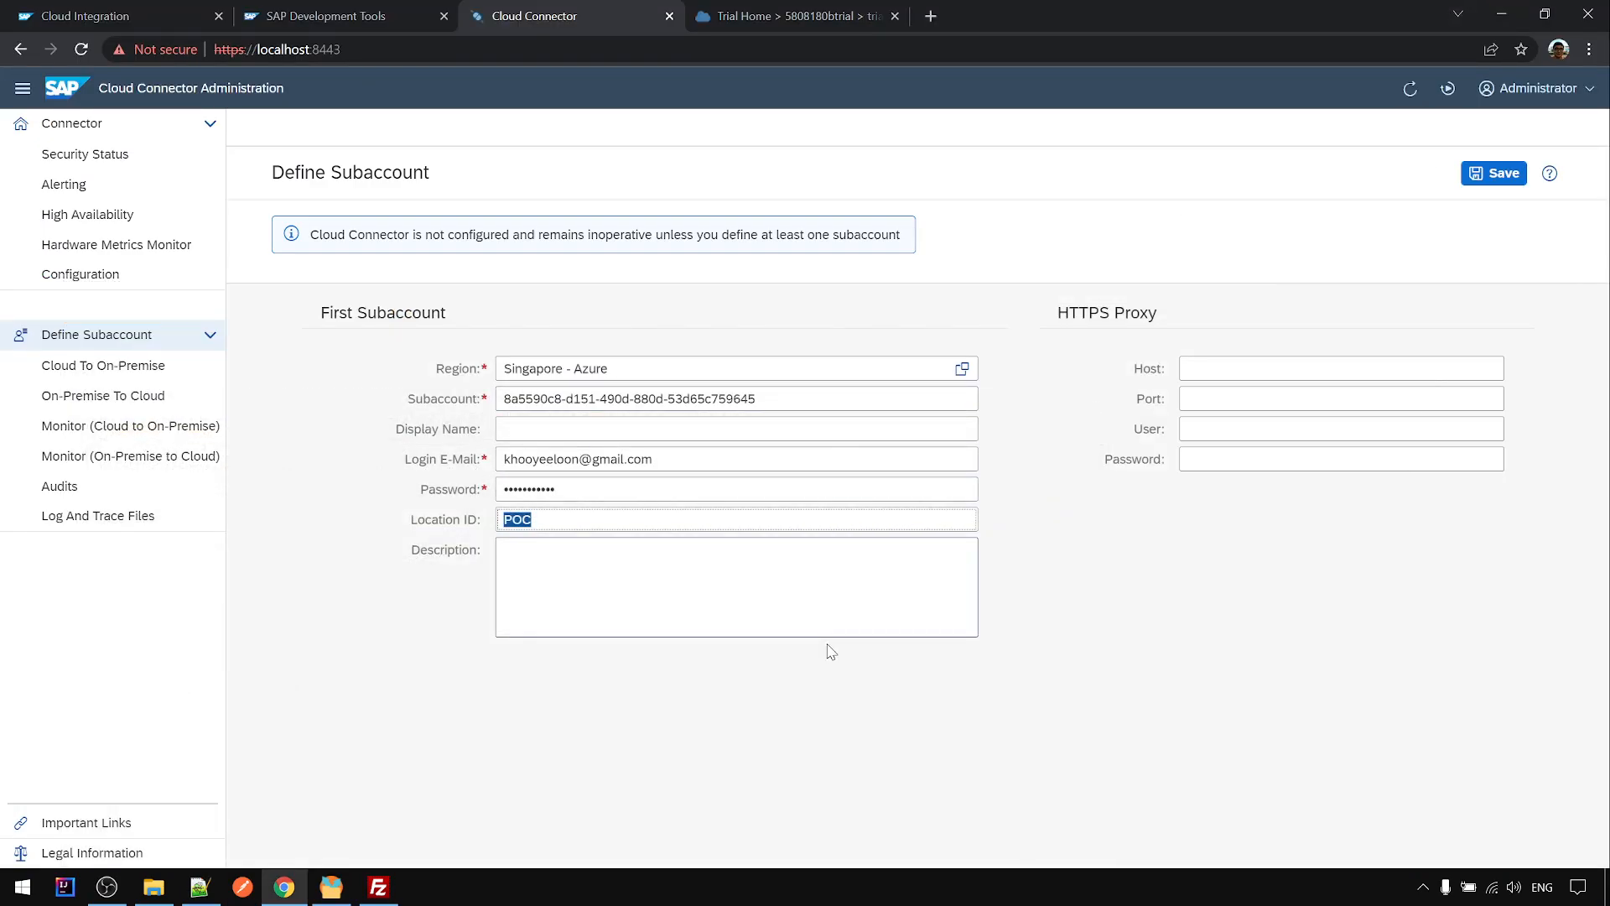
- Save the subaccount definition and acknowledge the Location ID POC message
left_click(1501, 176)
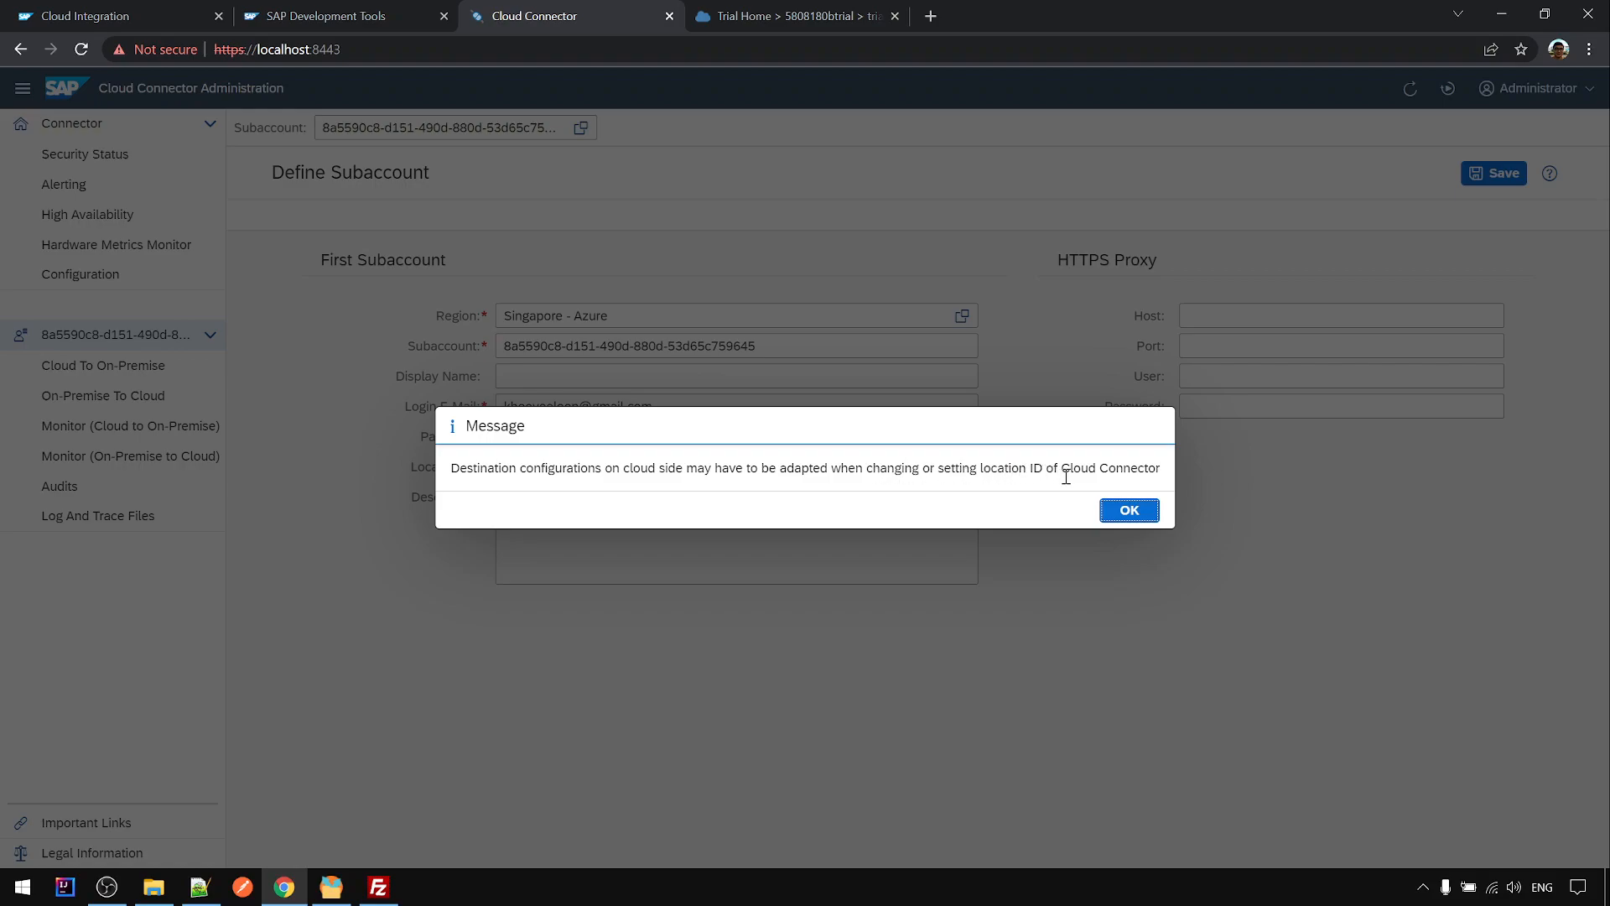
left_click(1129, 510)
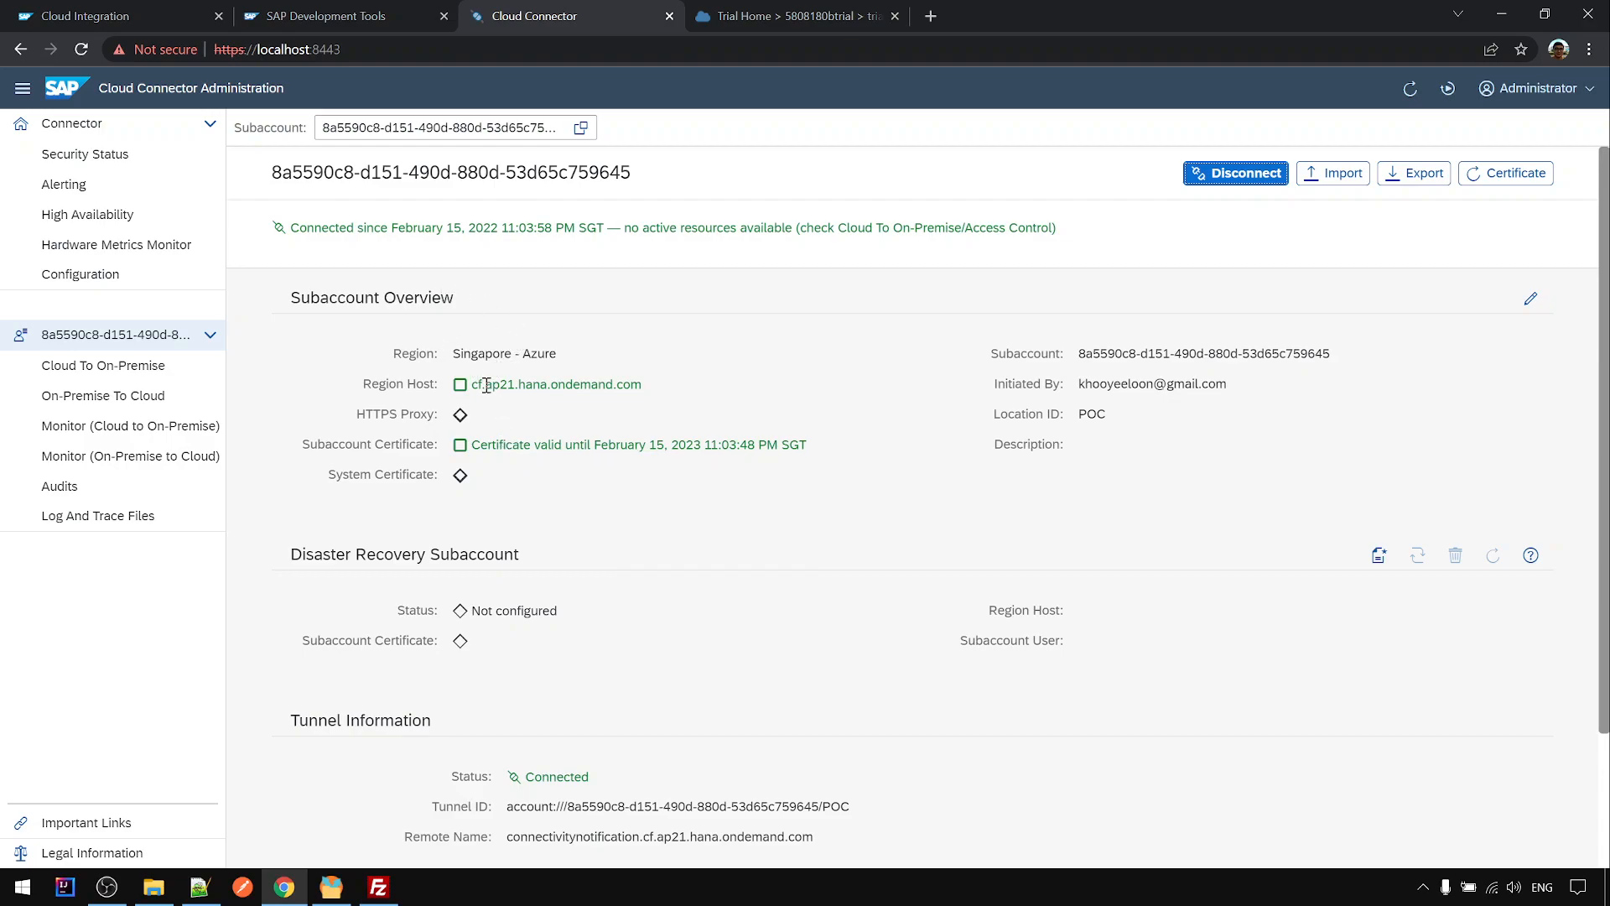
mouse_move(486, 384)
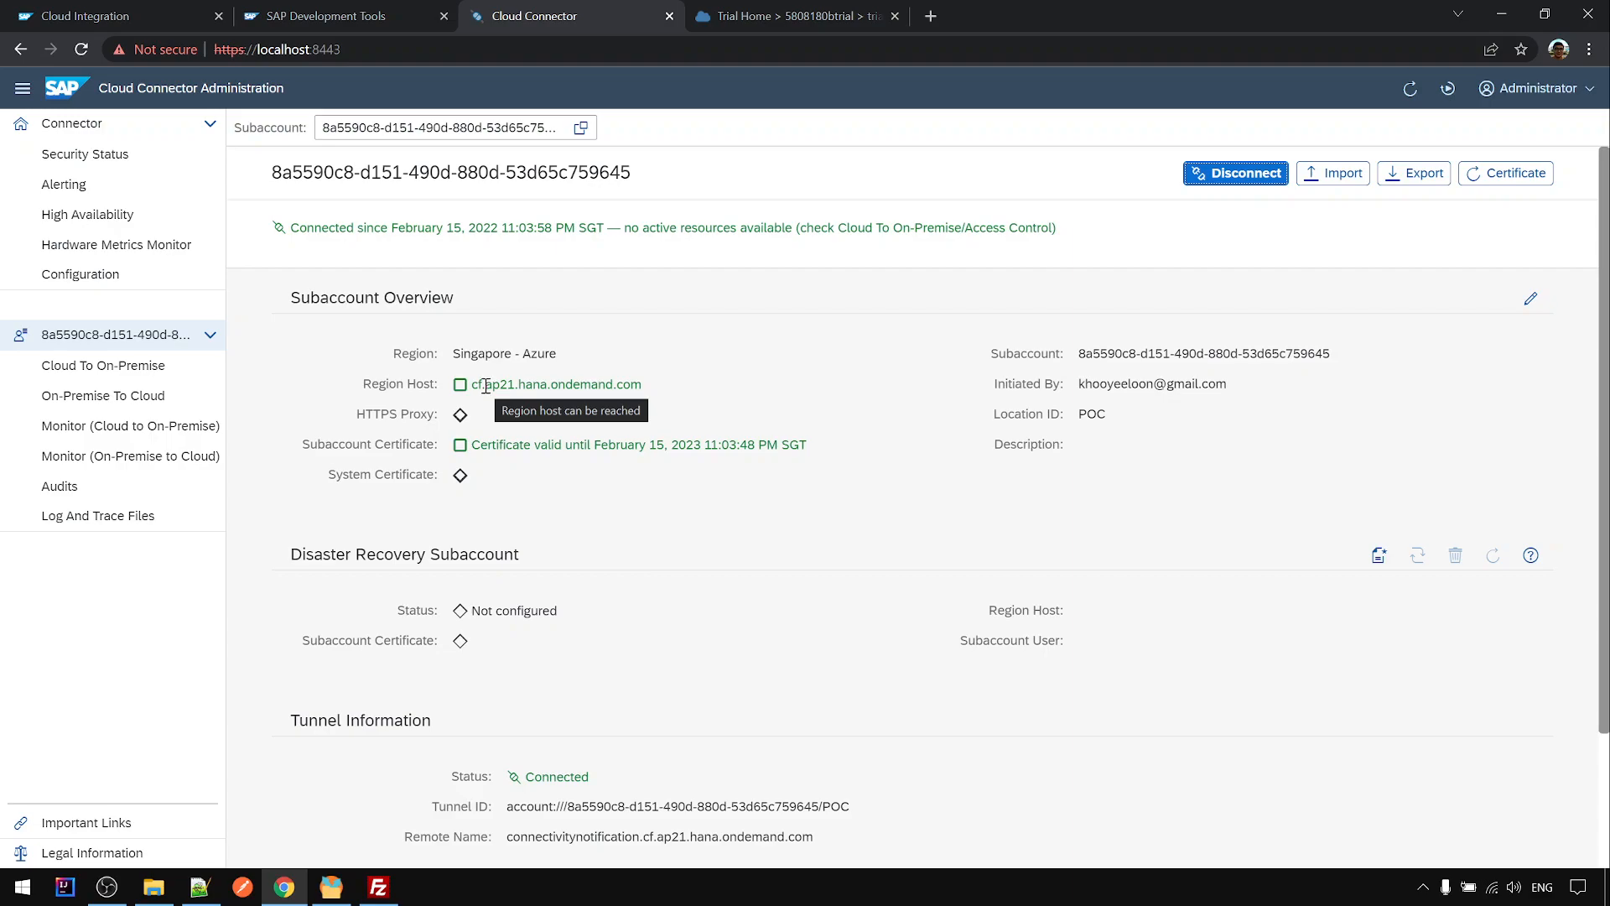
scroll(635, 530, "down", 2)
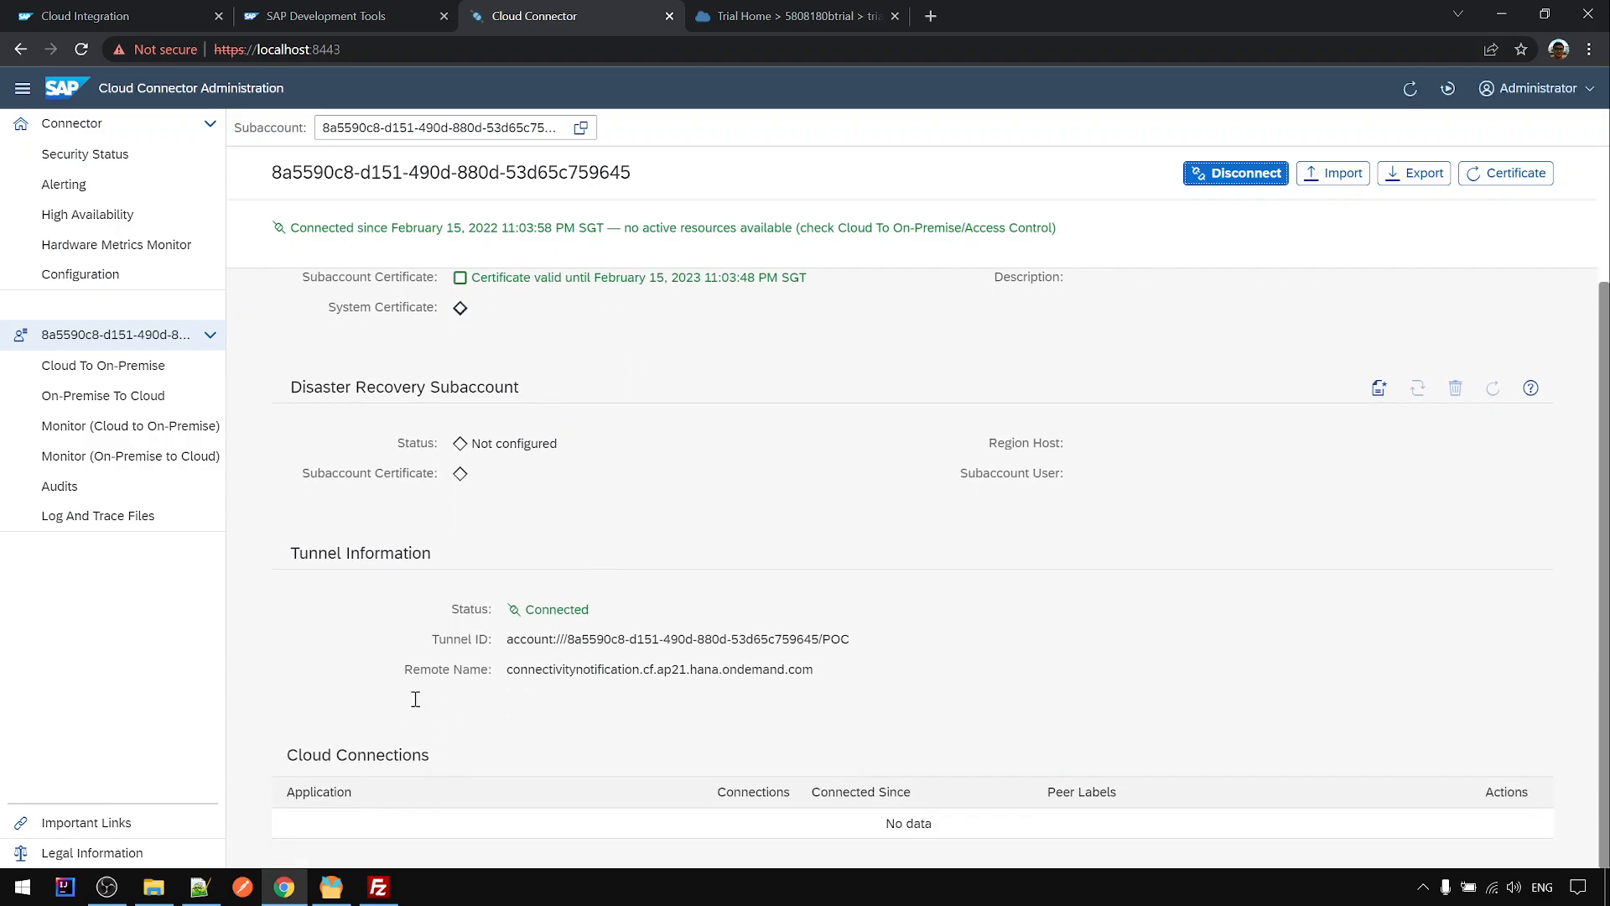
left_click(198, 886)
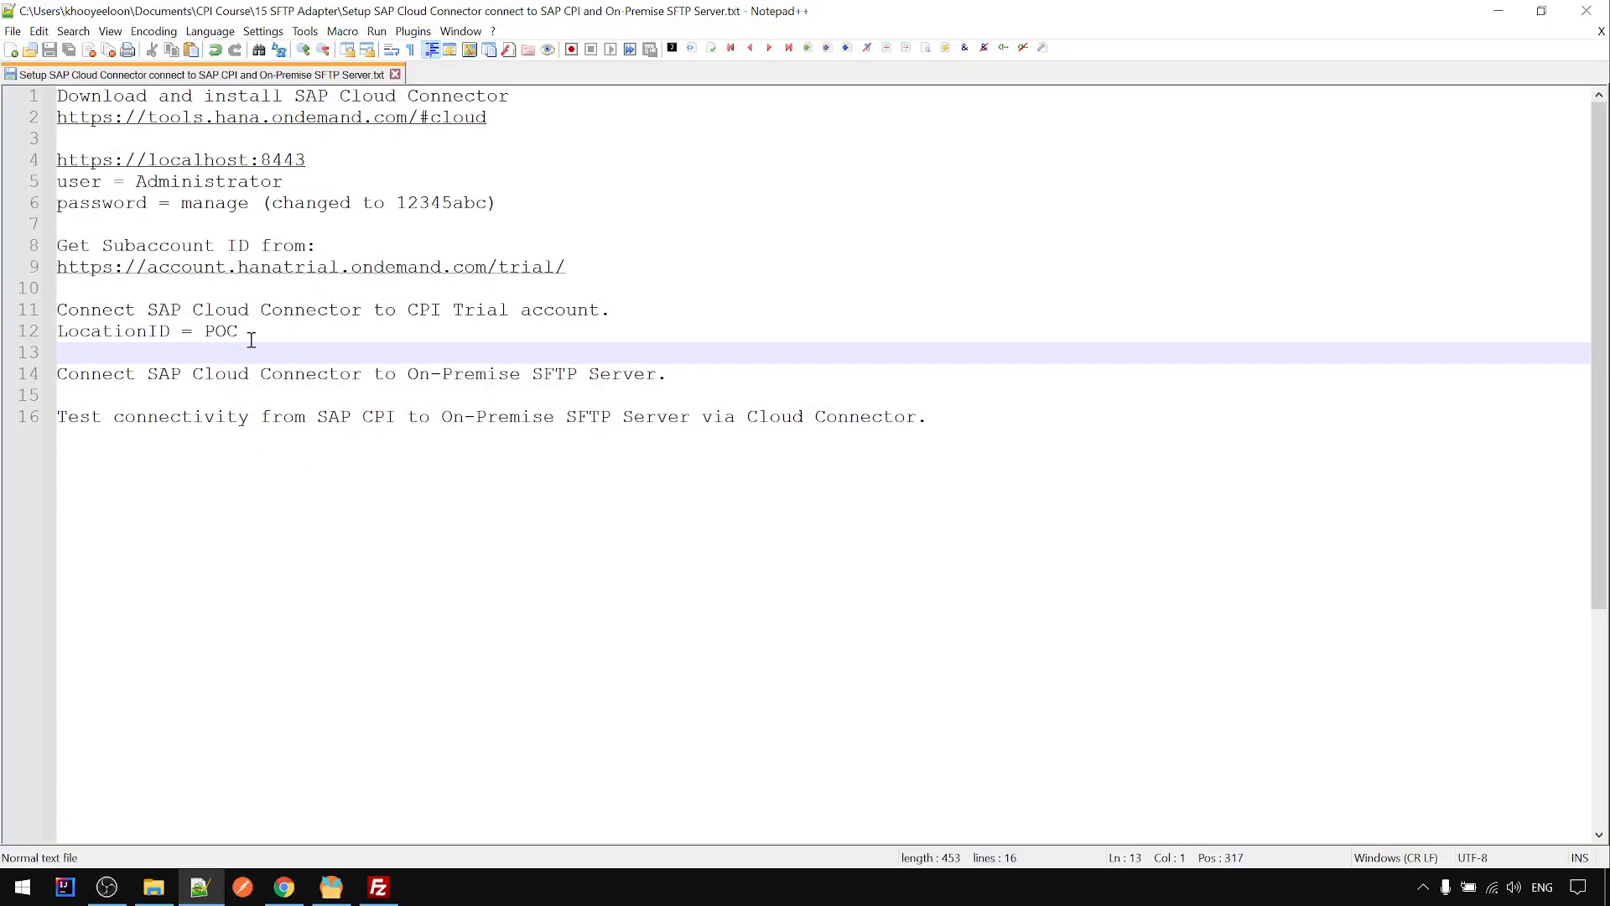
left_click_drag(679, 377, 50, 376)
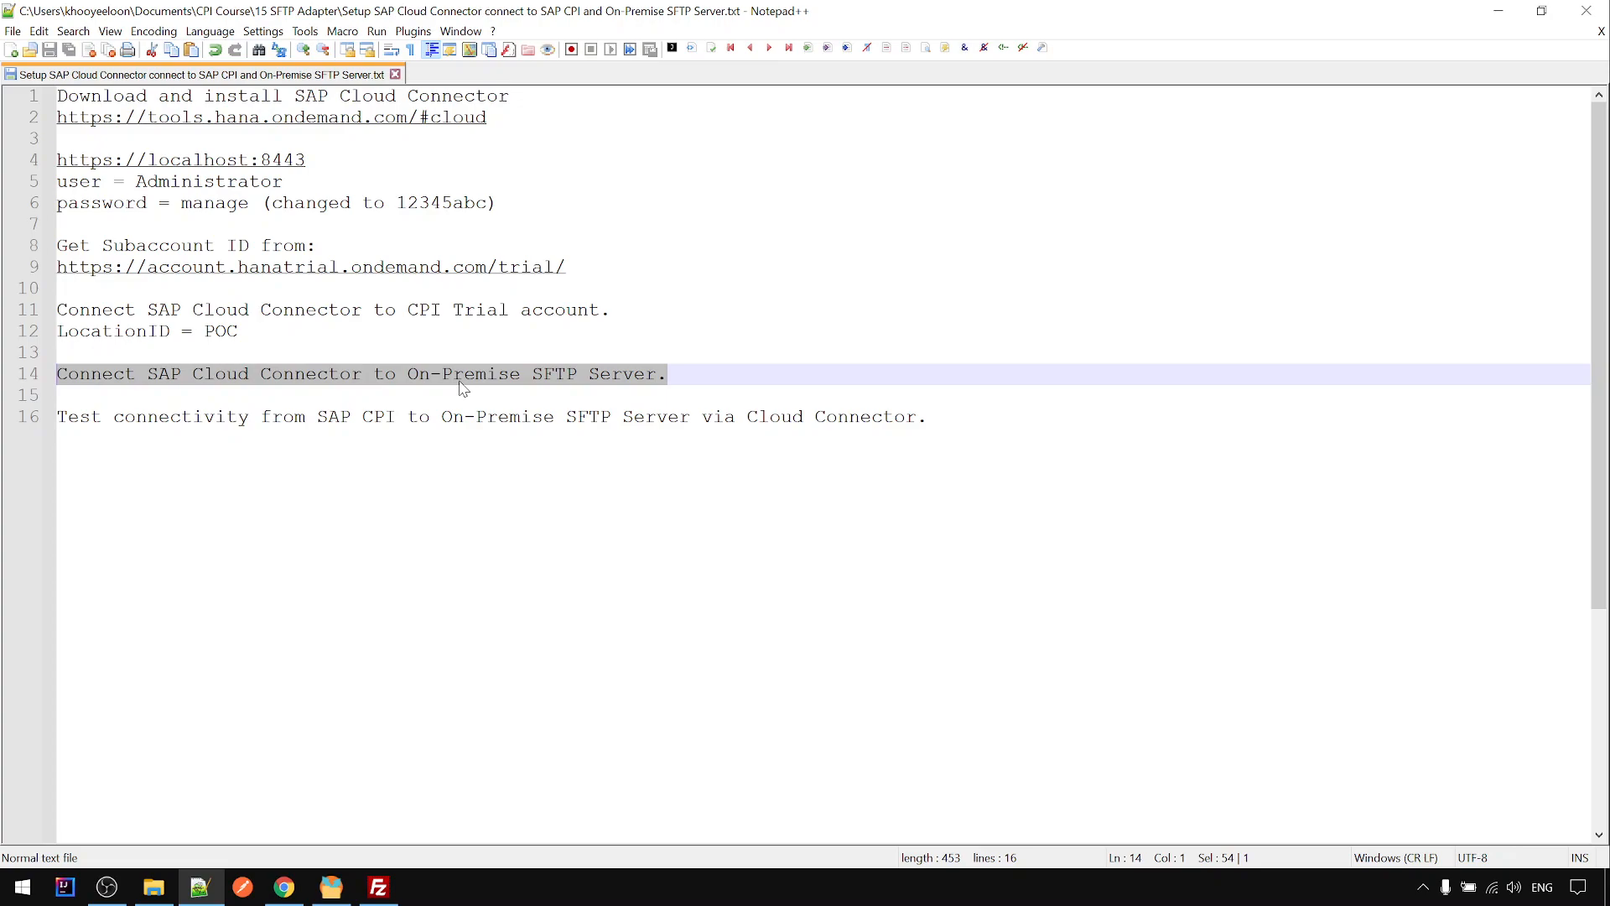
left_click(207, 900)
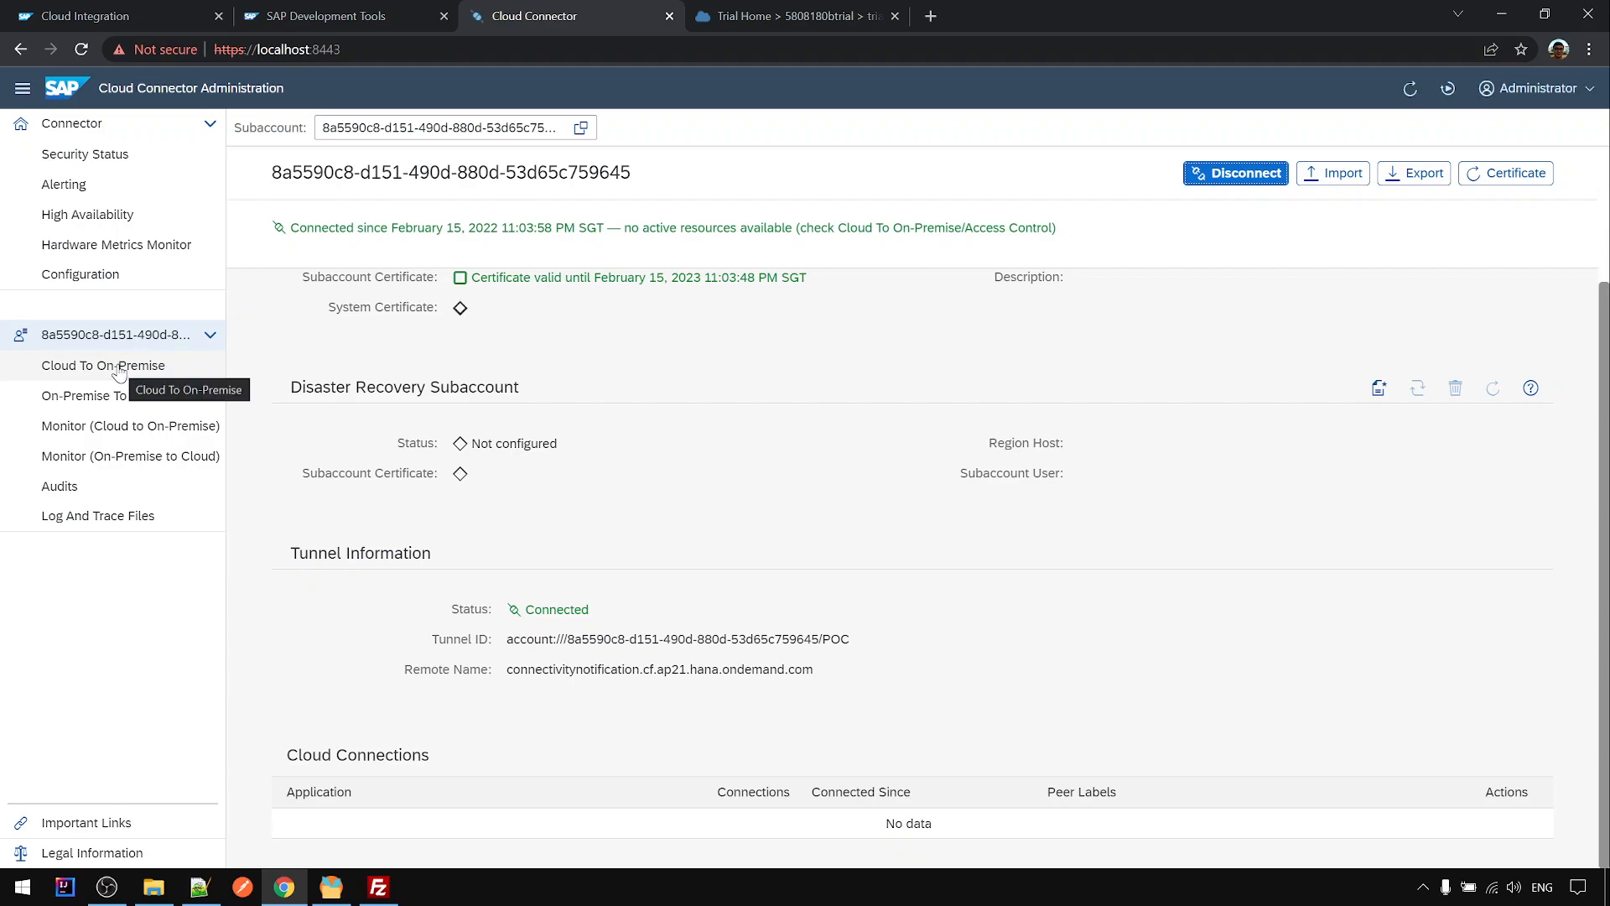
- Add a Cloud To On-Premise system mapping with back-end type Non-SAP System and protocol TCP
left_click(118, 369)
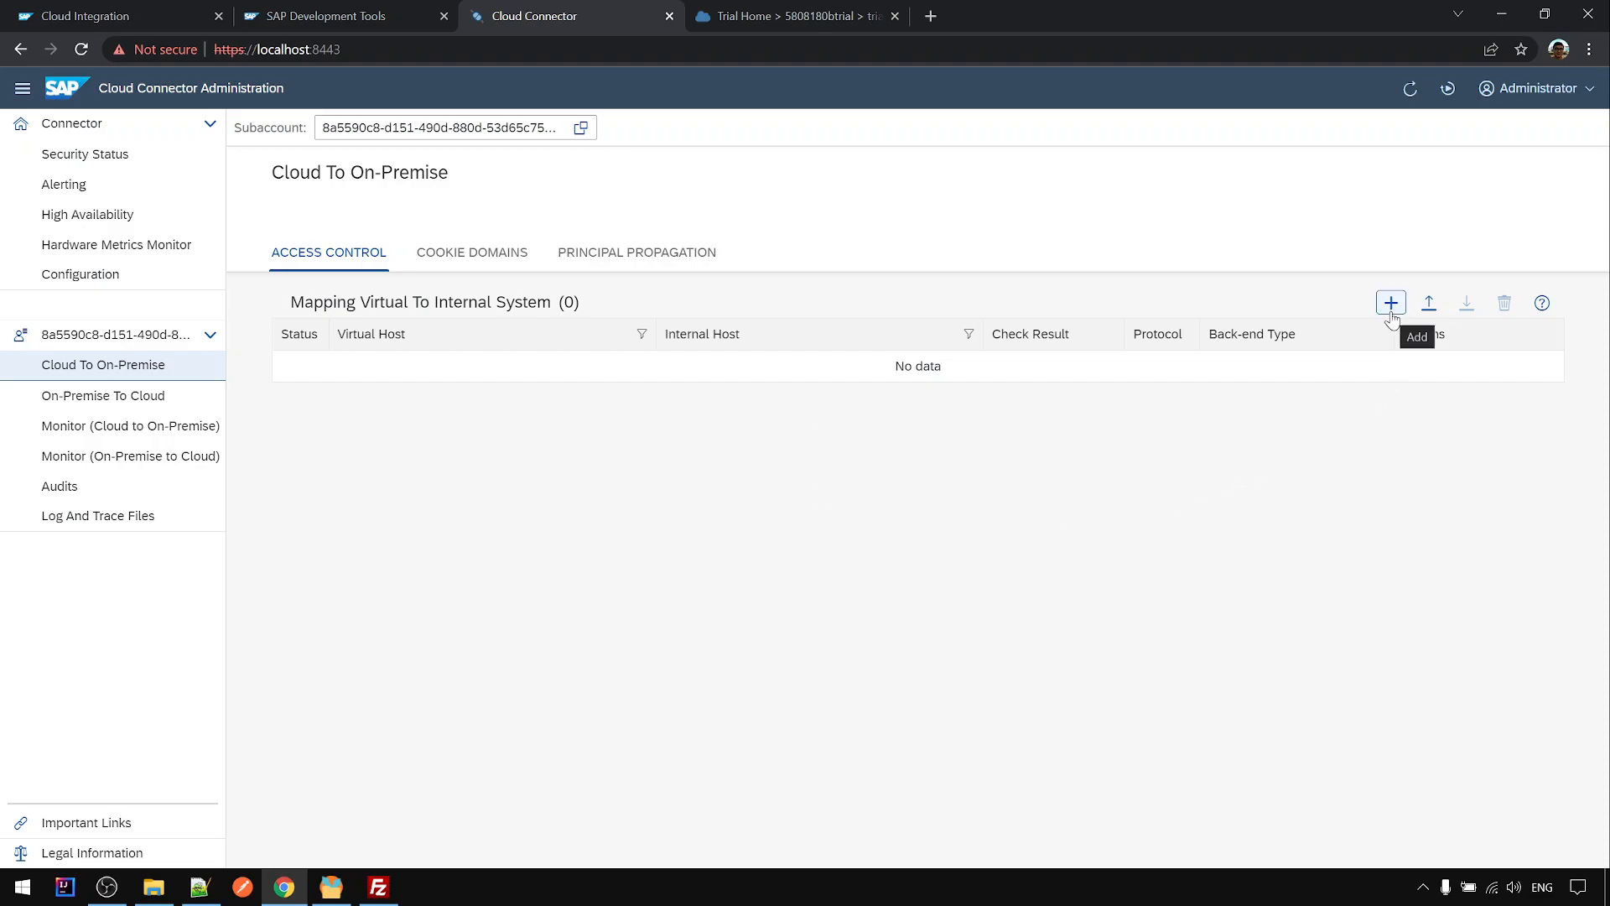
left_click(1391, 304)
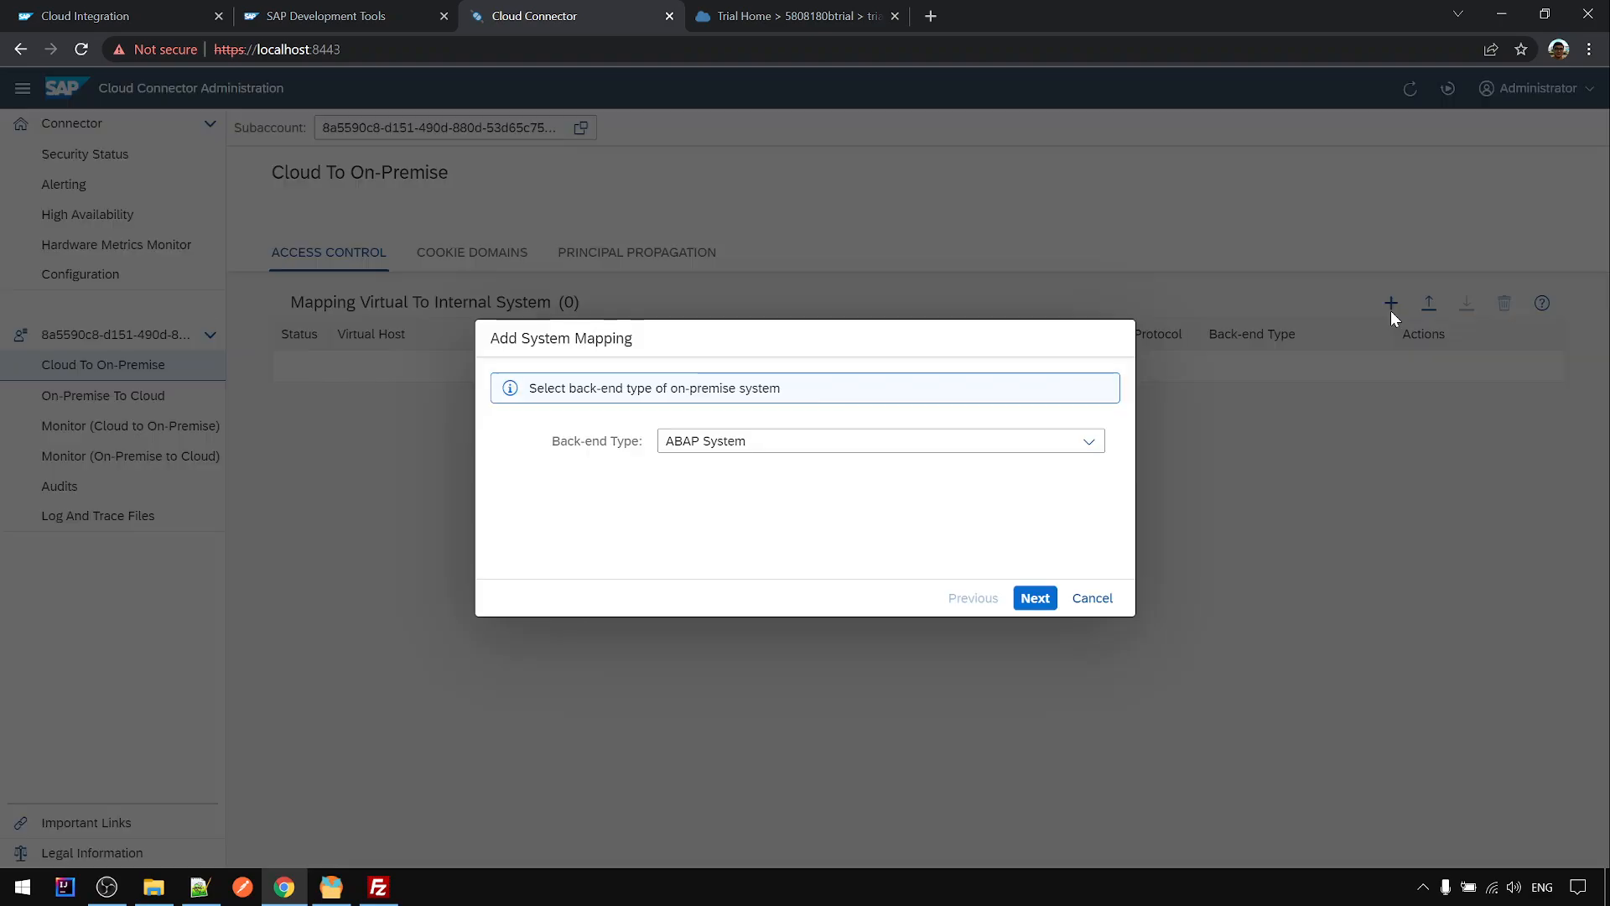
left_click(977, 455)
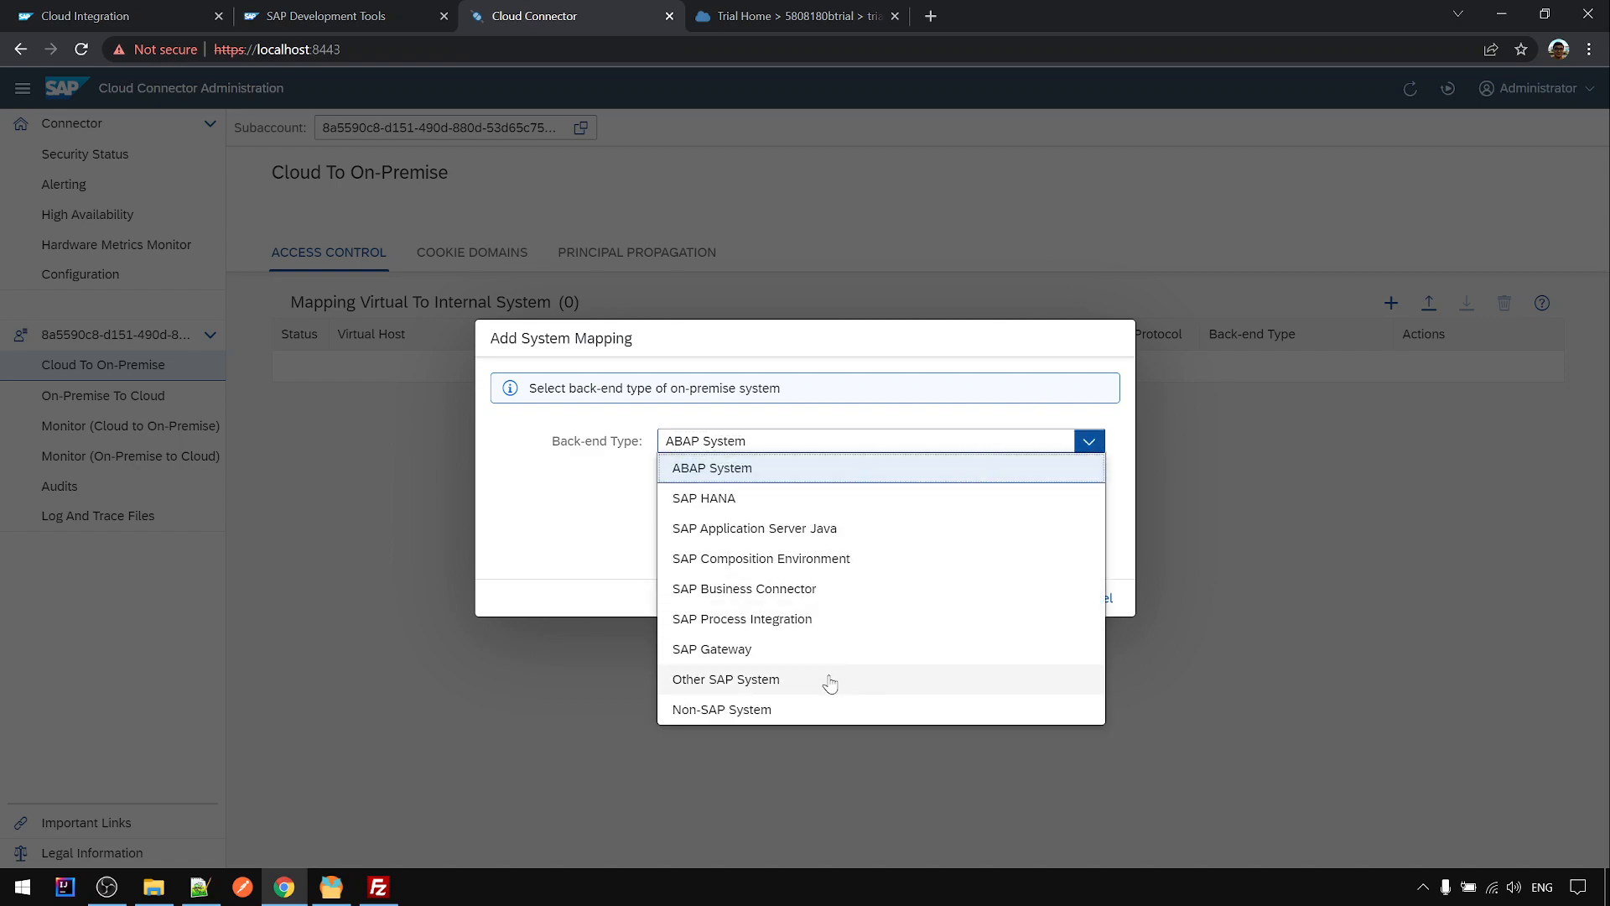
left_click(738, 713)
left_click(1033, 598)
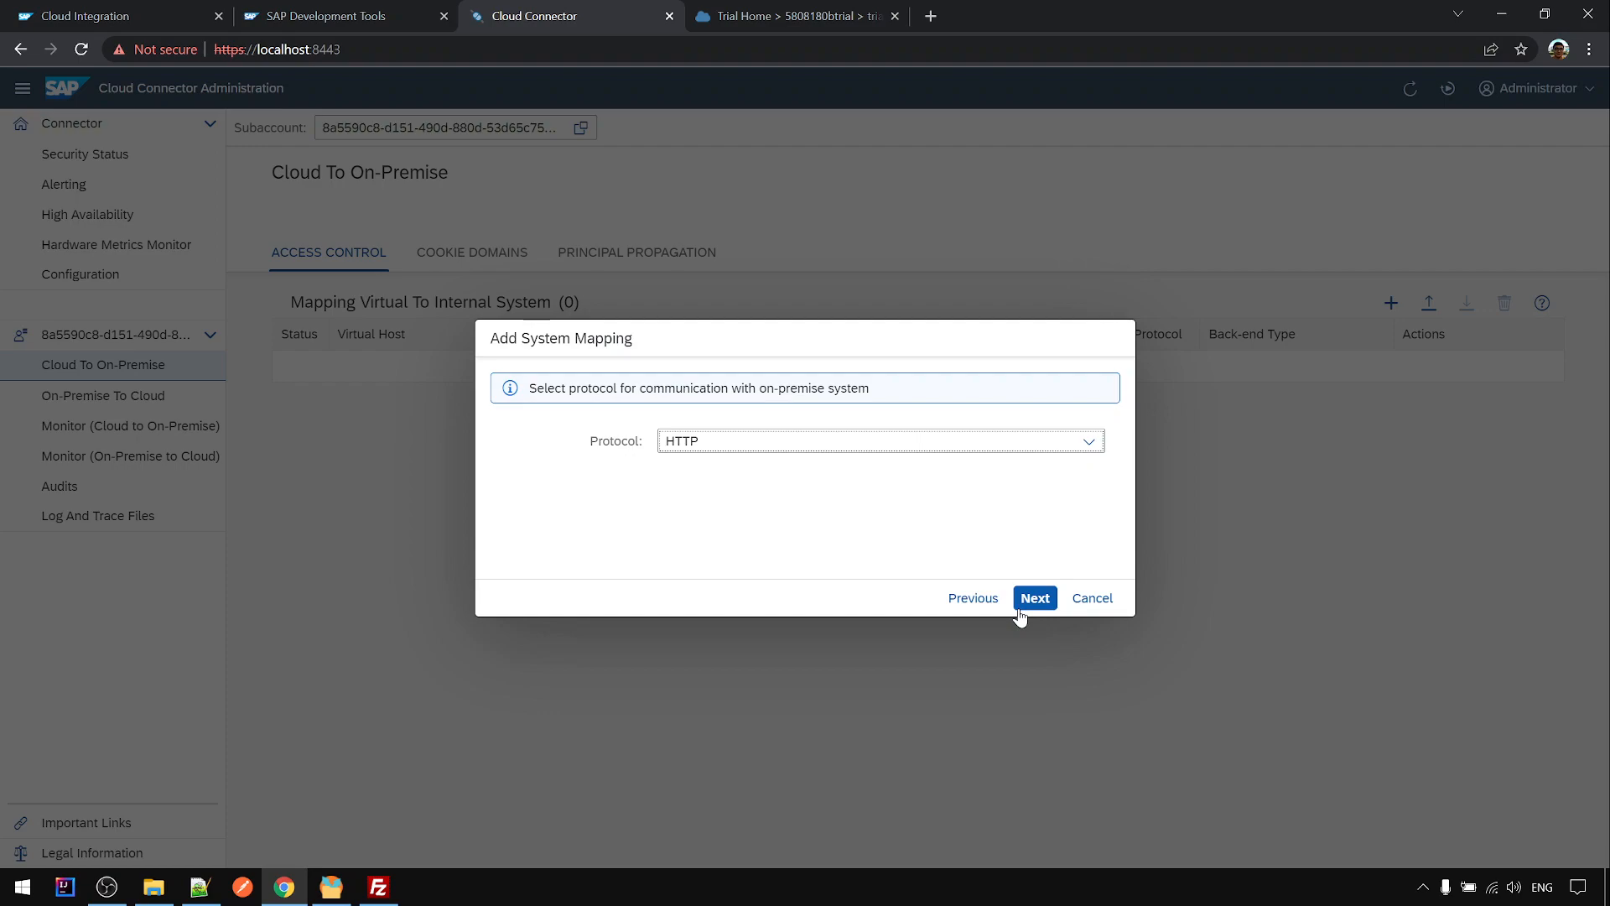
left_click(716, 449)
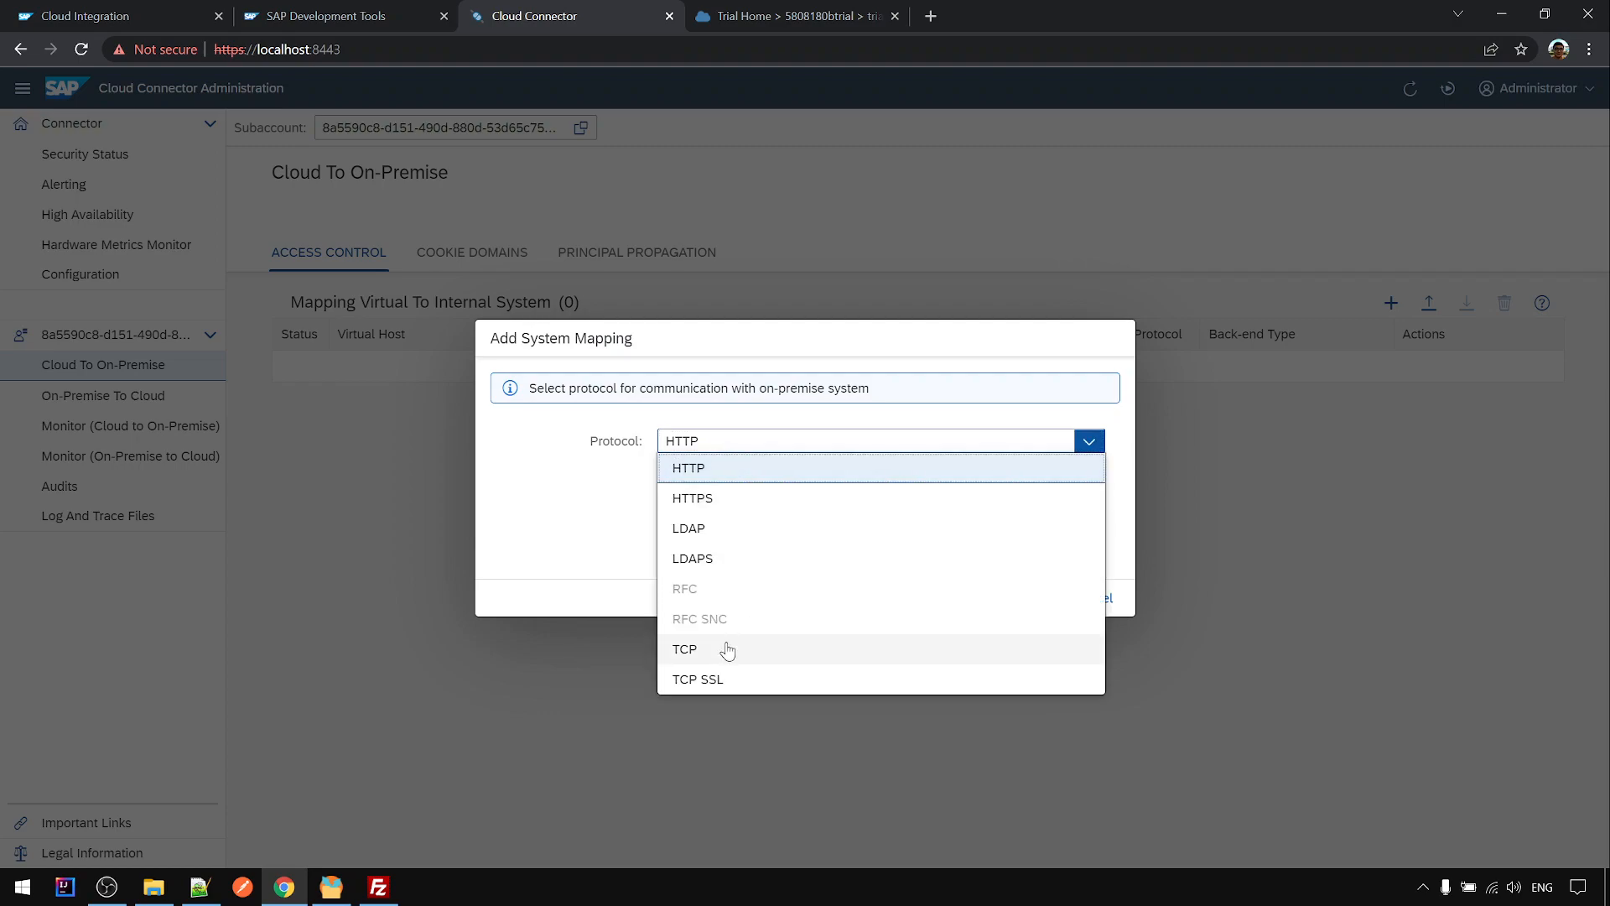
left_click(686, 651)
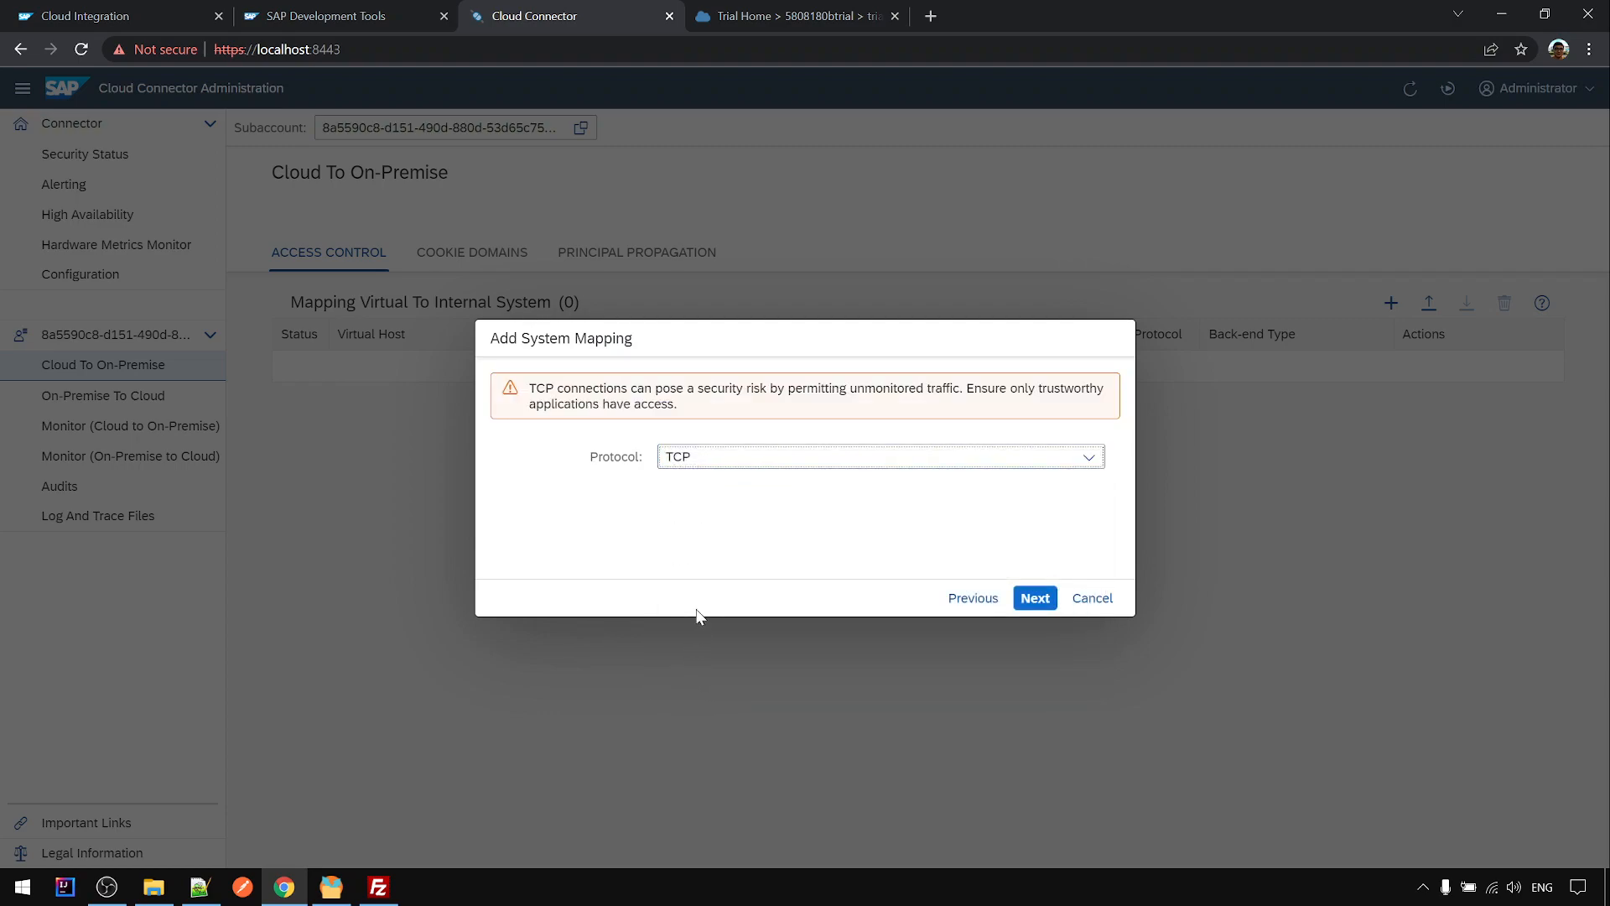
left_click(1034, 597)
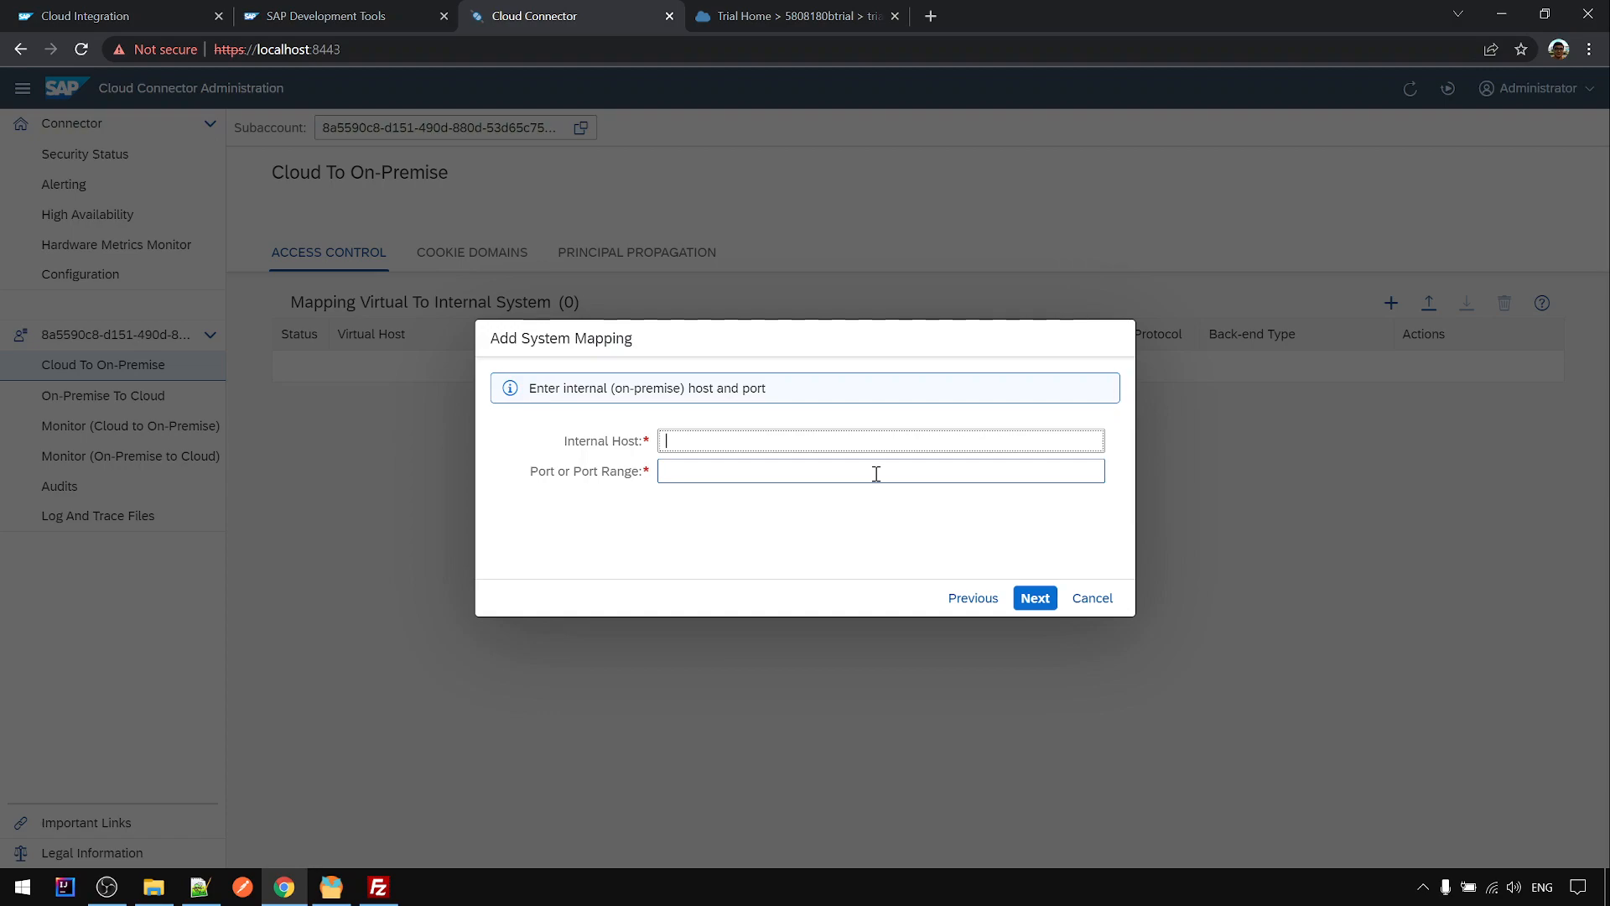
- Enter 127.0.0.1 as the mapping's internal host, then bring up FileZilla to find the port
left_click(860, 882)
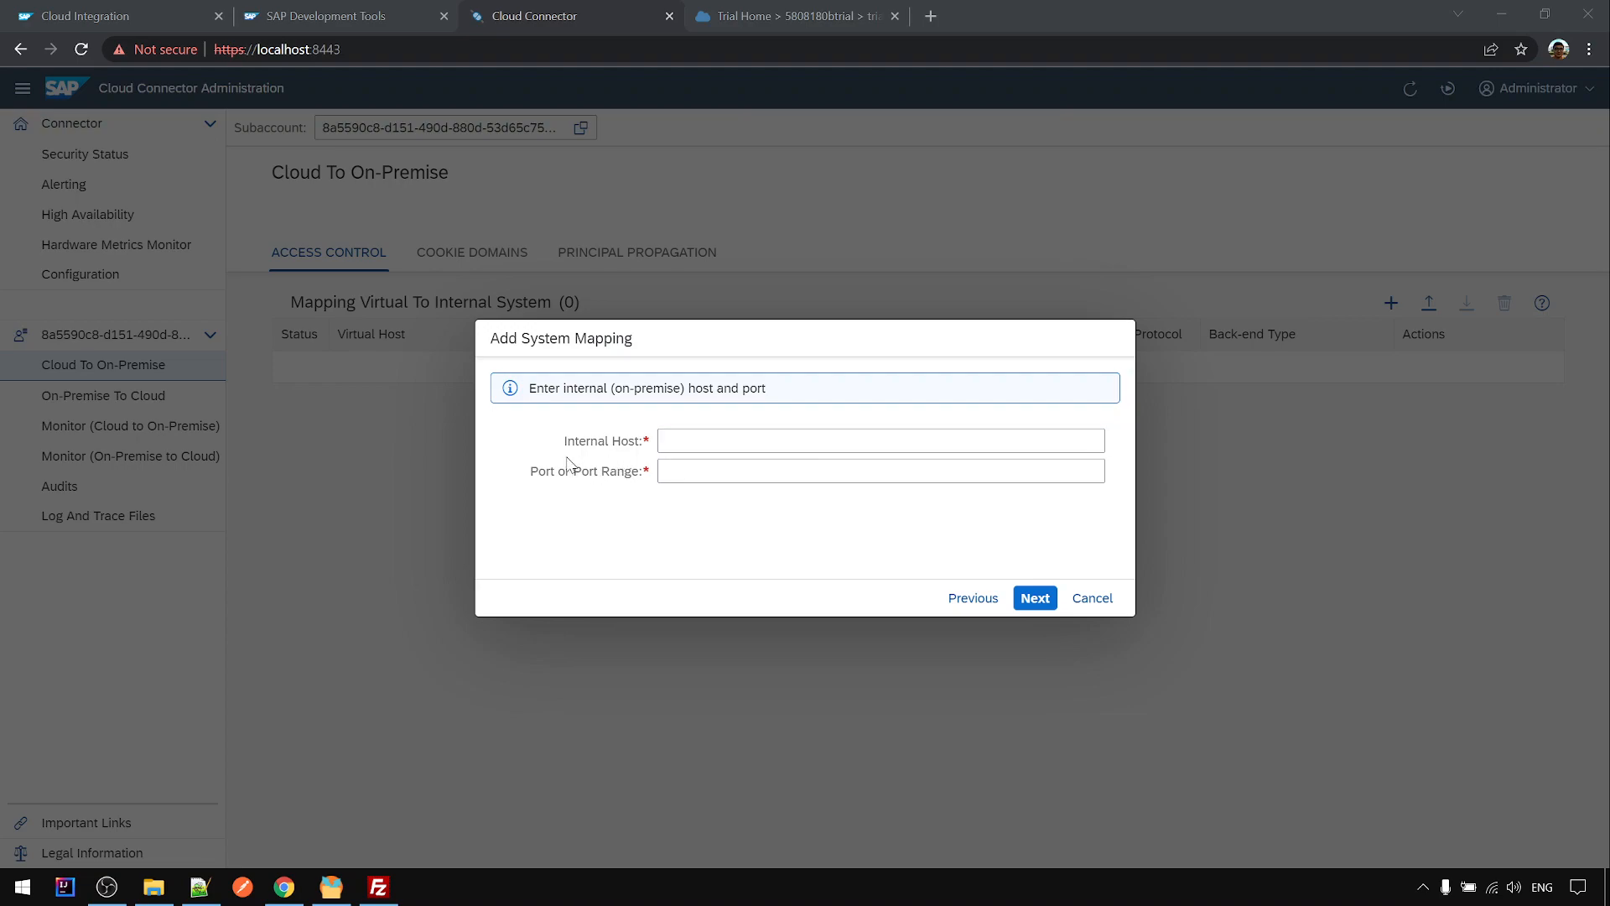
left_click(695, 434)
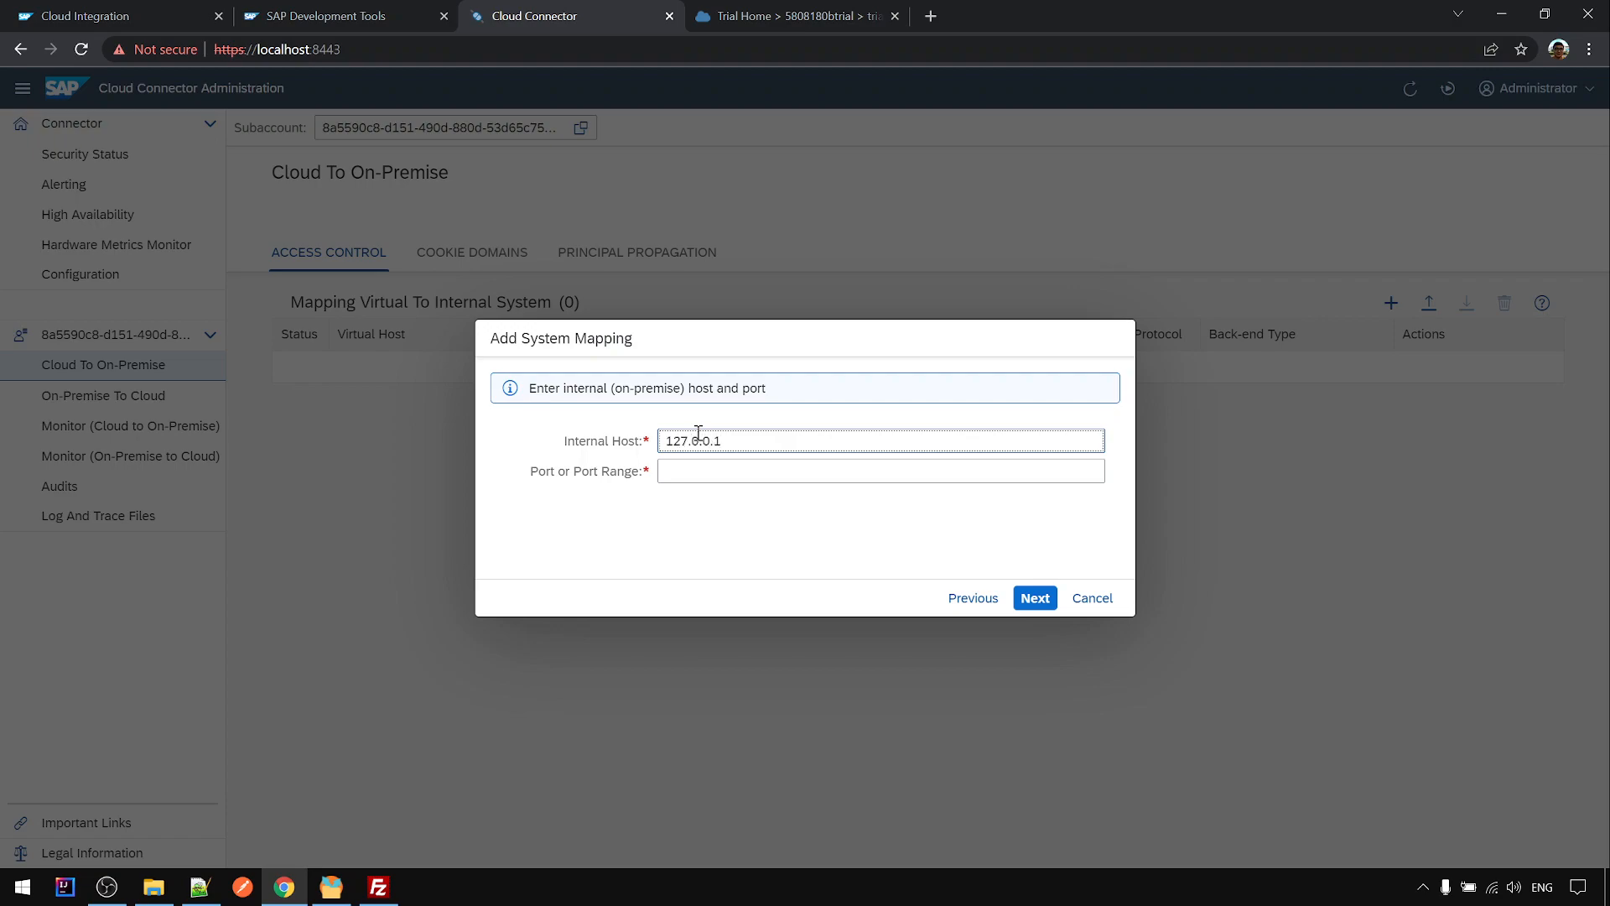
left_click(745, 476)
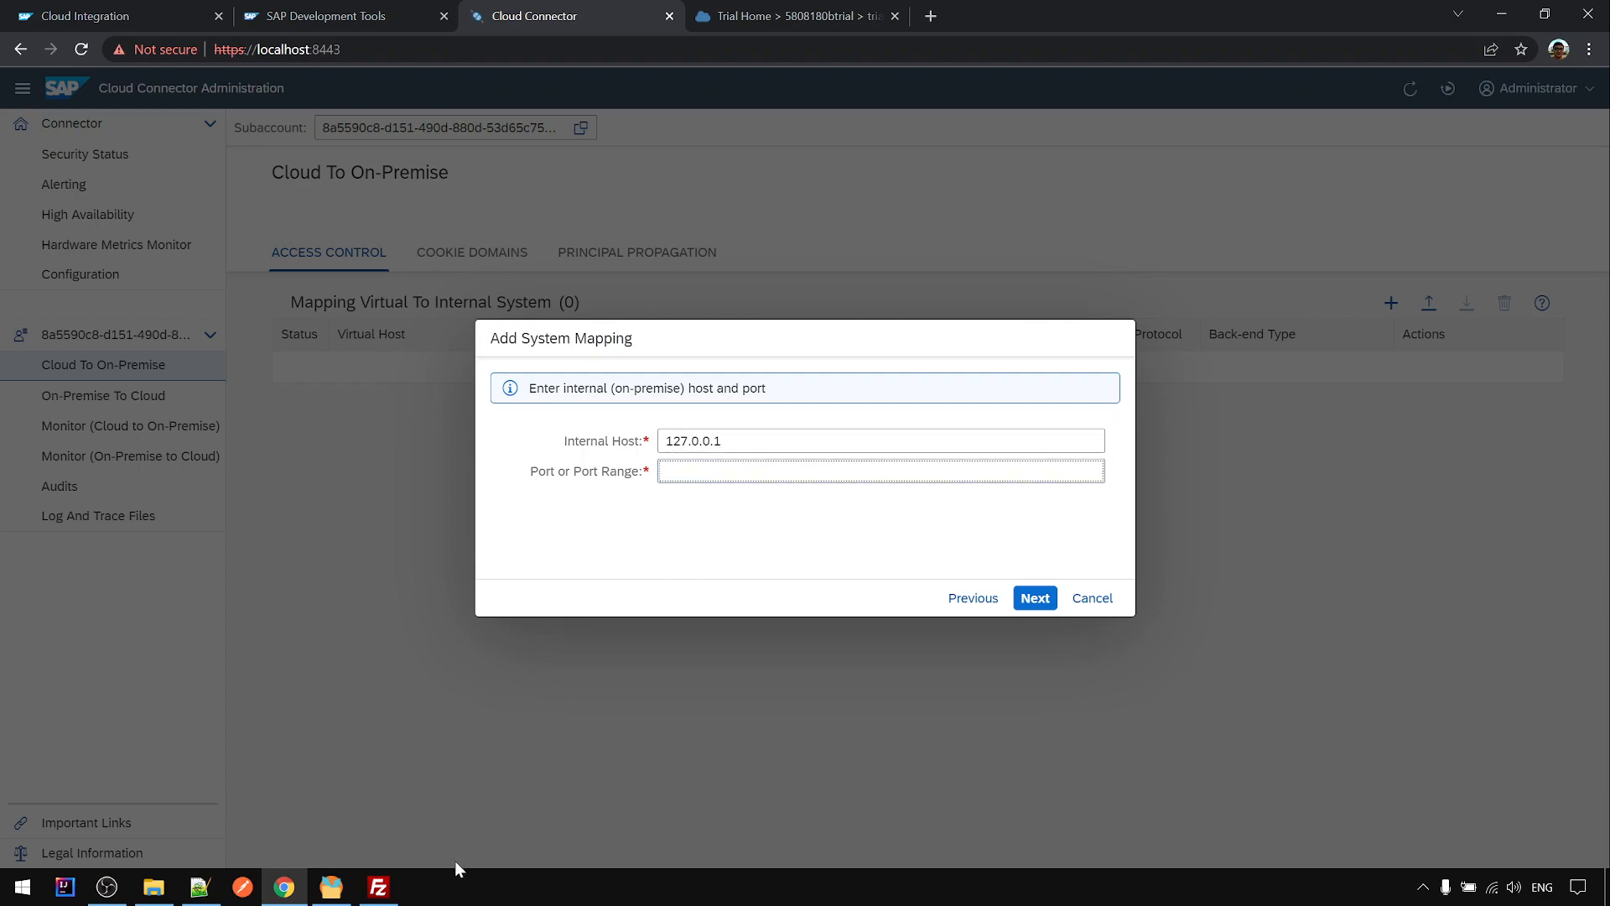
left_click(381, 889)
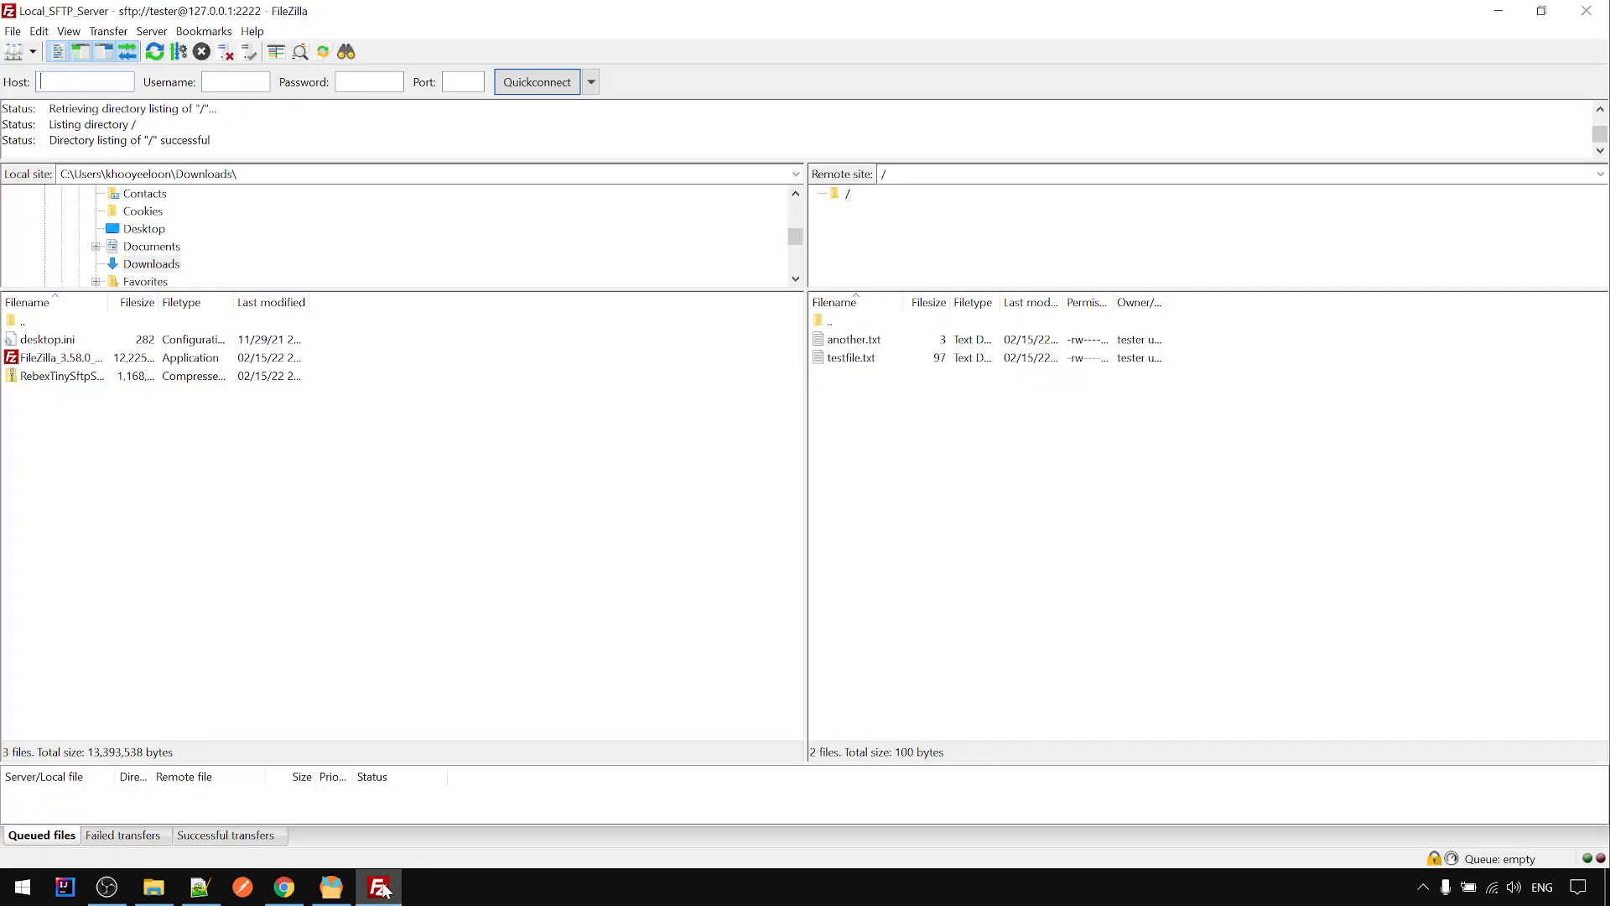
- Copy port 2222 from FileZilla's Local_SFTP_Server site and paste it into the mapping
left_click(21, 56)
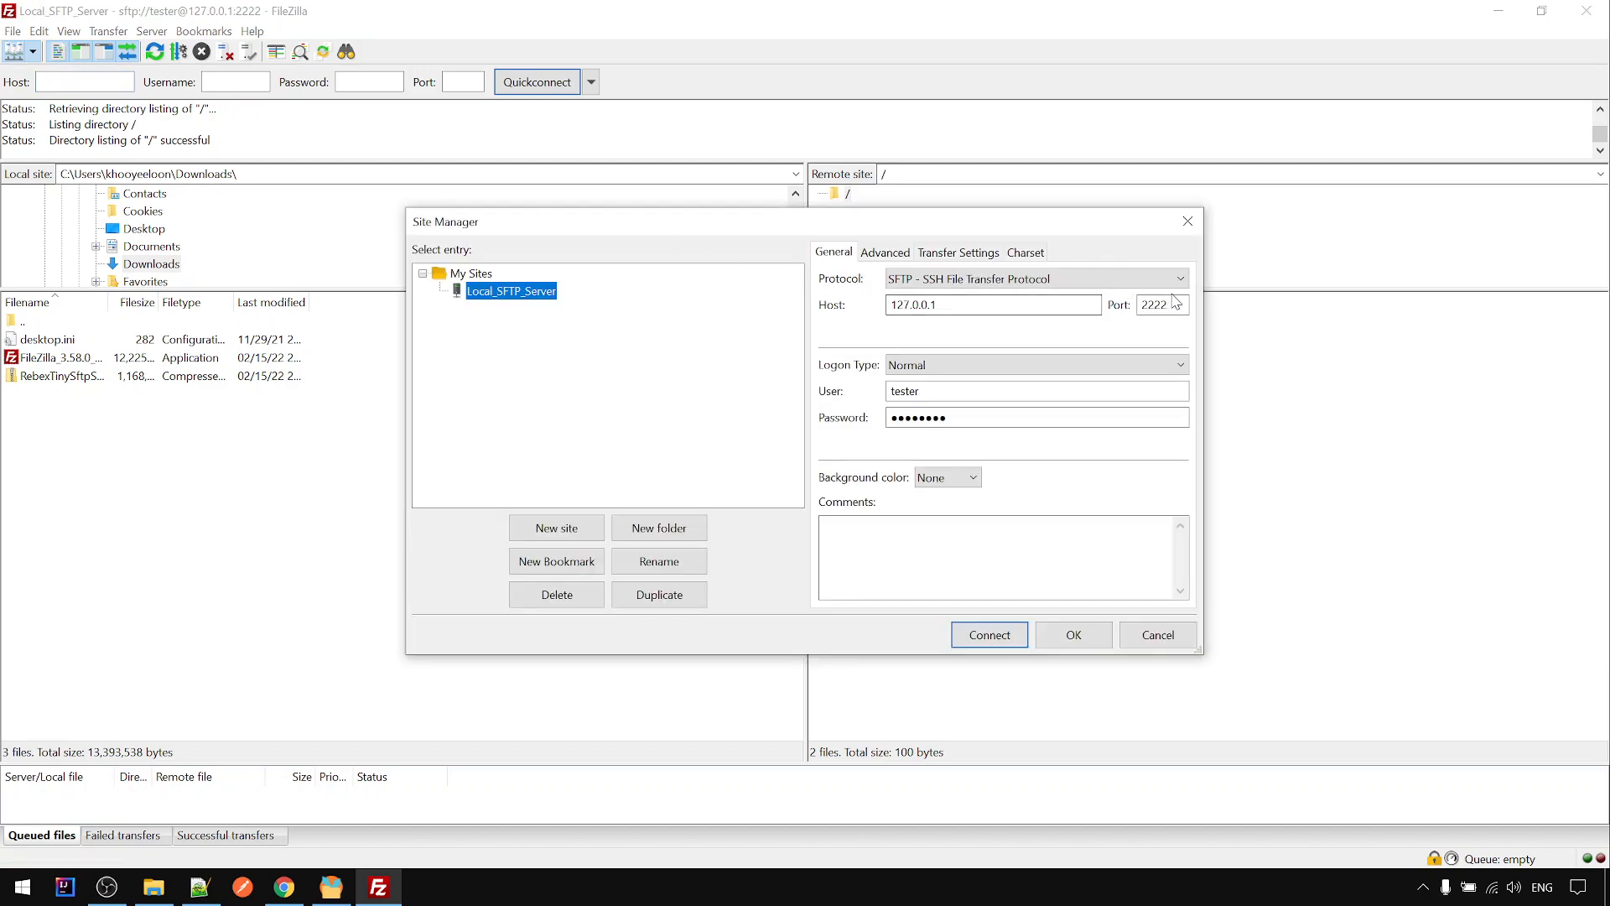
left_click(1178, 312)
double_click(1178, 312)
key("ctrl+c")
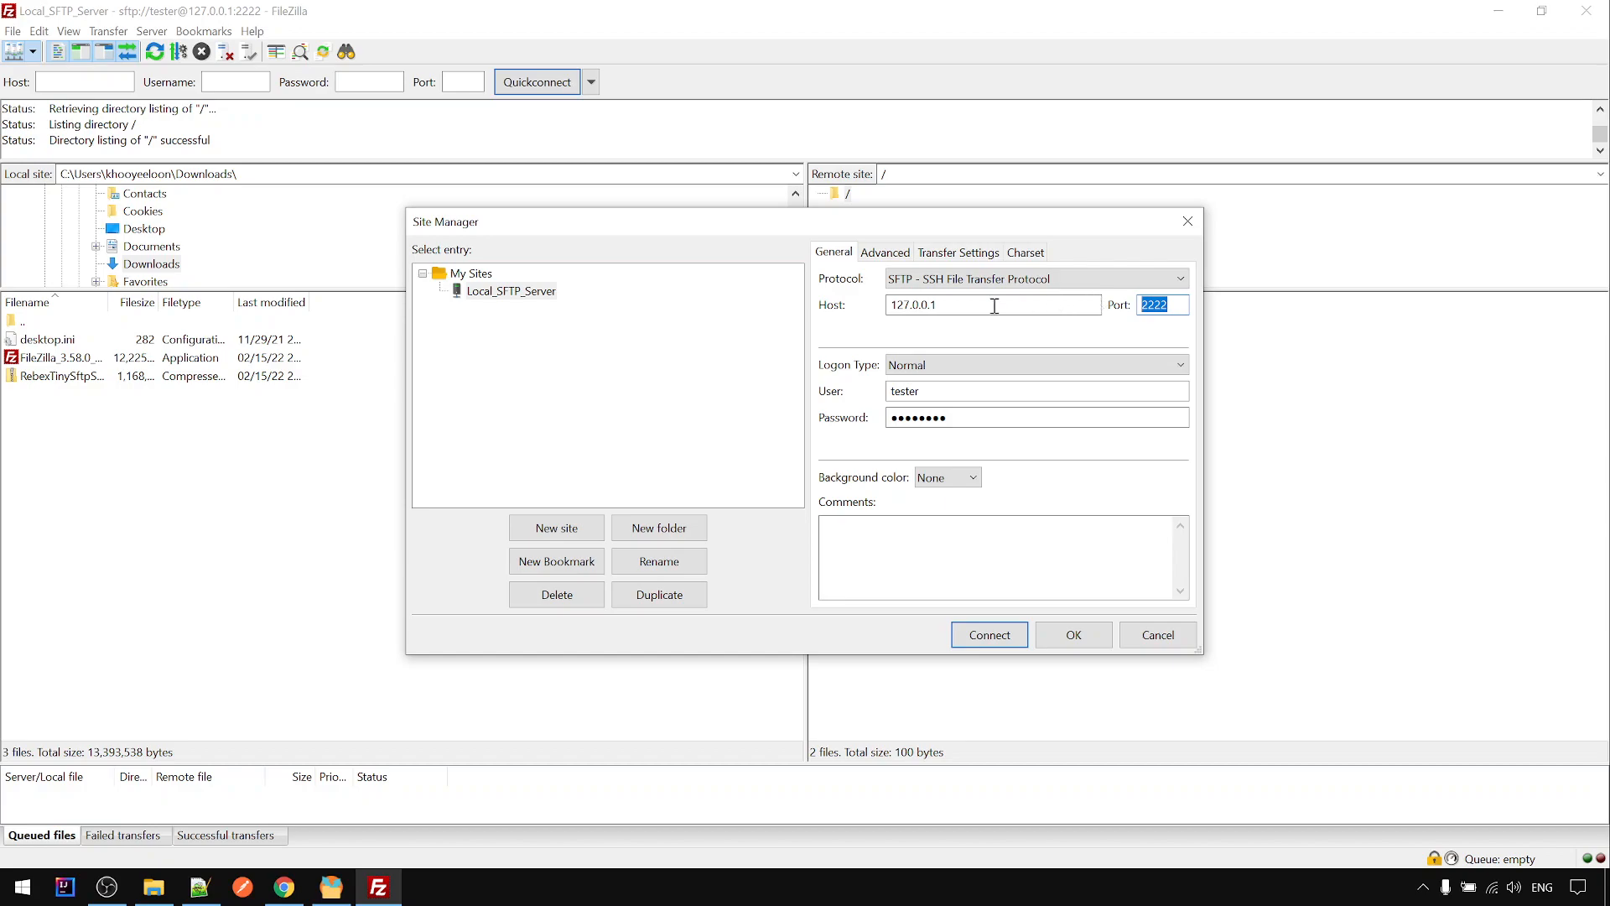
left_click(298, 886)
key("ctrl+v")
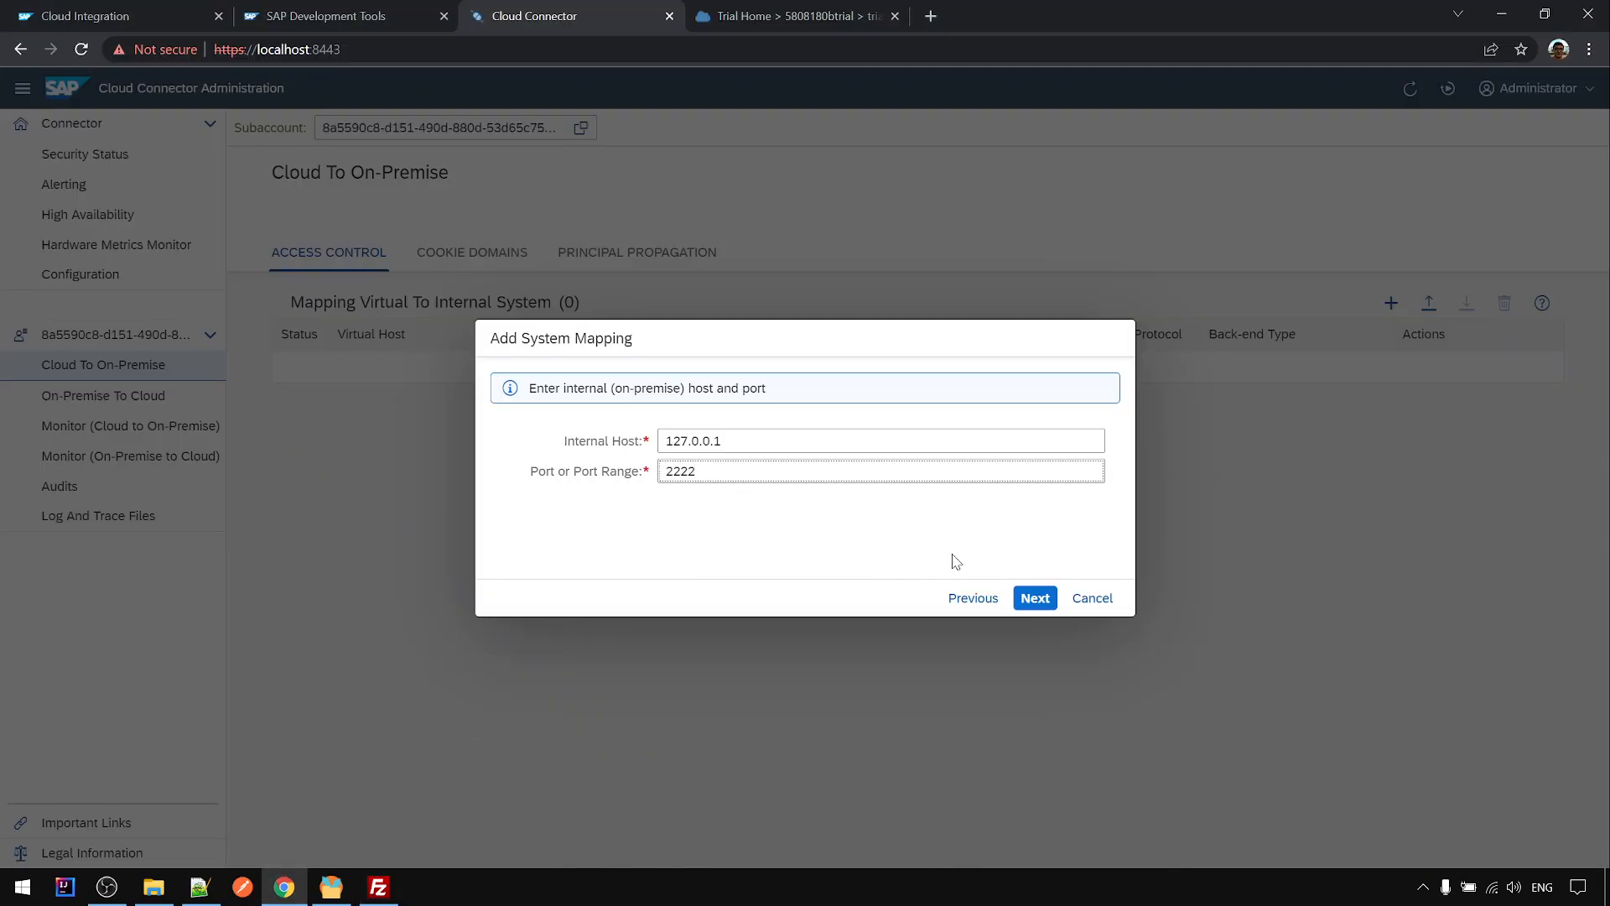
- Set the virtual host to my-sftp-virtual-host, keeping virtual port 2222
left_click(1035, 597)
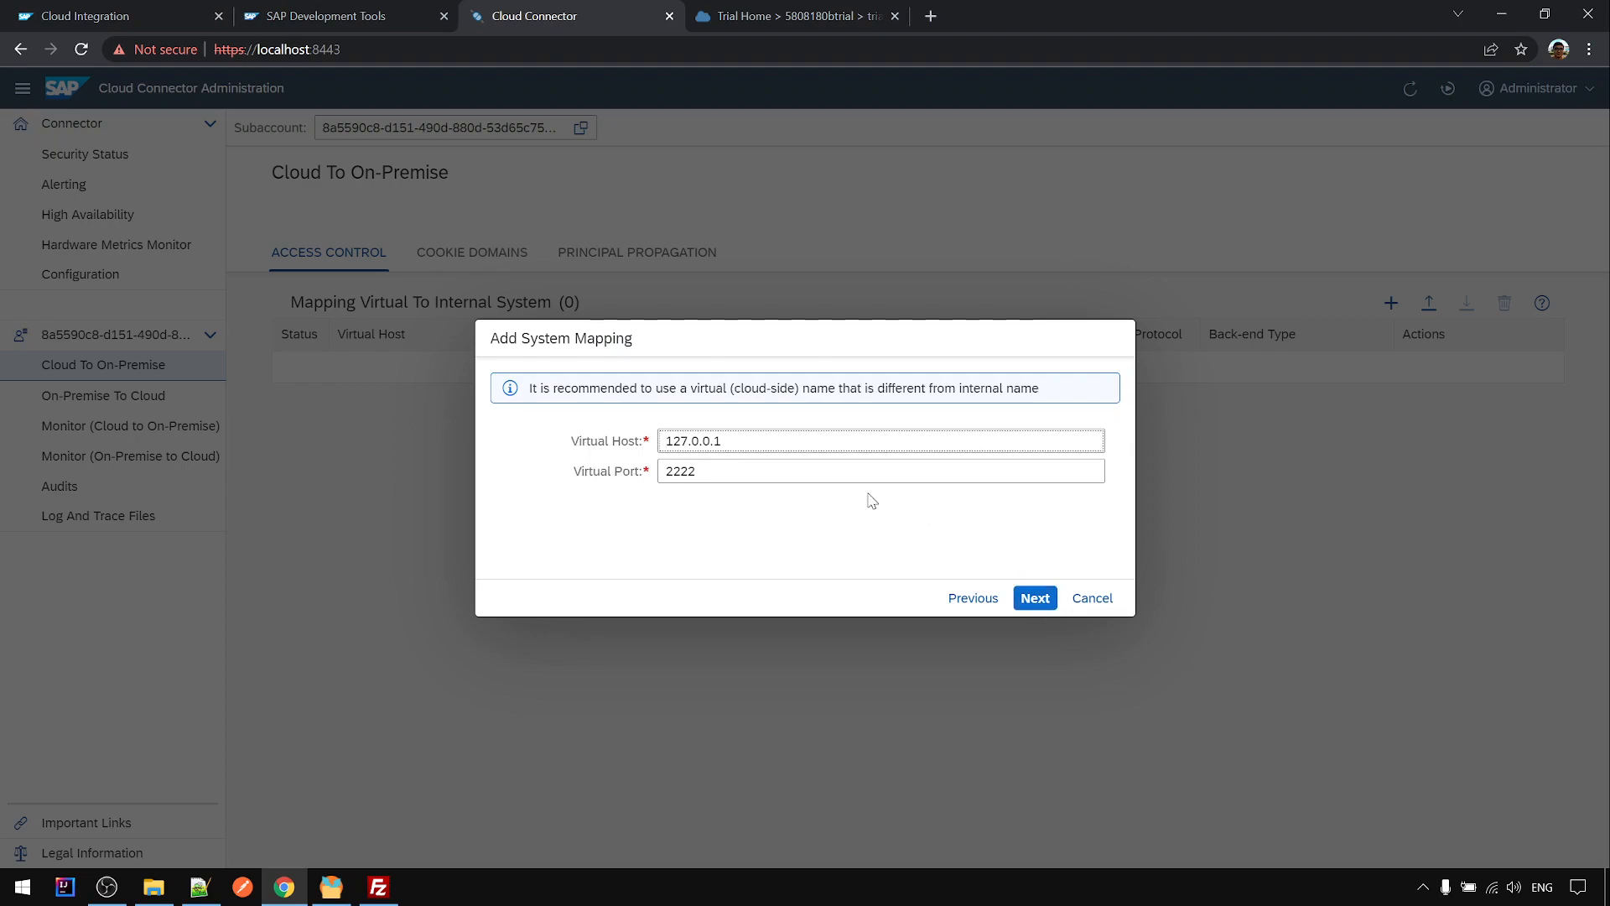
left_click_drag(729, 445, 644, 467)
type("my-virtual-sftp-host")
left_click(720, 471)
left_click(691, 443)
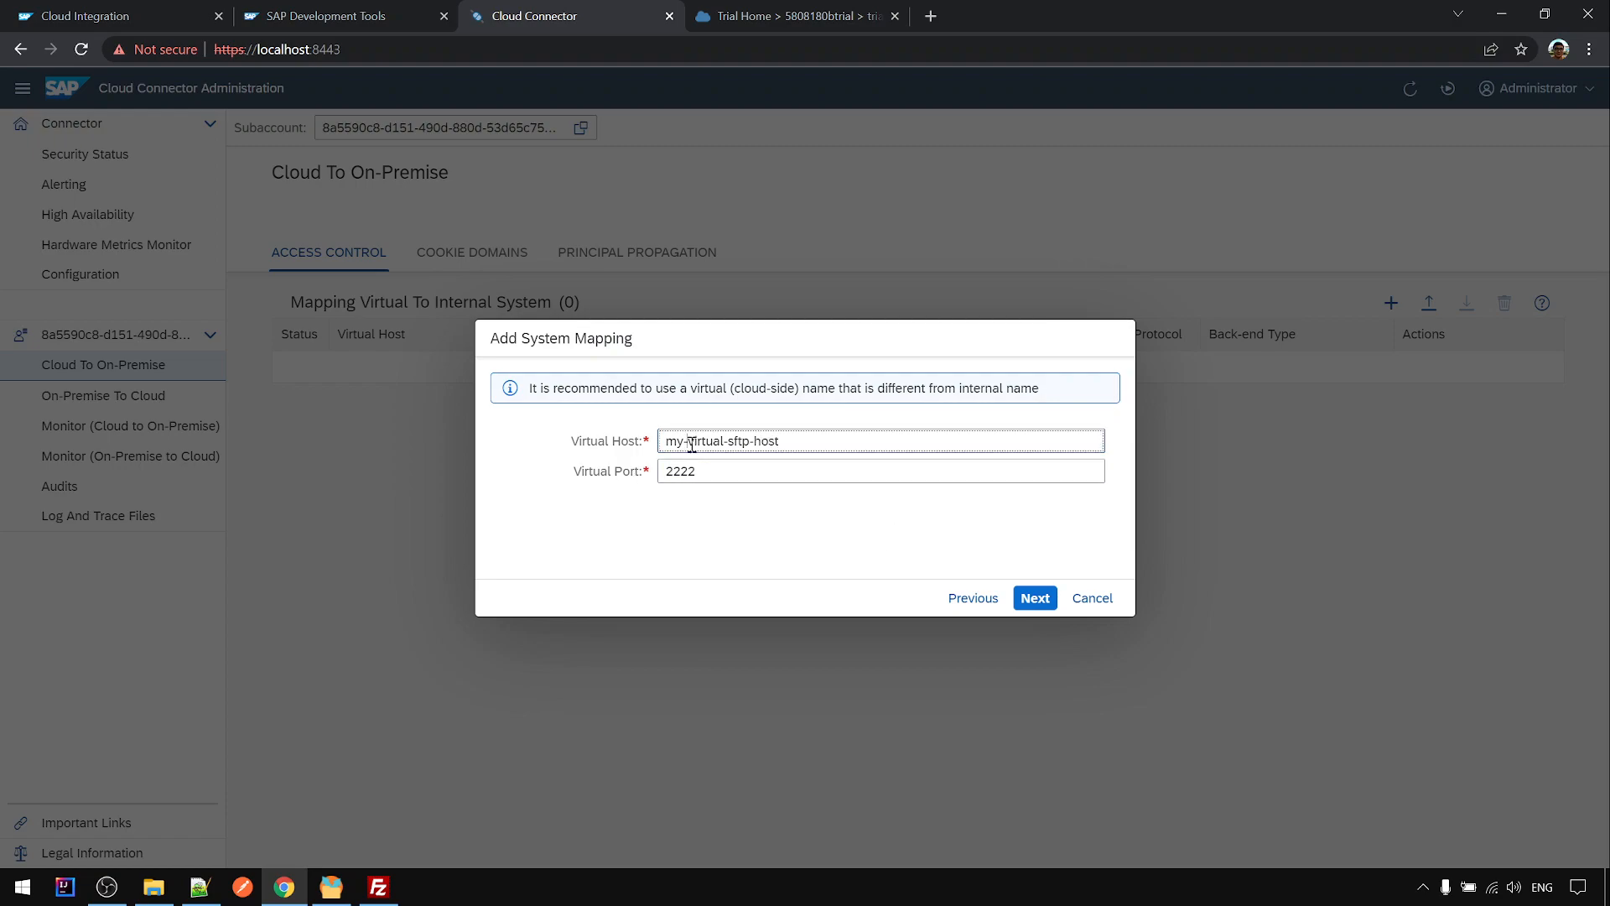
type("sftp-")
key("BackSpace")
key("BackSpace")
key("BackSpace")
key("BackSpace")
left_click_drag(791, 441, 501, 362)
key("ctrl+c")
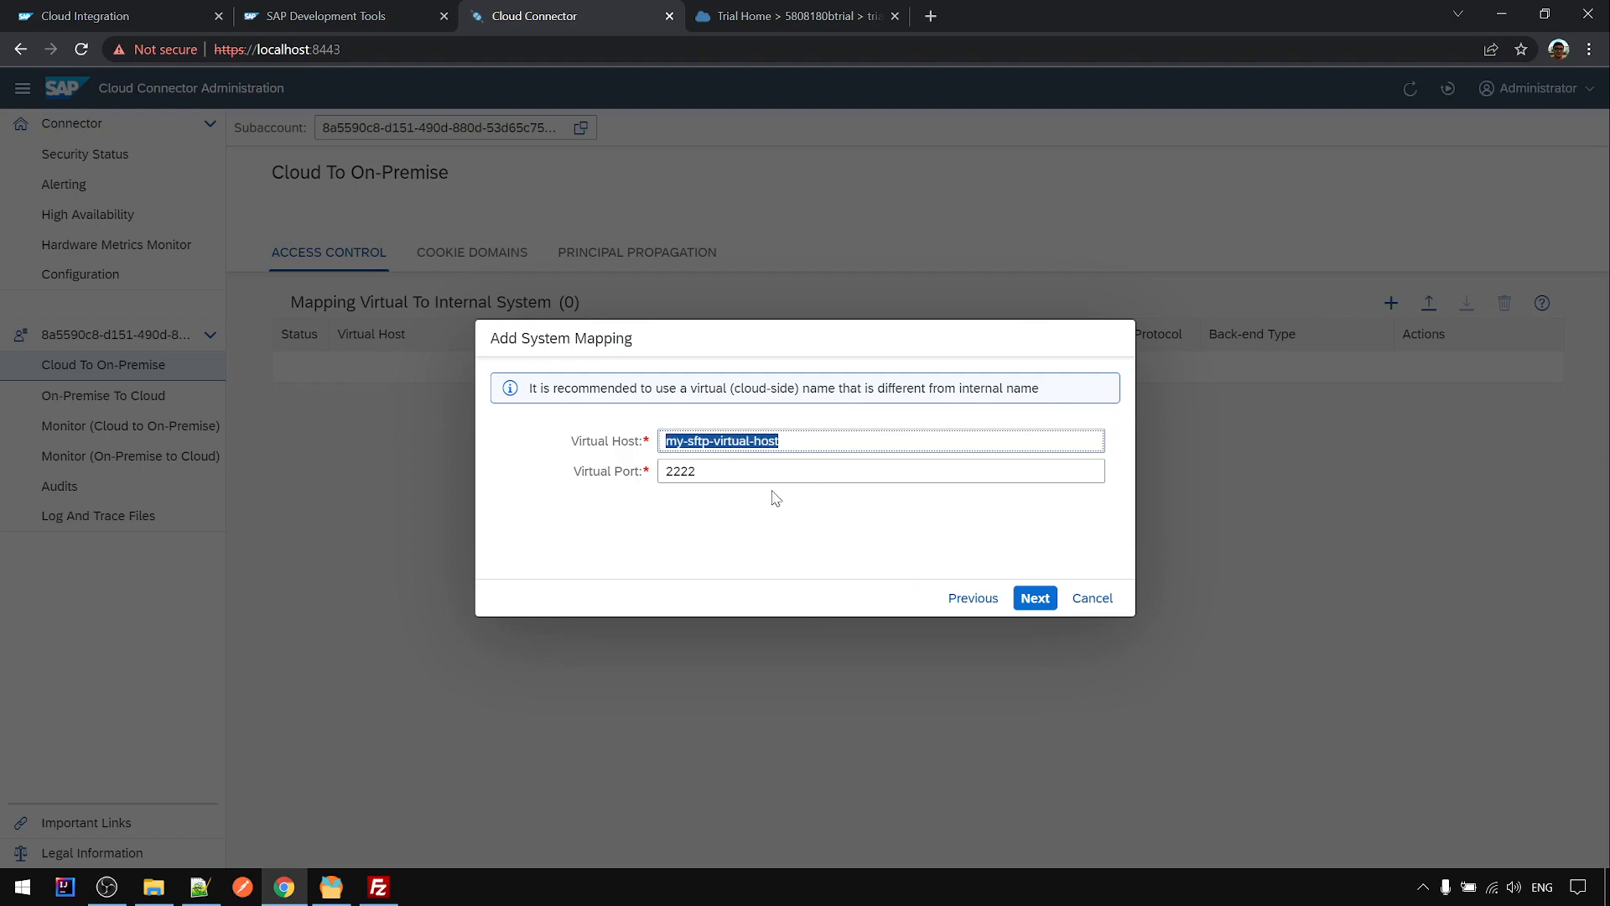
- Add 'virtual host = my-sftp-virtual-host' on line 15 of the setup notes and save
left_click(199, 886)
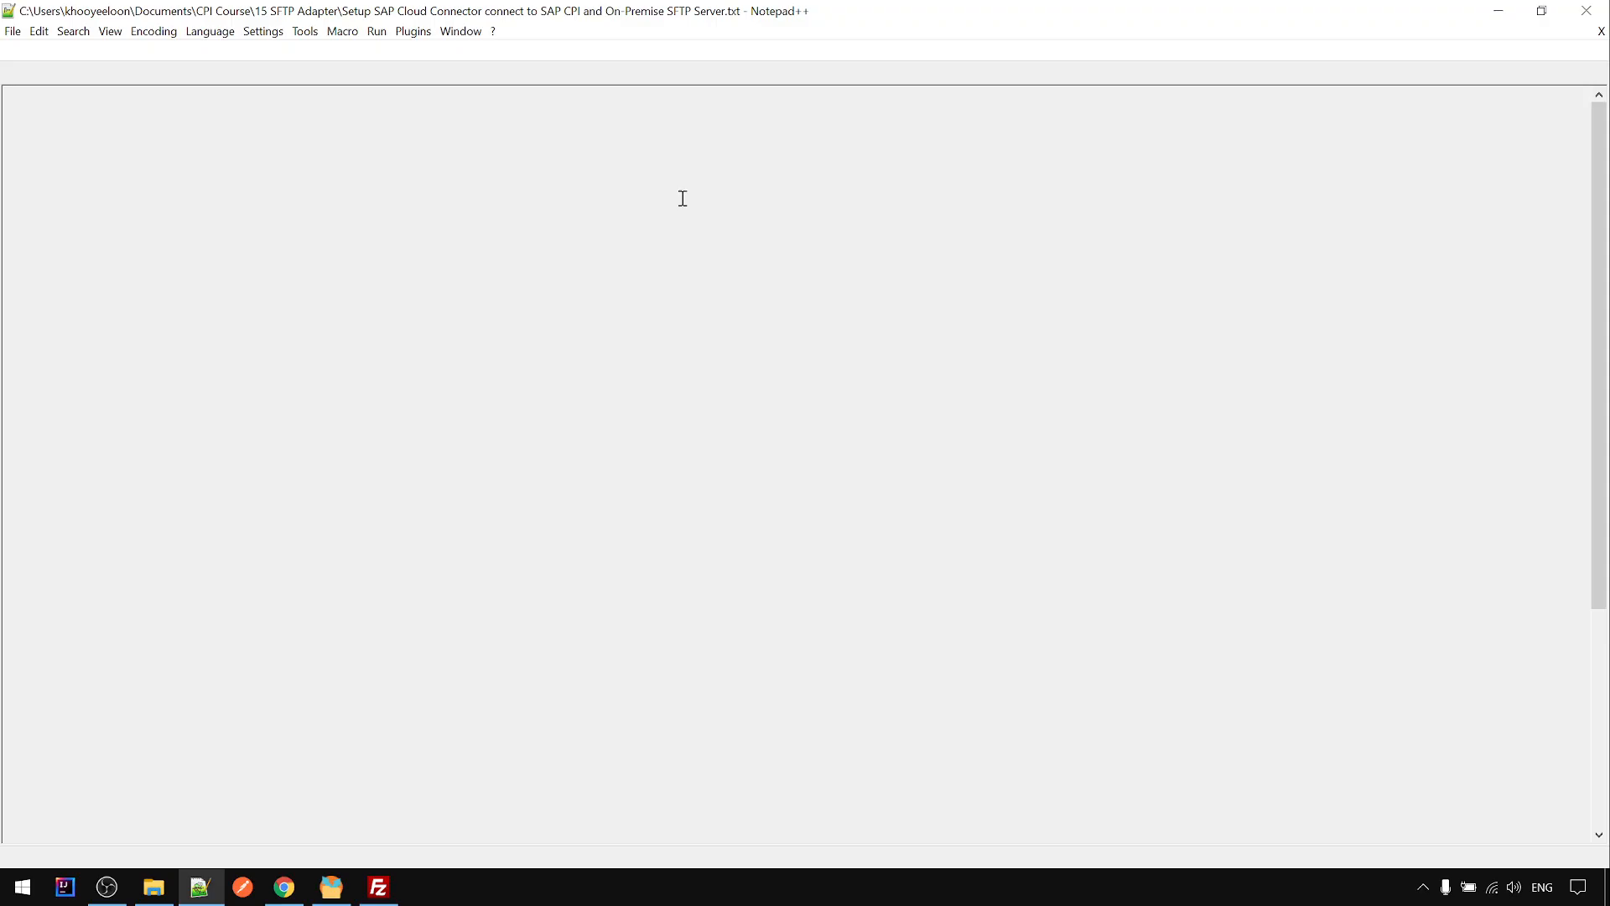
double_click(931, 17)
left_click_drag(925, 224, 1042, 280)
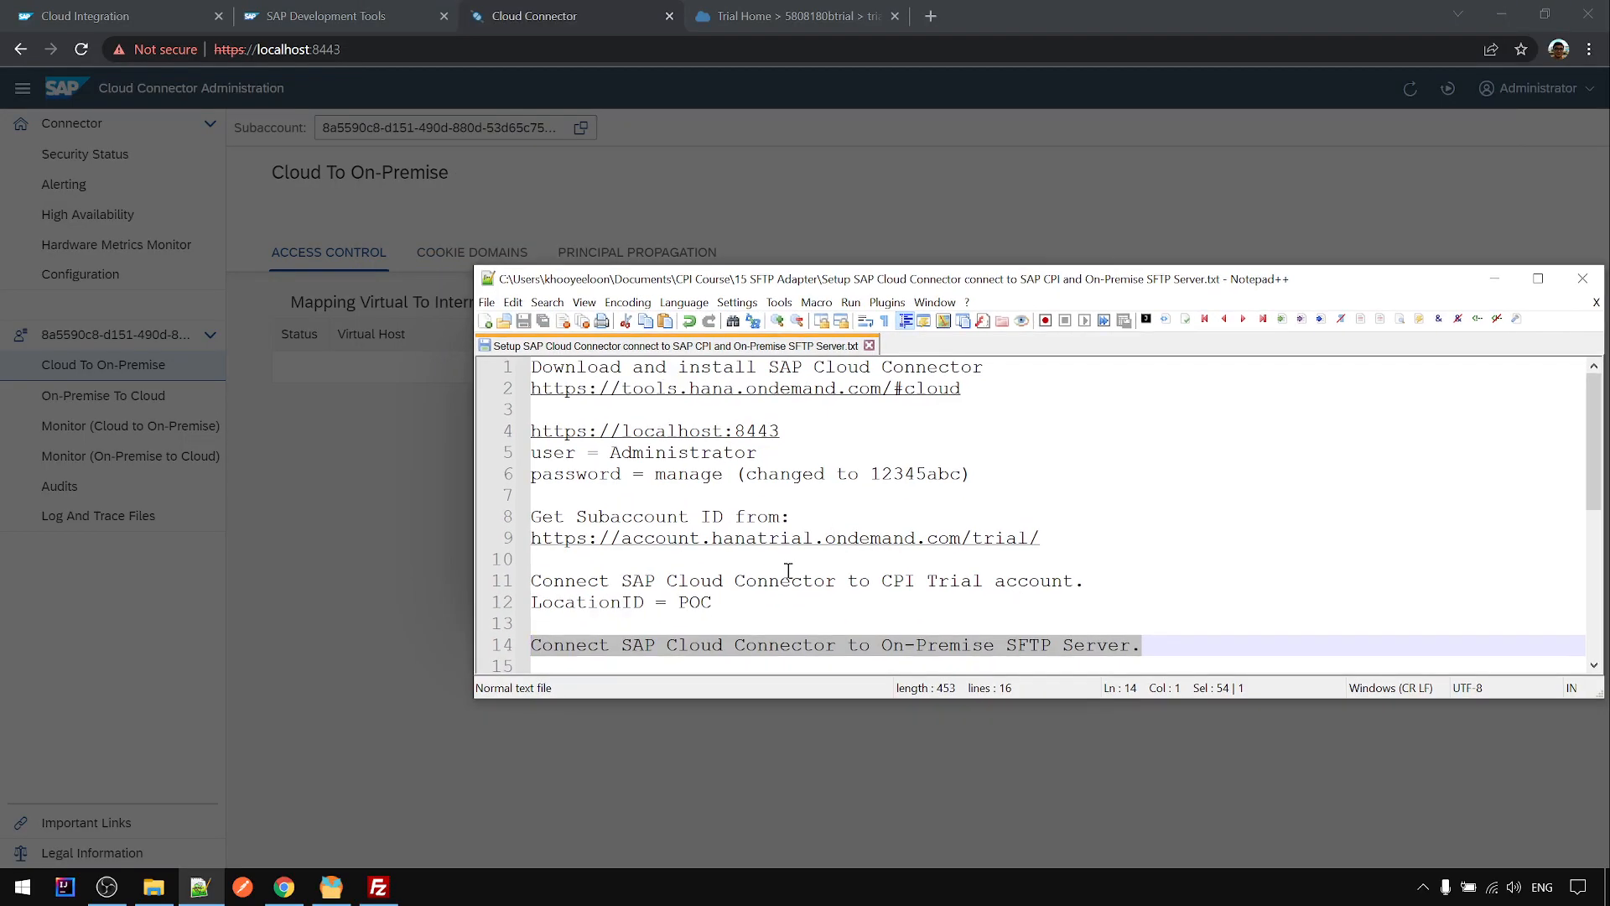
scroll(755, 553, "down", 3)
left_click(630, 476)
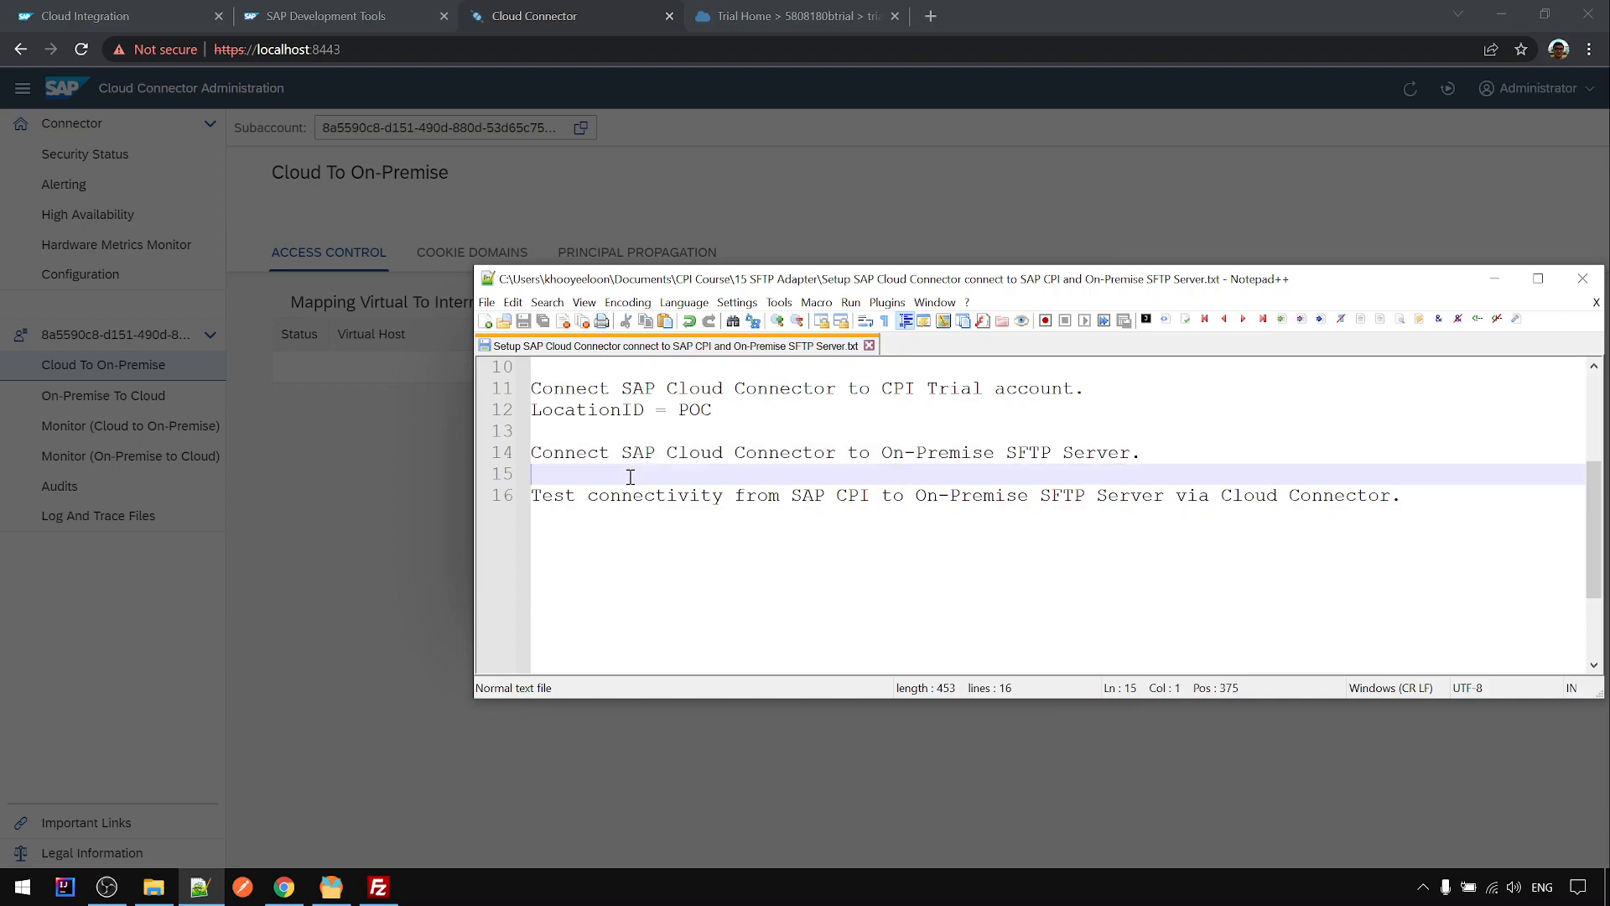
key("Return")
key("Up")
type("vir")
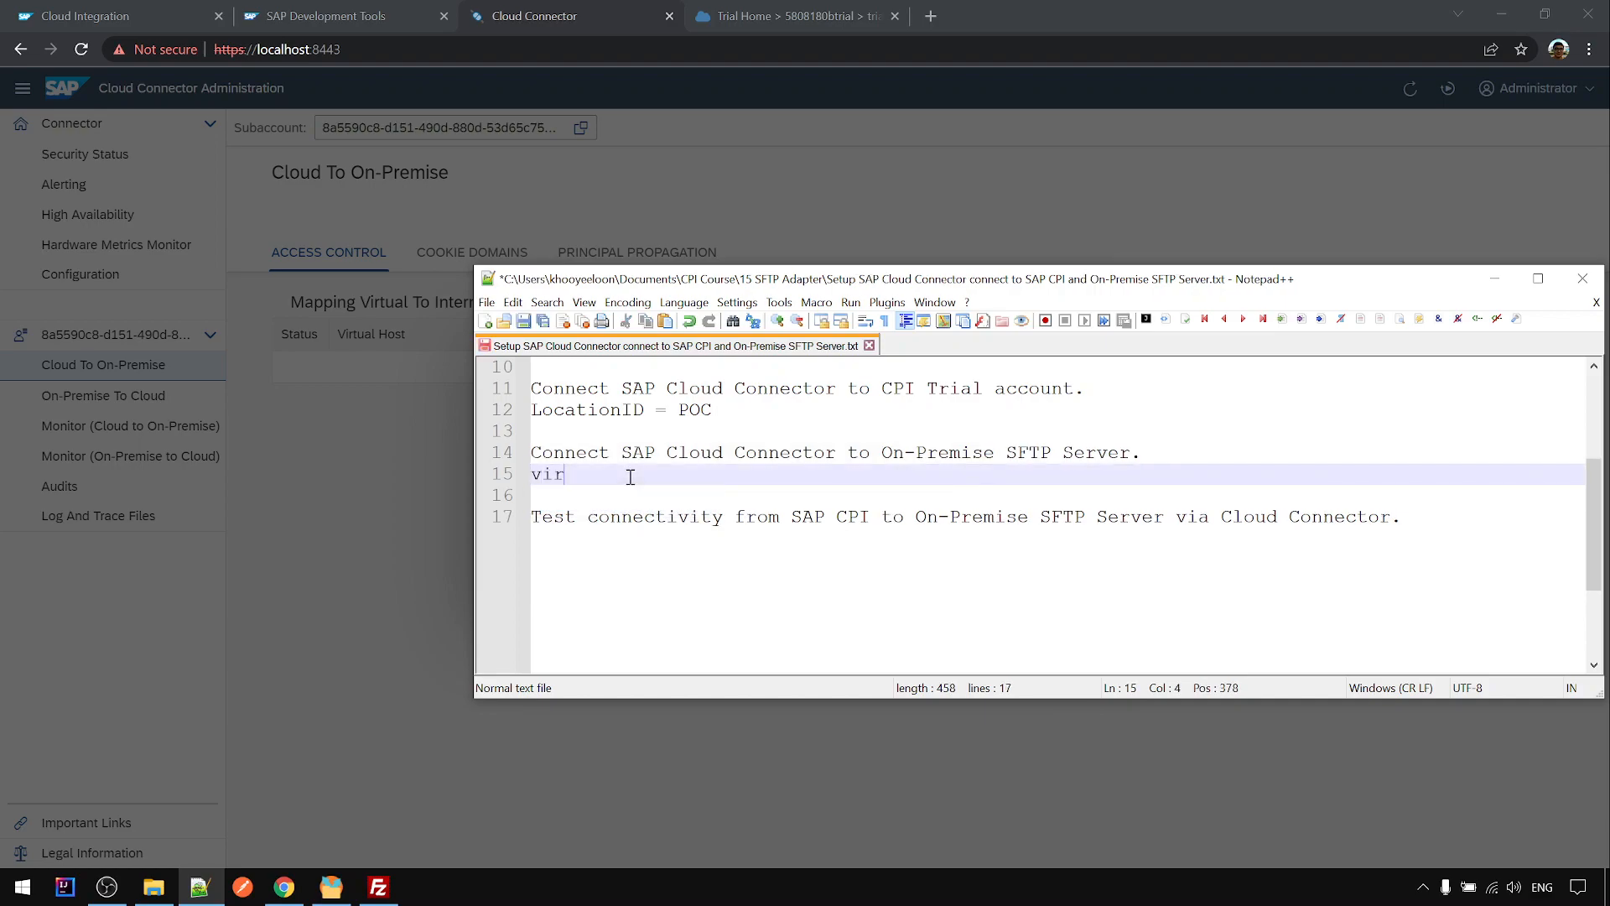
type("tual host =")
key("ctrl+v")
key("ctrl+s")
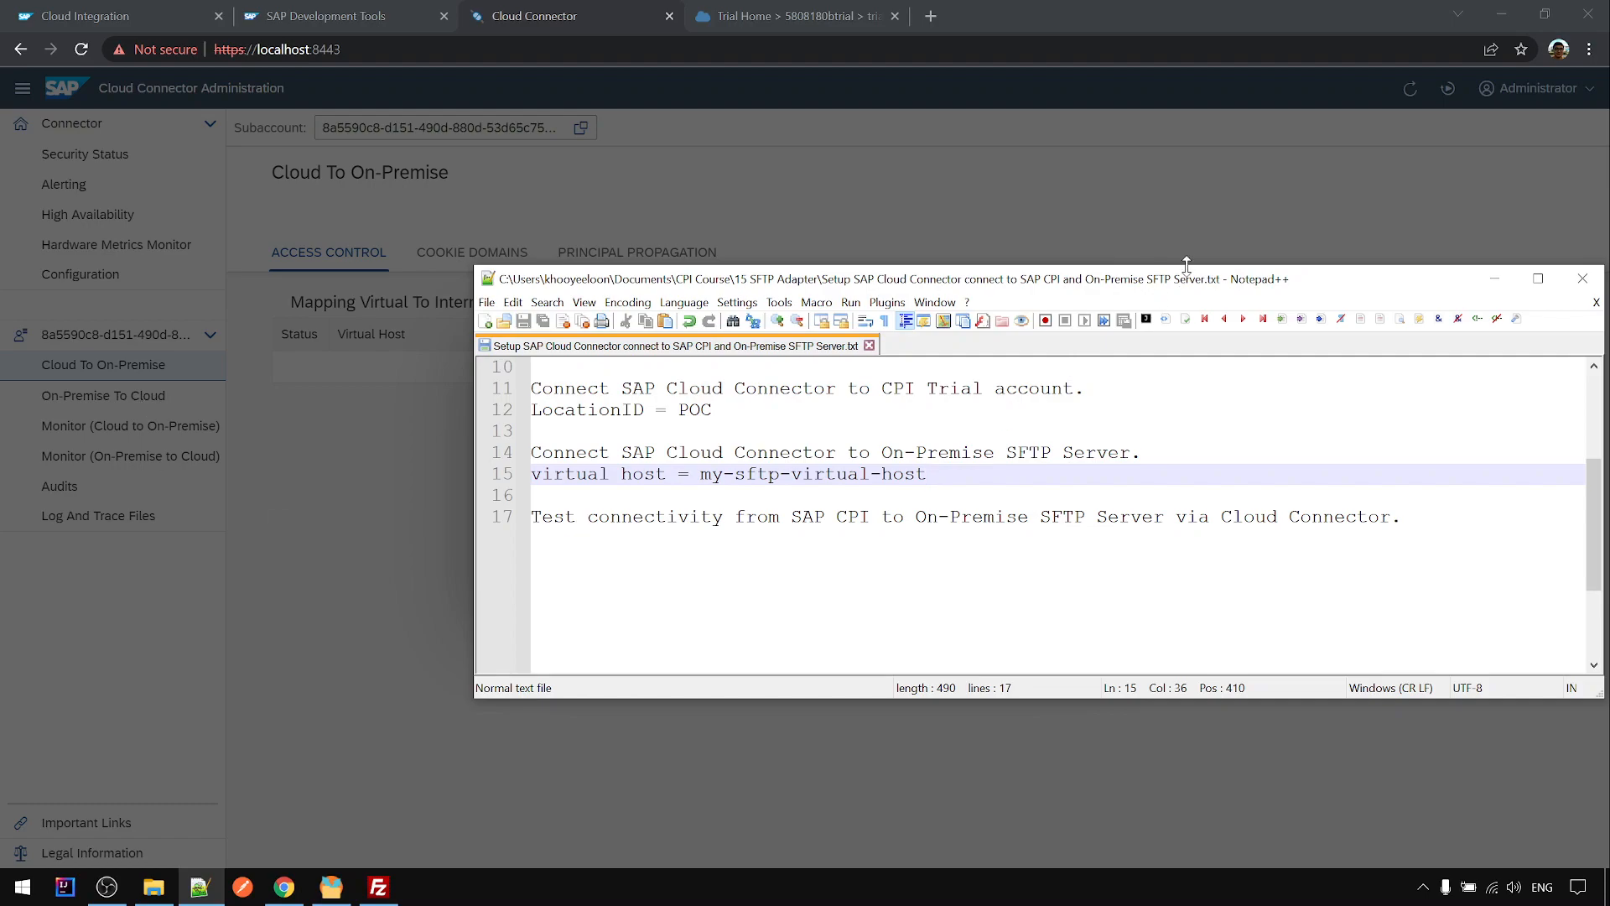
left_click_drag(1226, 288, 1151, 290)
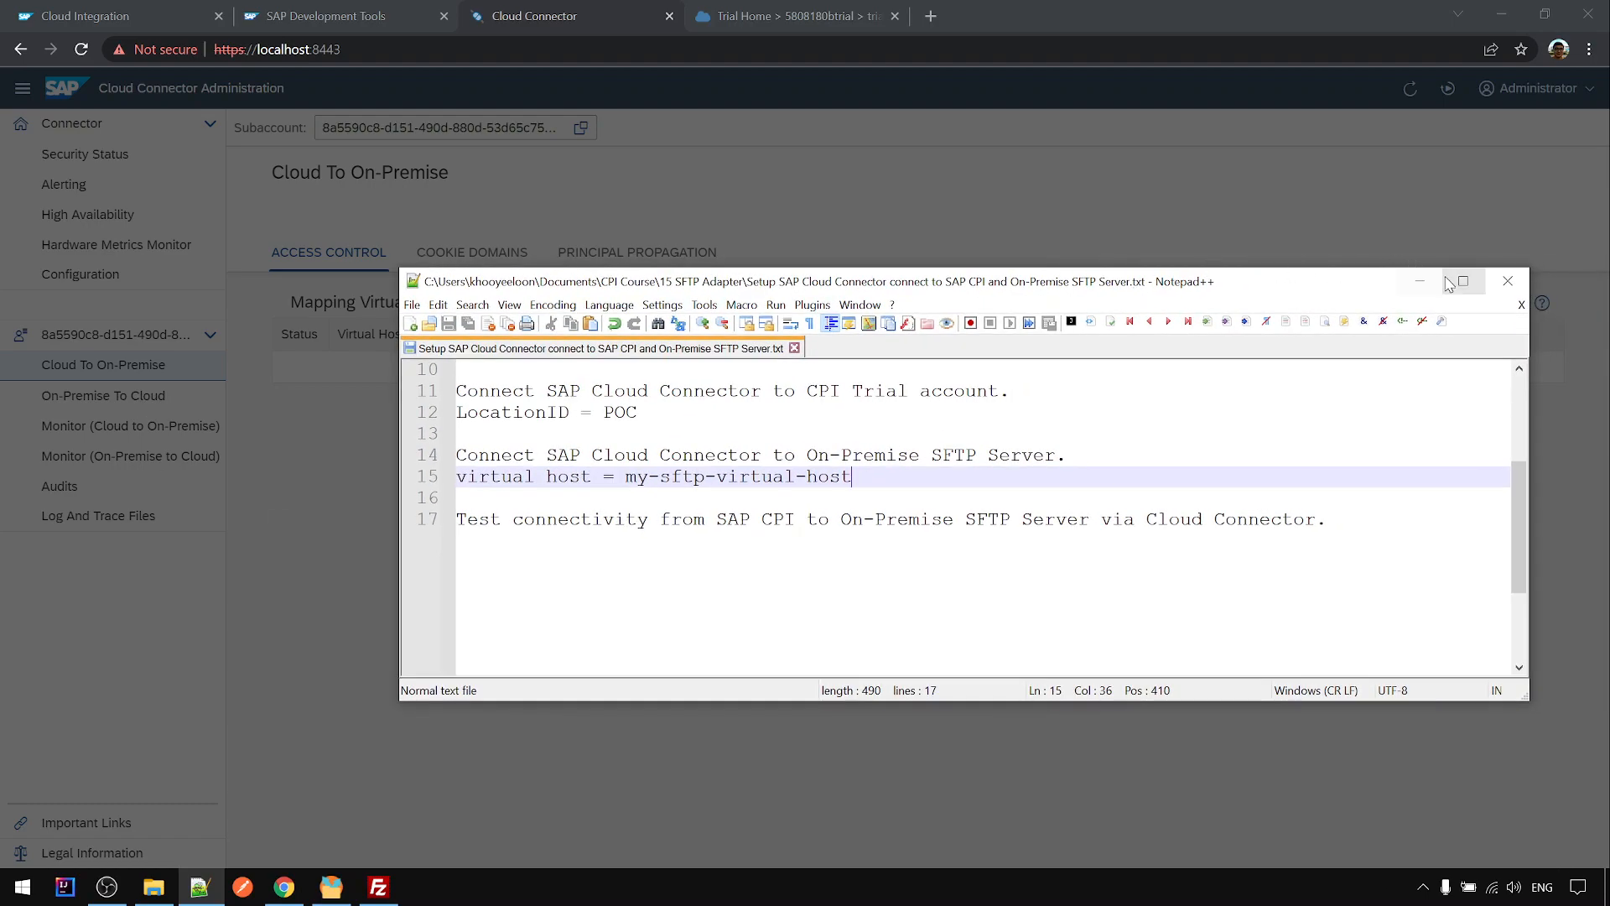
- Finish the mapping with virtual port 2222 and Check Internal Host enabled
left_click(1463, 281)
left_click(1516, 11)
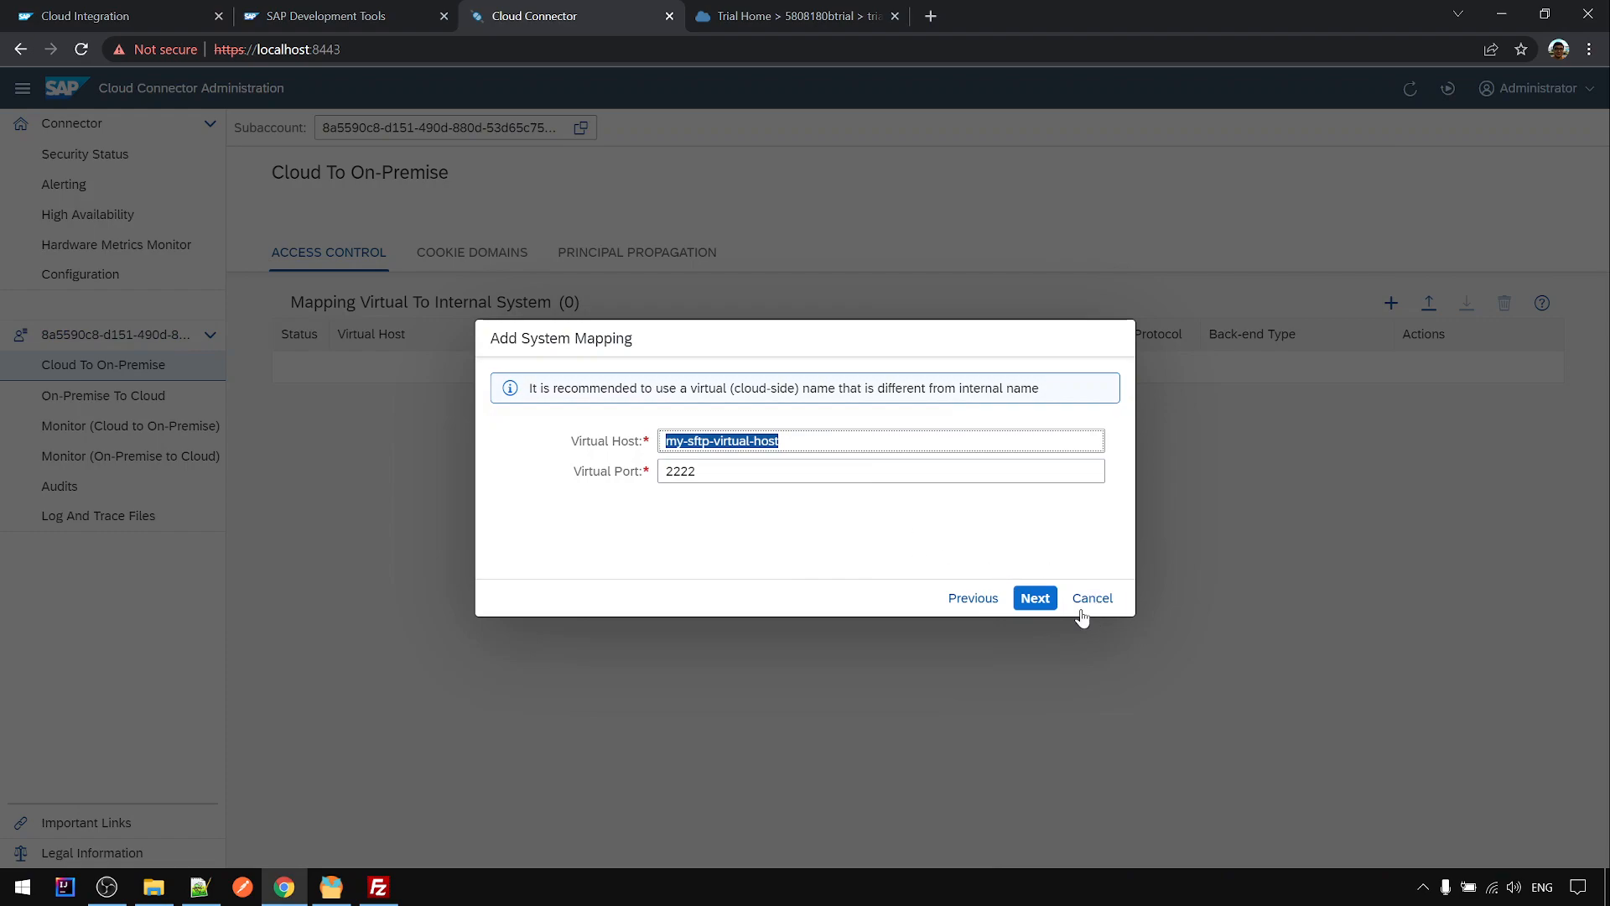
left_click(723, 461)
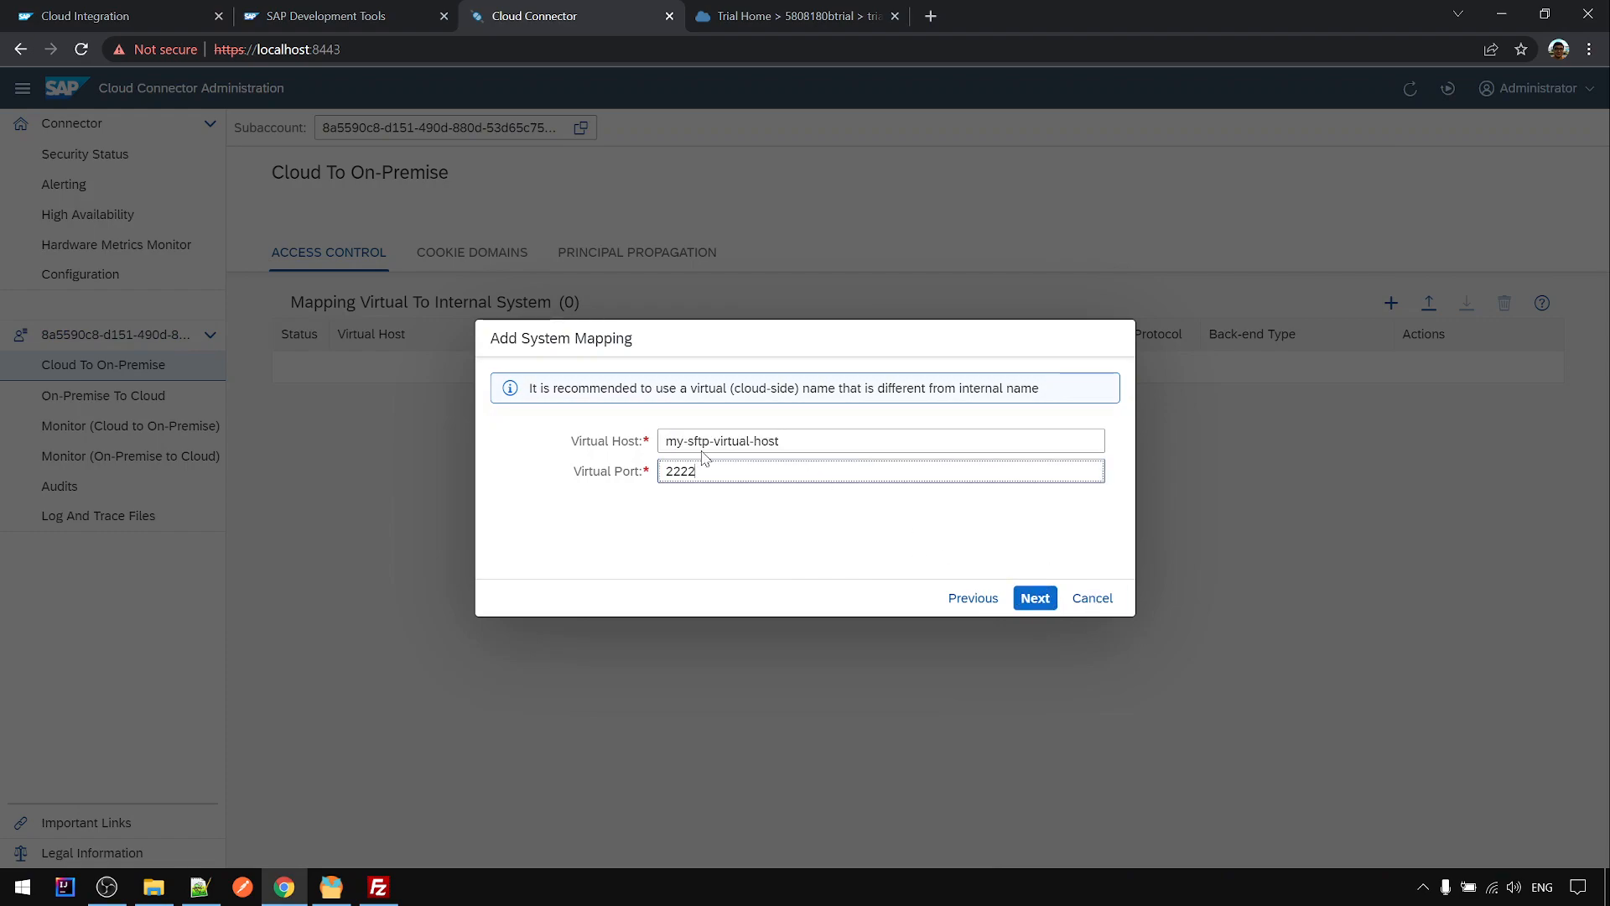
double_click(725, 477)
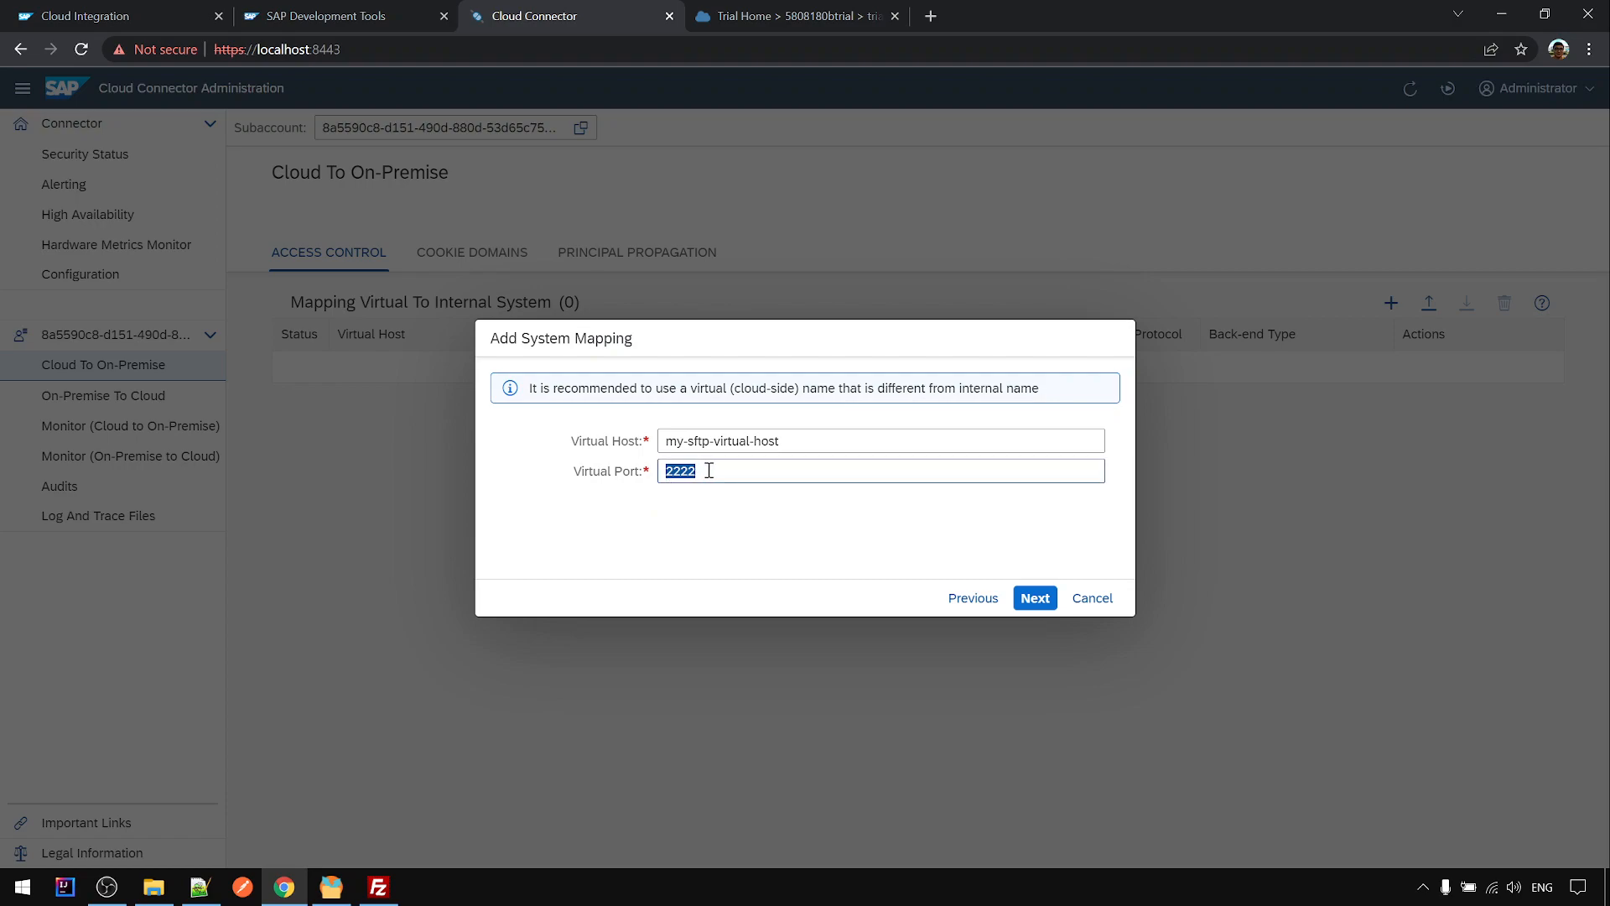
left_click(1027, 600)
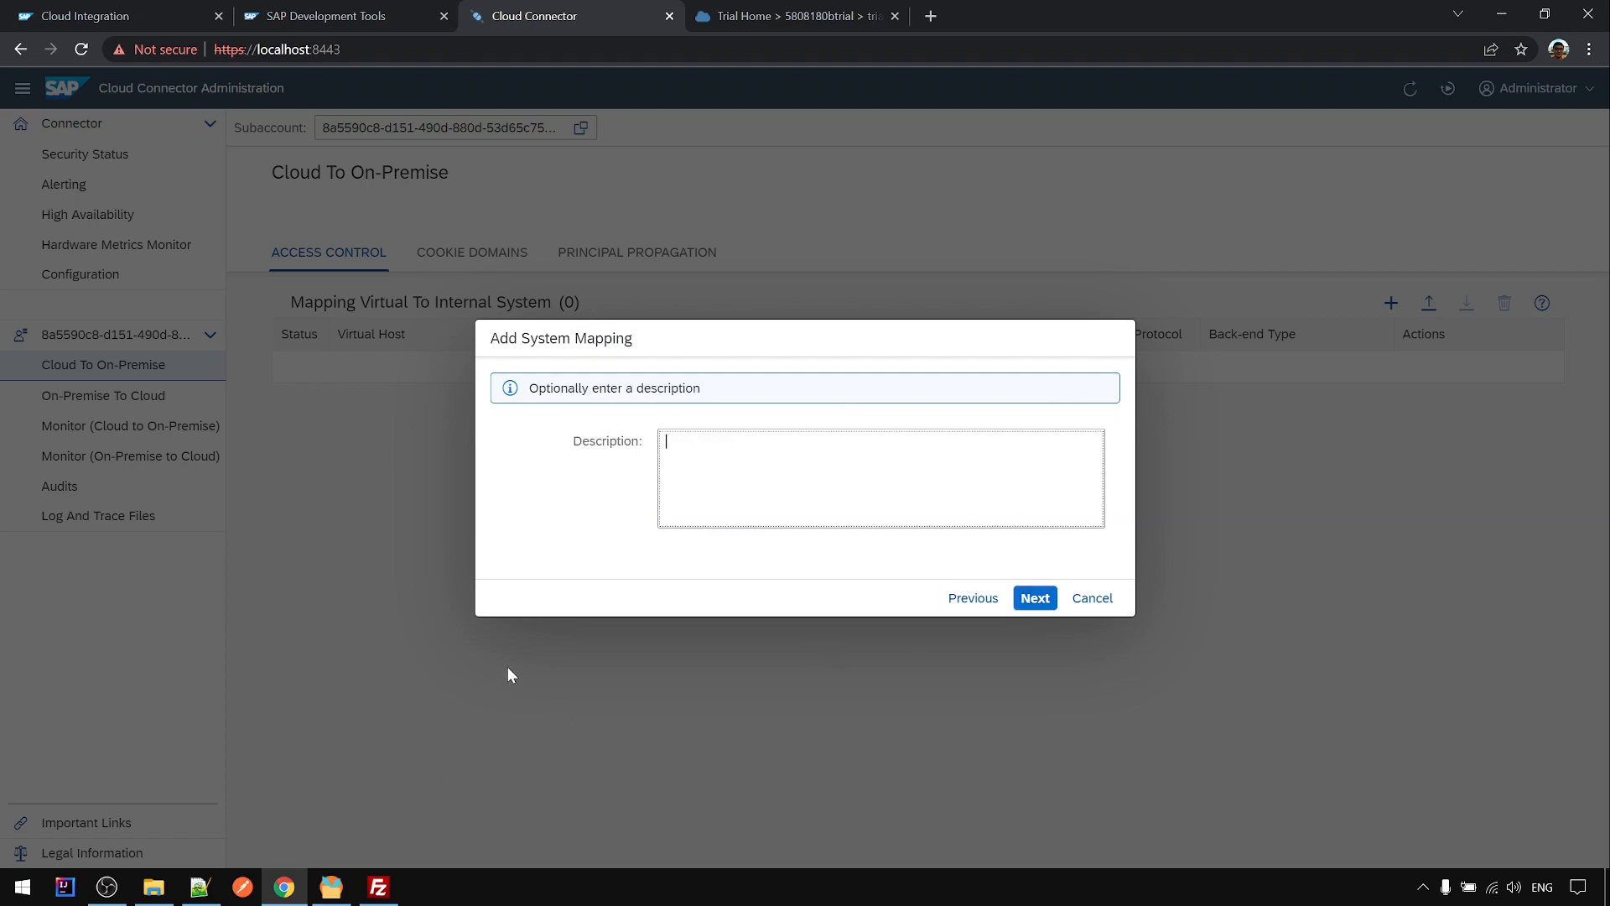
left_click(1040, 595)
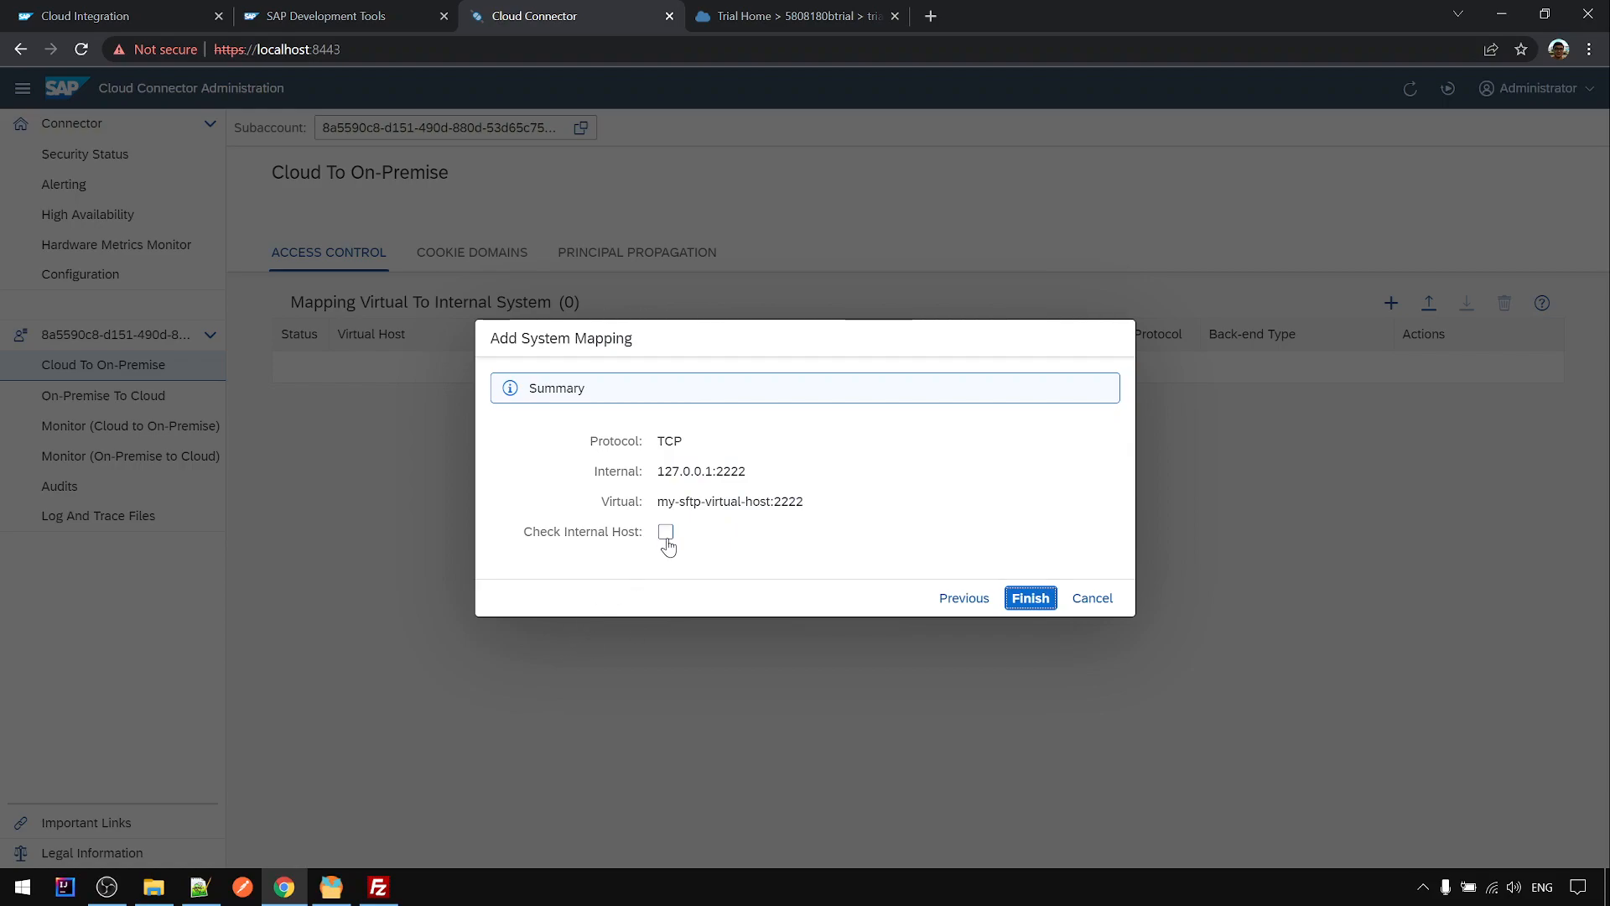
left_click(669, 538)
left_click(1031, 599)
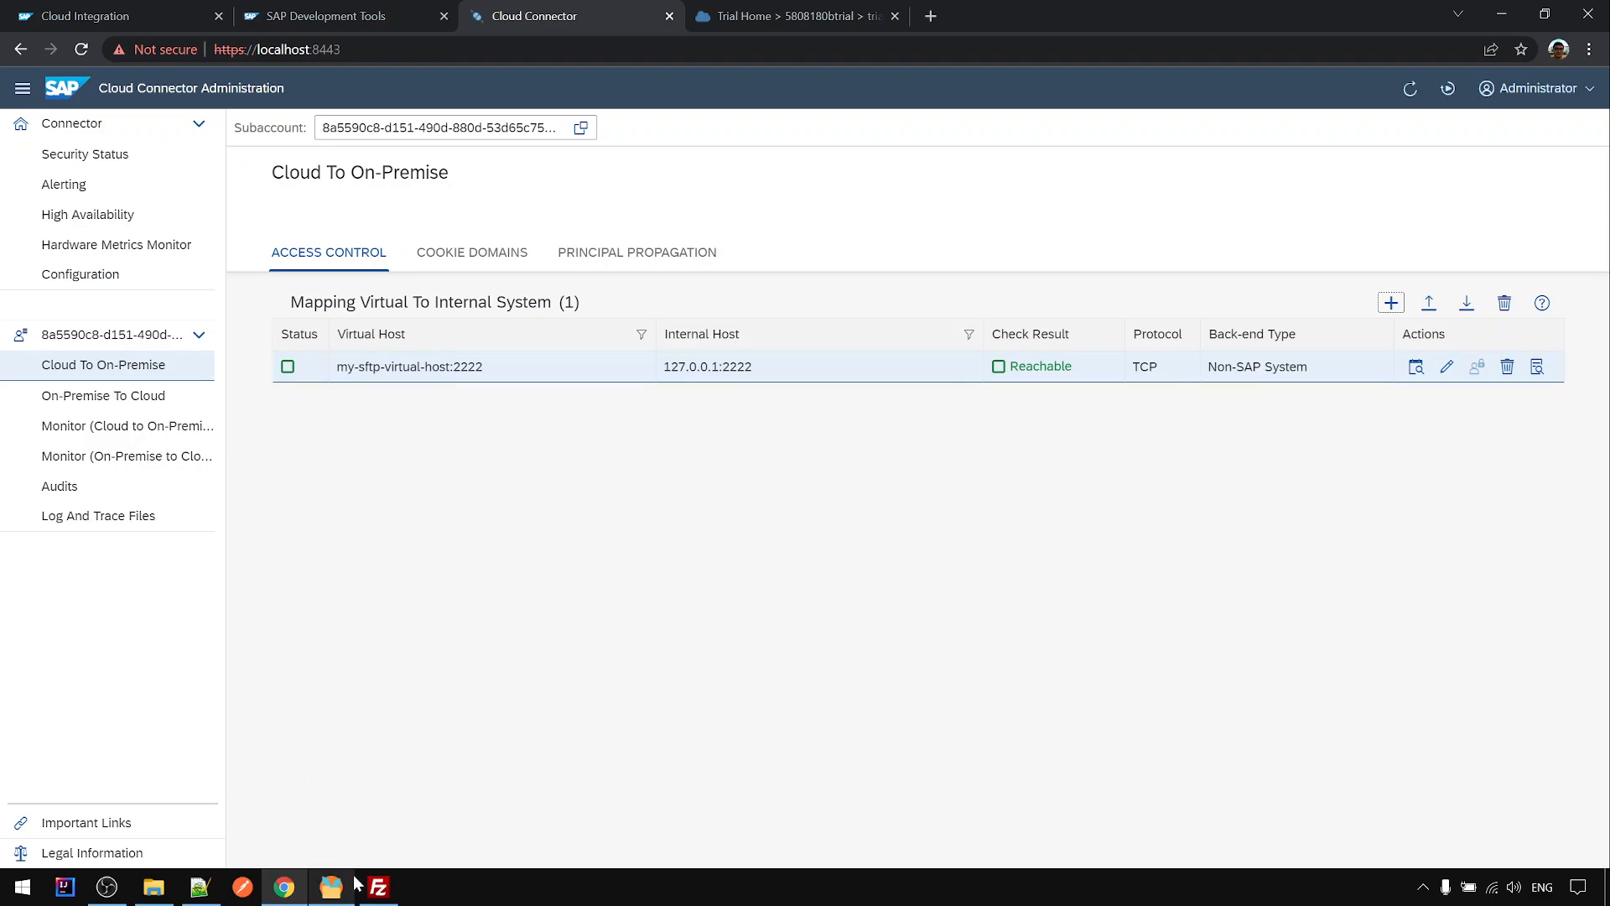
- Cancel FileZilla's Site Manager and return to the setup notes at line 16
left_click(379, 886)
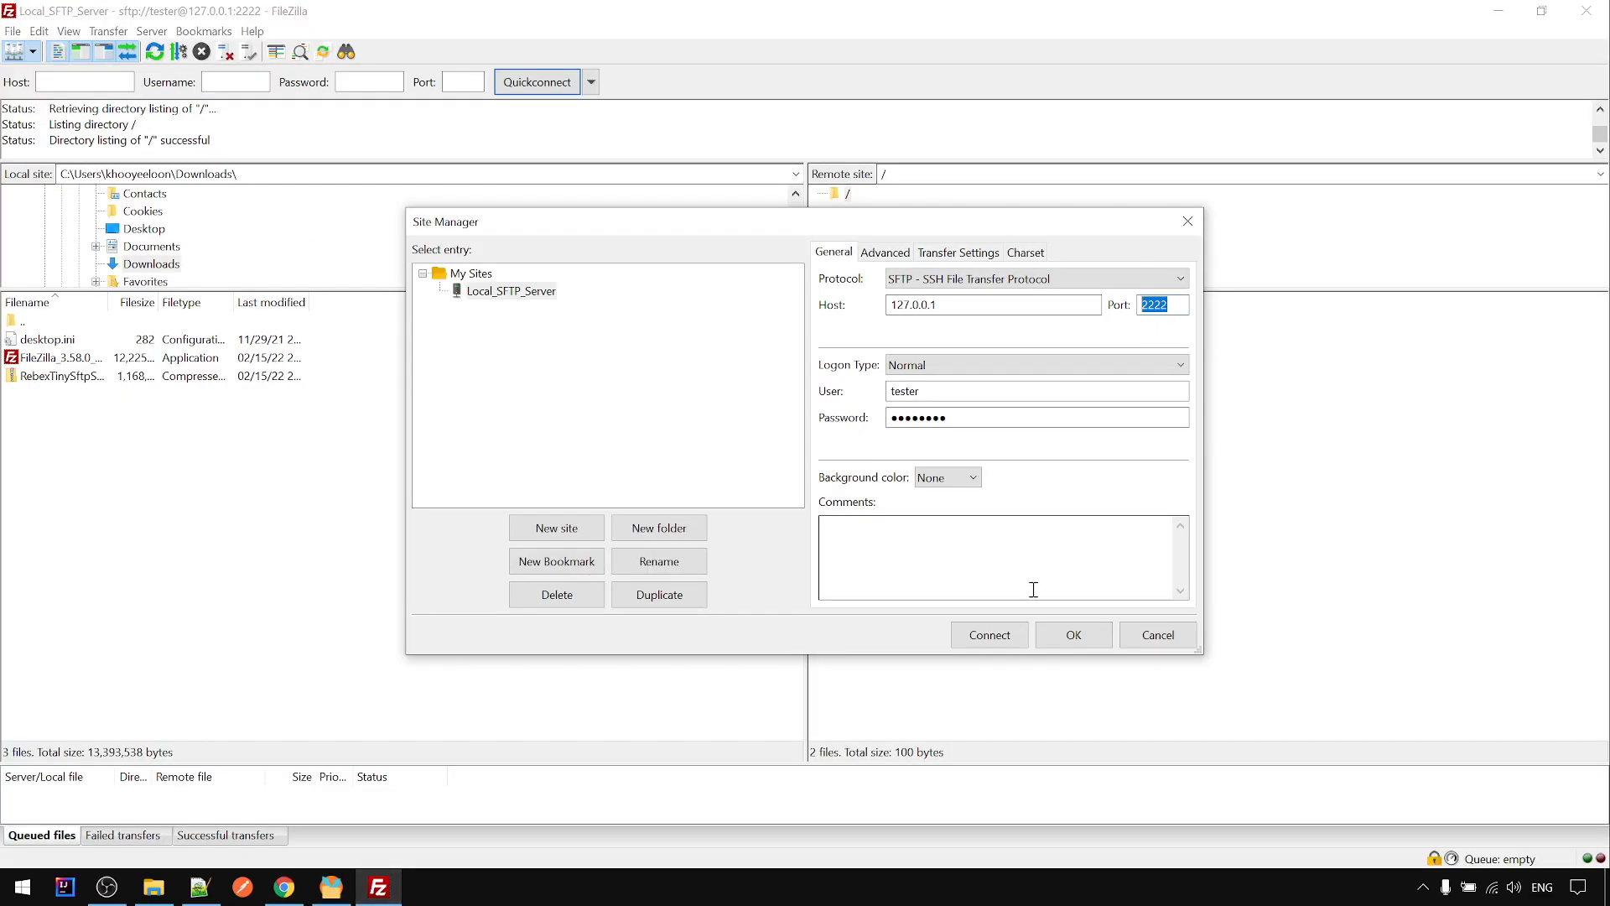
left_click(1156, 634)
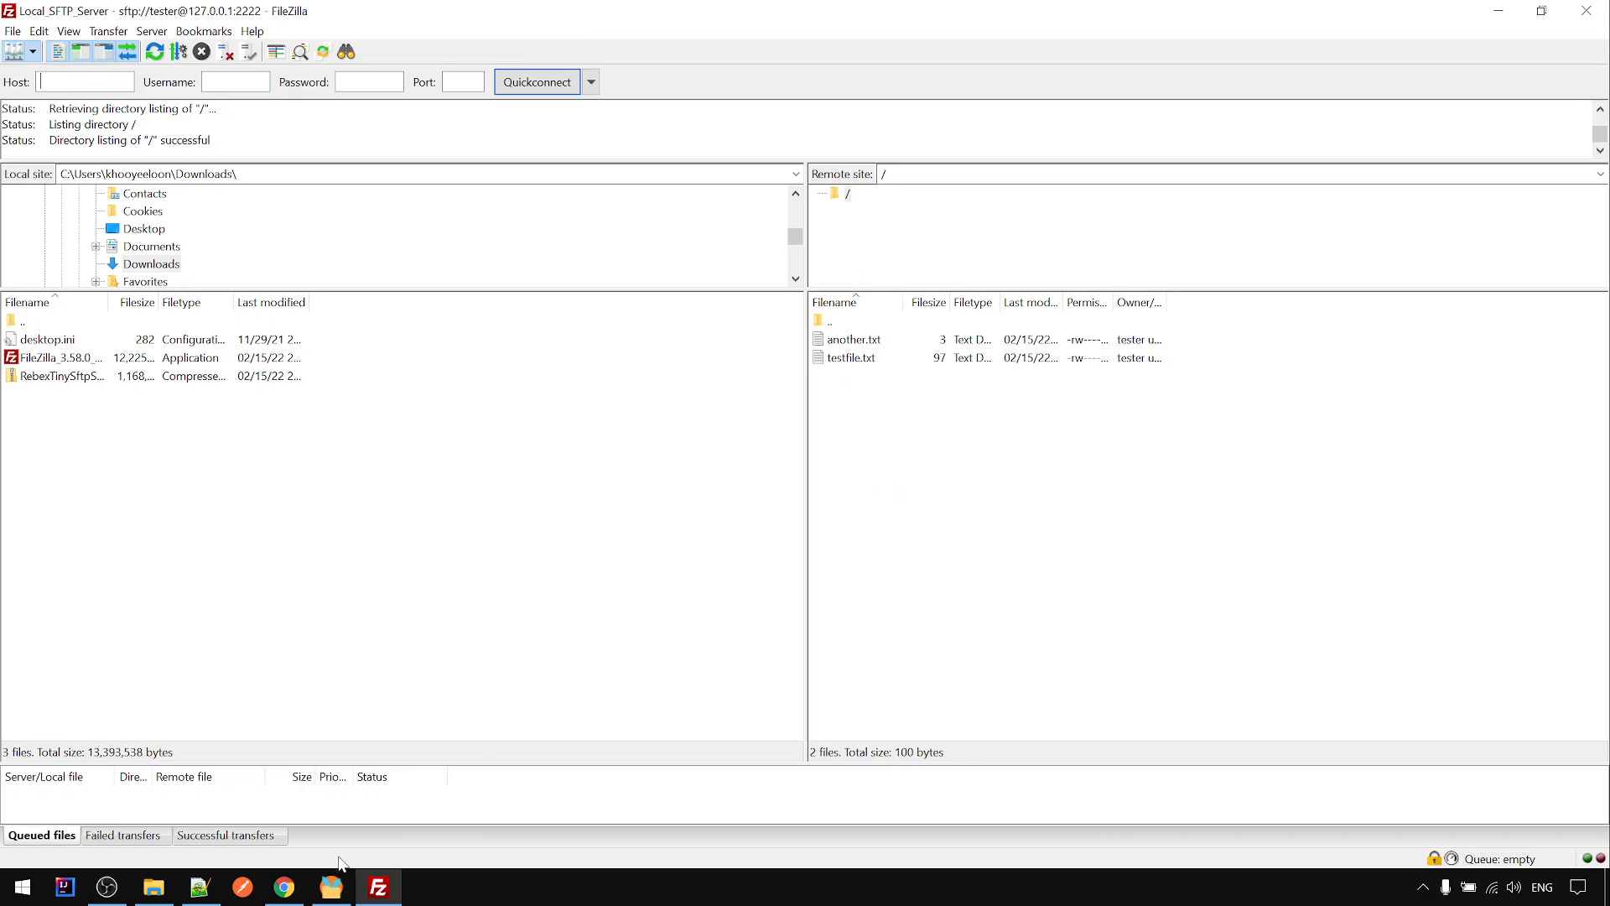
left_click(198, 886)
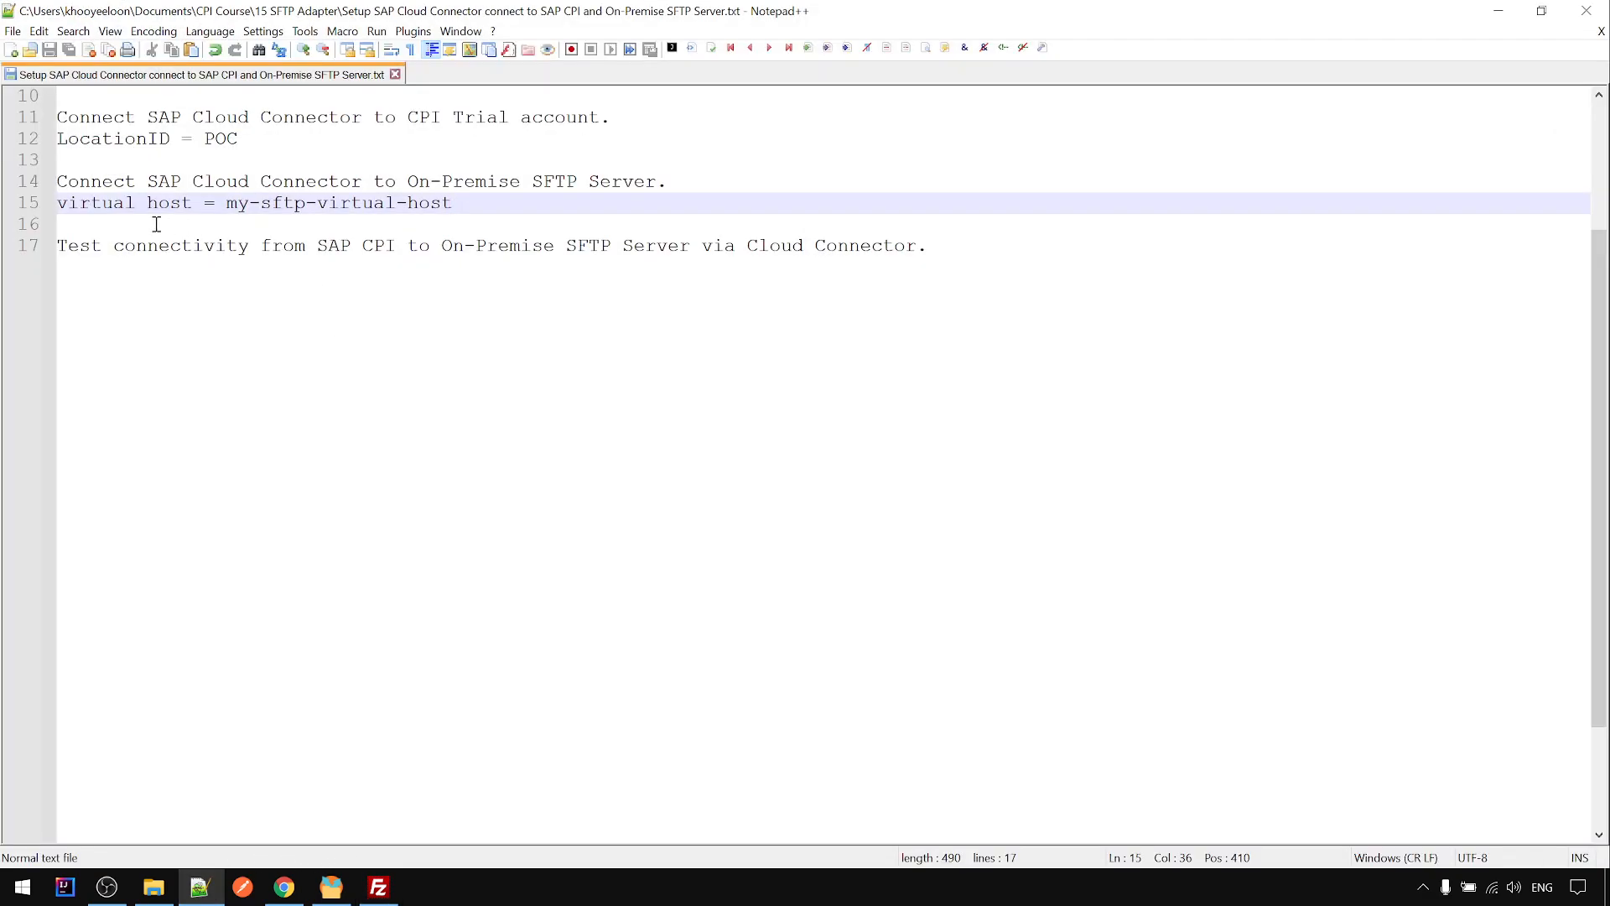
left_click(155, 224)
- Add 'Virtual port = 2222' on line 16 of the notes and save
type("Virtua")
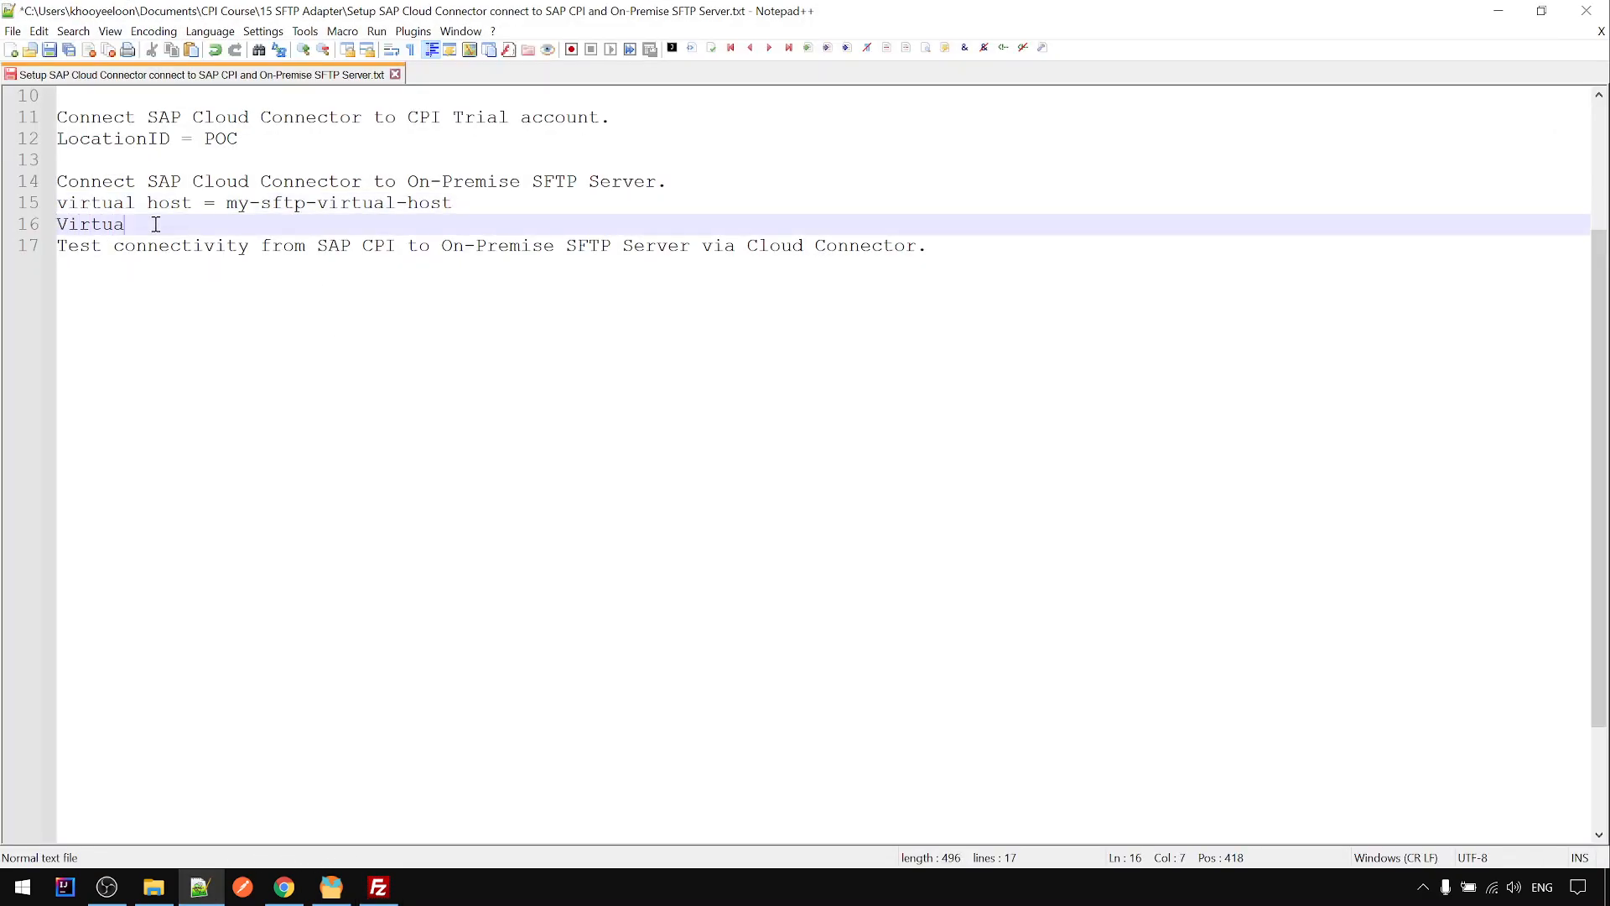
type("l ")
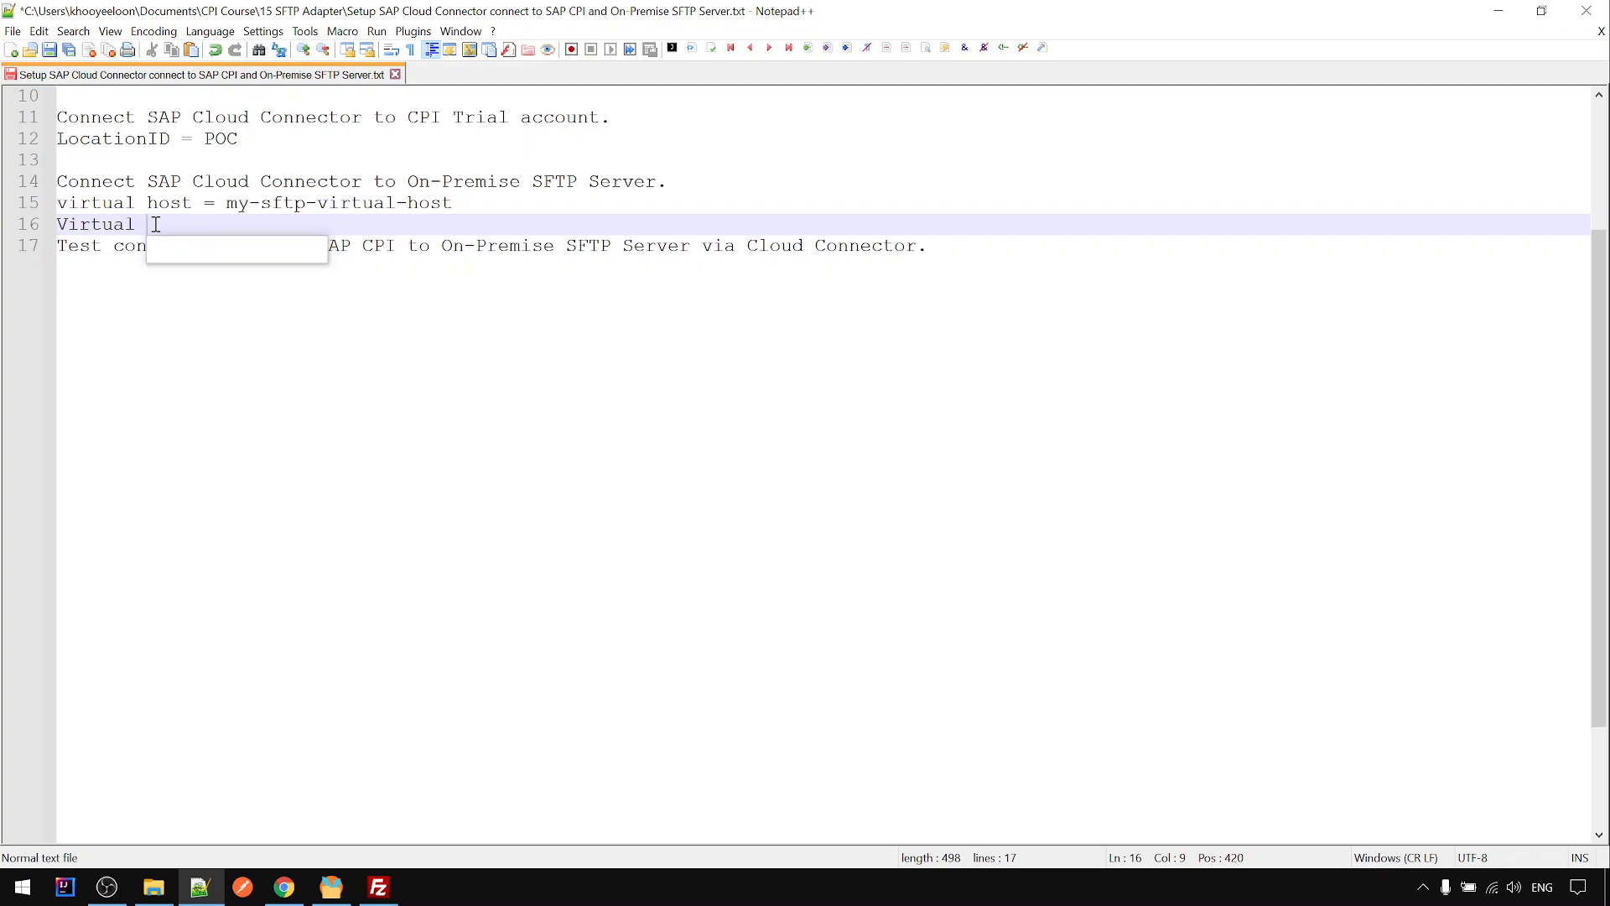
type("port = 2222")
key("Return")
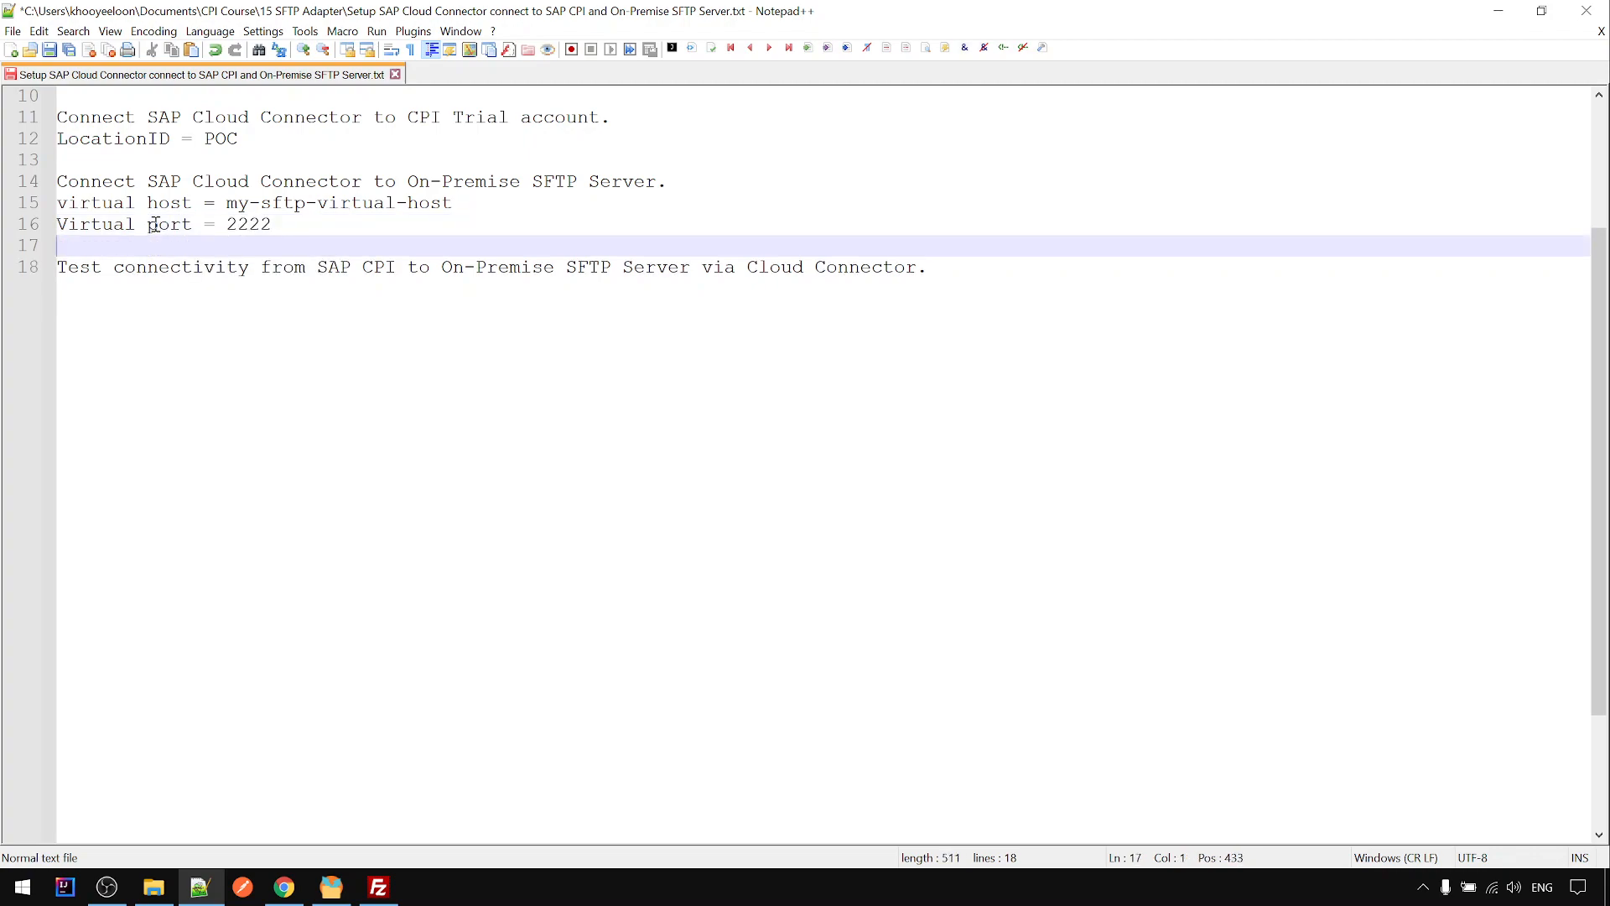
key("ctrl+s")
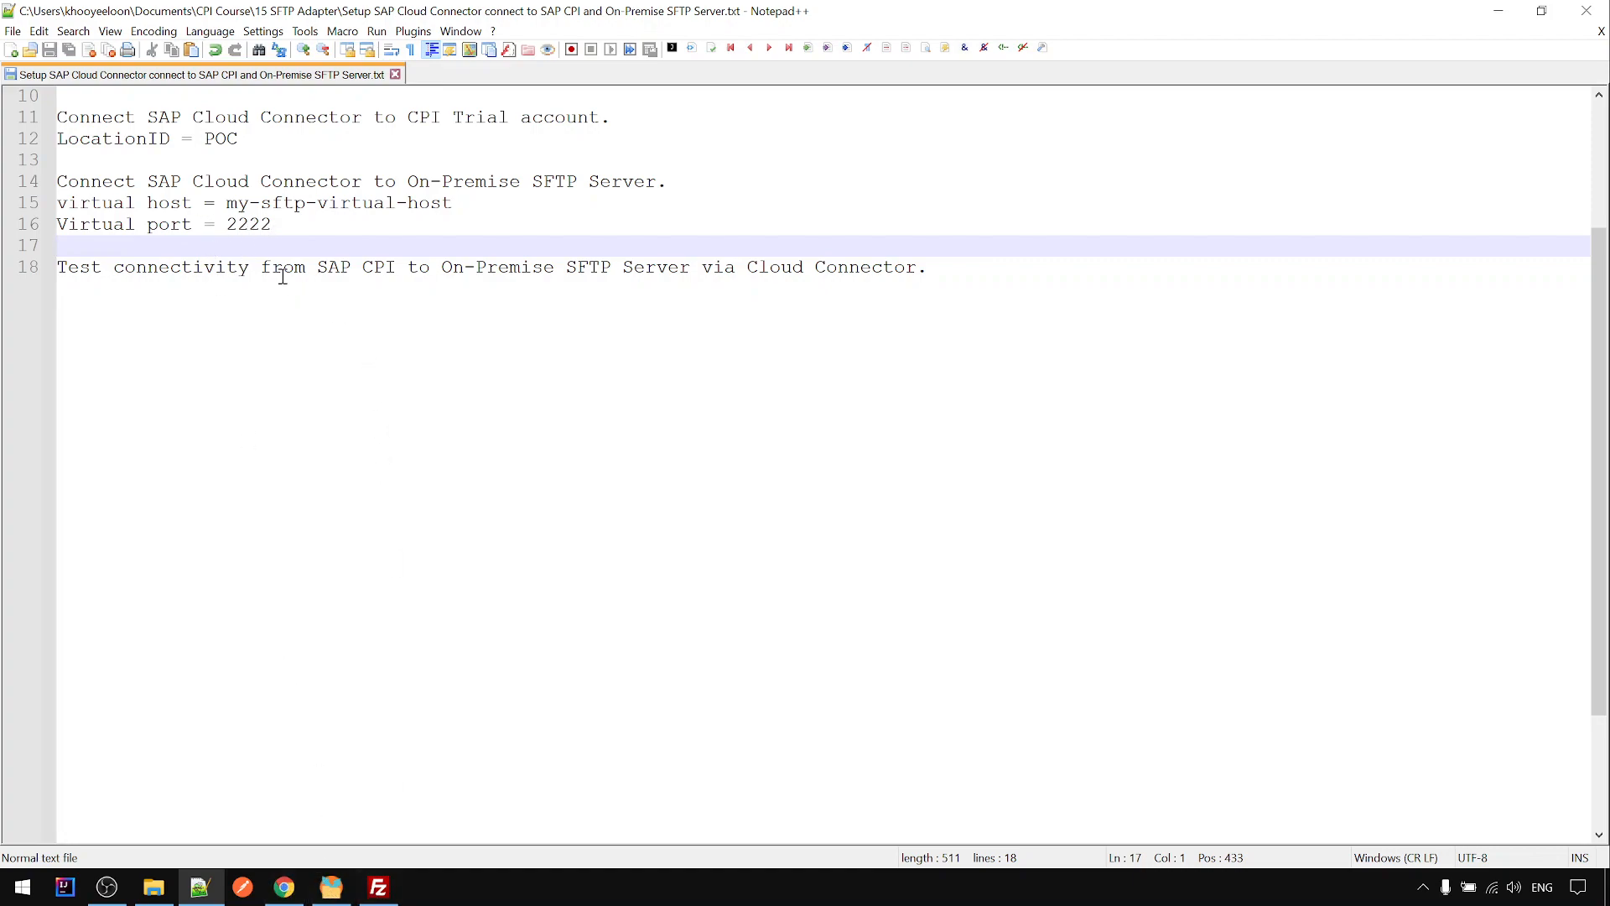
- Review the port and test connectivity lines in the notes, then return to Cloud Connector
double_click(251, 224)
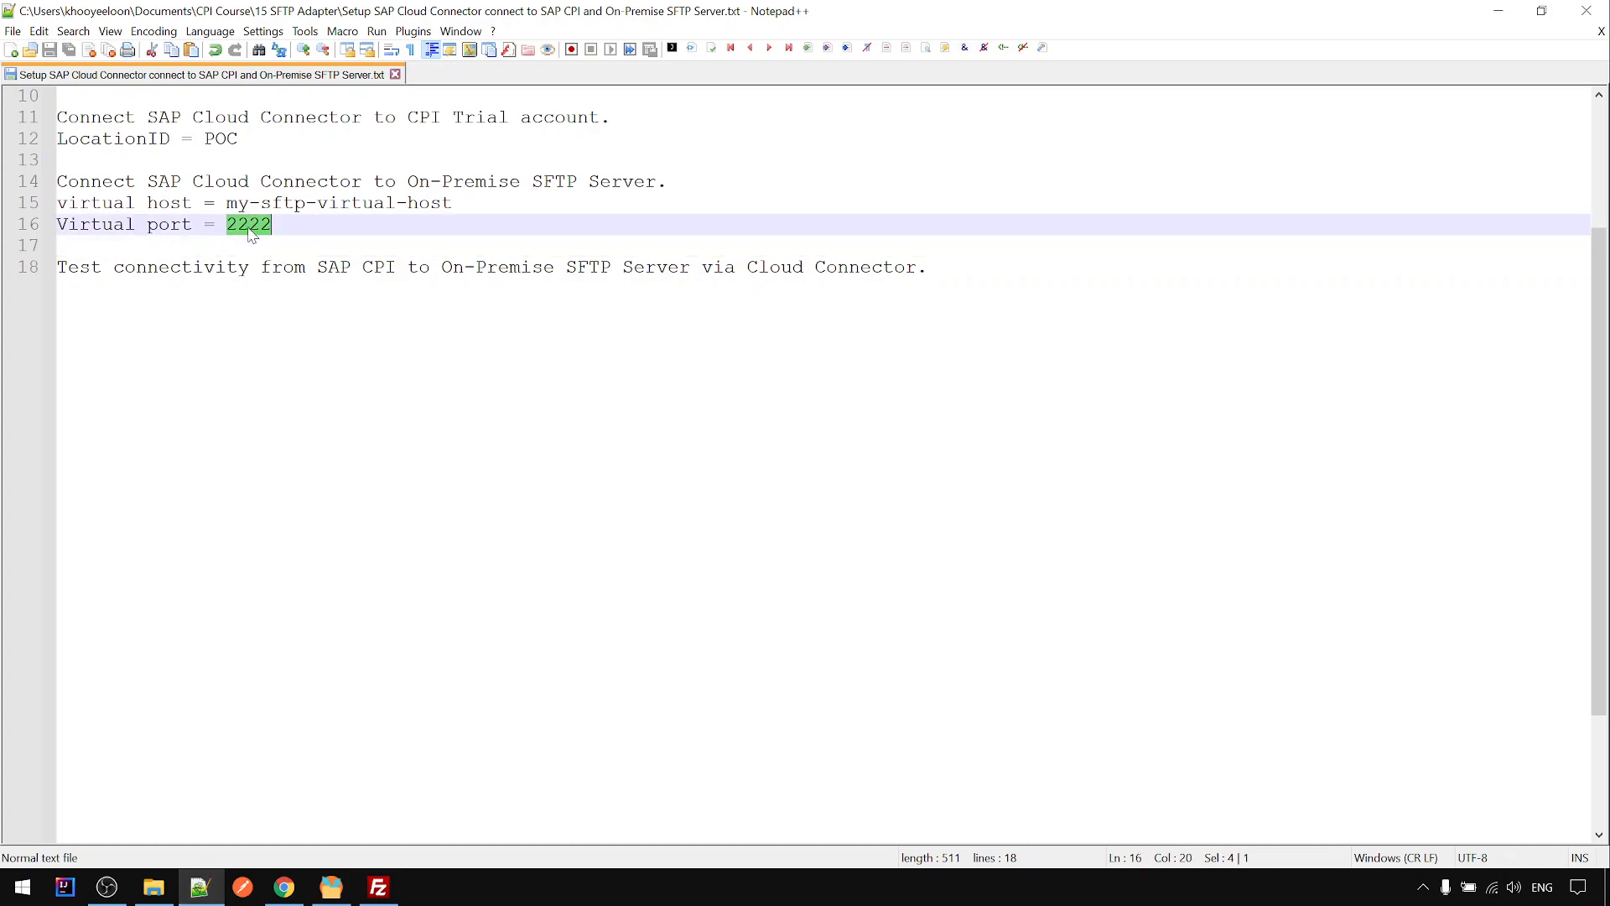
left_click(298, 309)
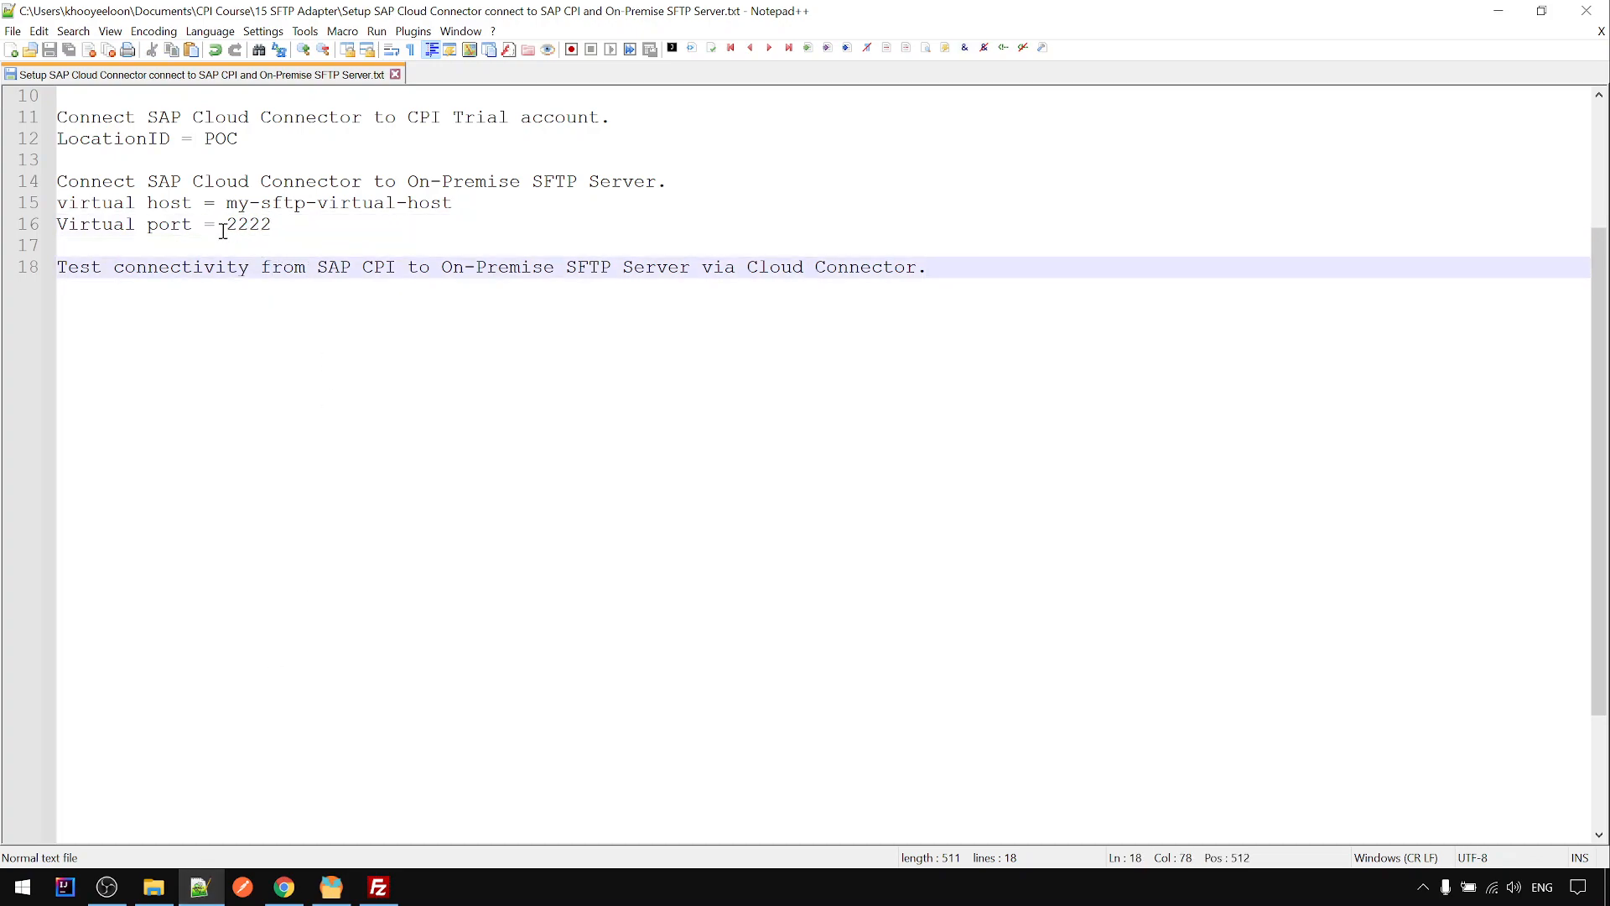
left_click_drag(226, 226, 271, 225)
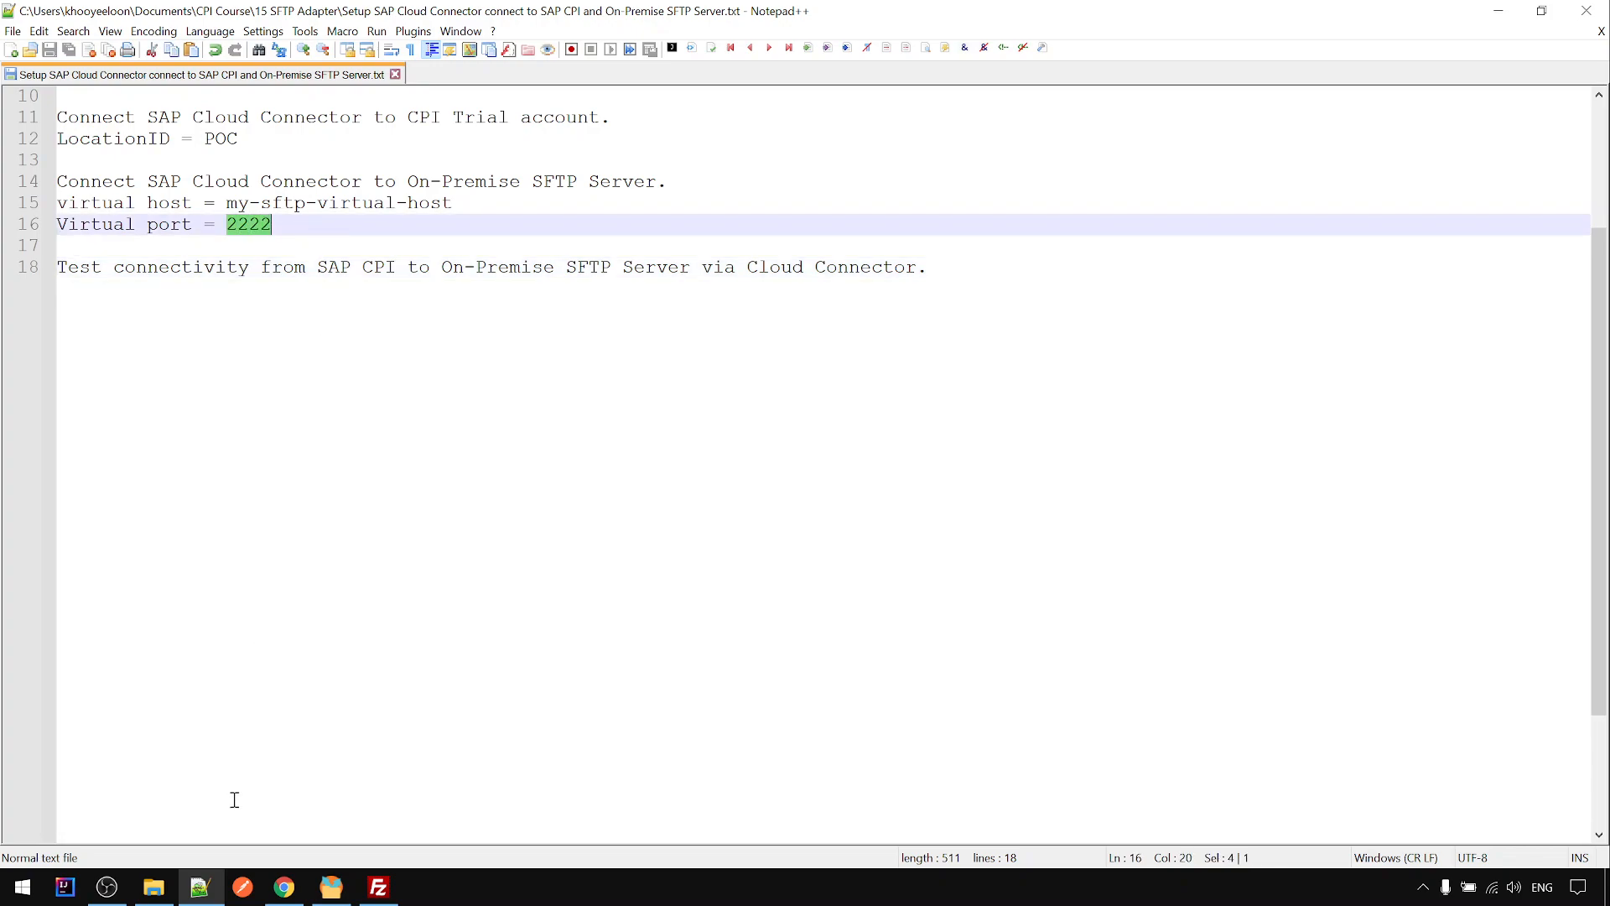
left_click(214, 898)
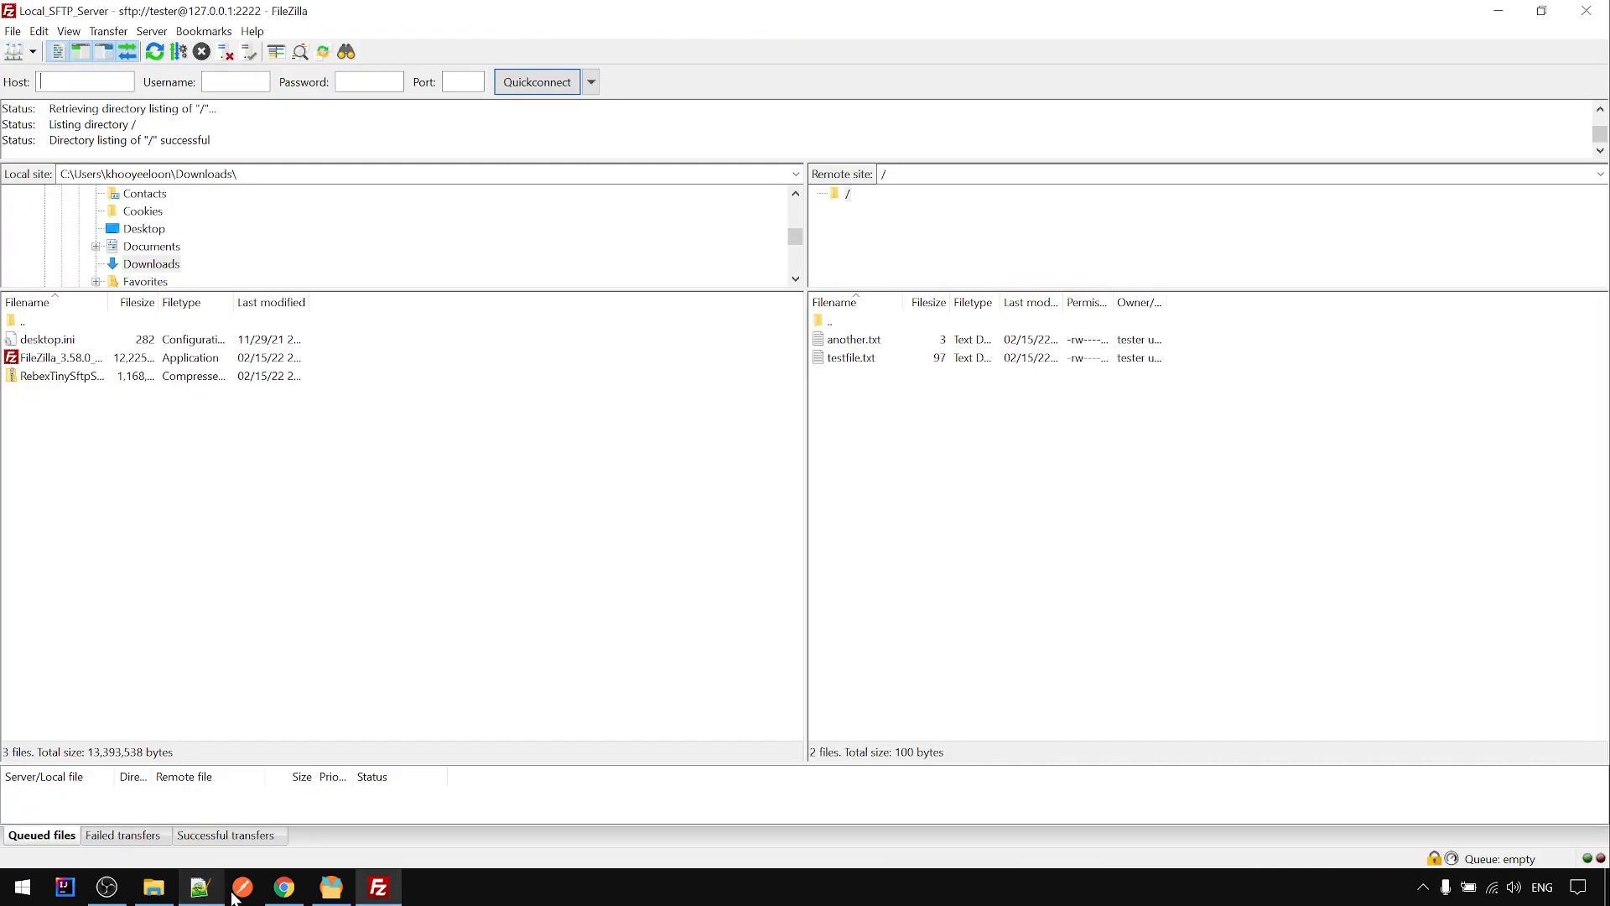
left_click(199, 886)
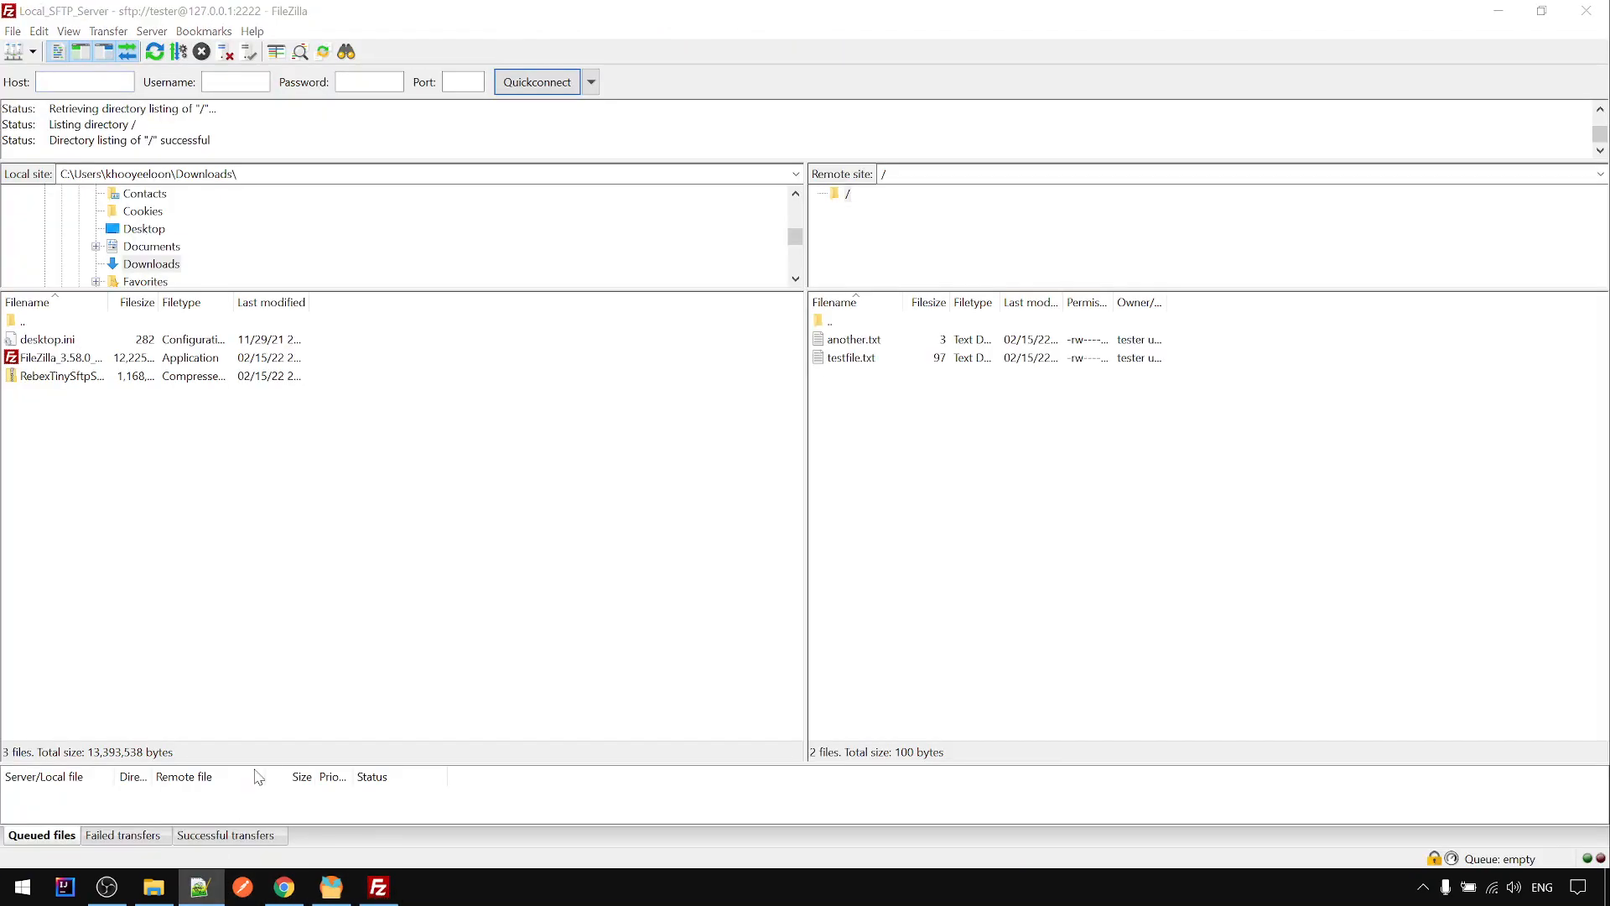
key("ctrl+End")
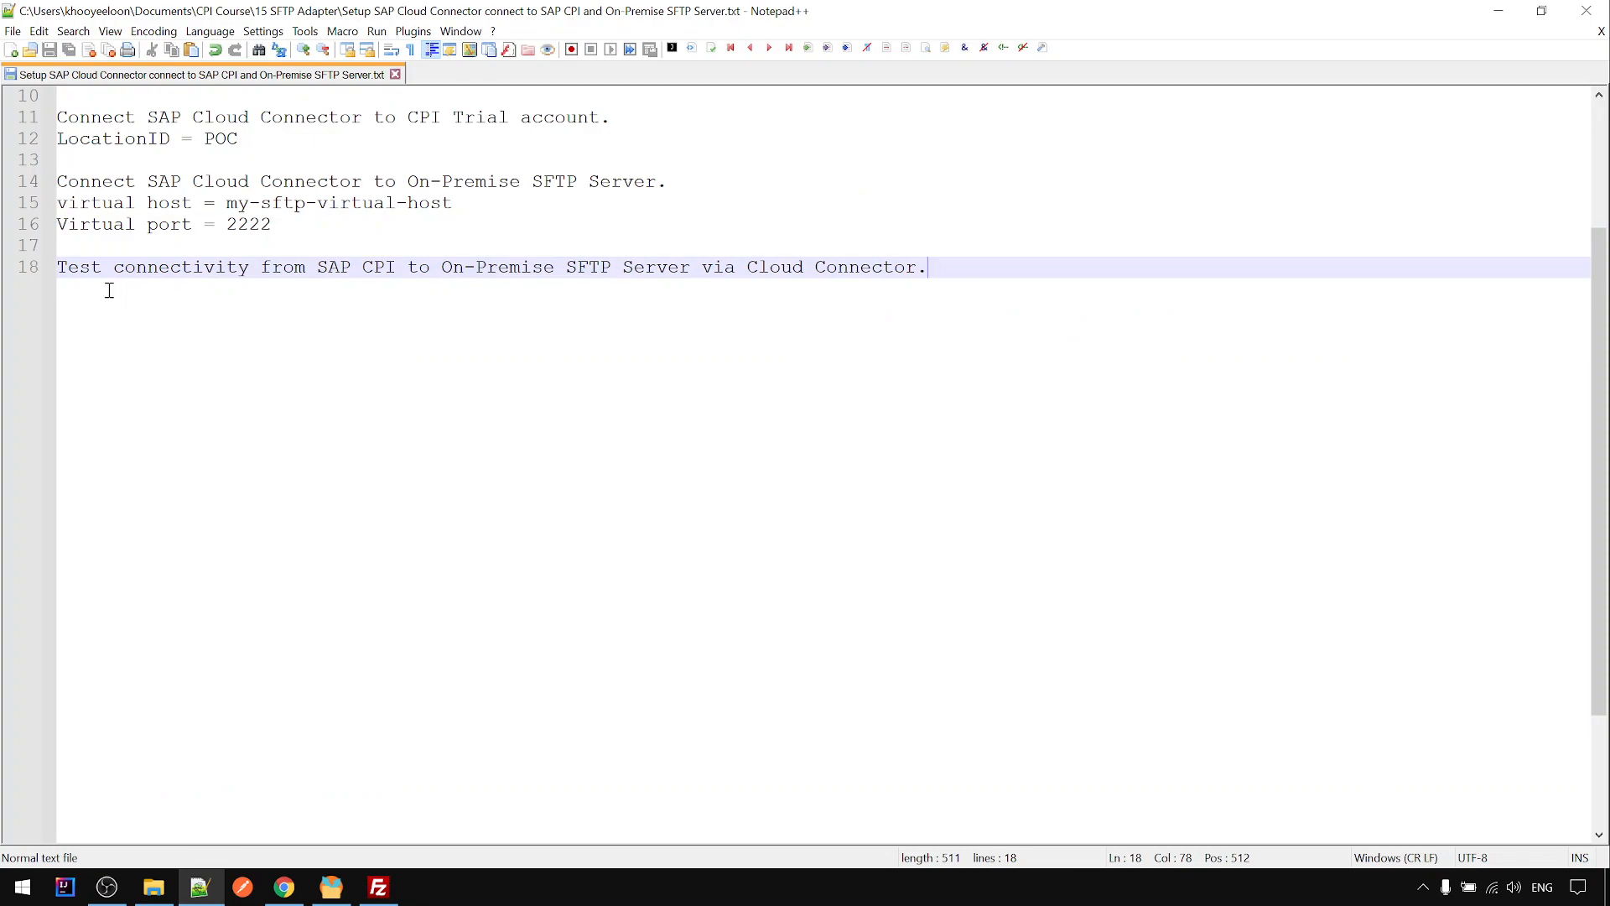
left_click_drag(62, 270, 564, 265)
left_click_drag(566, 264, 998, 273)
left_click(913, 320)
left_click(283, 886)
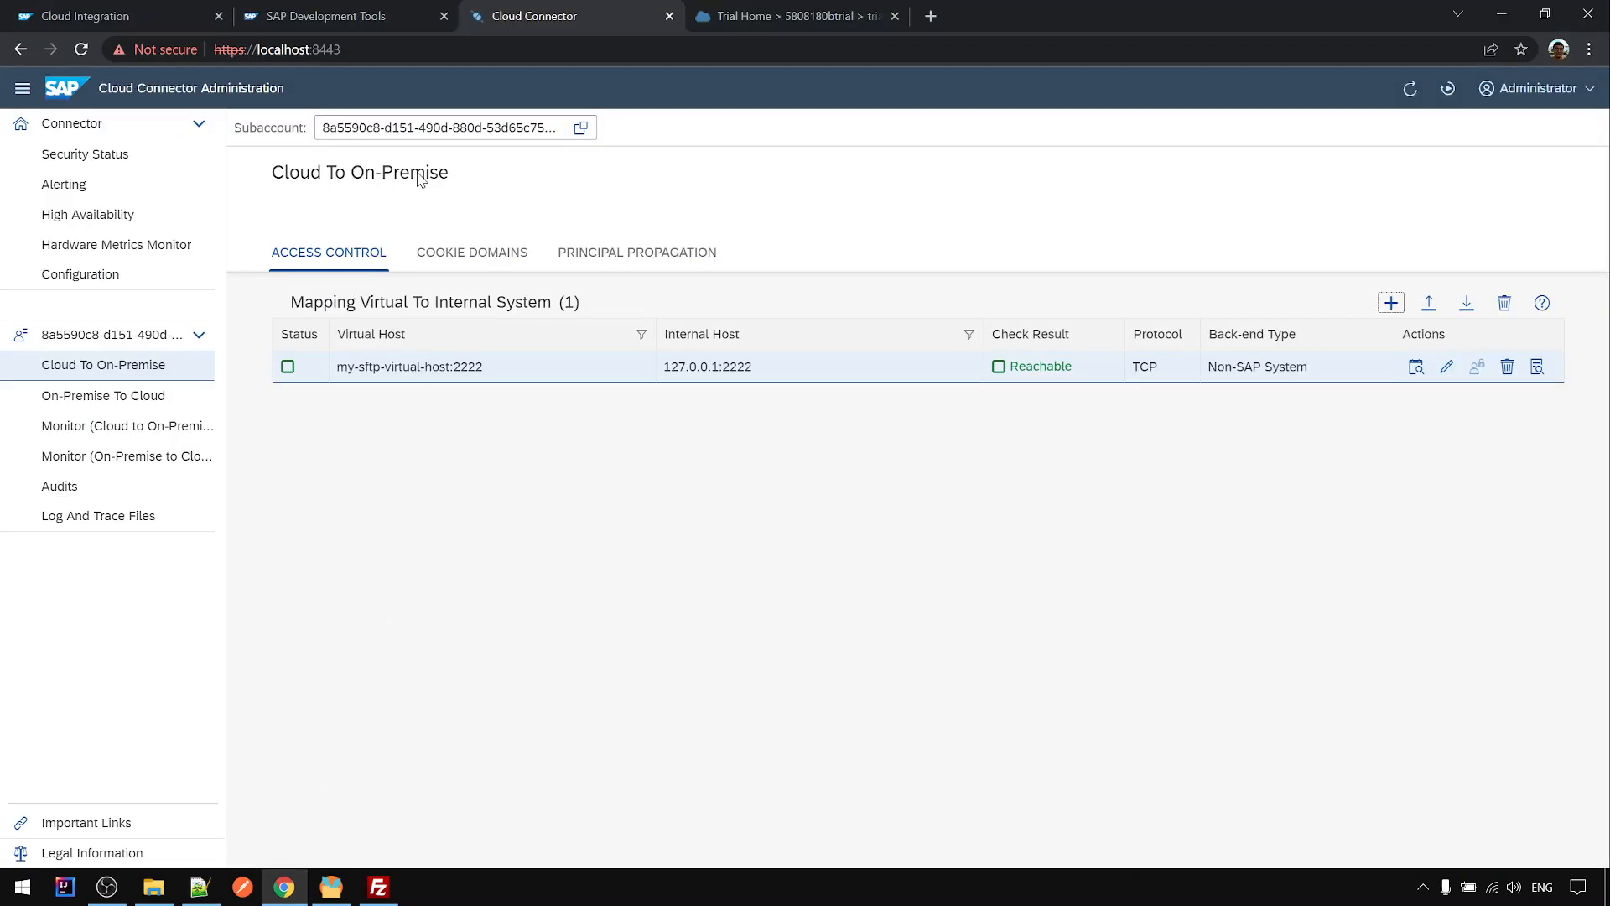
- Visit Cloud Integration's Connectivity Tests page and duplicate the Cloud Integration browser tab
left_click(131, 18)
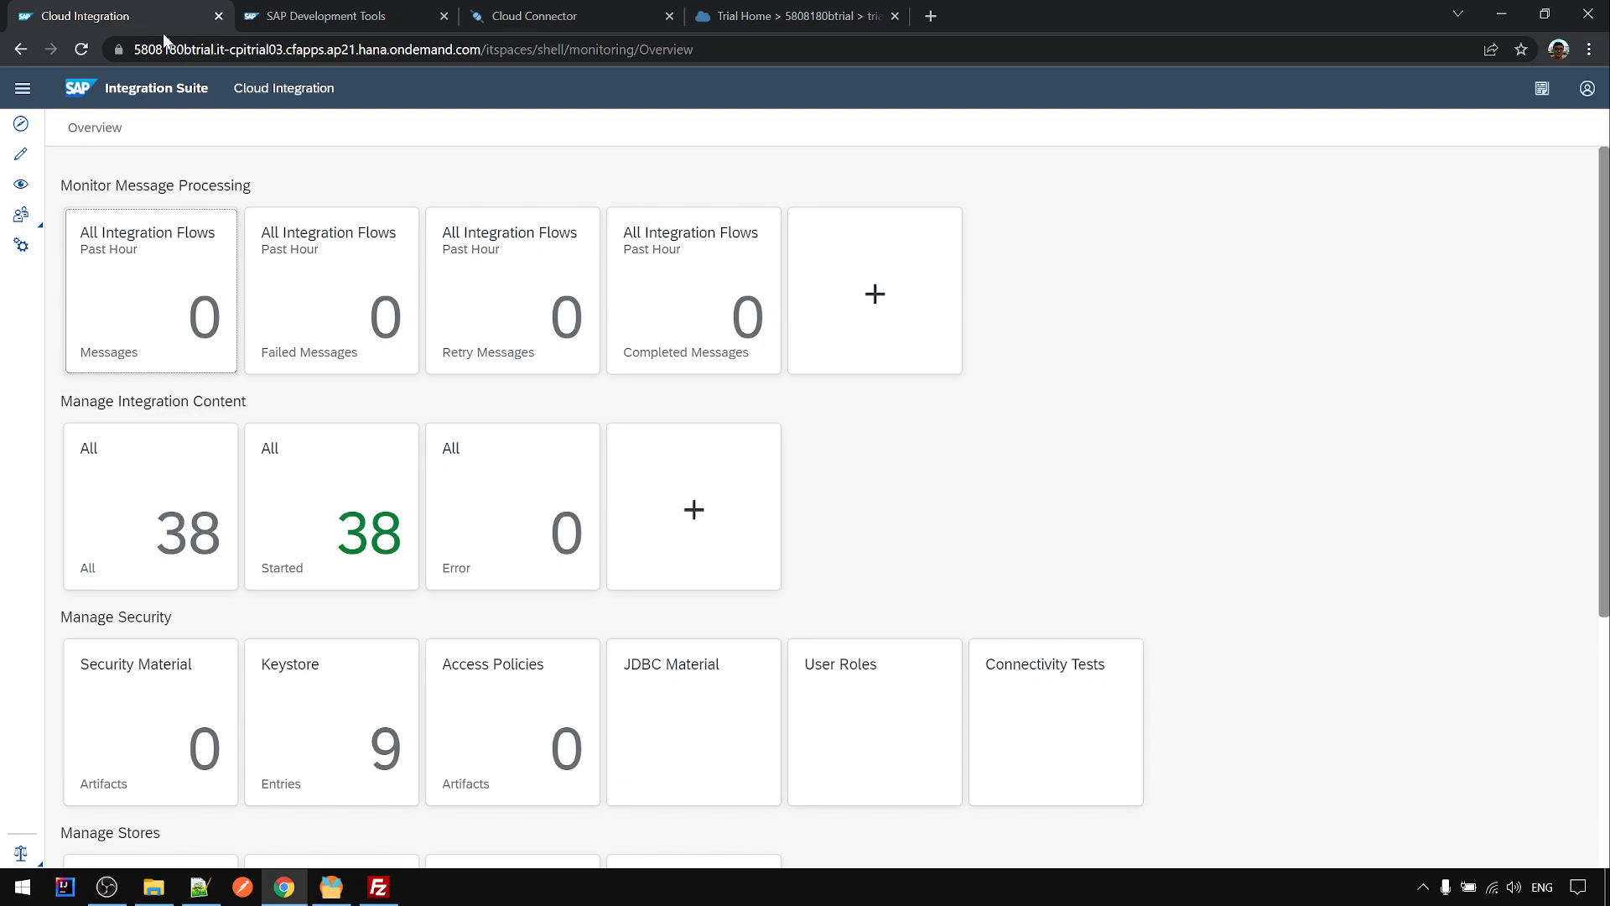
scroll(166, 310, "down", 1)
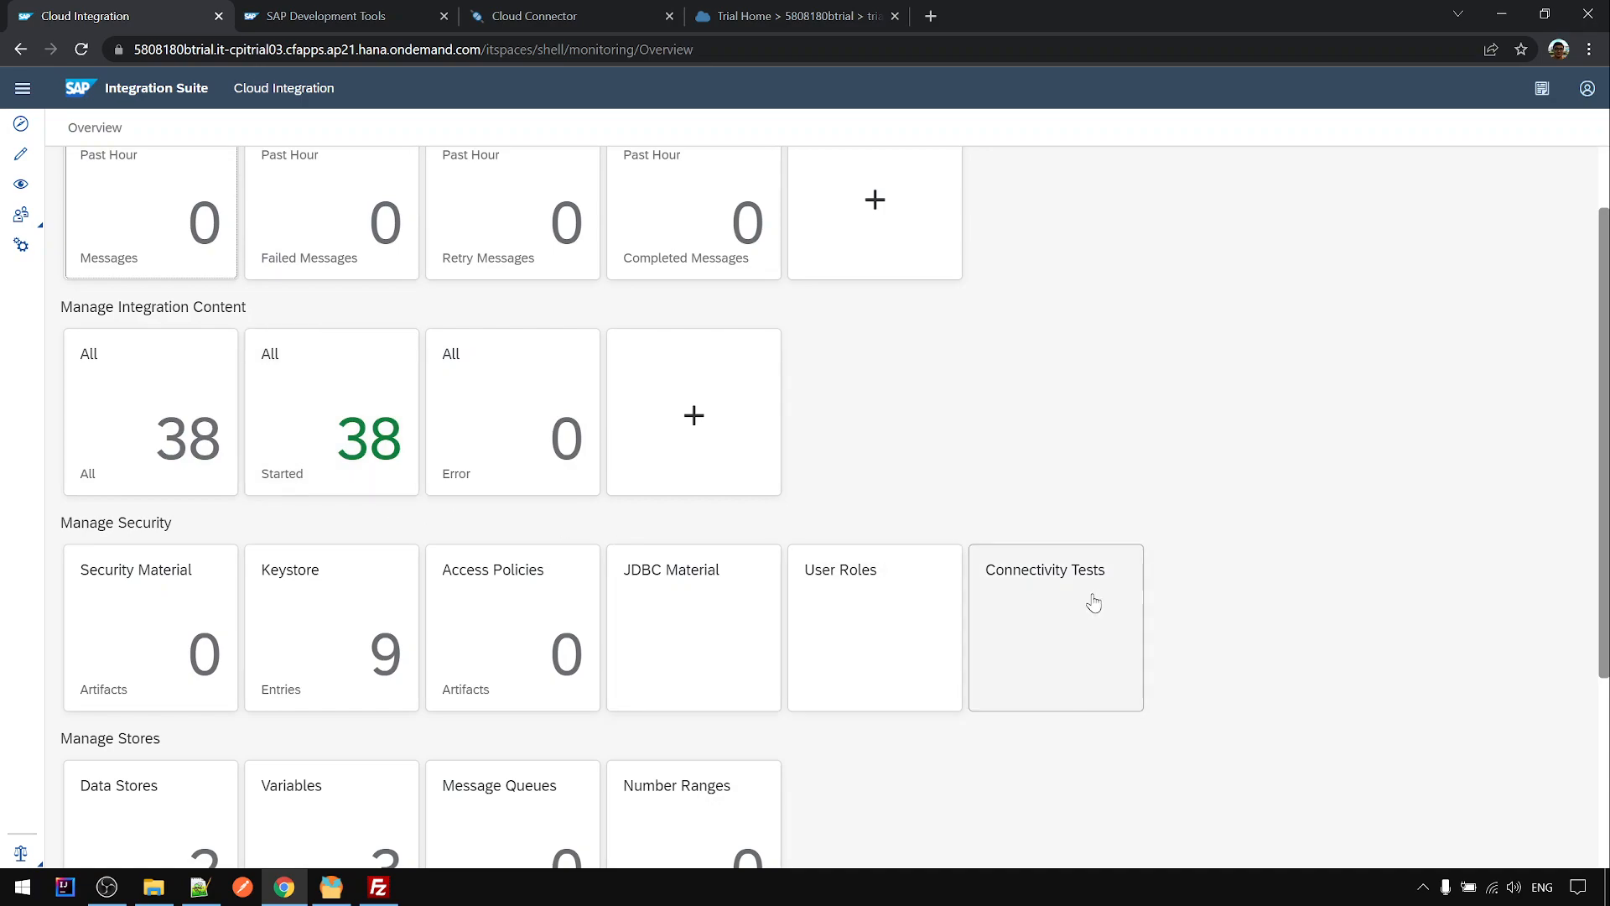
left_click(1071, 642)
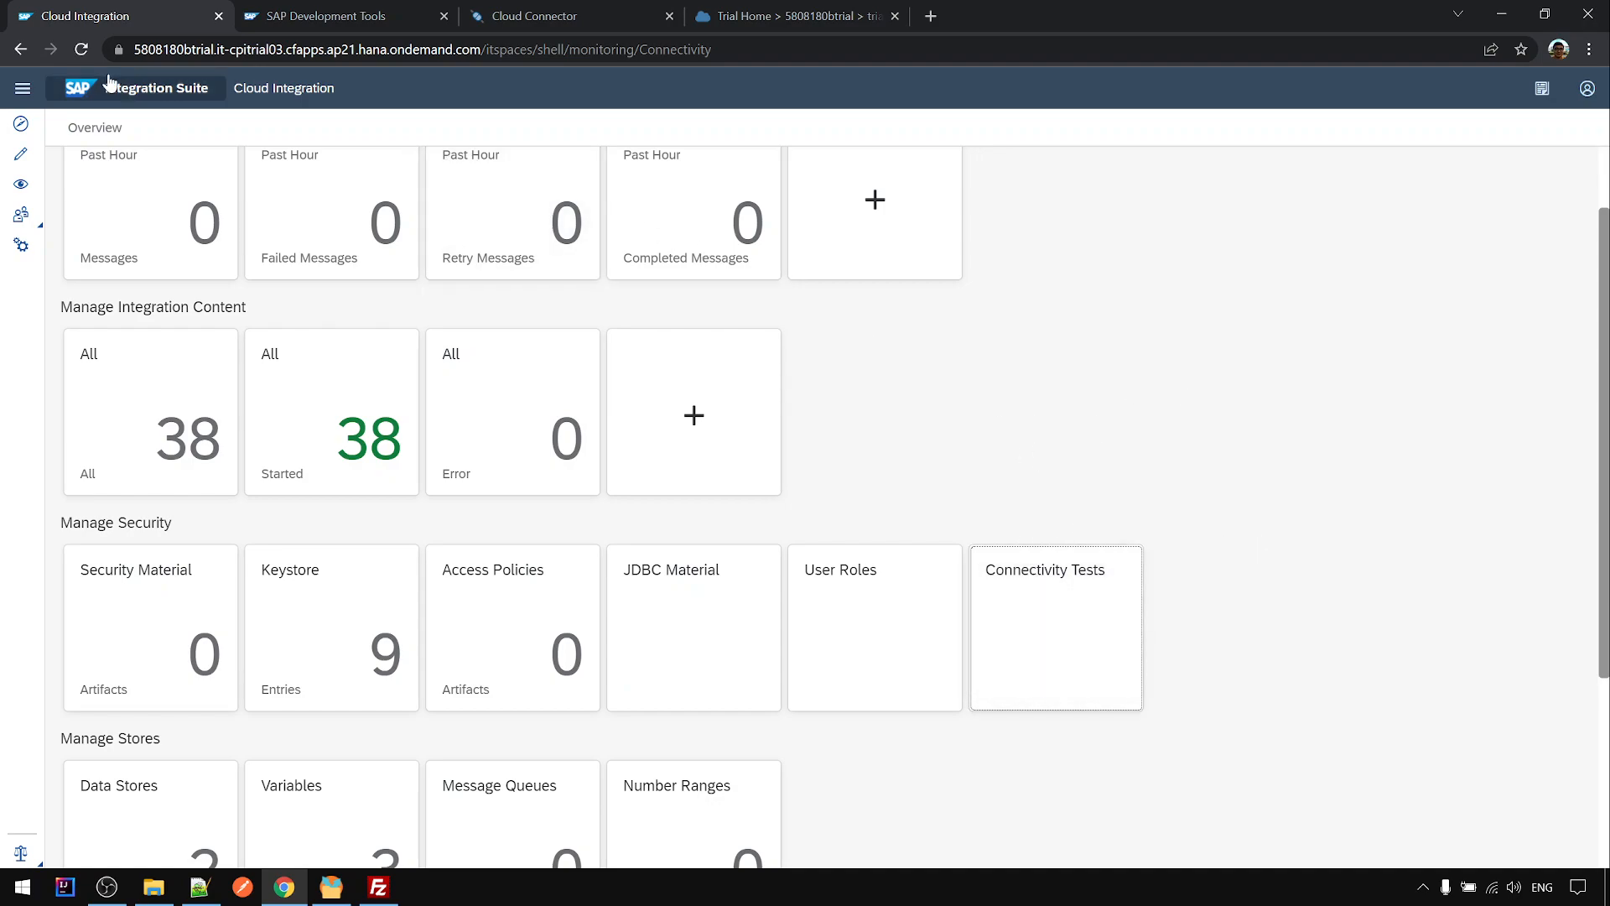
left_click(82, 48)
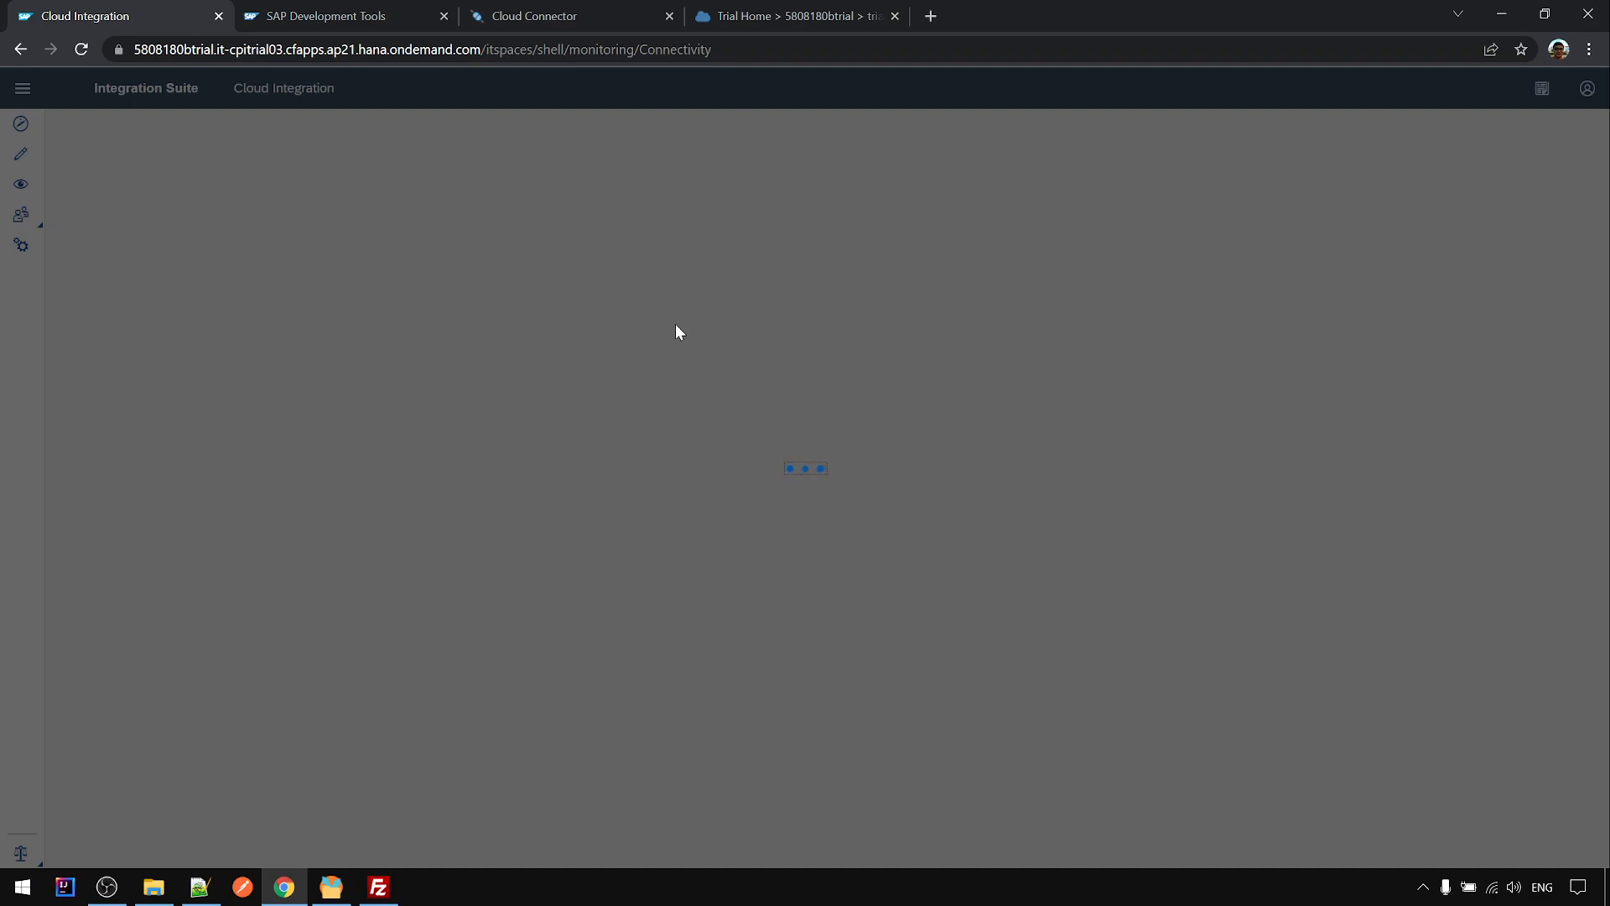
right_click(175, 14)
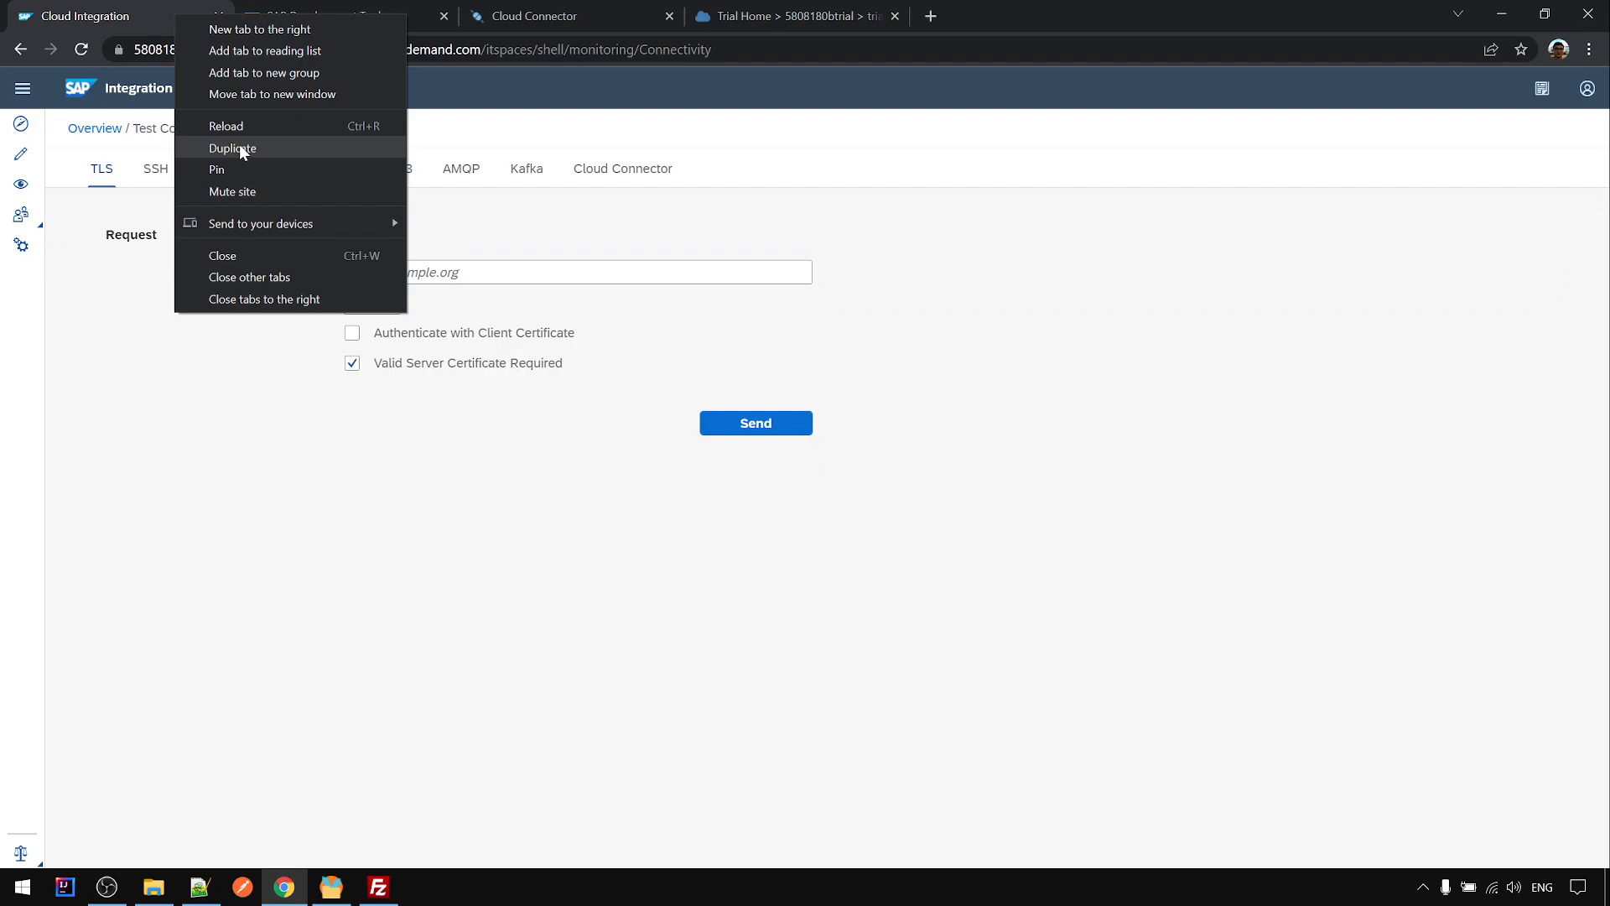
key("Escape")
left_click(157, 25)
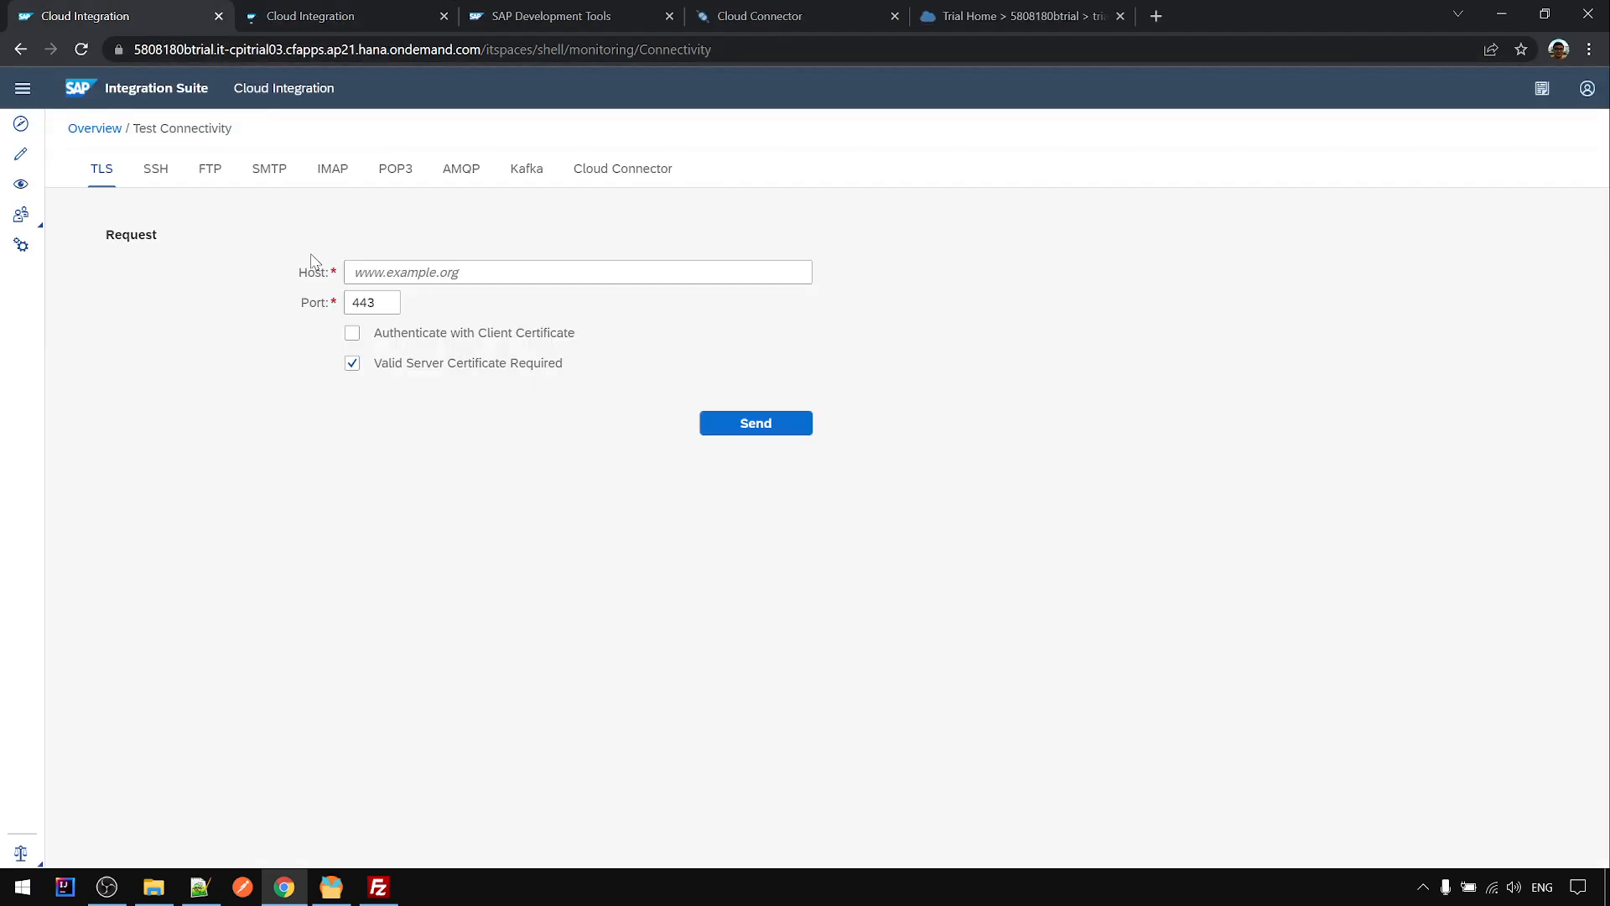
- Fill the SSH test's Host with my-sftp-virtual-host copied from the setup notes
left_click(156, 174)
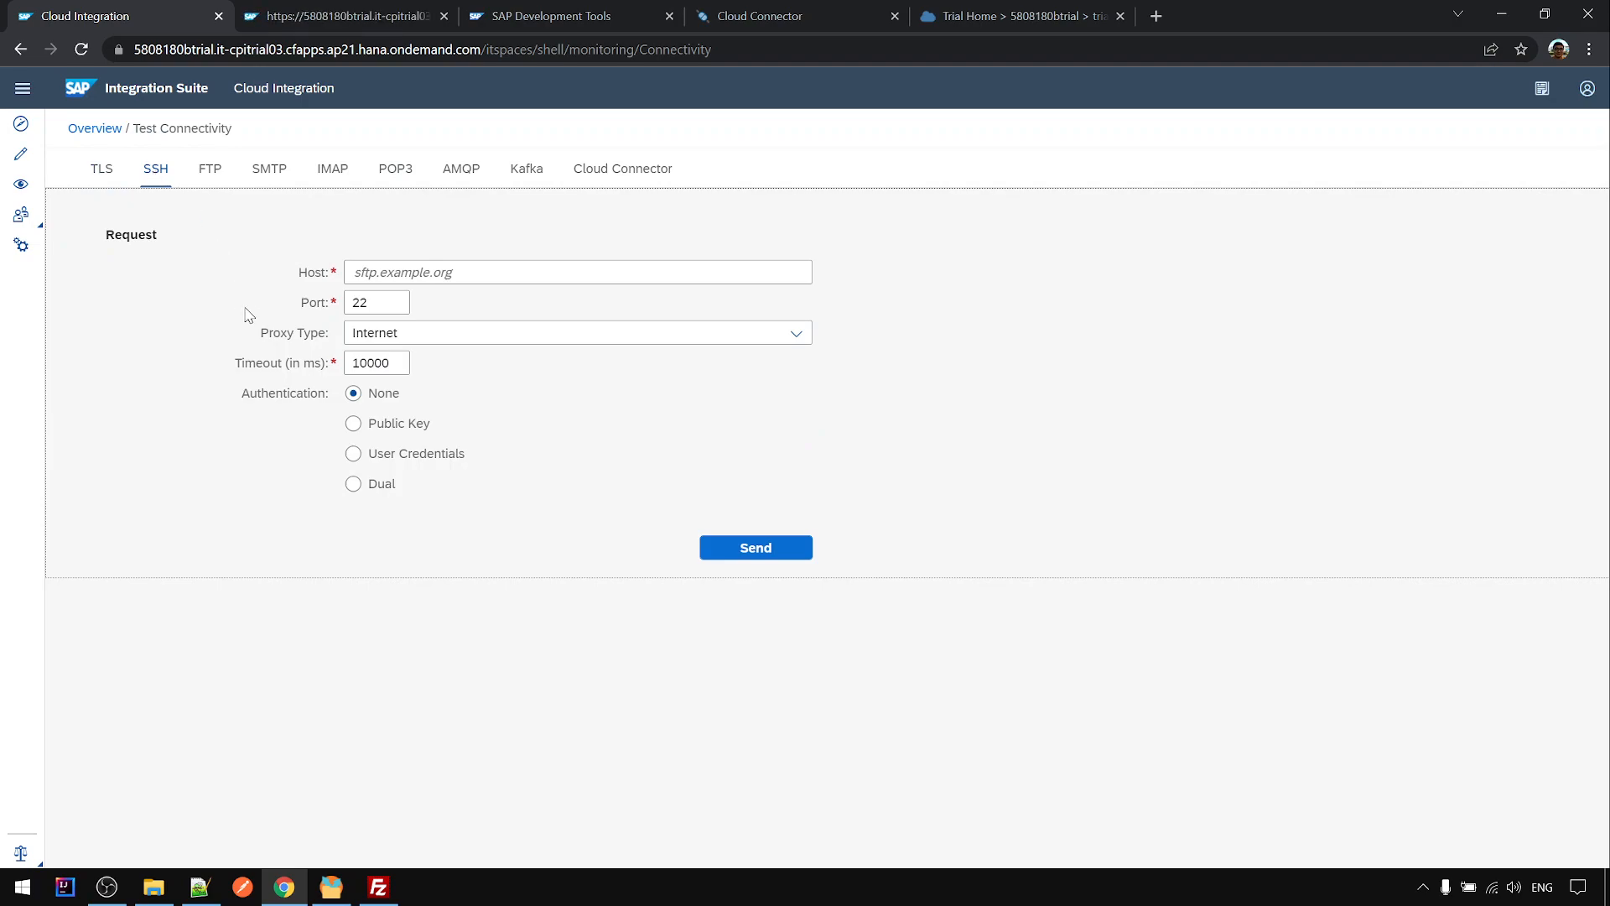
left_click(389, 275)
left_click(396, 267)
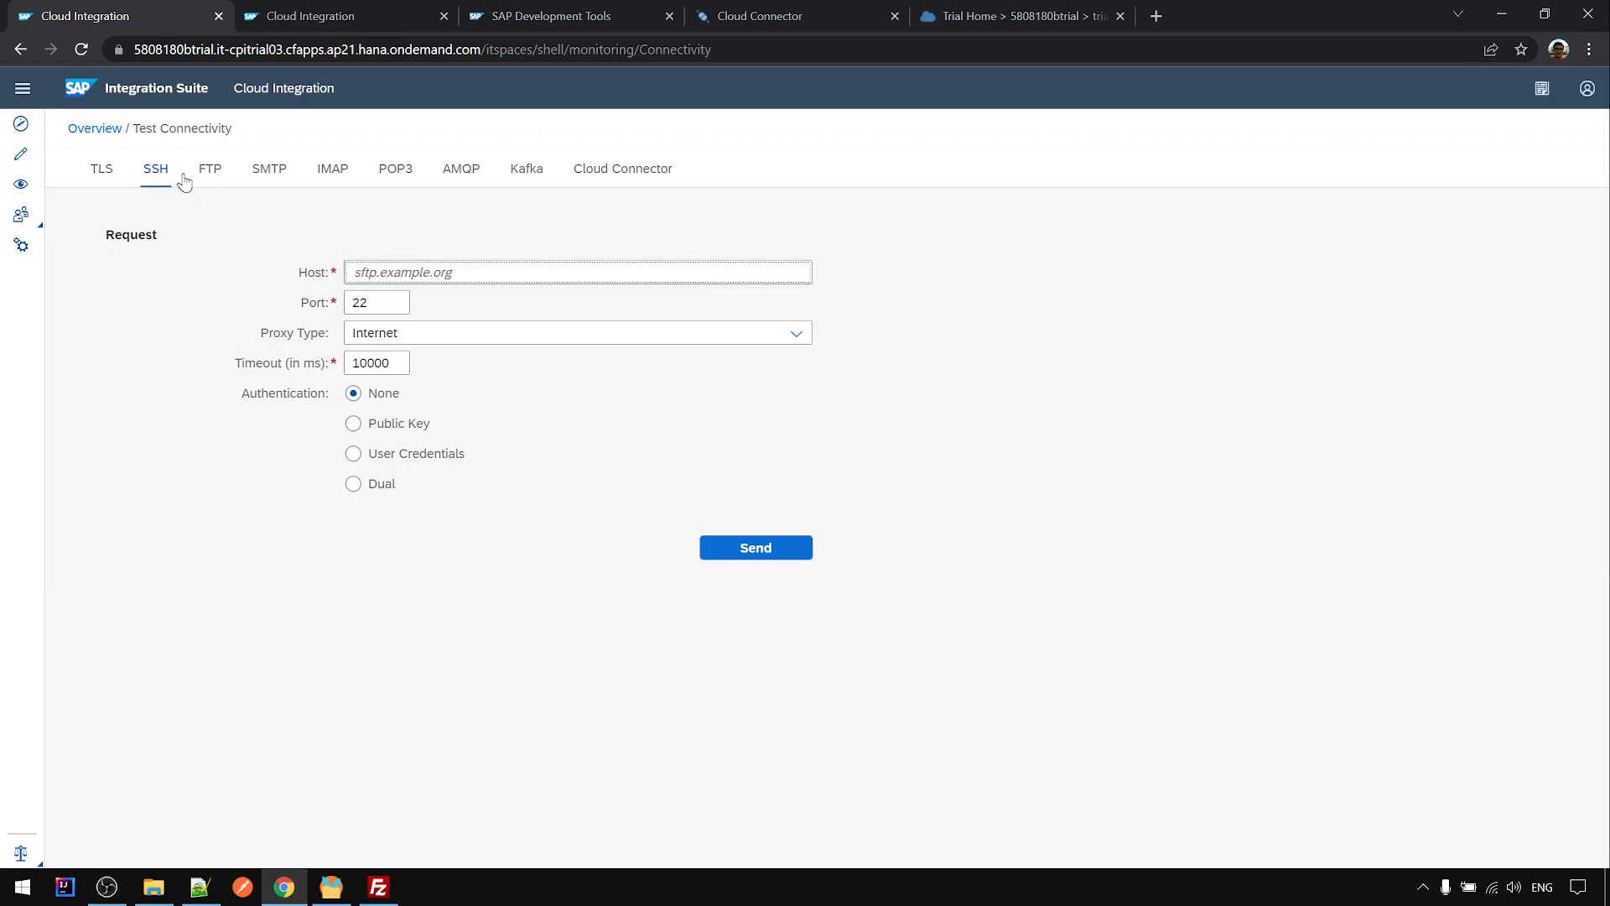
left_click(199, 886)
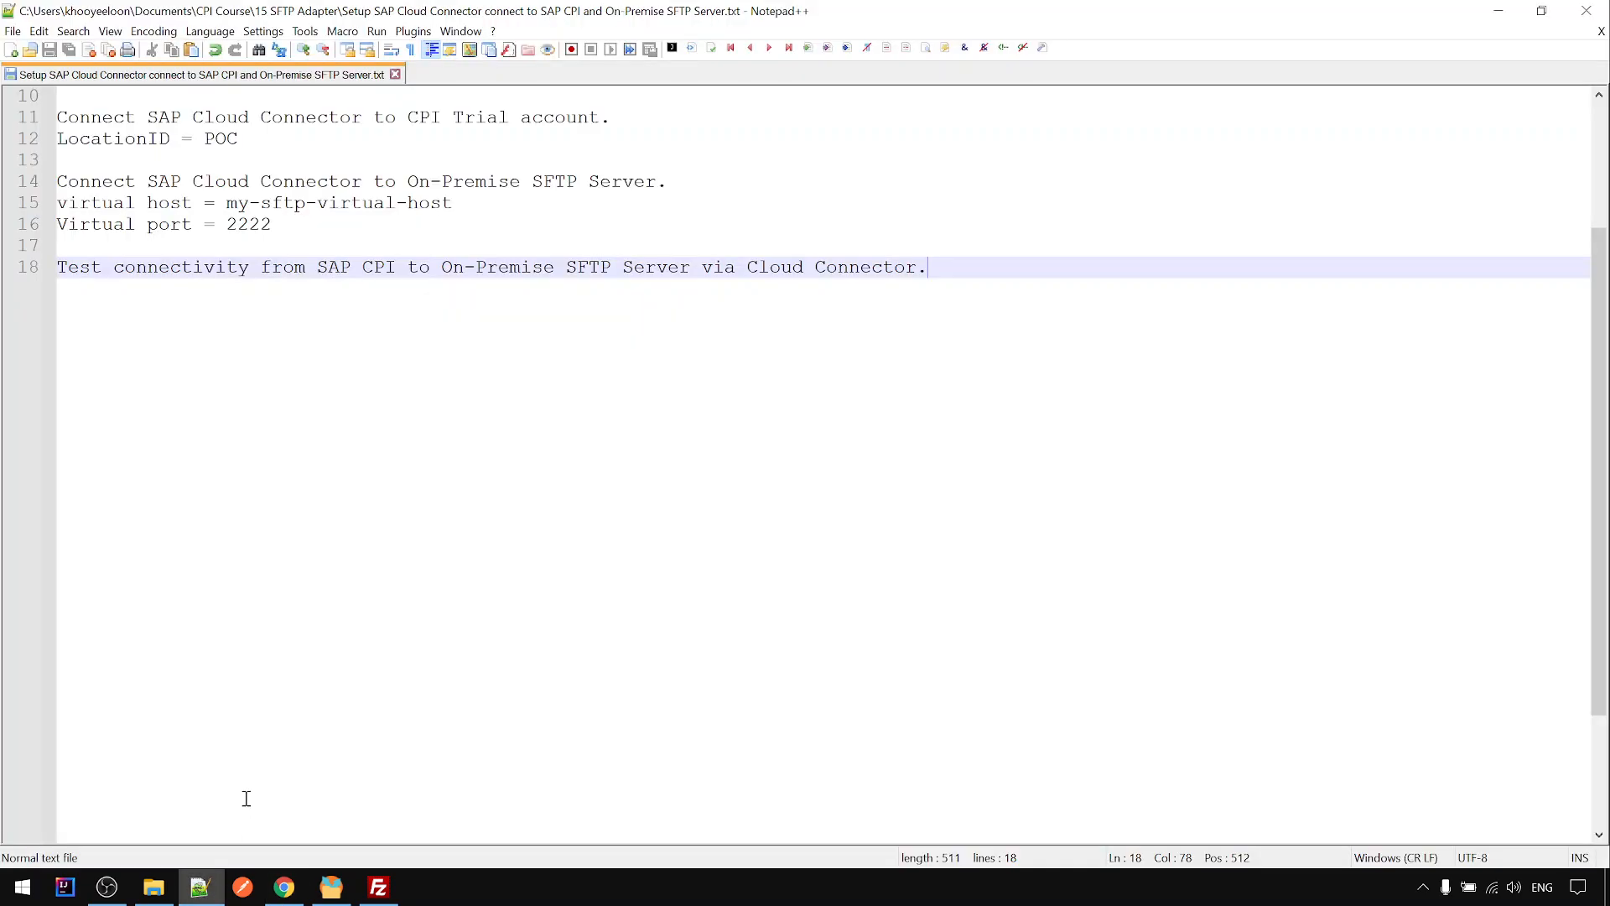
left_click_drag(229, 209, 468, 212)
key("ctrl+c")
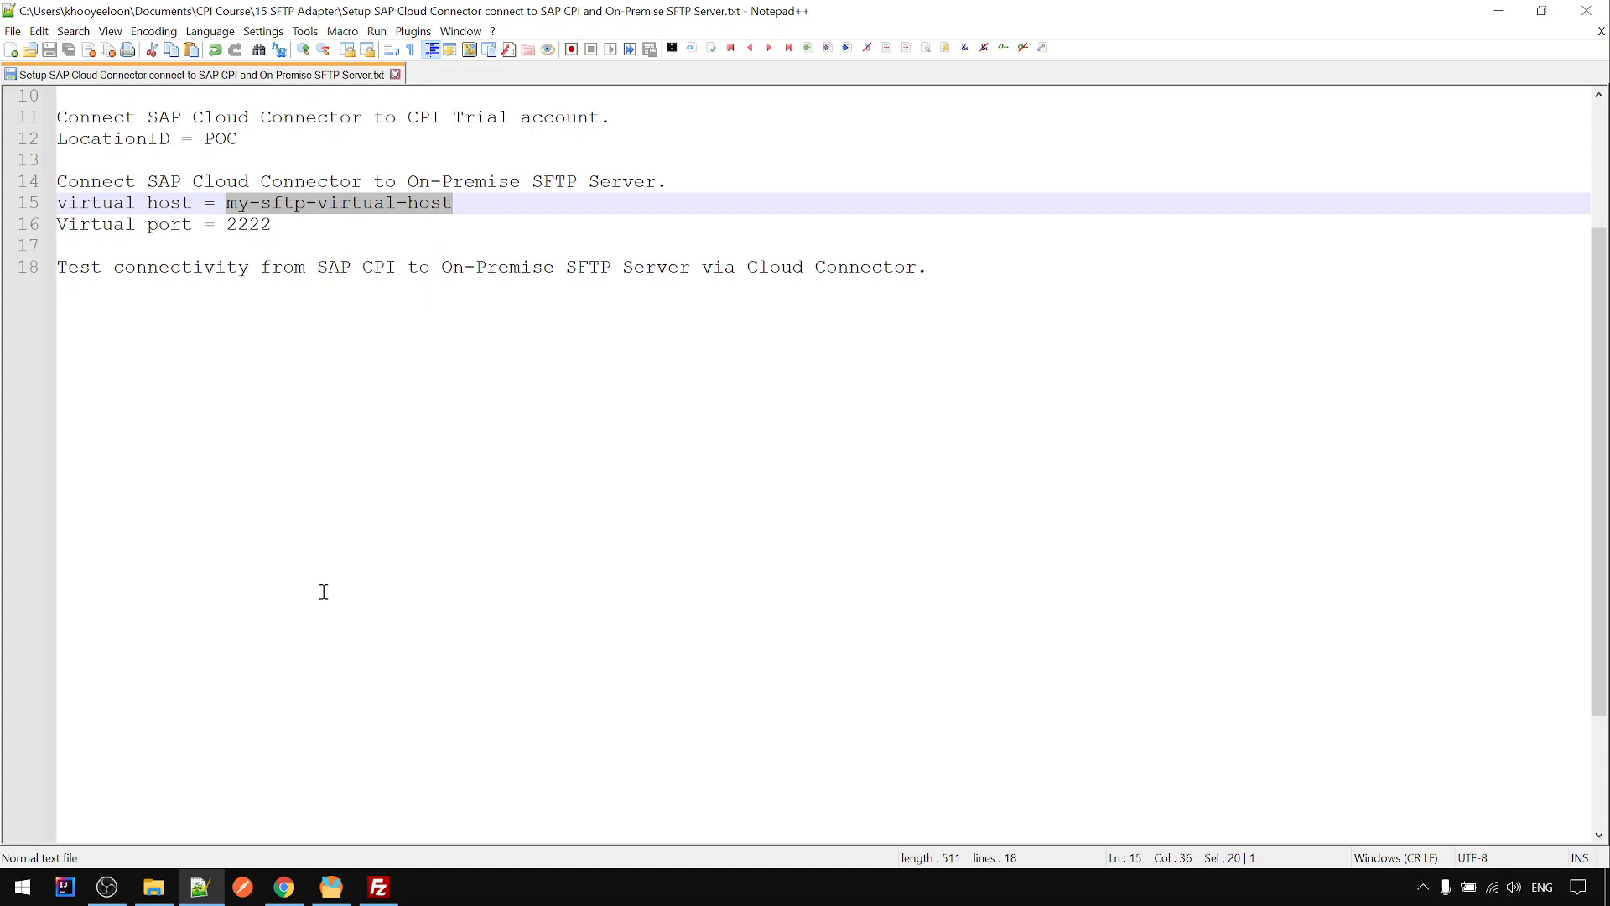
left_click(191, 894)
- Test SSH to my-sftp-virtual-host on port 2222 via the On-Premise proxy with Location ID POC
key("ctrl+v")
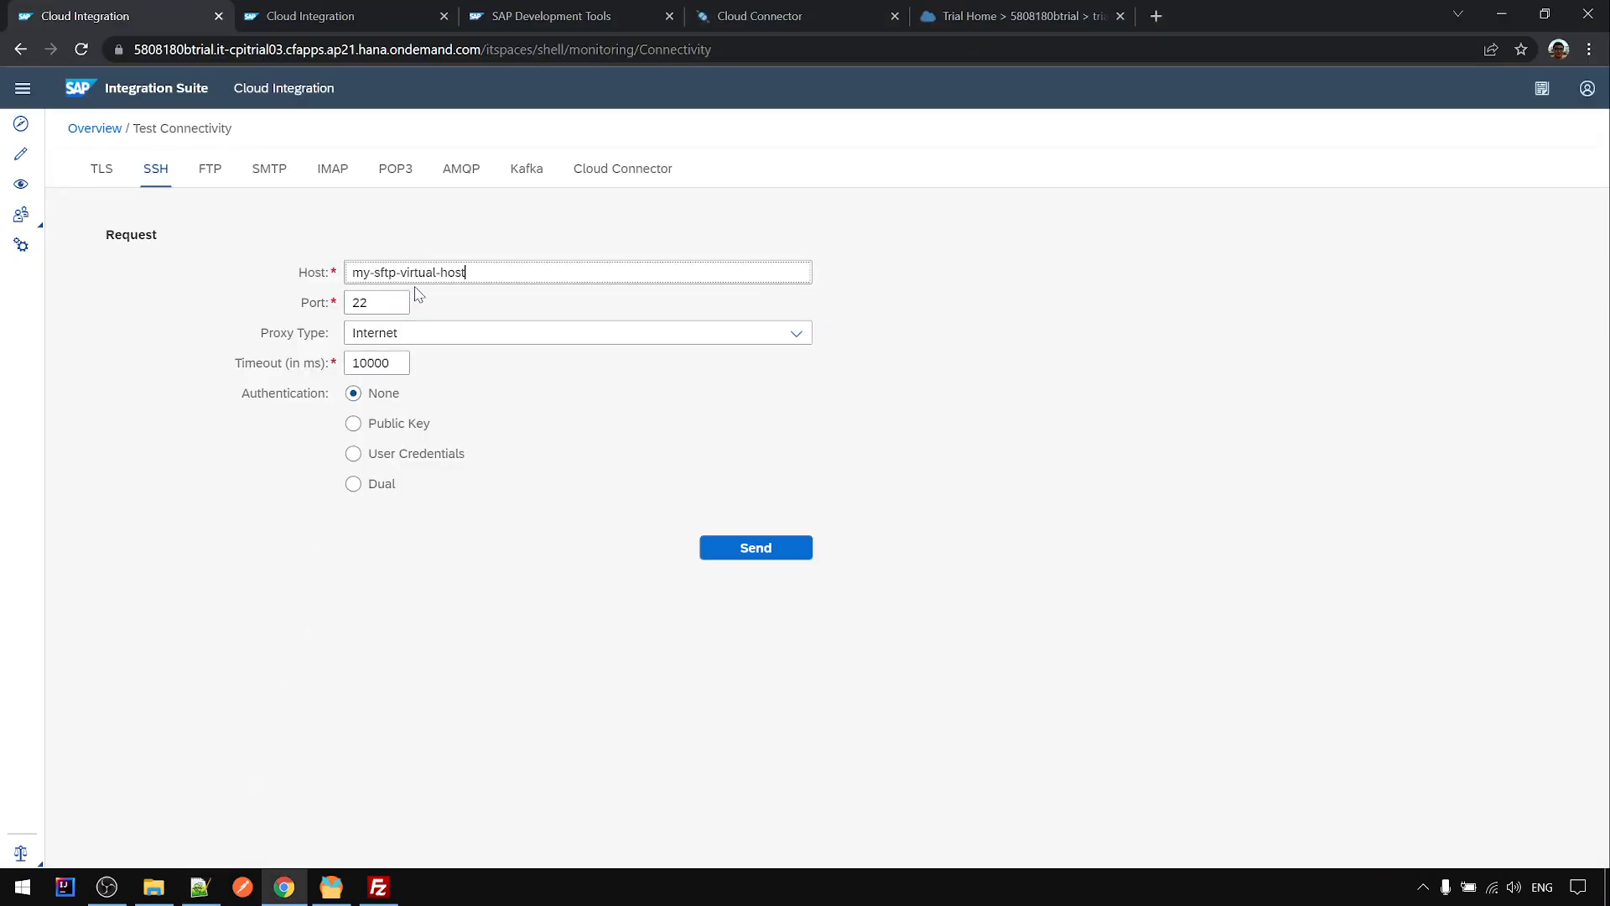
left_click(393, 309)
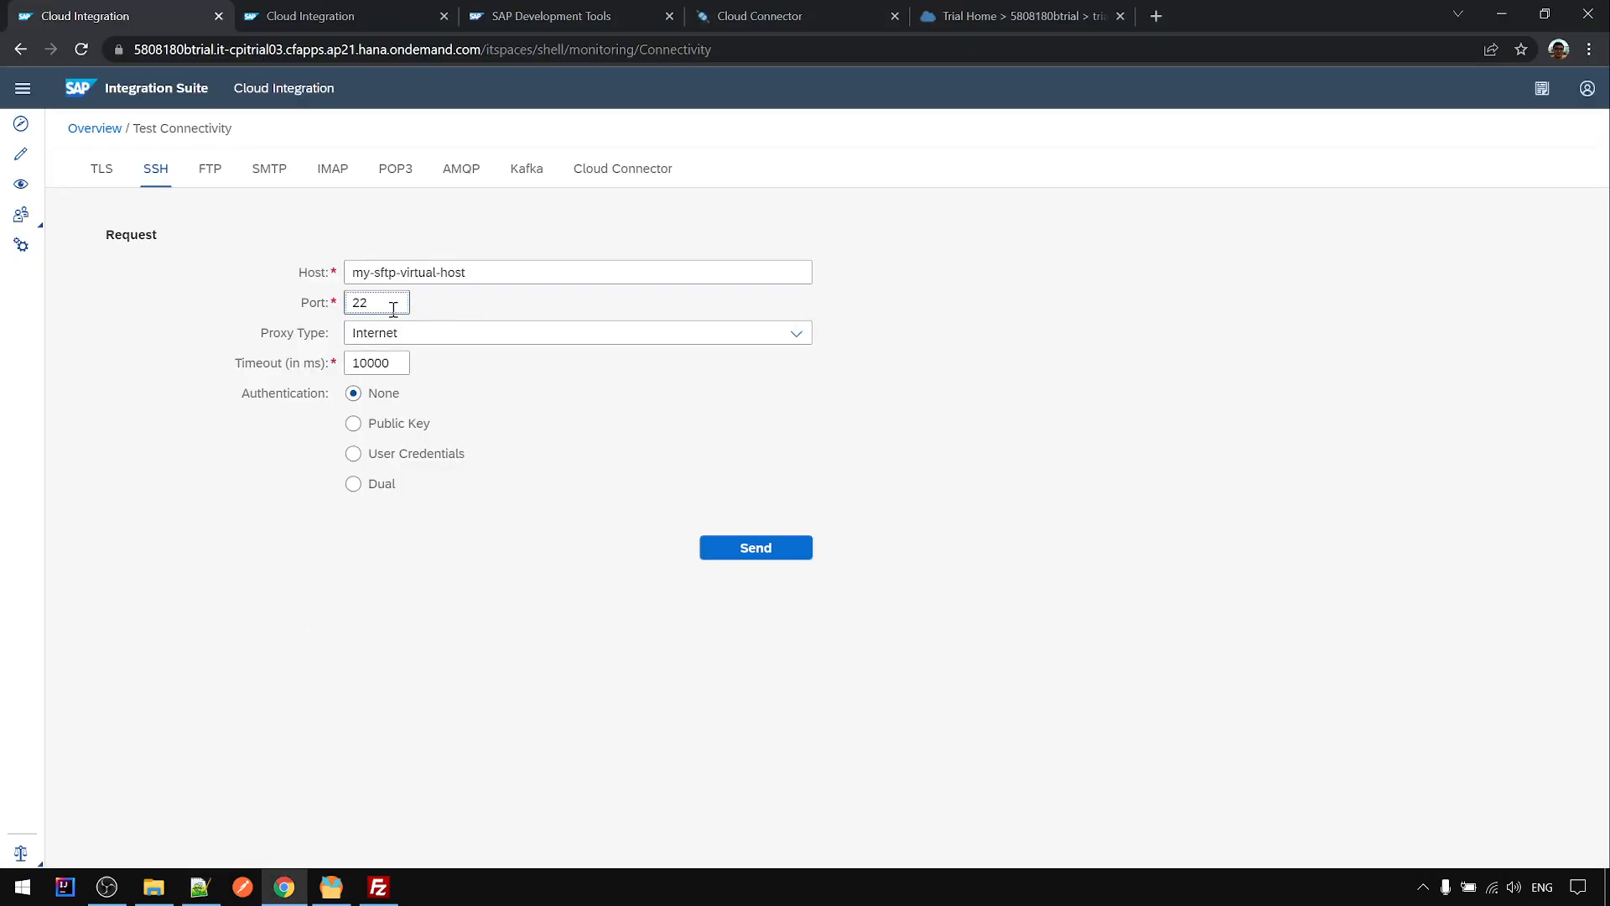
type("22")
left_click(417, 339)
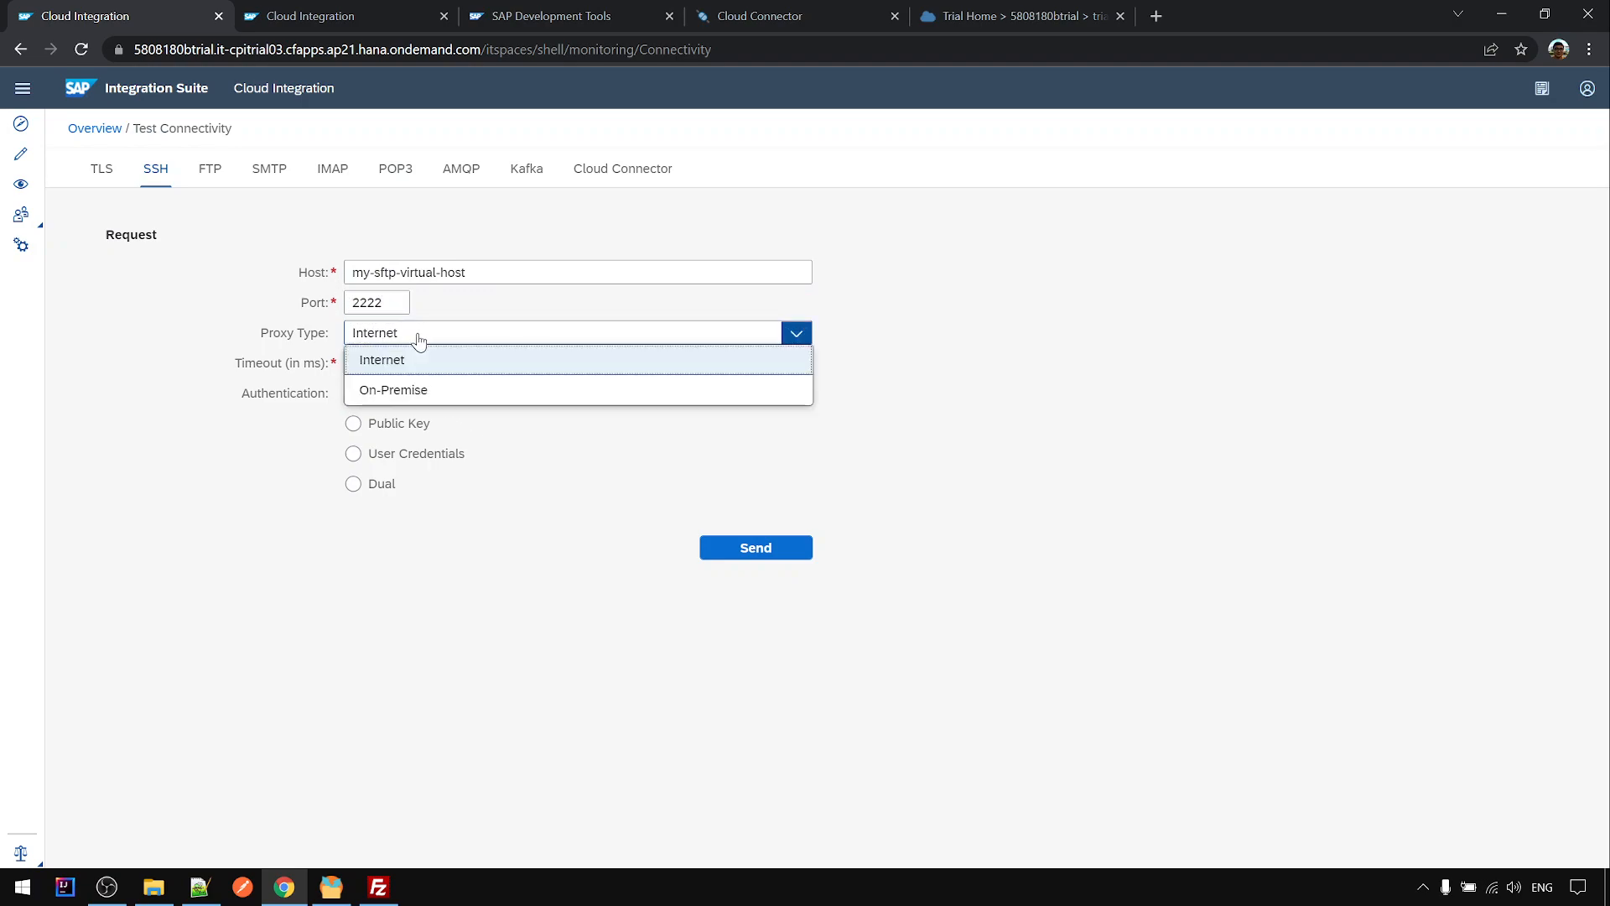
left_click(397, 398)
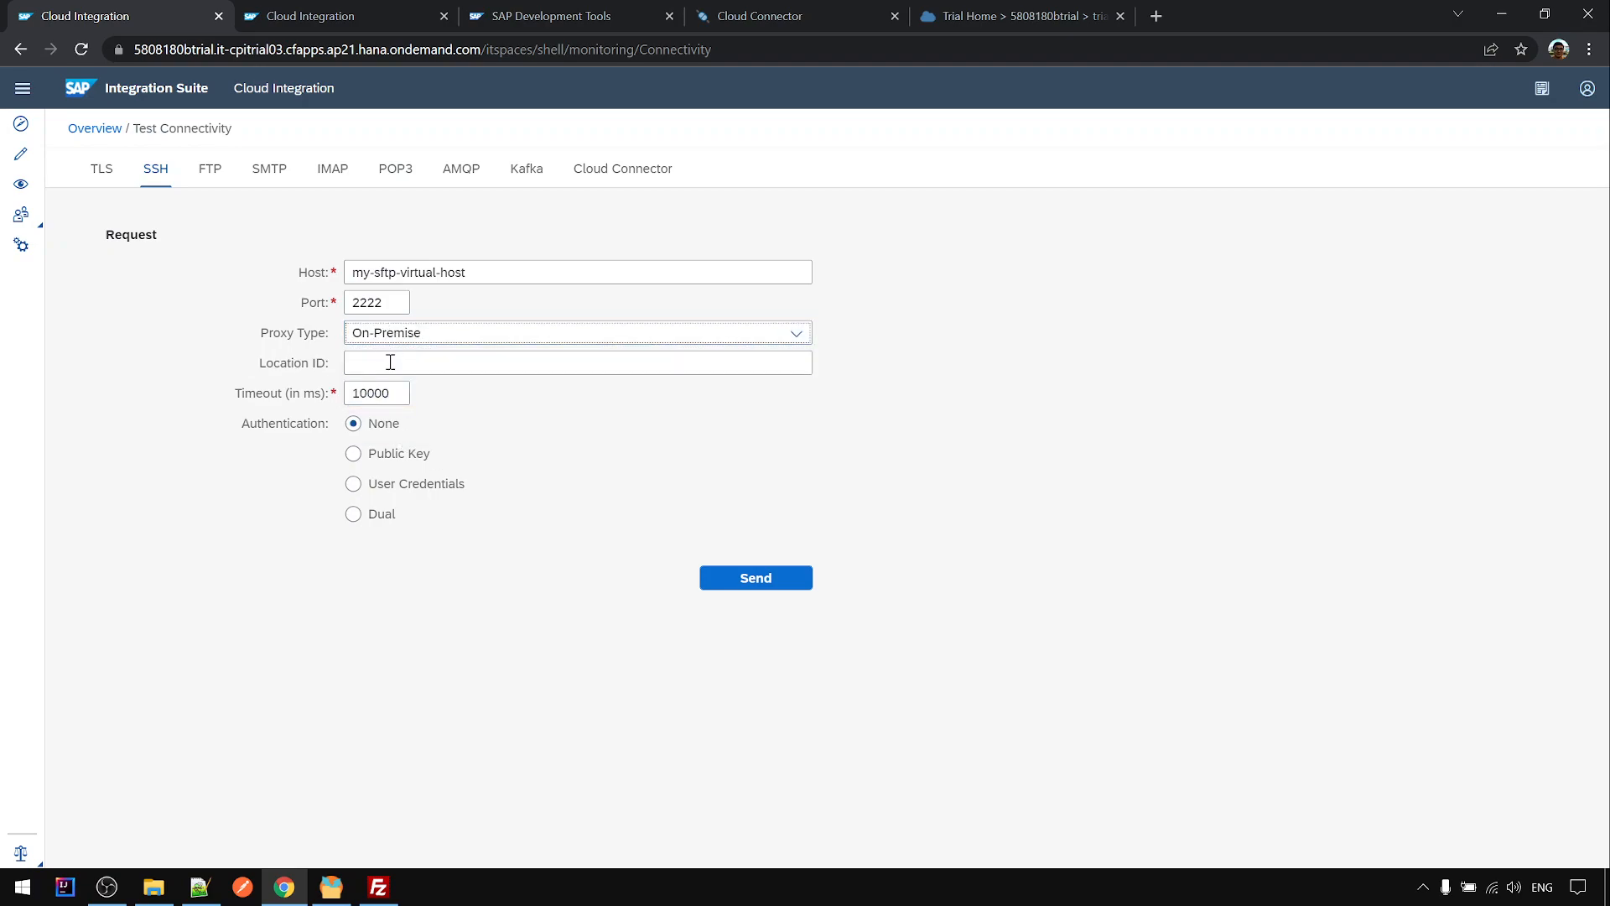
left_click(386, 367)
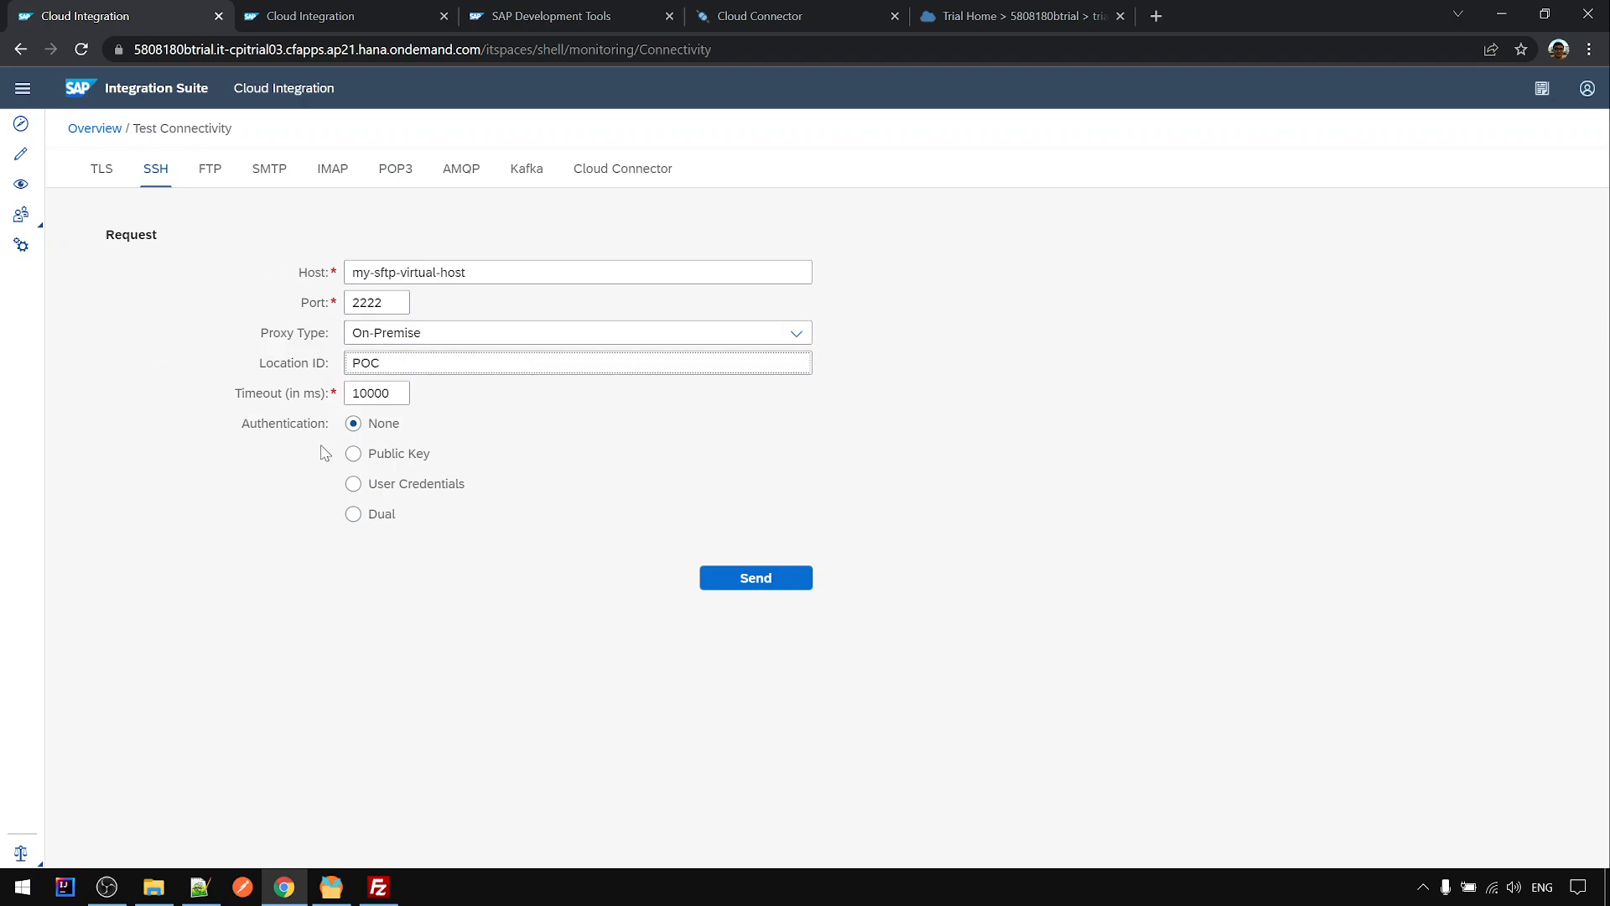
left_click(711, 577)
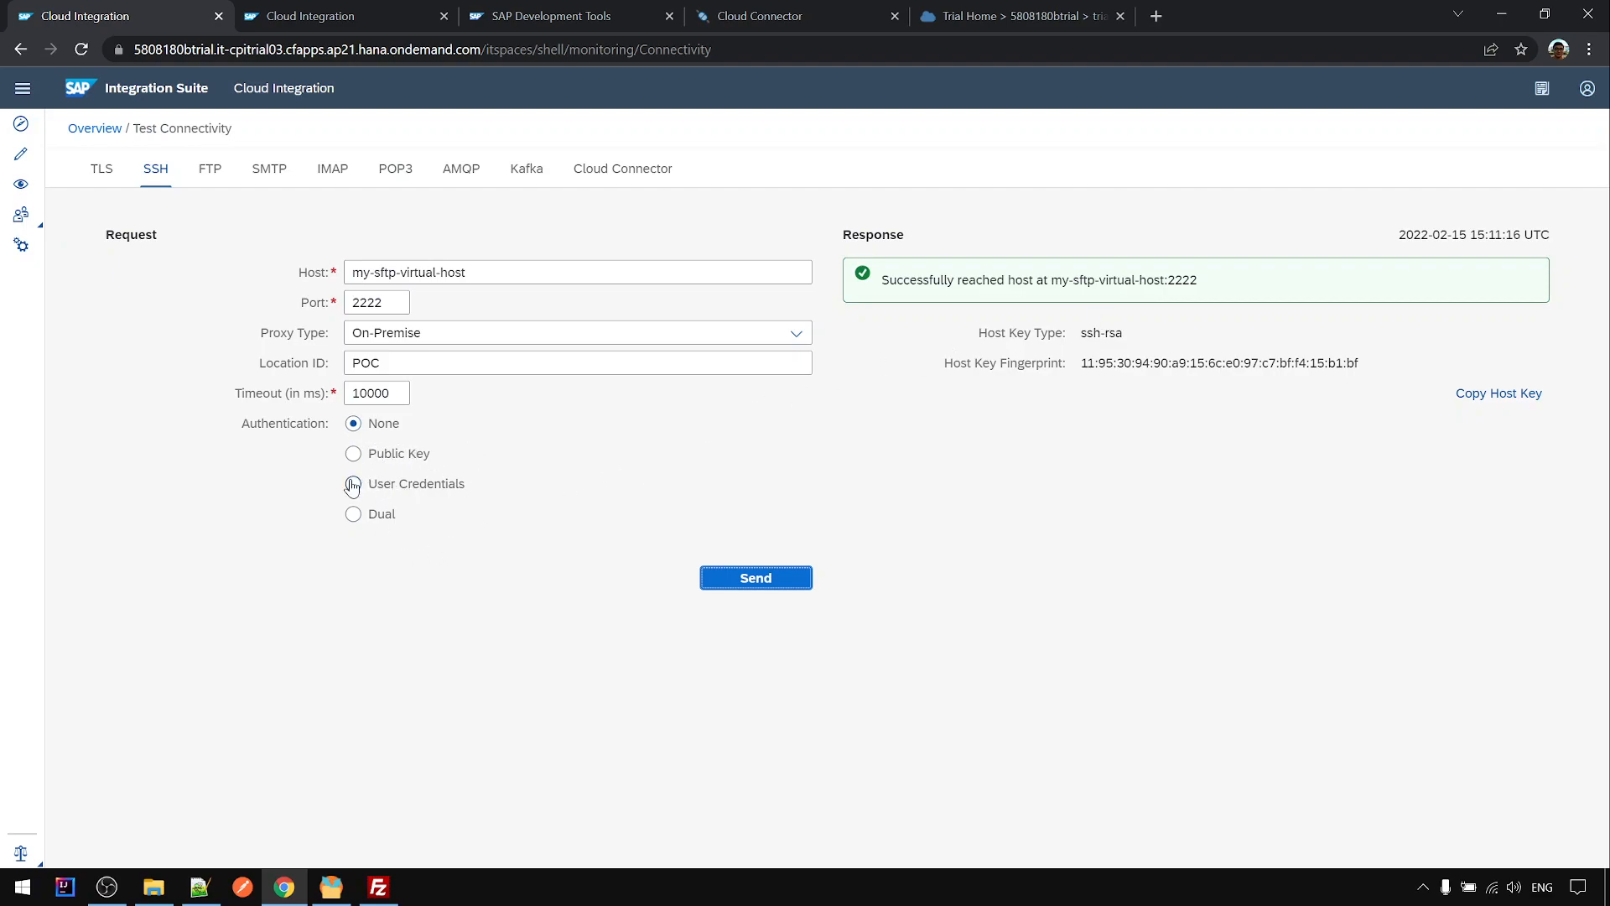
- Show the test failing with host my-sftp-virtual-hostXX, then passing with the correct host
left_click(515, 273)
type("XX")
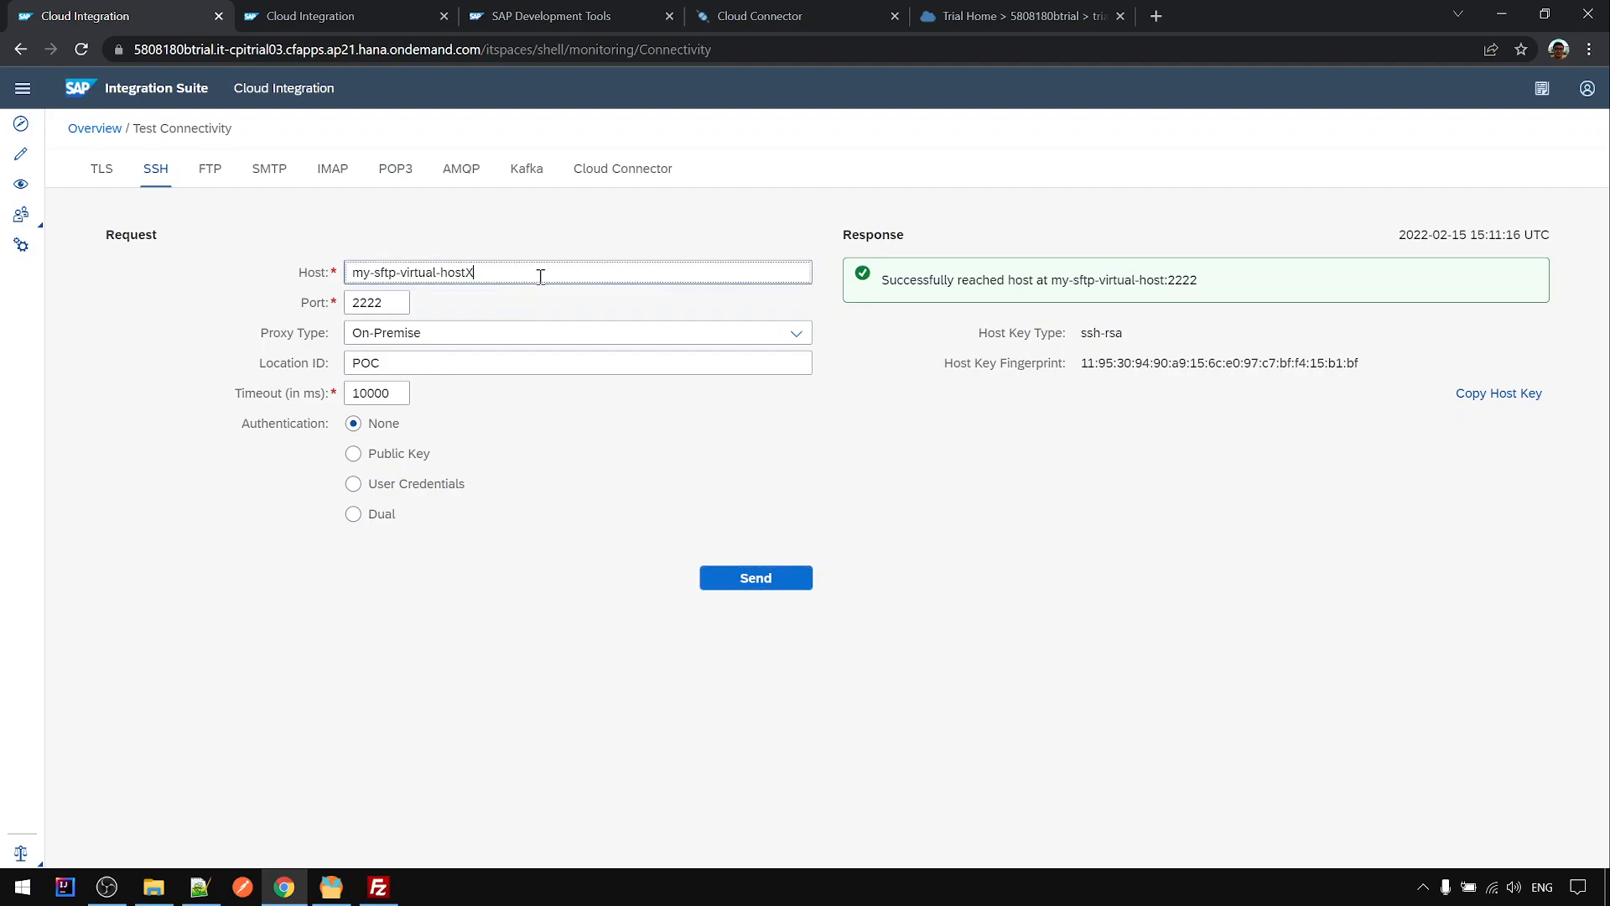
left_click(772, 580)
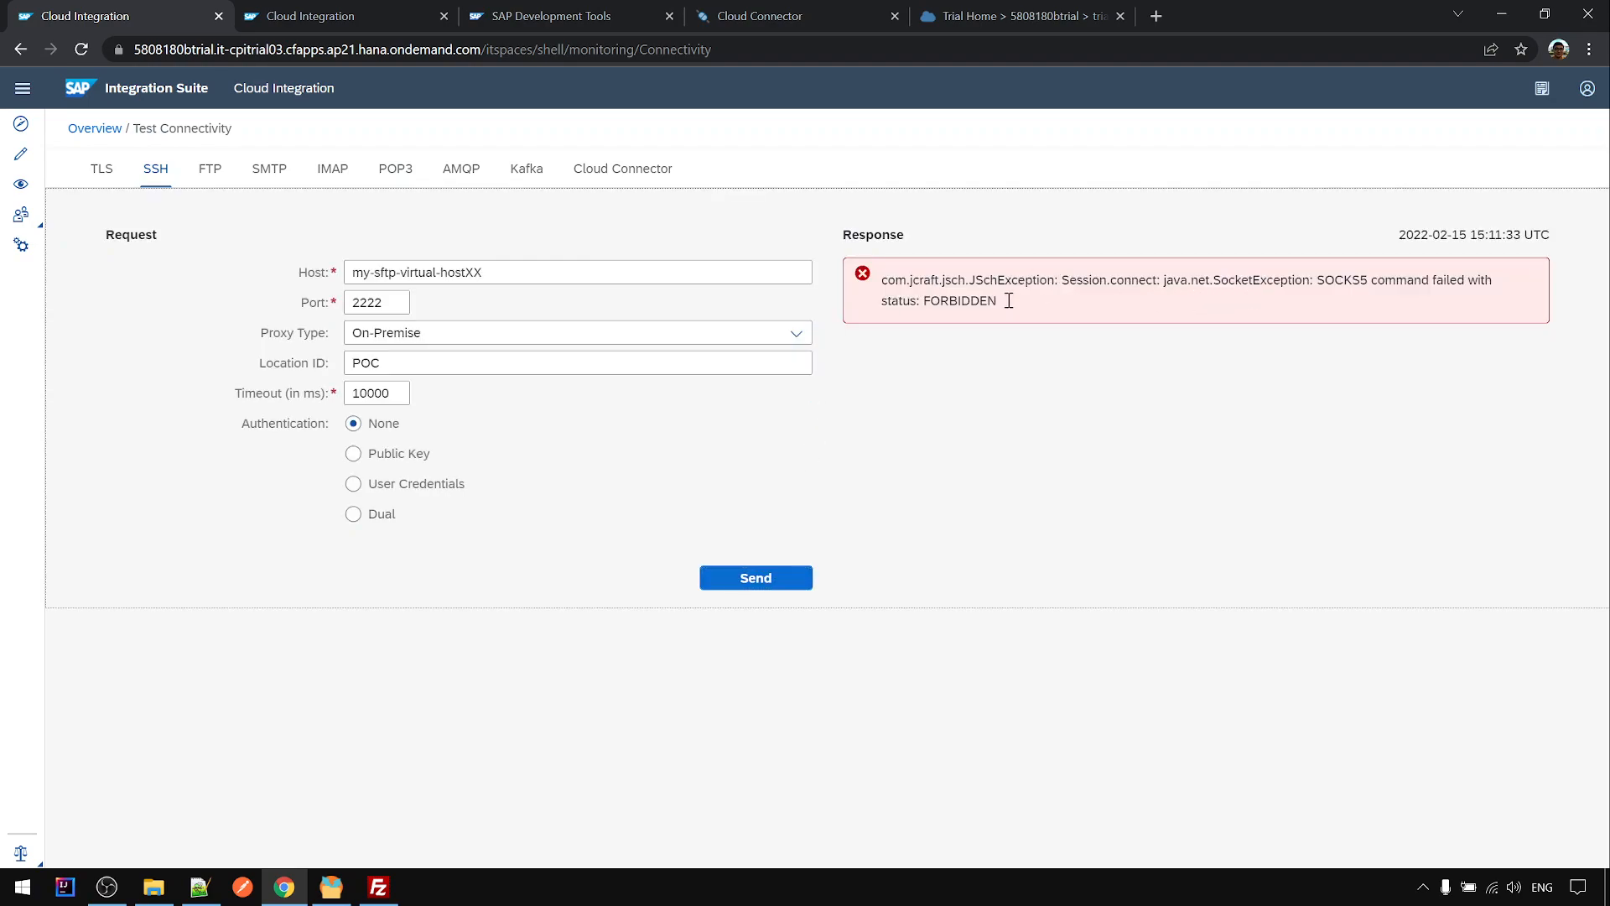
left_click_drag(1013, 300, 961, 281)
left_click(499, 273)
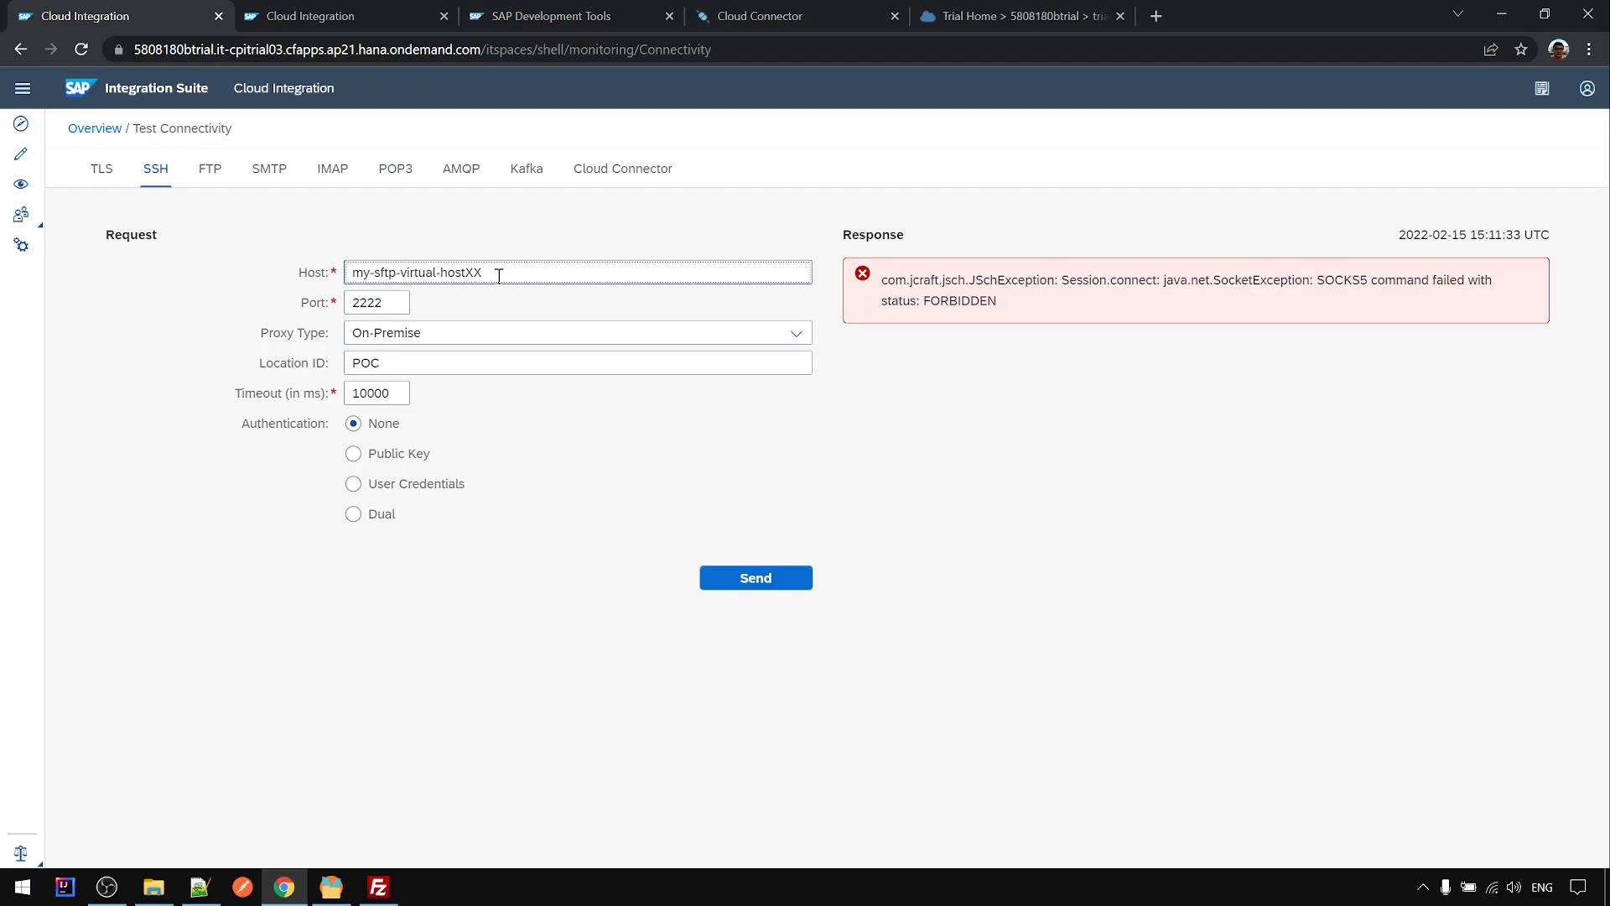
key("BackSpace")
left_click(699, 584)
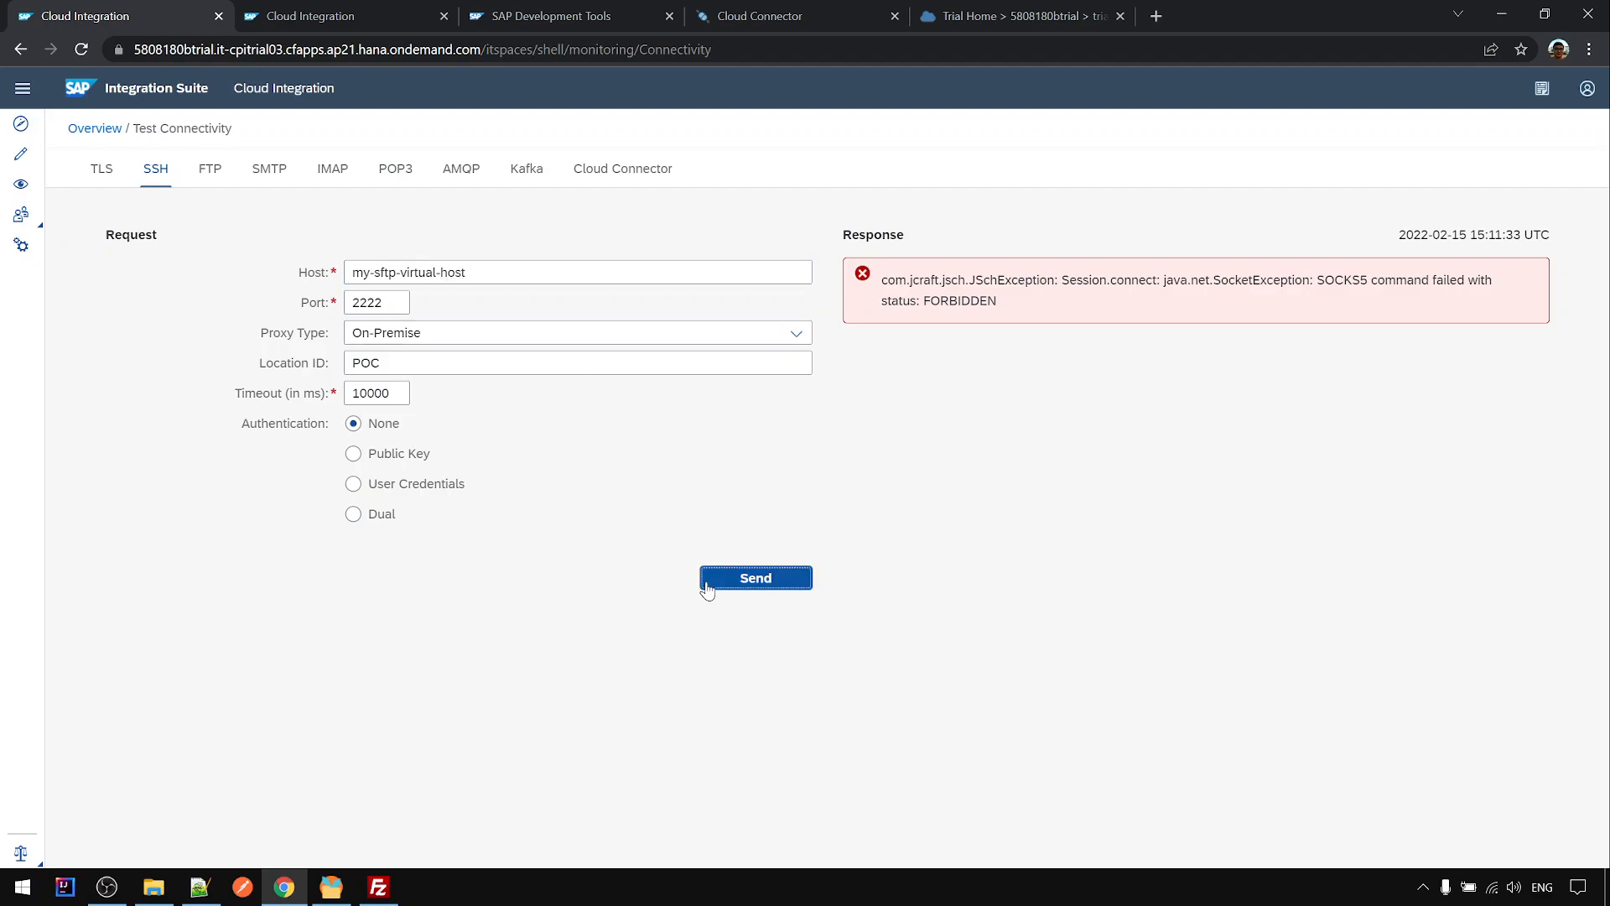
- Show the test failing with Location ID POCXX, then succeeding again with POC
left_click(407, 368)
type("XXX")
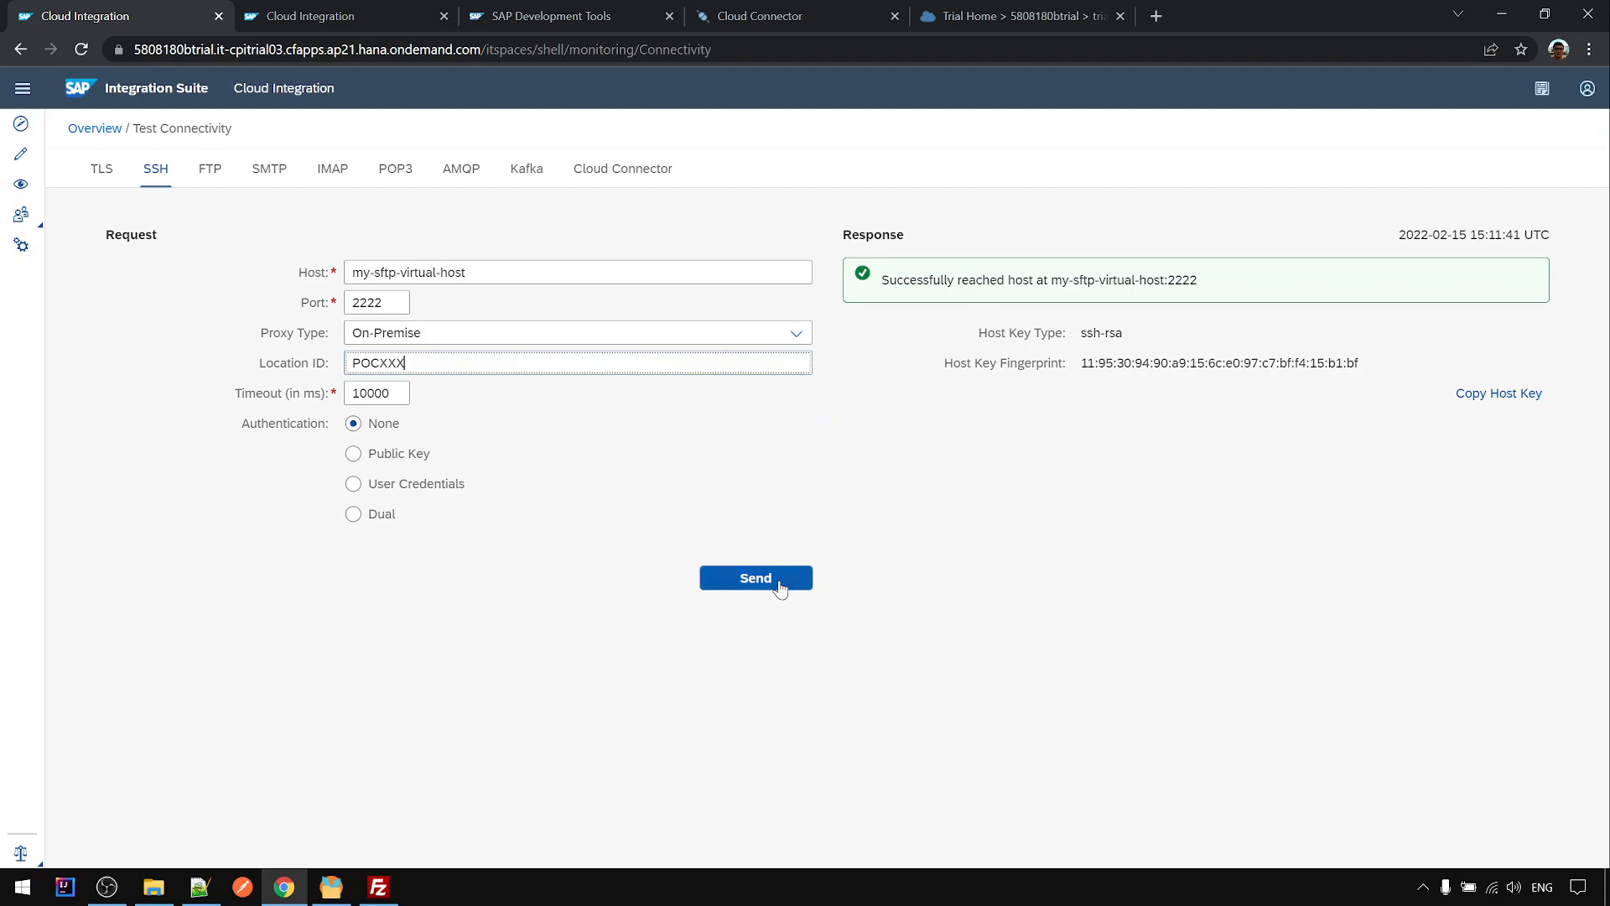
left_click(780, 589)
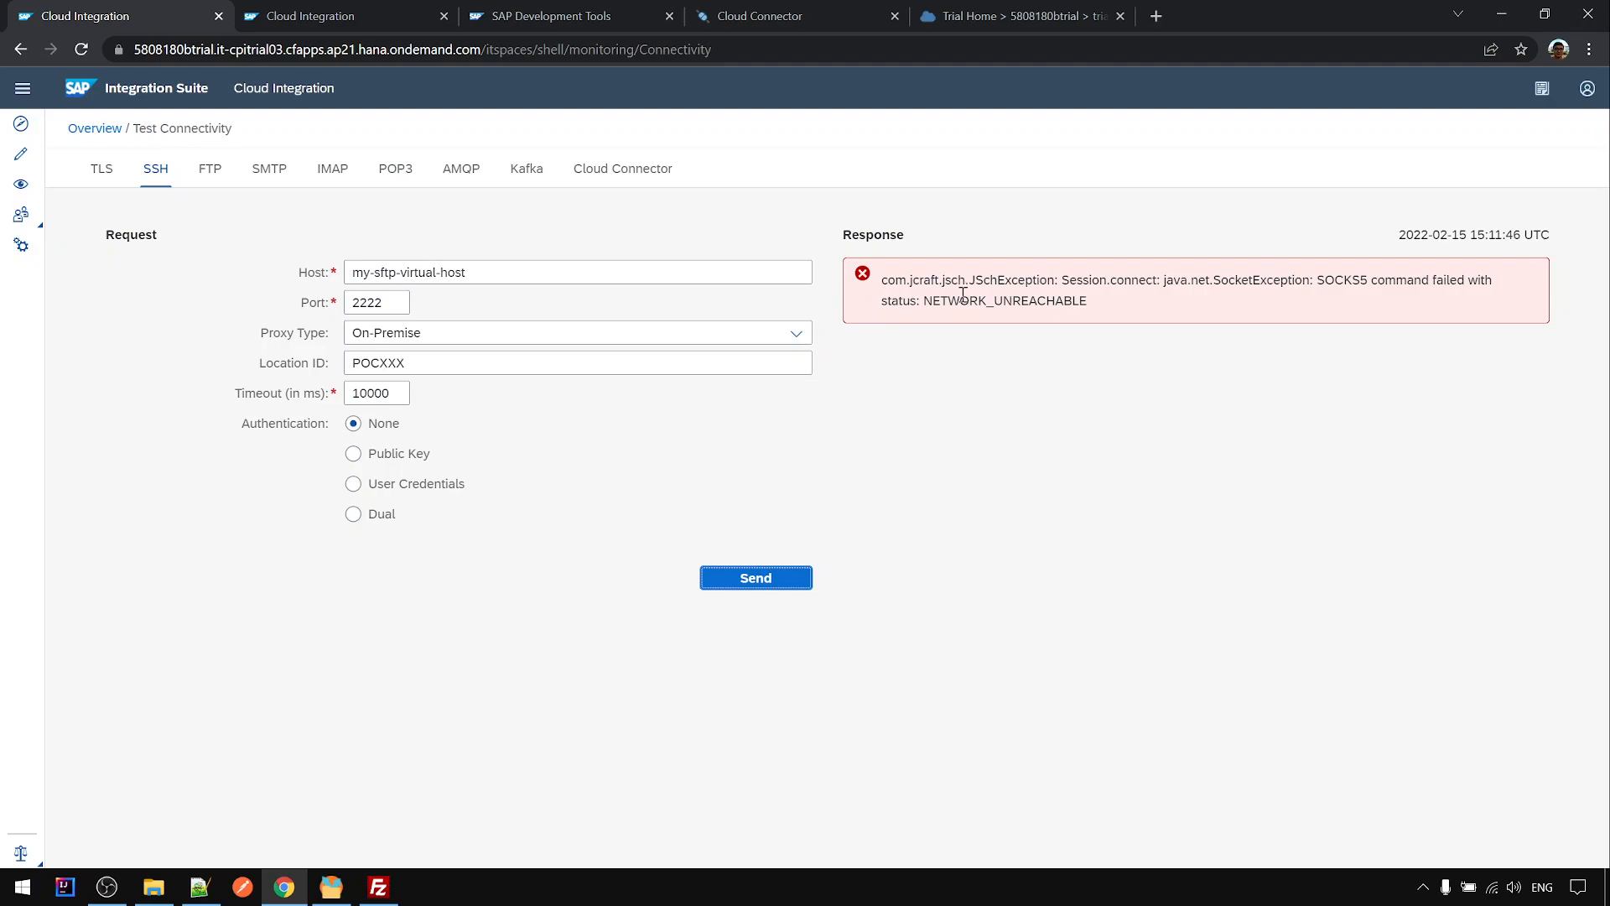
left_click_drag(383, 361, 425, 361)
key("BackSpace")
left_click(783, 578)
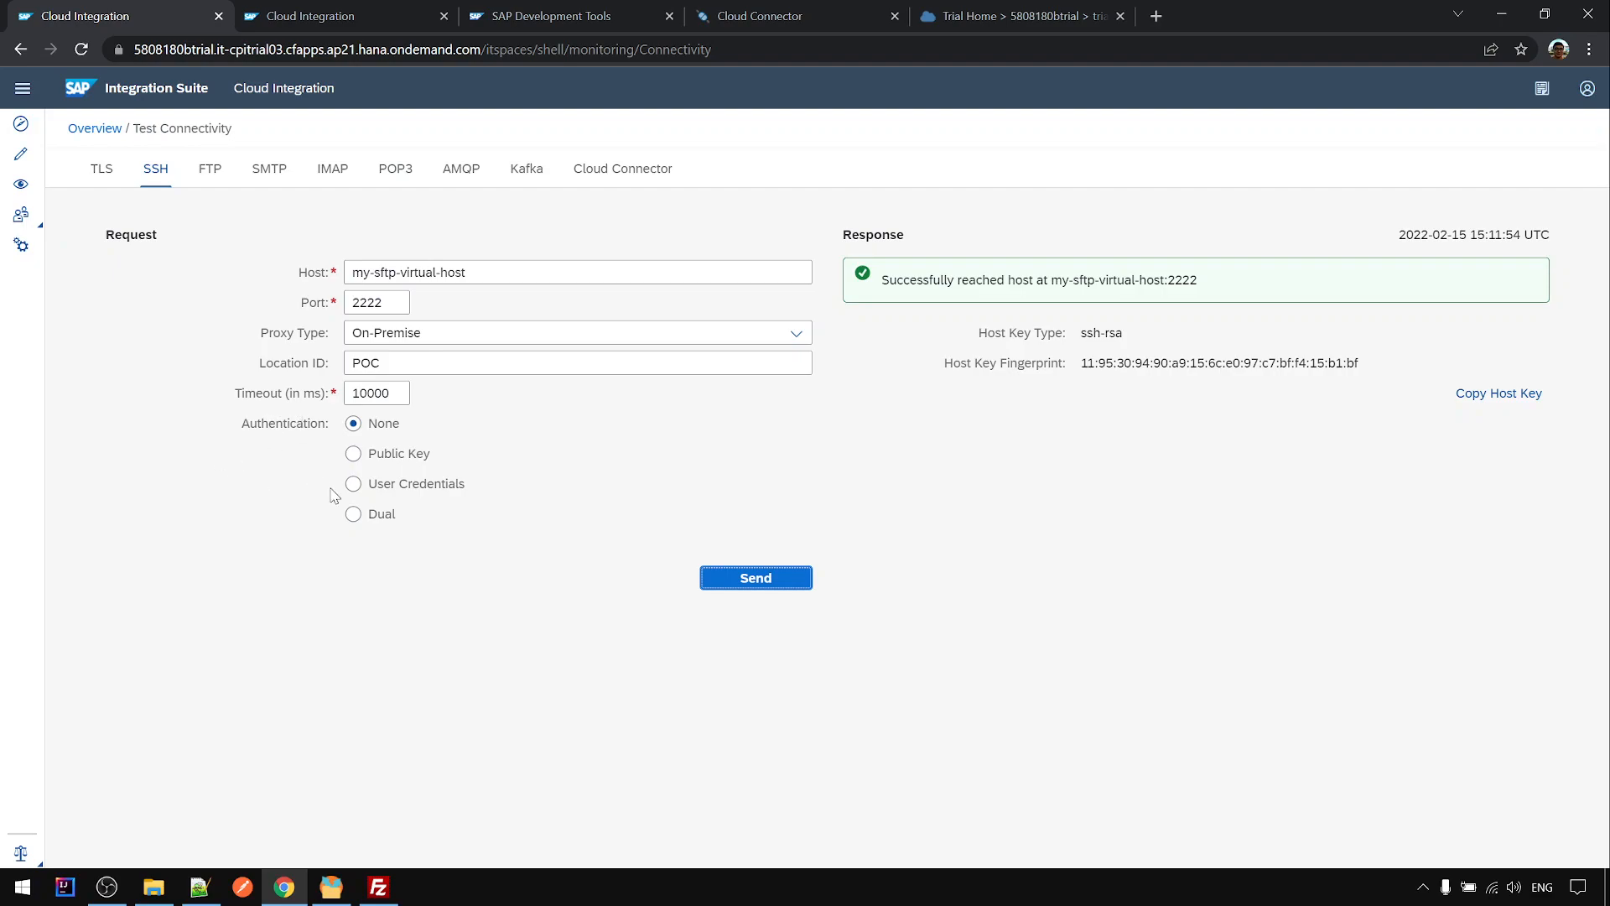
- Check the Rebex SFTP server log for the aborted session from the SSH test
left_click(392, 895)
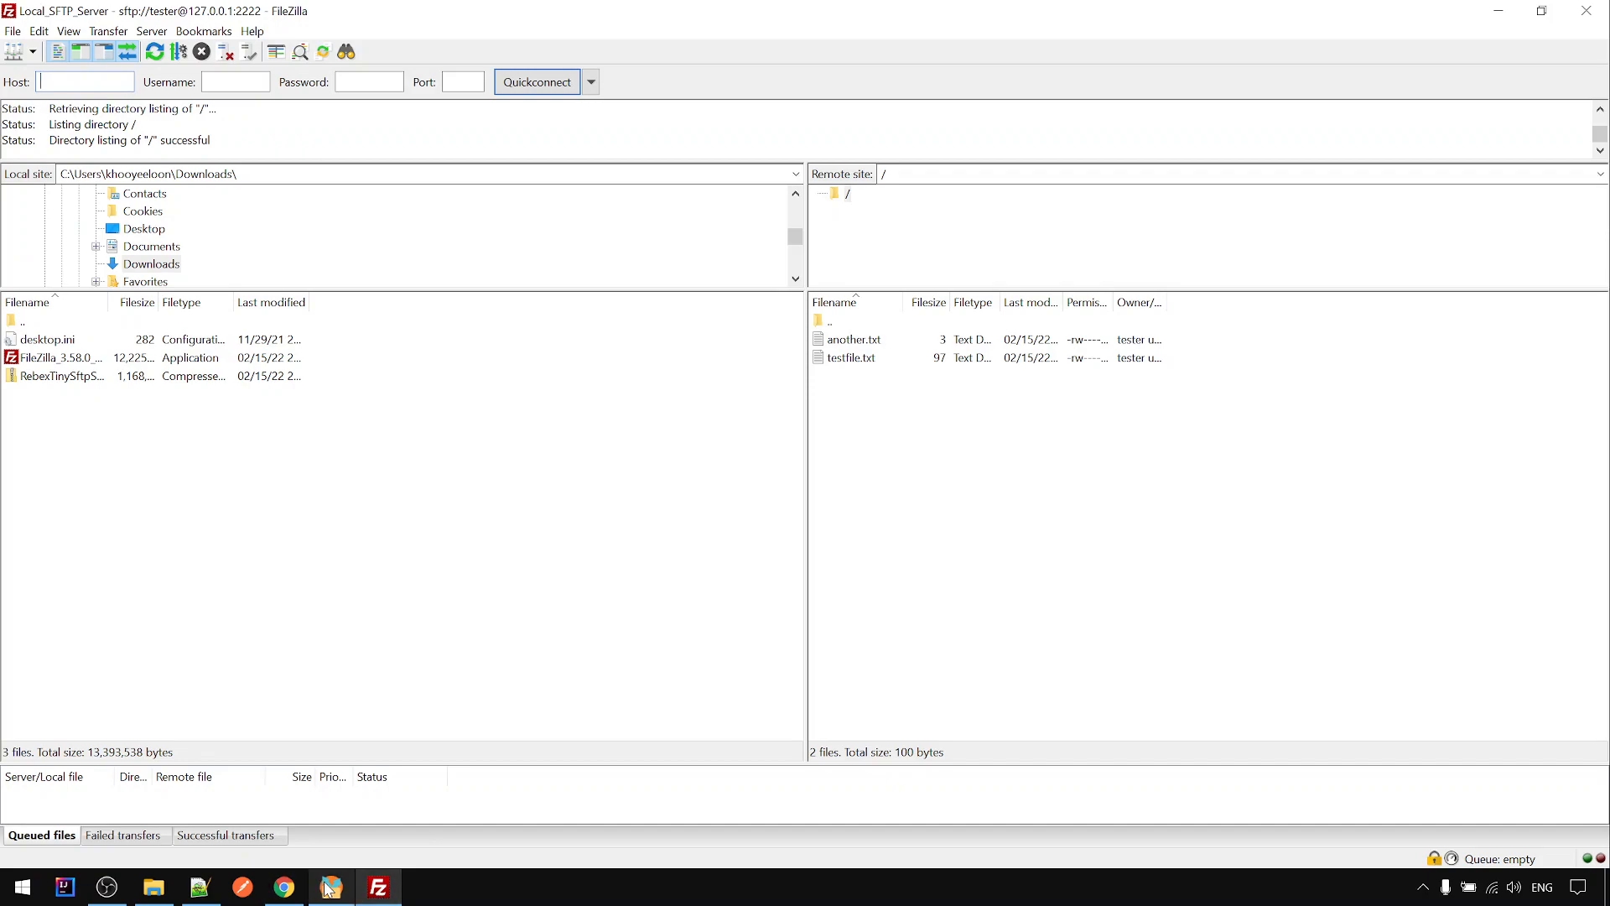
left_click(329, 887)
left_click_drag(1197, 322, 1231, 327)
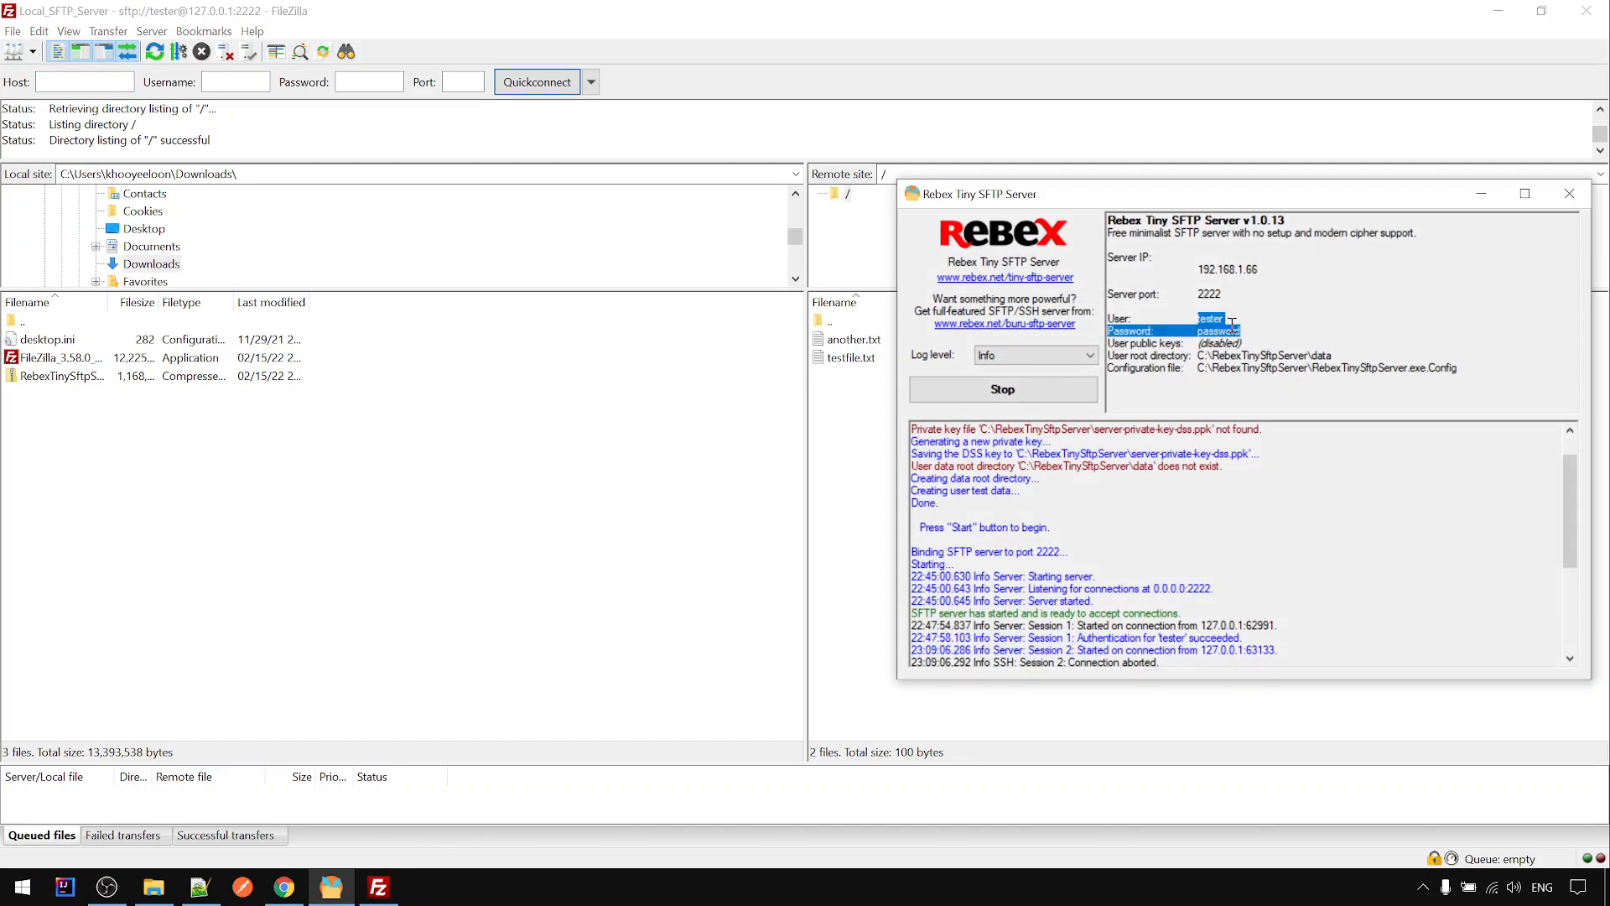
left_click(1286, 331)
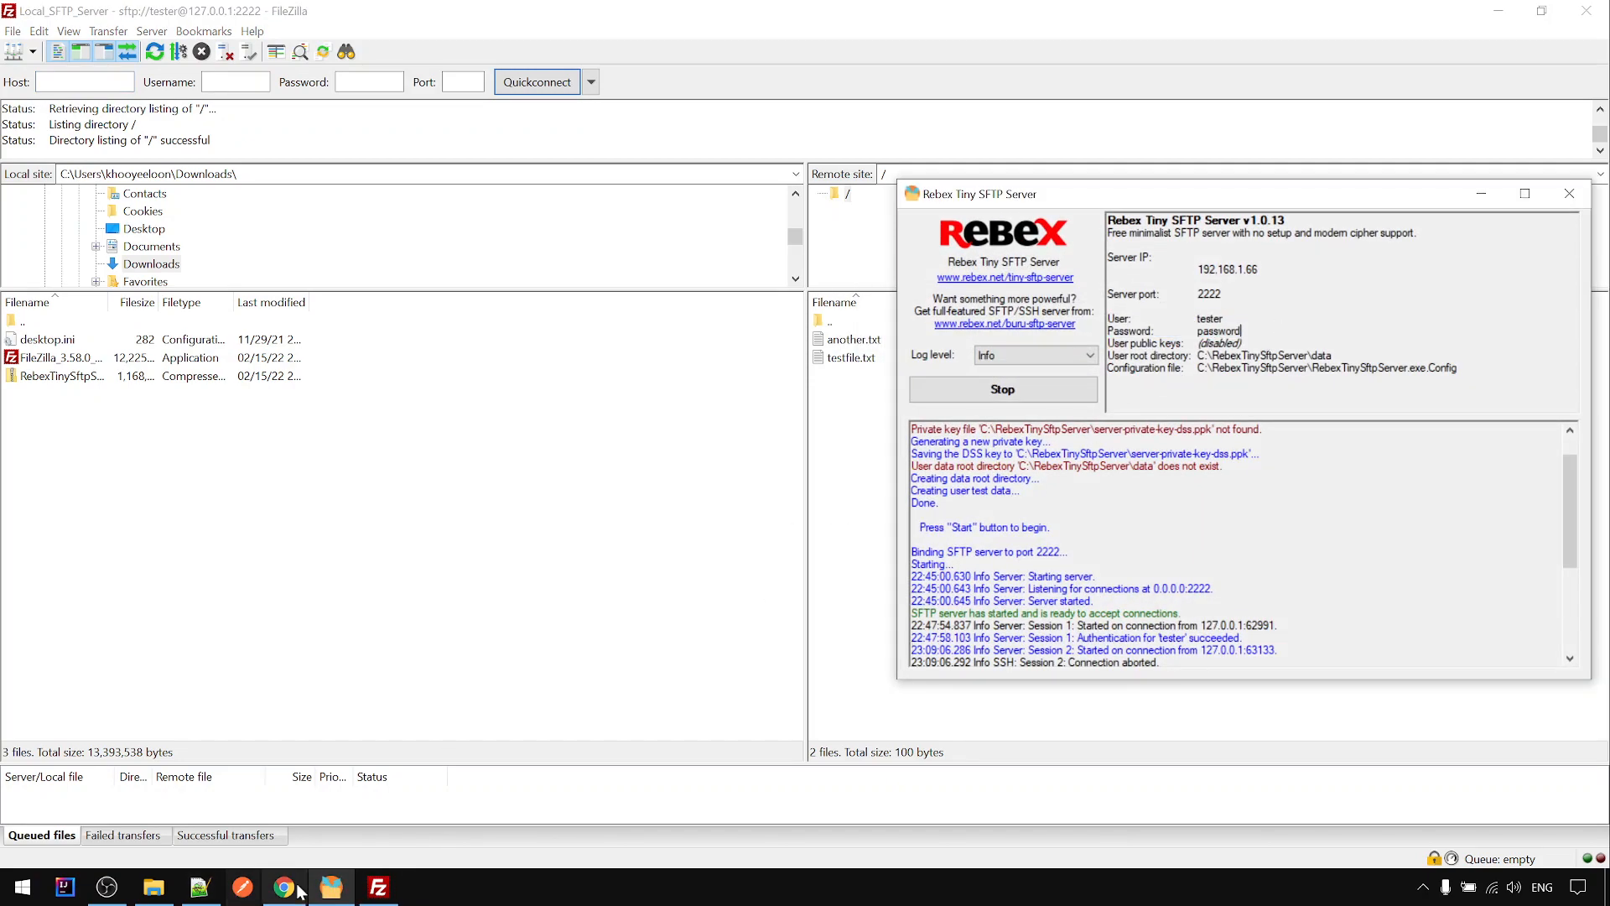
left_click(284, 887)
- Open the Monitor overview in the second tab, logging in again after the session-expired alert
left_click(375, 20)
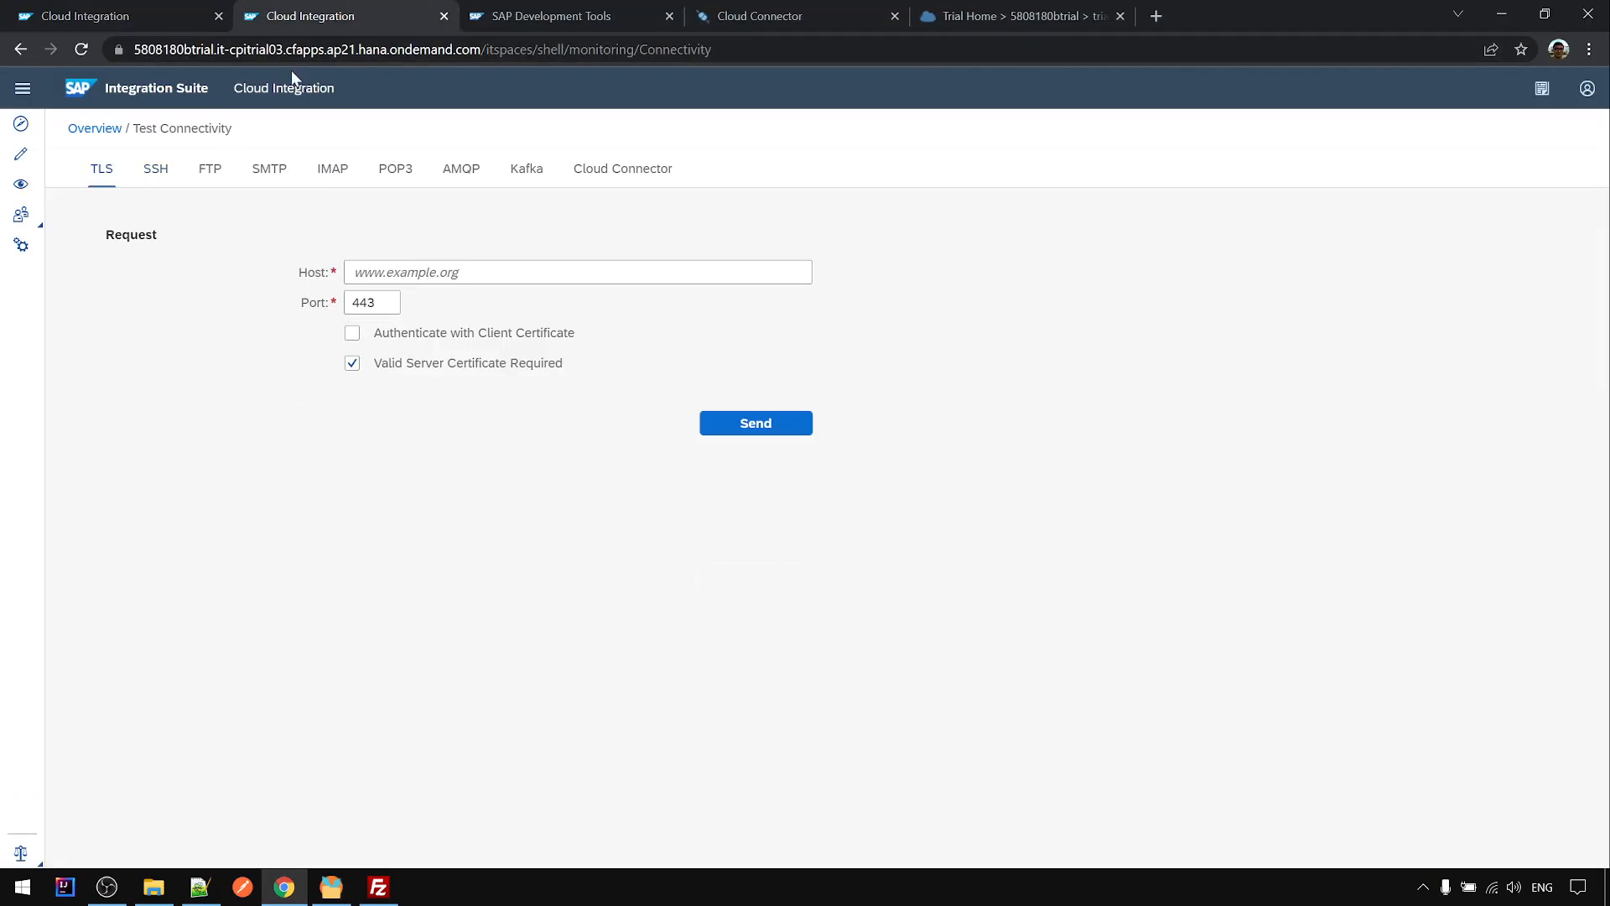
left_click(20, 188)
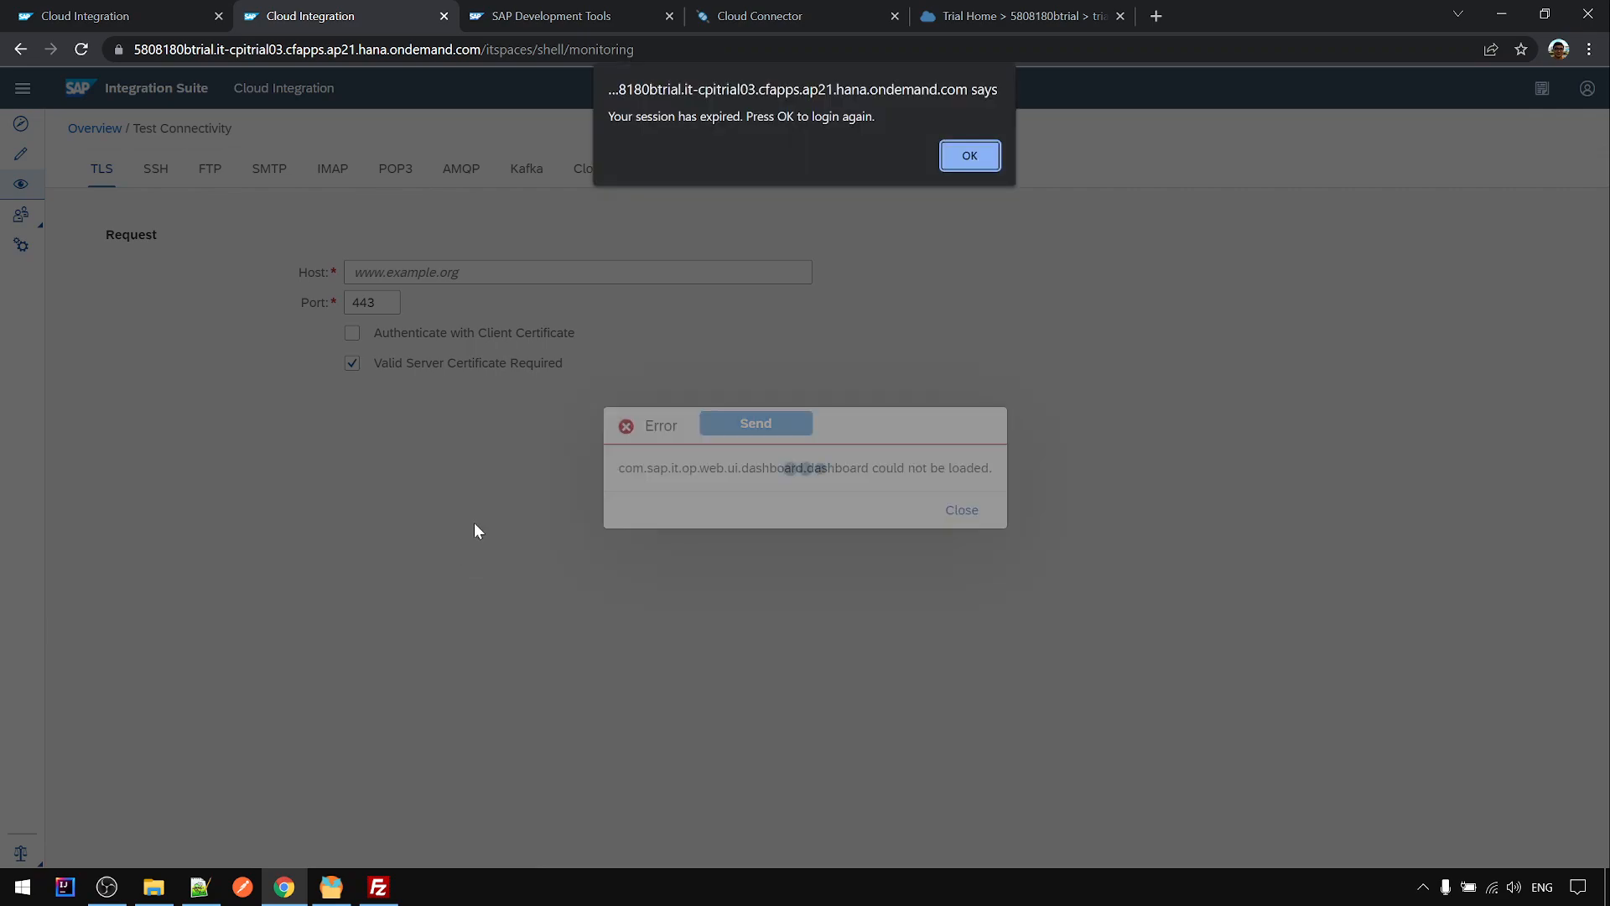
left_click(979, 161)
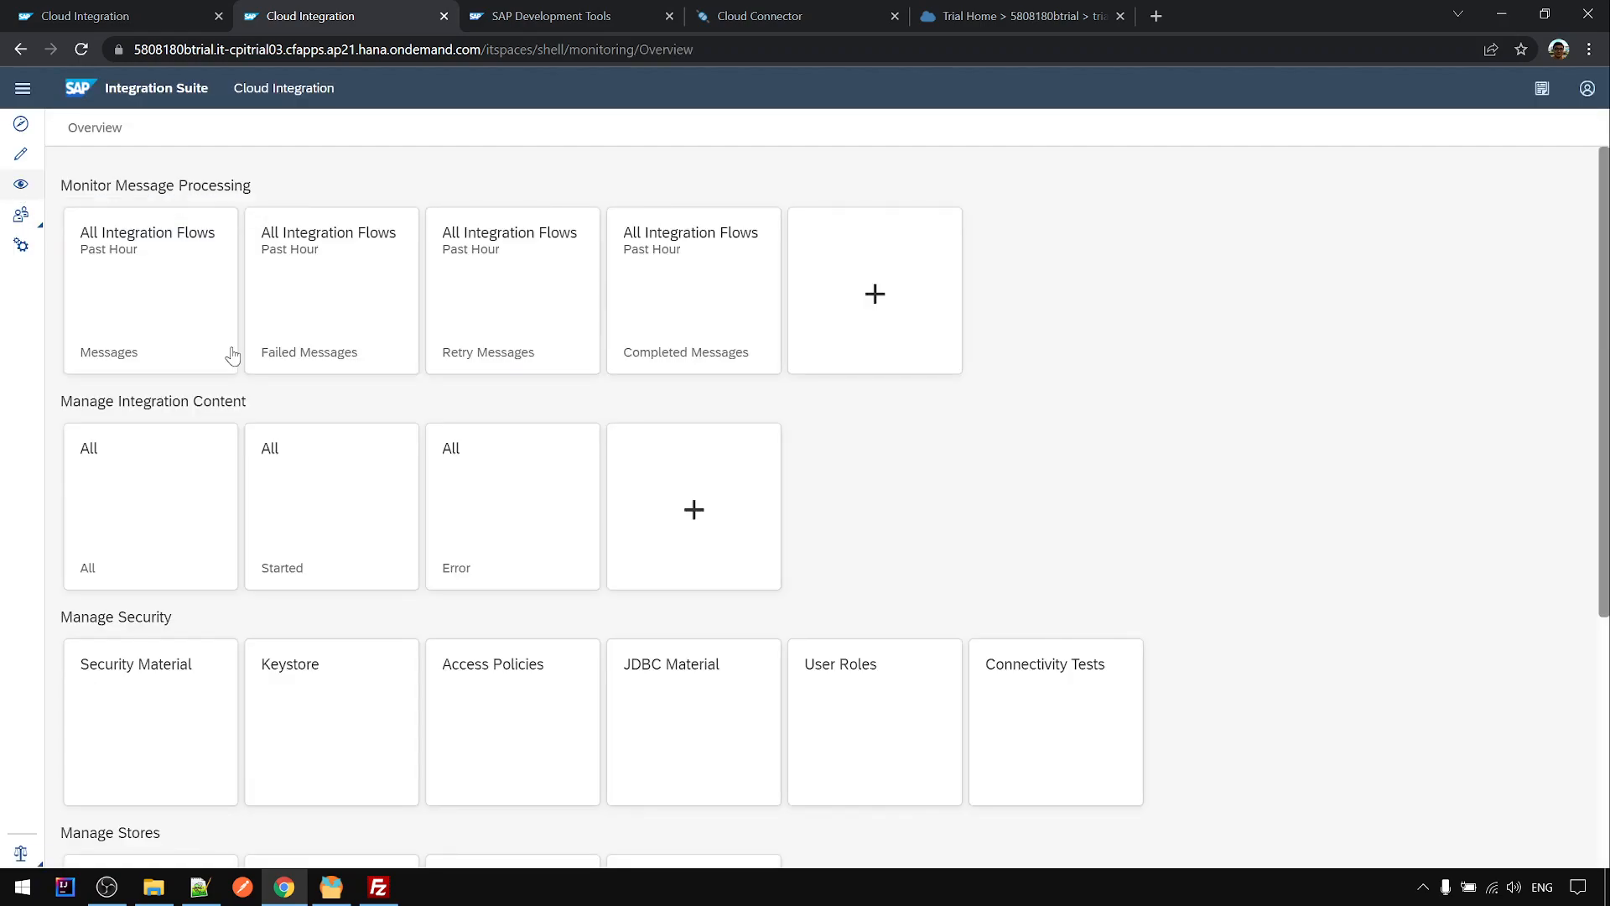
scroll(367, 537, "down", 3)
- Start a new User Credentials entry in the security material list, keeping type User Credentials
left_click(144, 513)
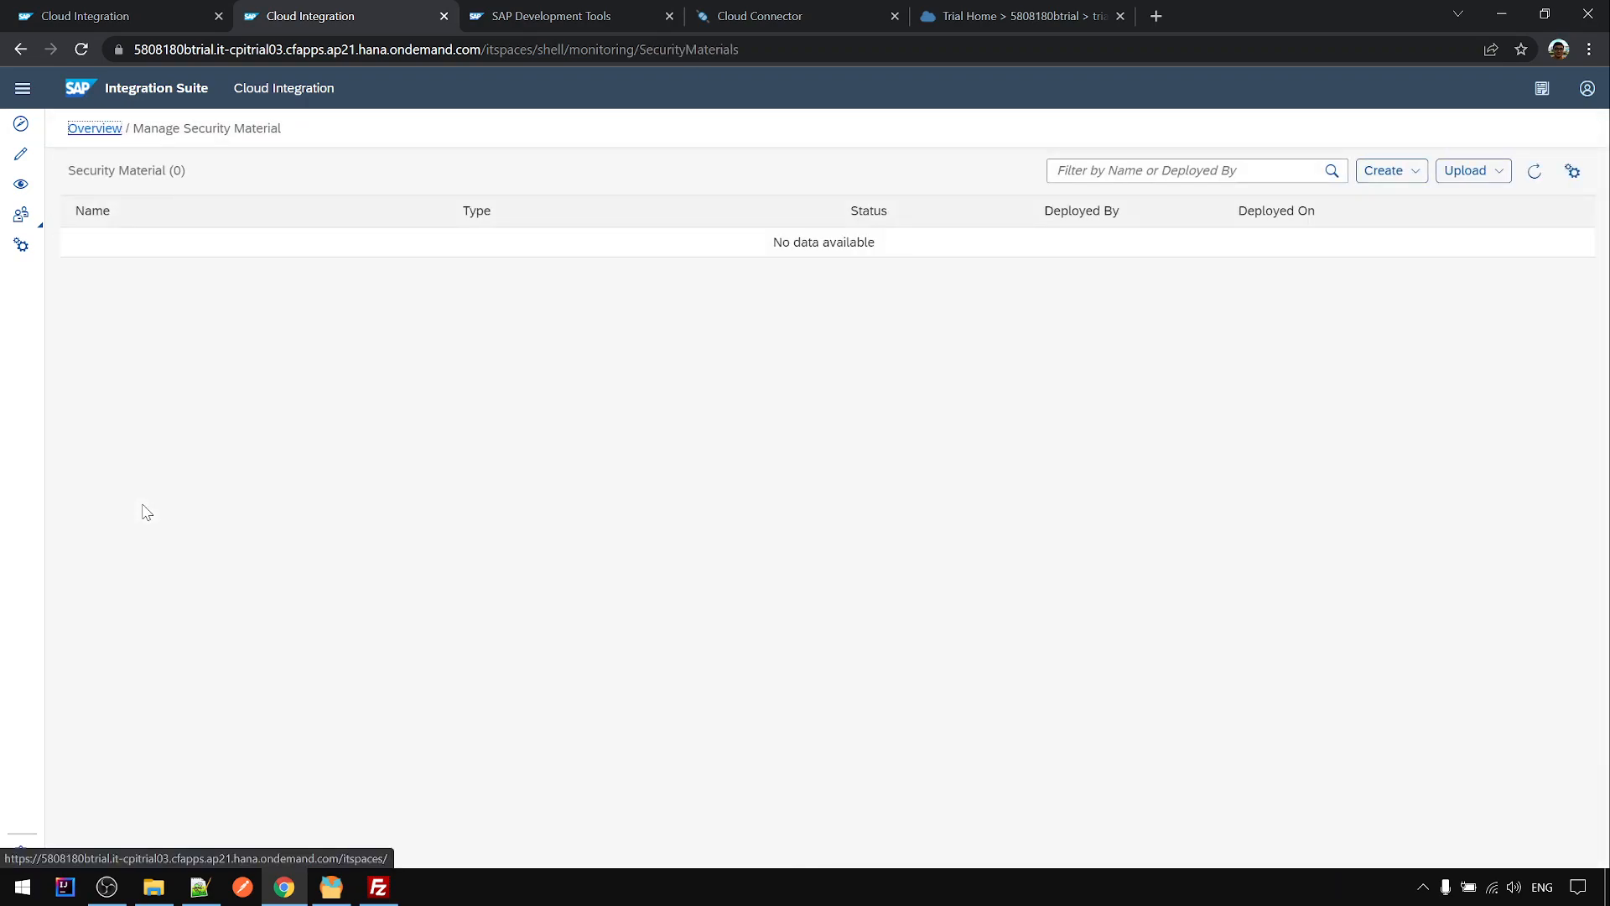
left_click(1421, 176)
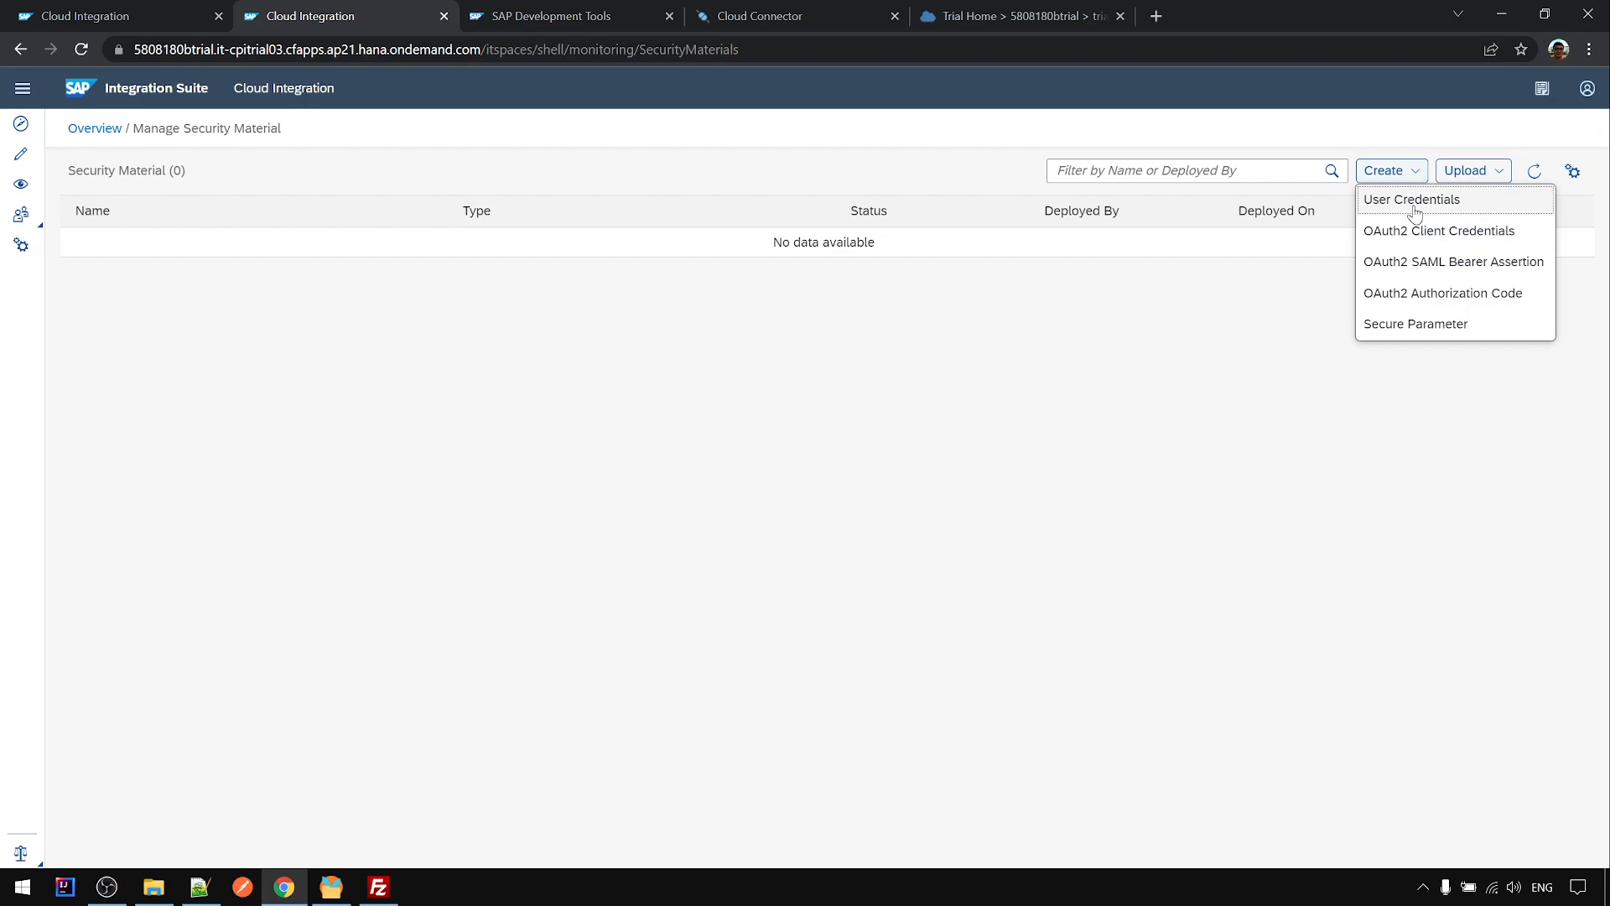
left_click(1416, 210)
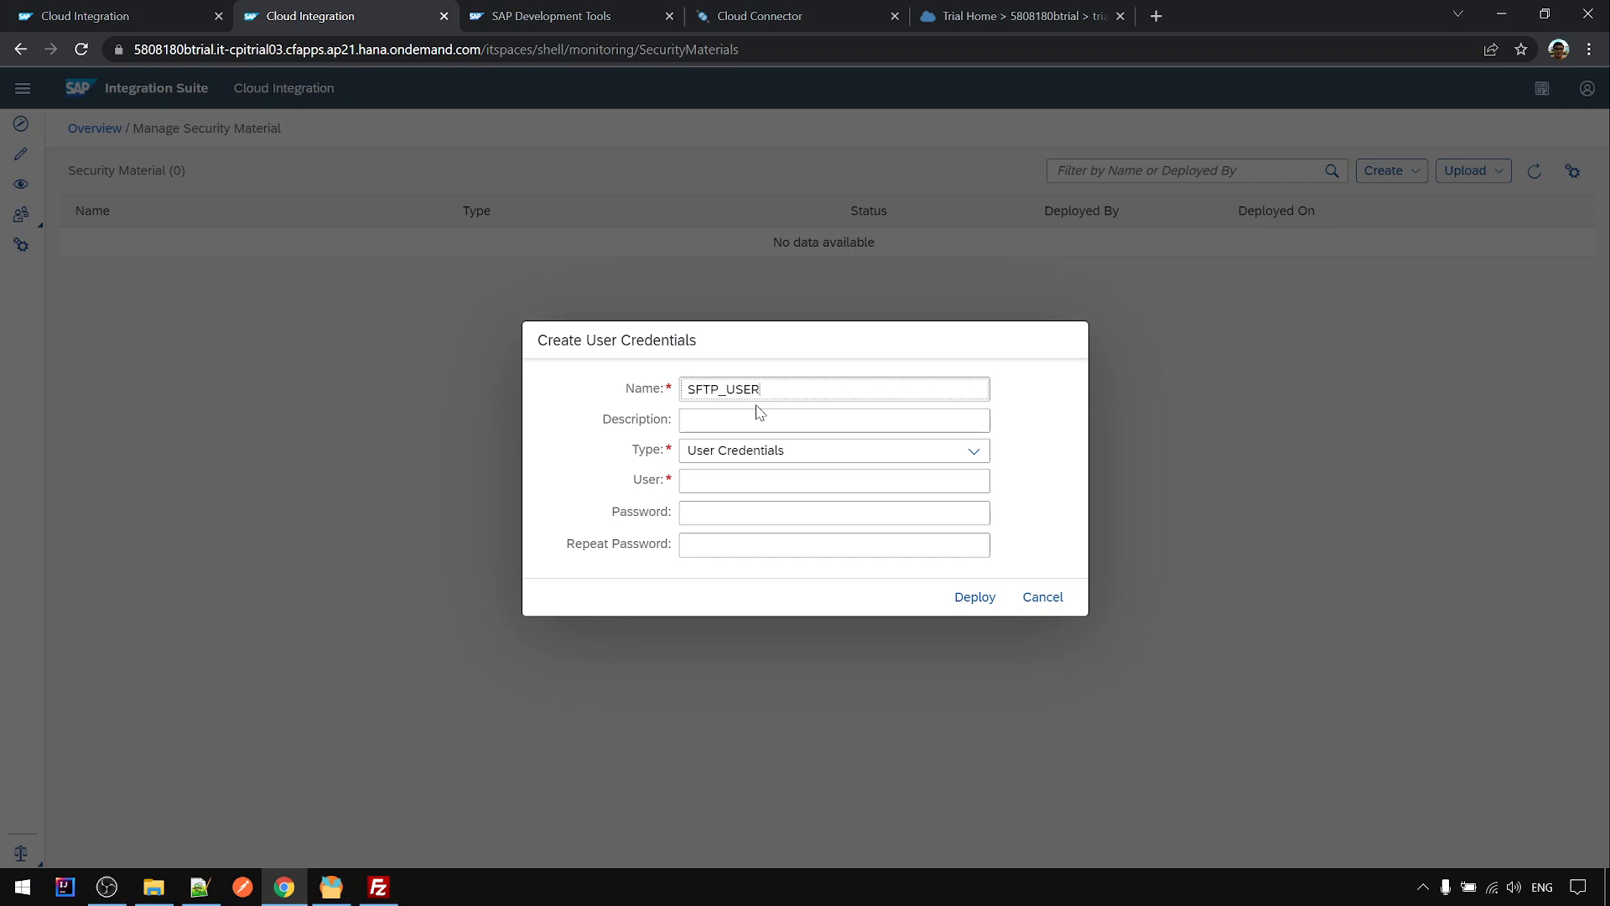
left_click(822, 456)
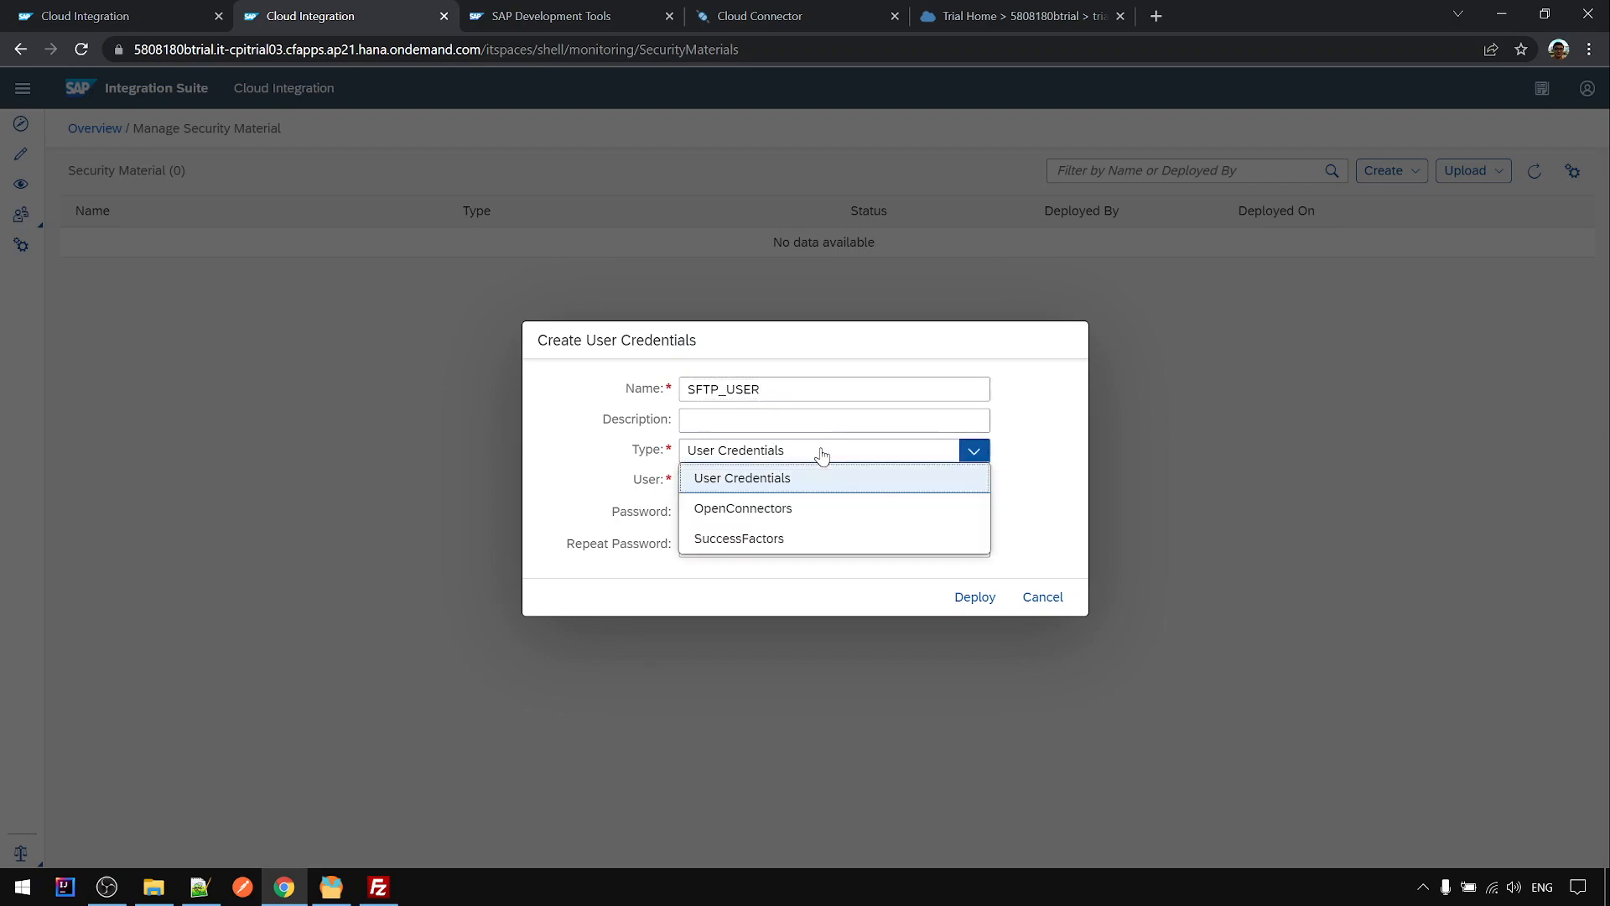
left_click(758, 474)
- Copy the Rebex server's test user name into the User field
left_click(726, 481)
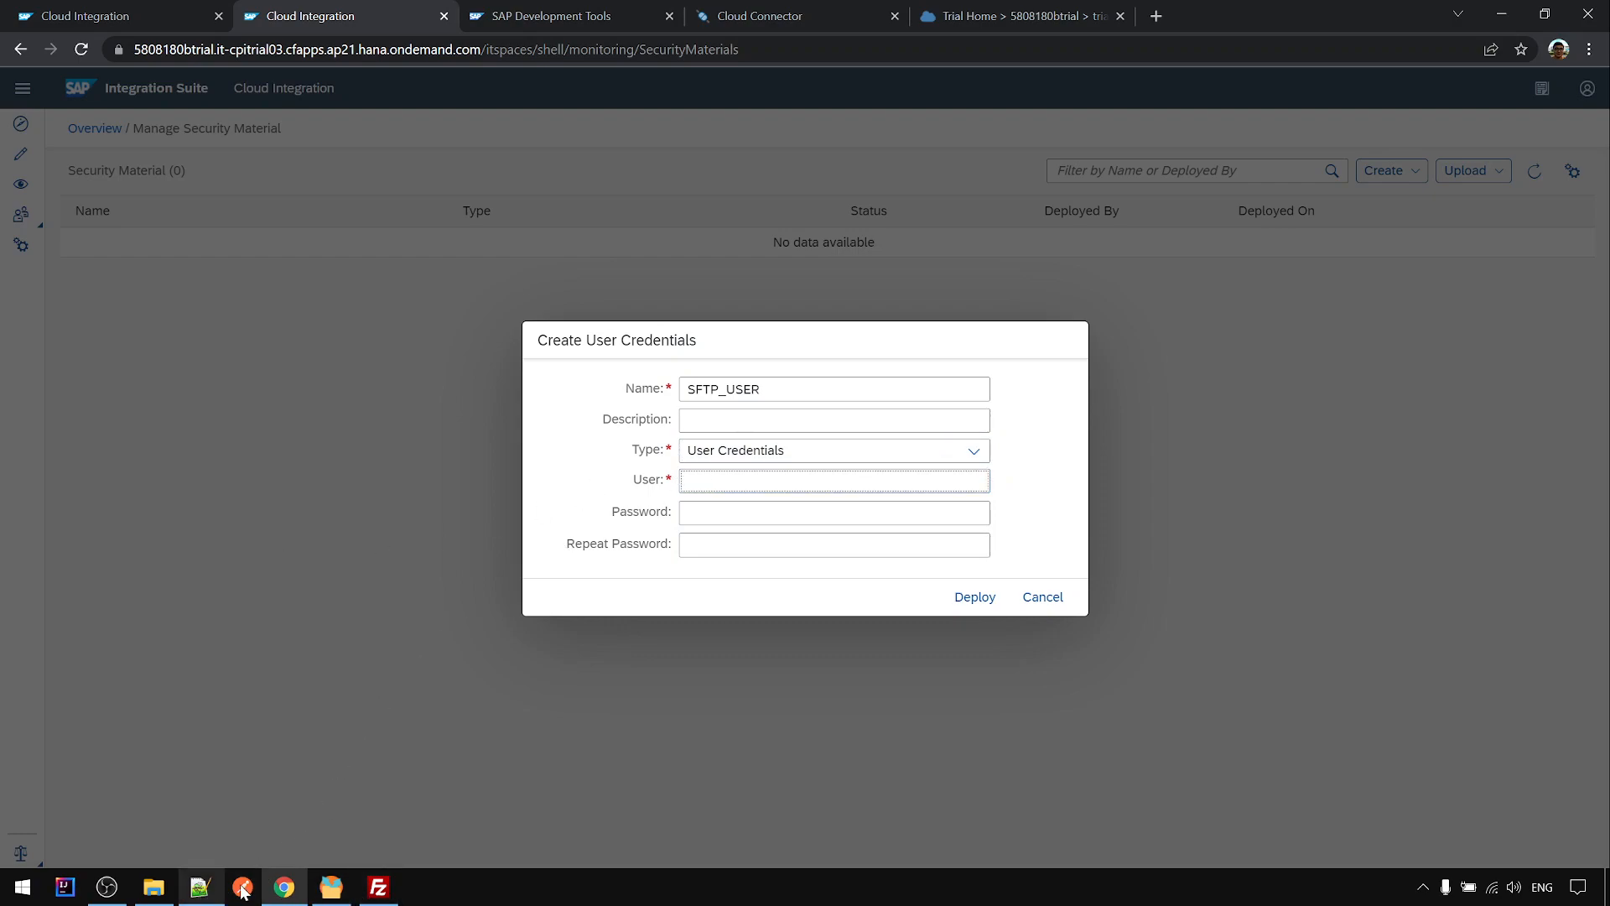
left_click(331, 886)
double_click(1215, 319)
key("ctrl+c")
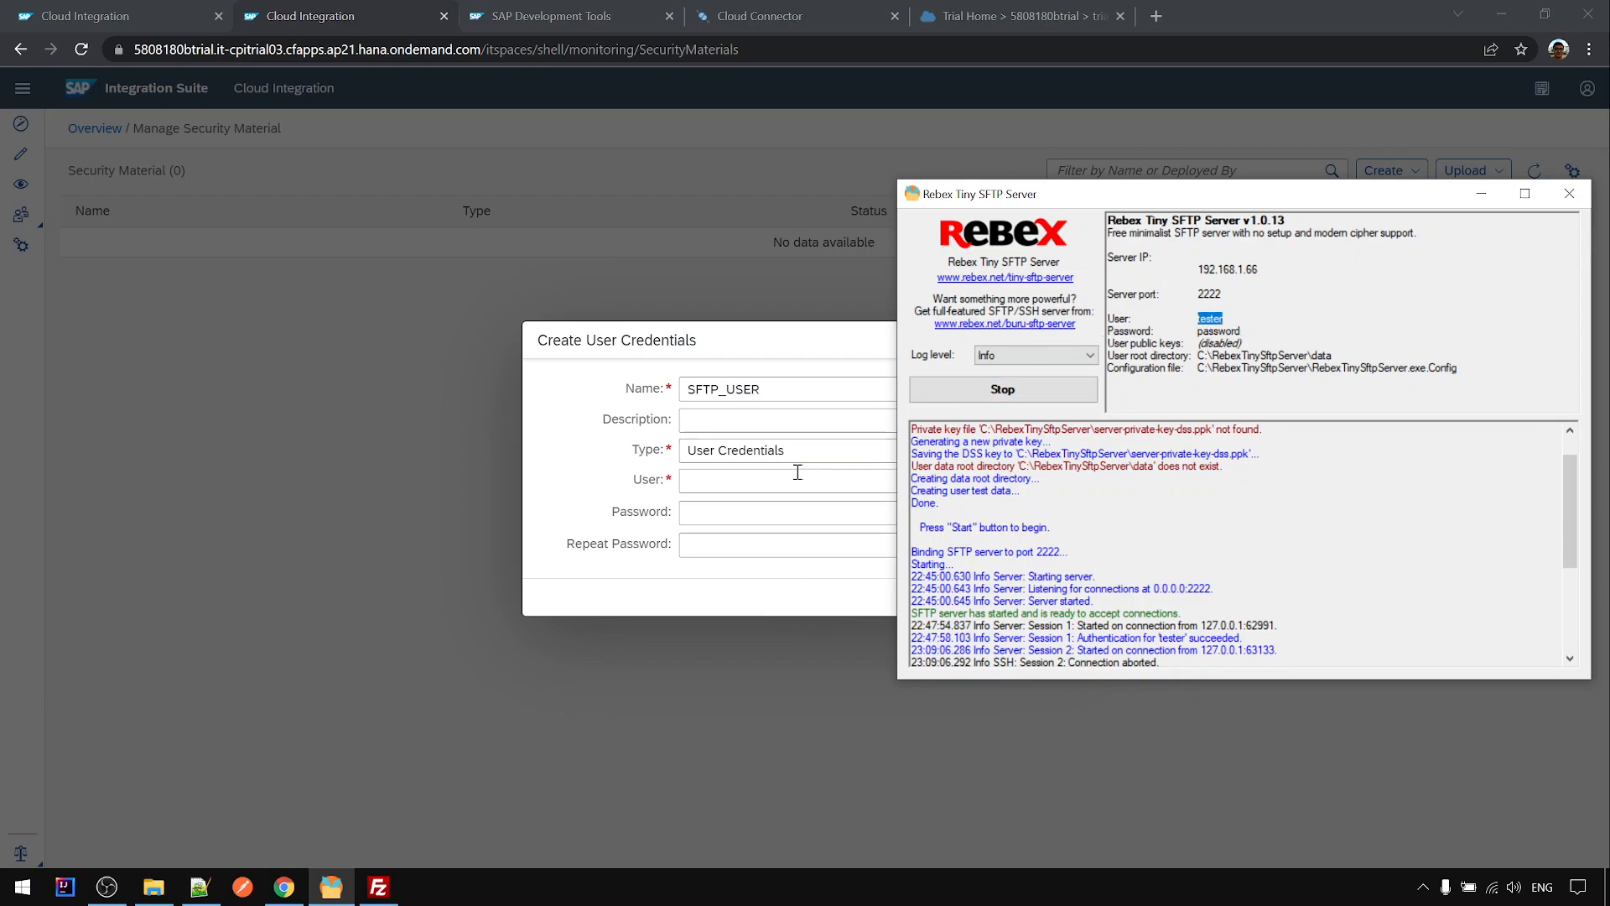
left_click(798, 472)
key("ctrl+v")
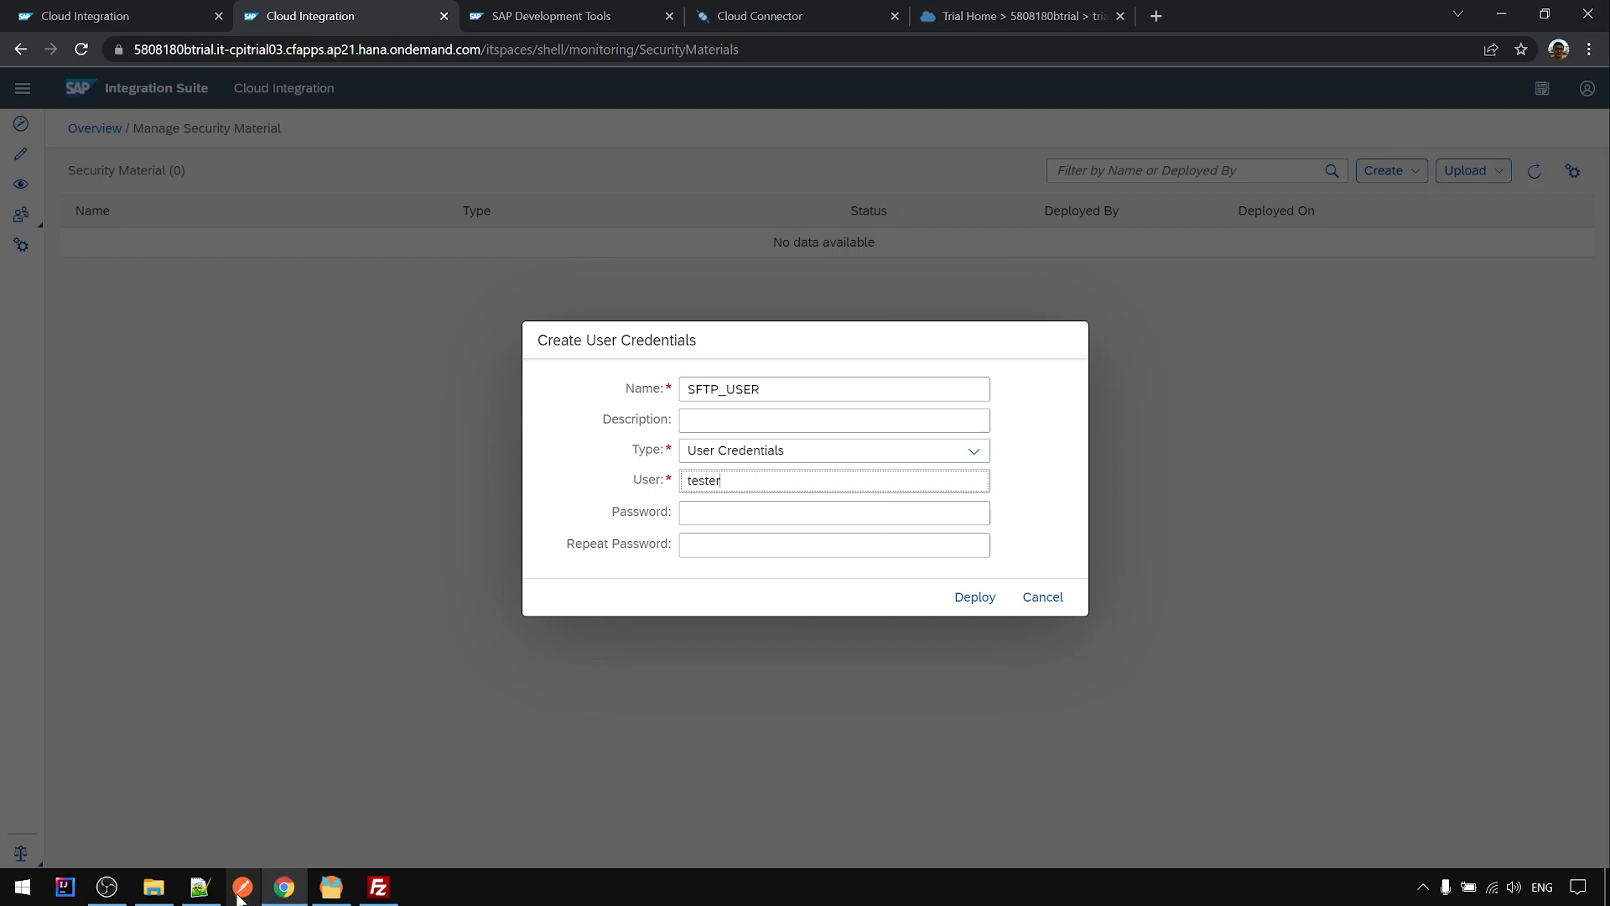
- Copy the server's password into Password and Repeat Password, clearing it from Description
left_click(331, 886)
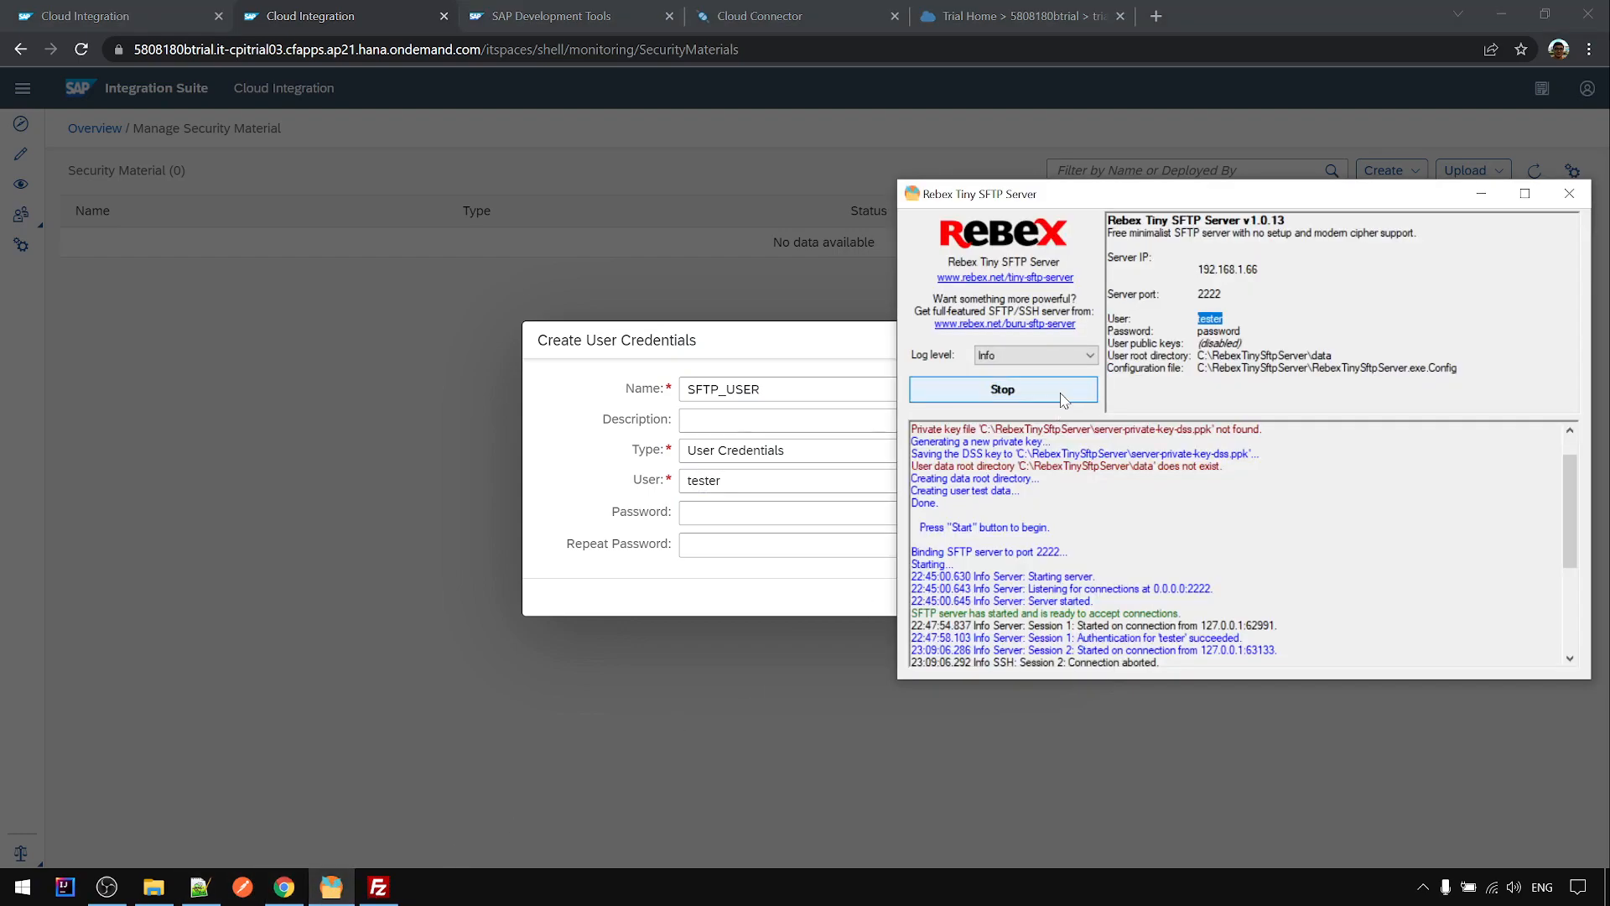
double_click(1218, 331)
key("ctrl+c")
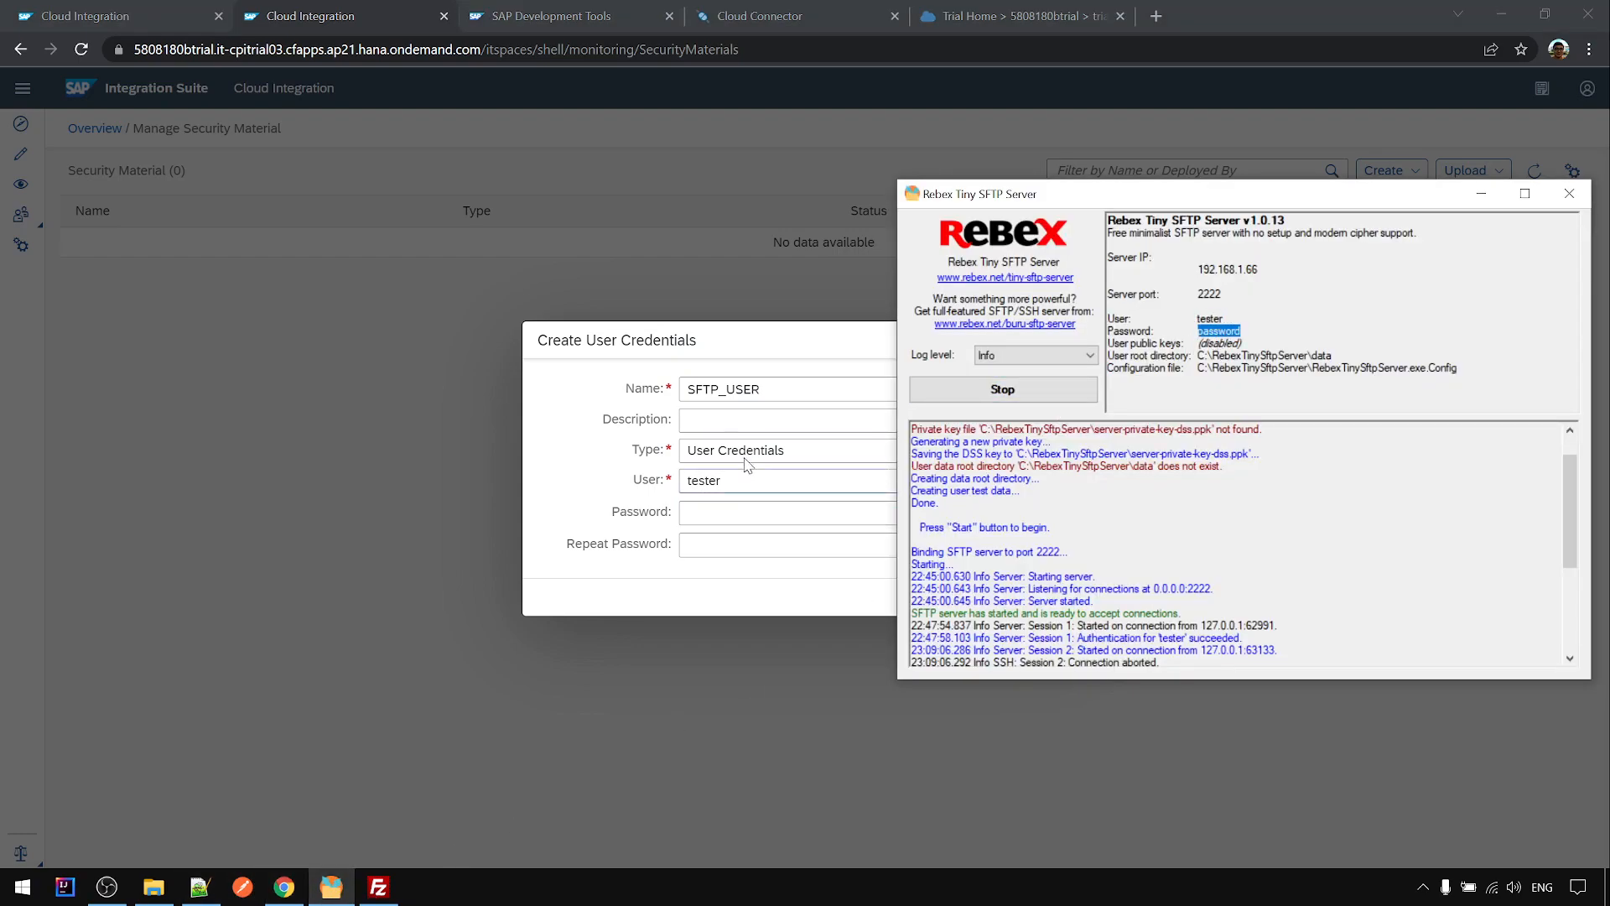
left_click(742, 418)
key("ctrl+v")
left_click_drag(744, 420, 664, 419)
key("BackSpace")
left_click(732, 516)
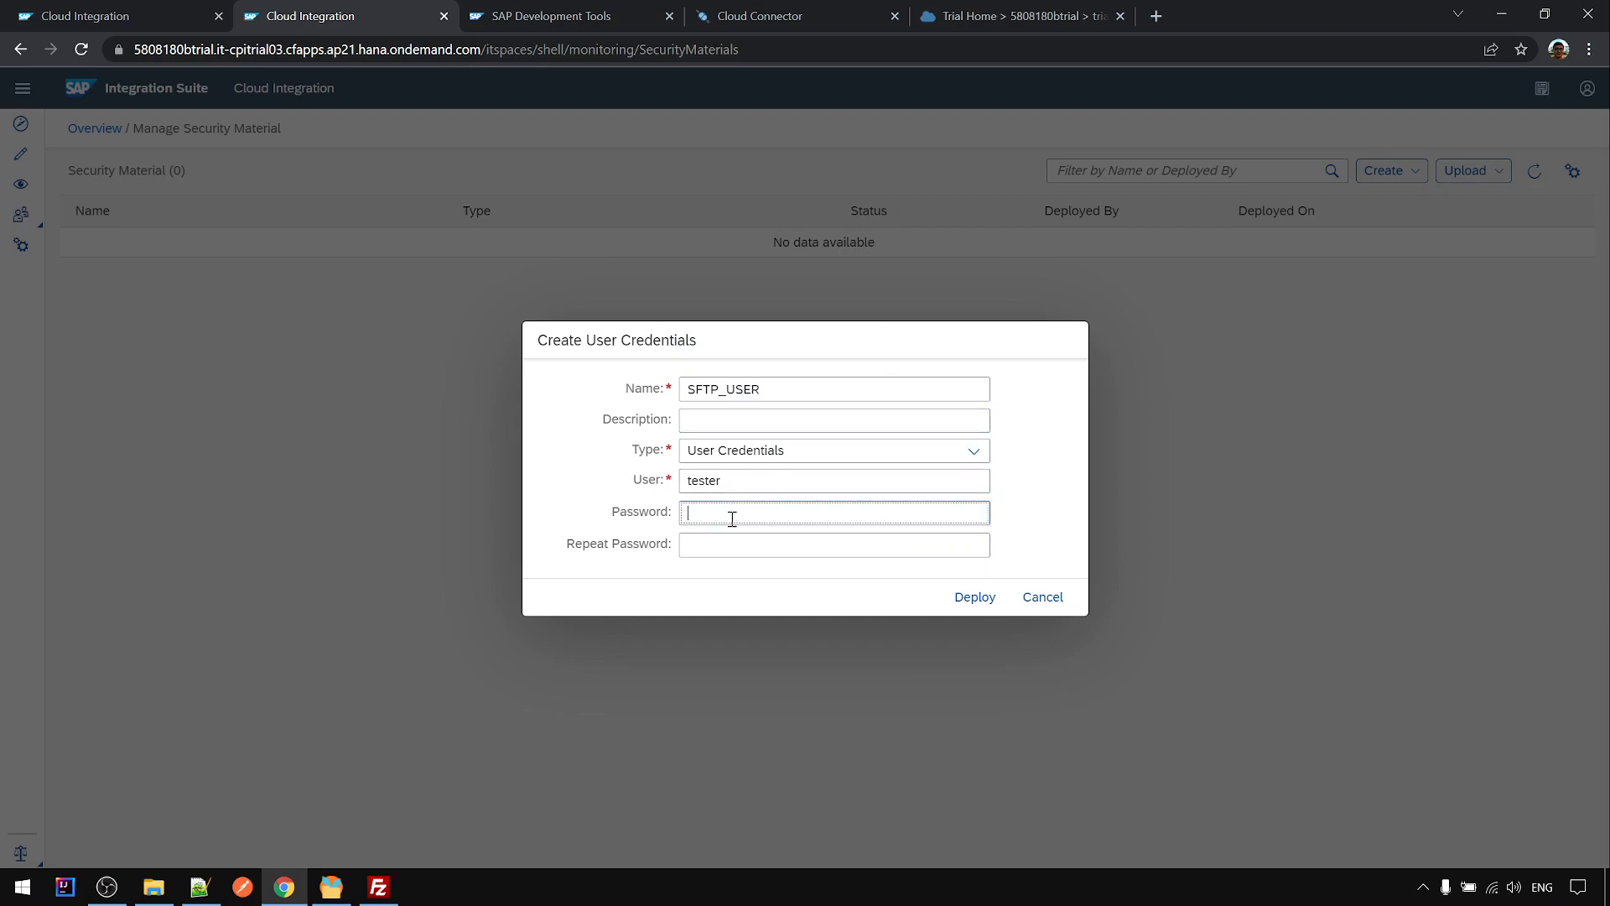
key("ctrl+v")
left_click(696, 551)
key("ctrl+v")
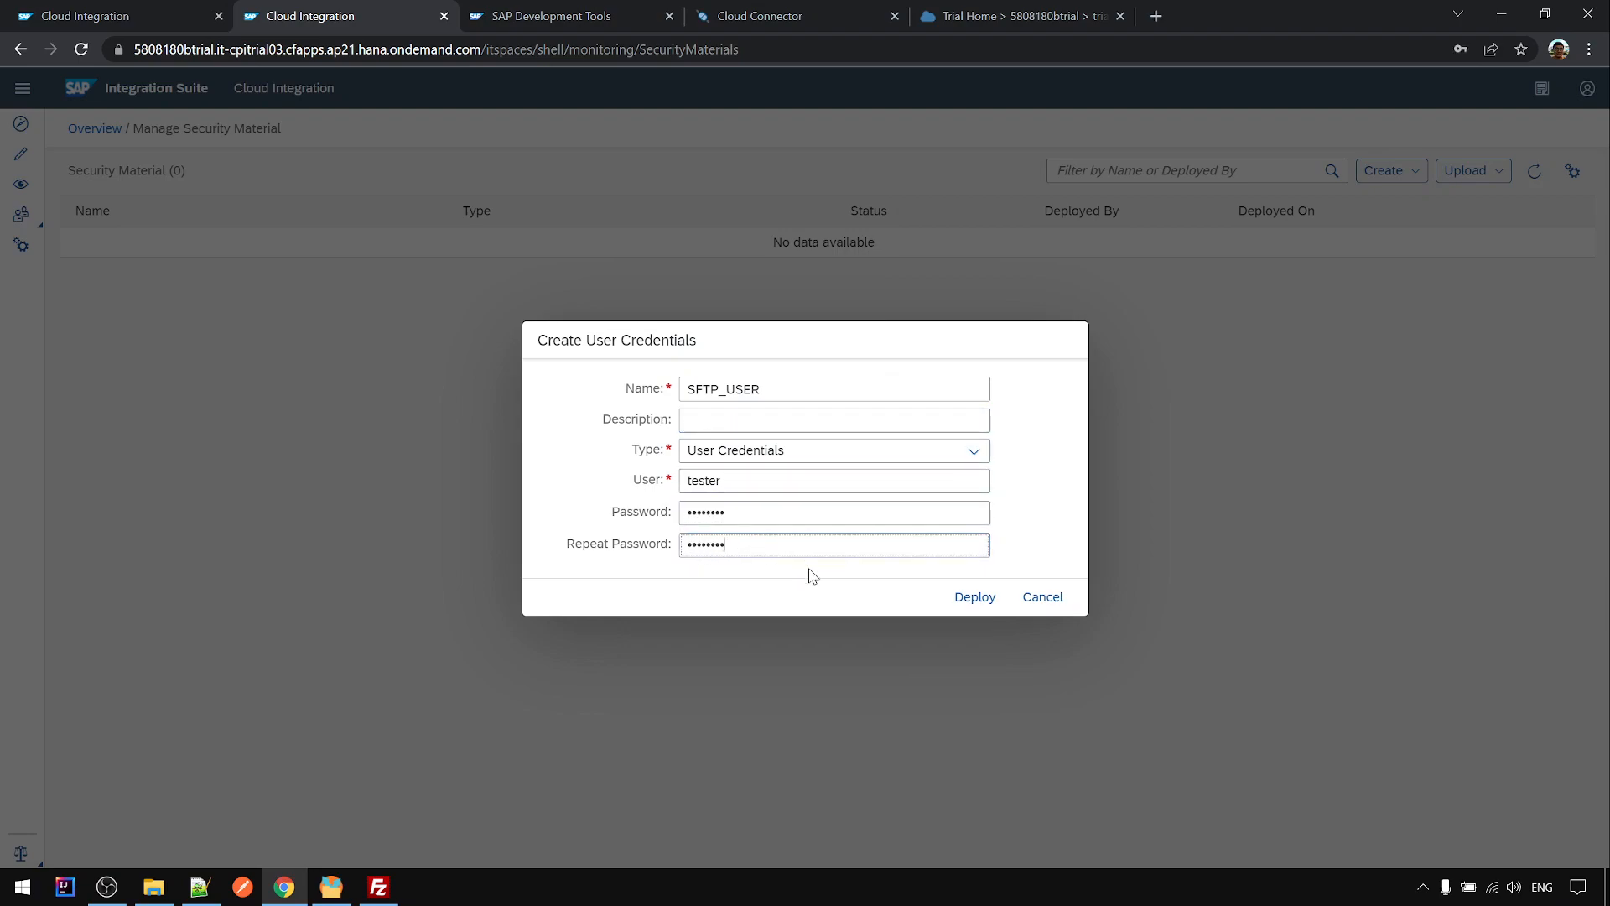
- Deploy SFTP_USER, dismiss the browser's password prompts, and refresh the material list
left_click(973, 596)
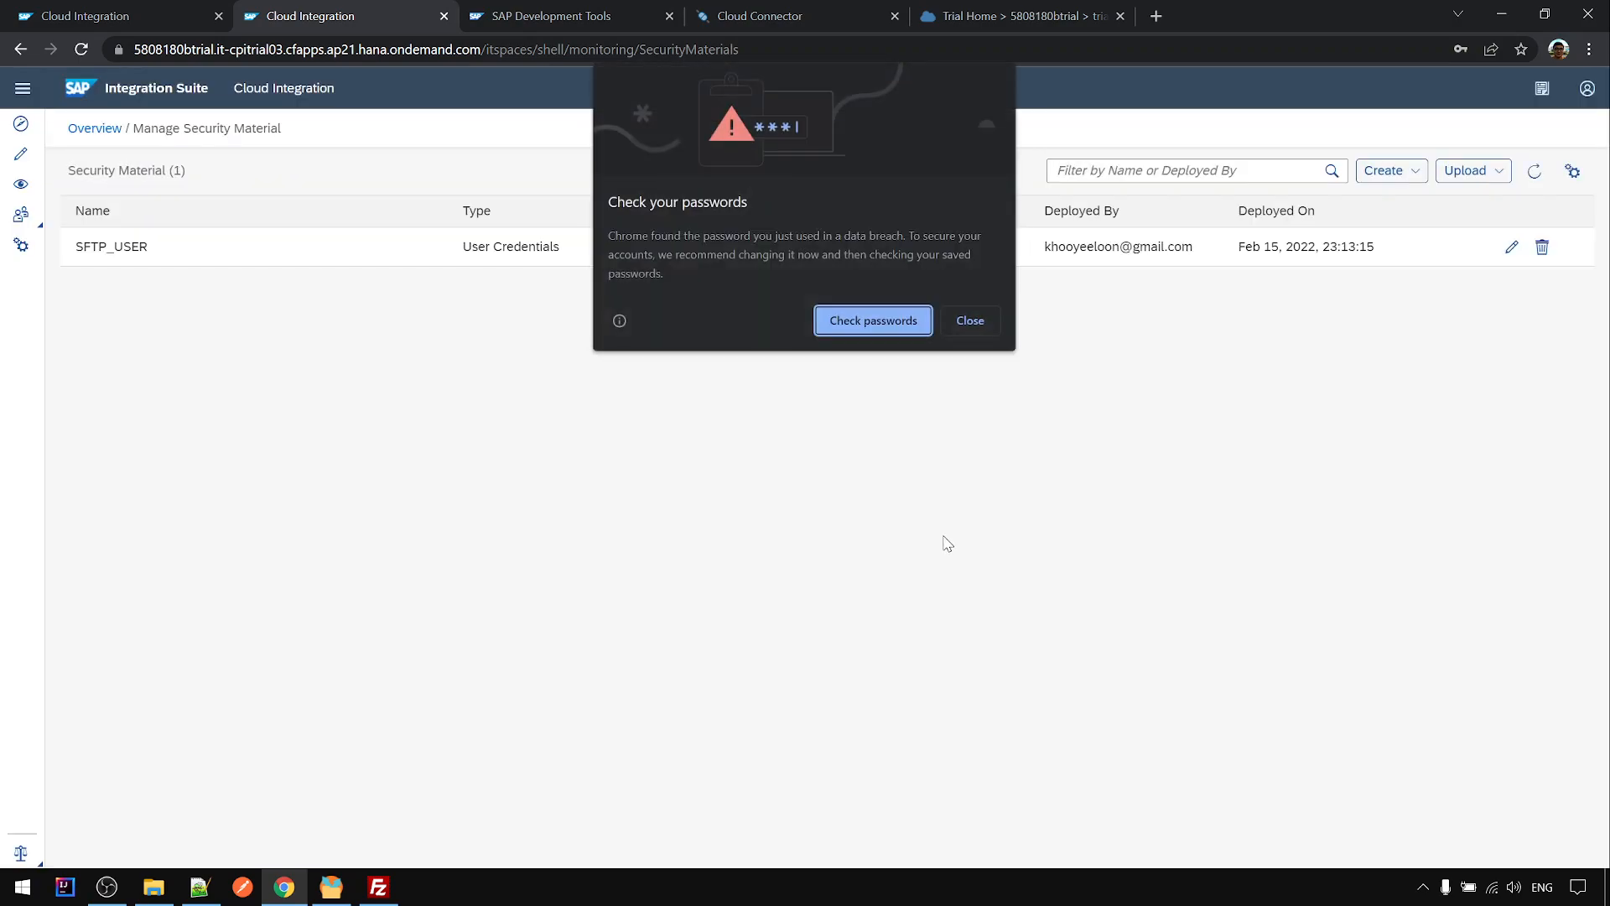
left_click(982, 325)
left_click(1493, 359)
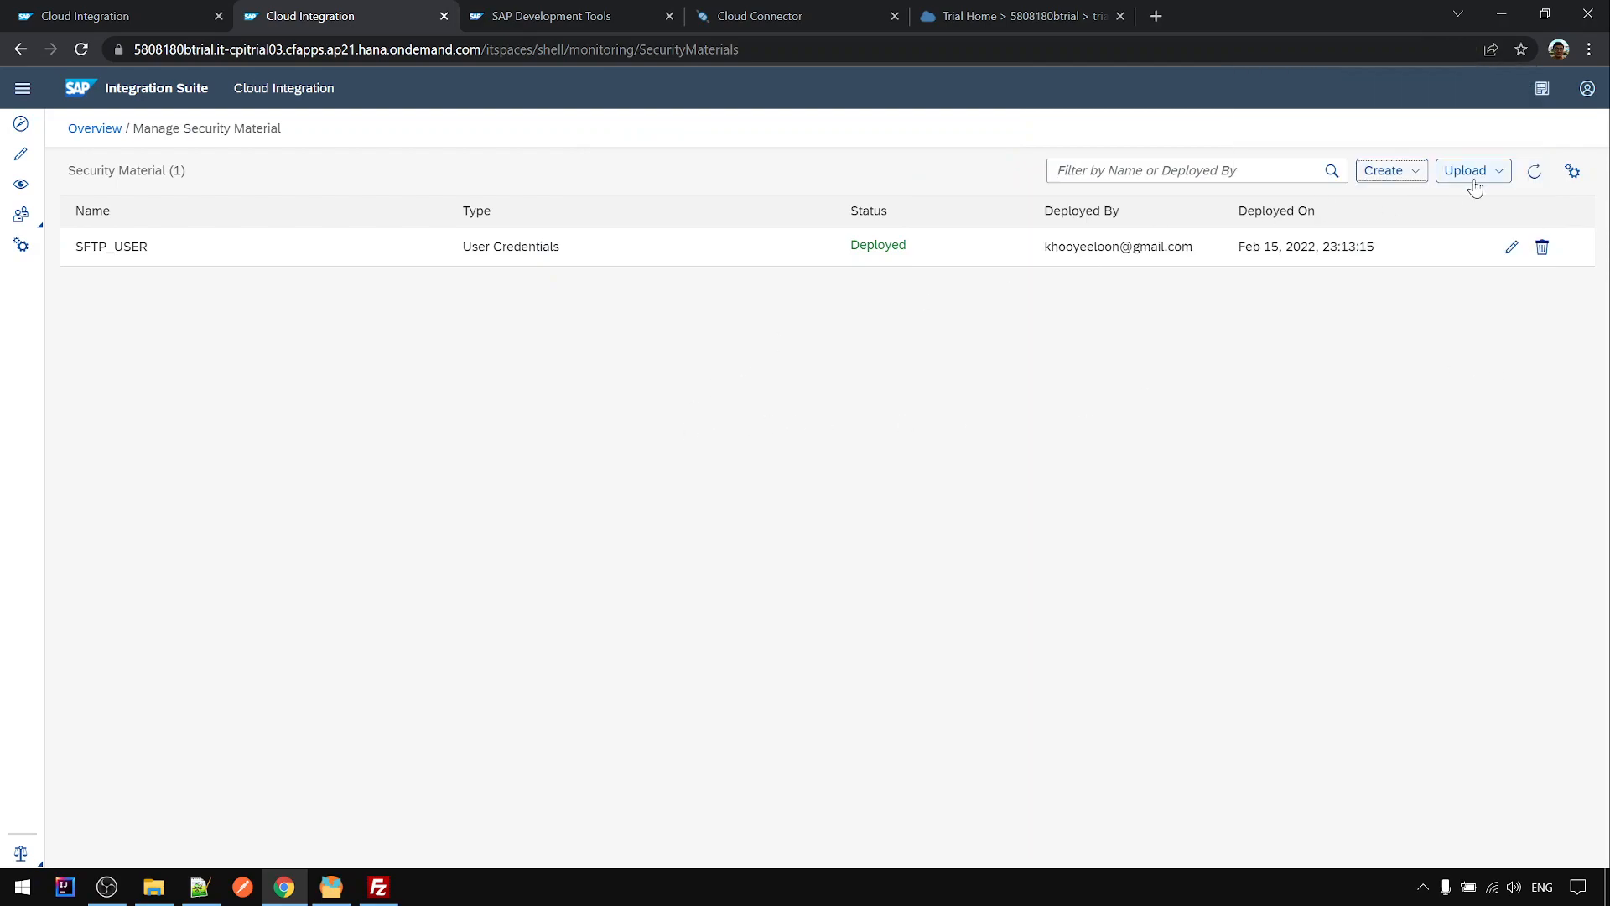
left_click(1534, 171)
- In the first tab, find no User Credentials names listed, copy the host name, and reload
left_click(158, 19)
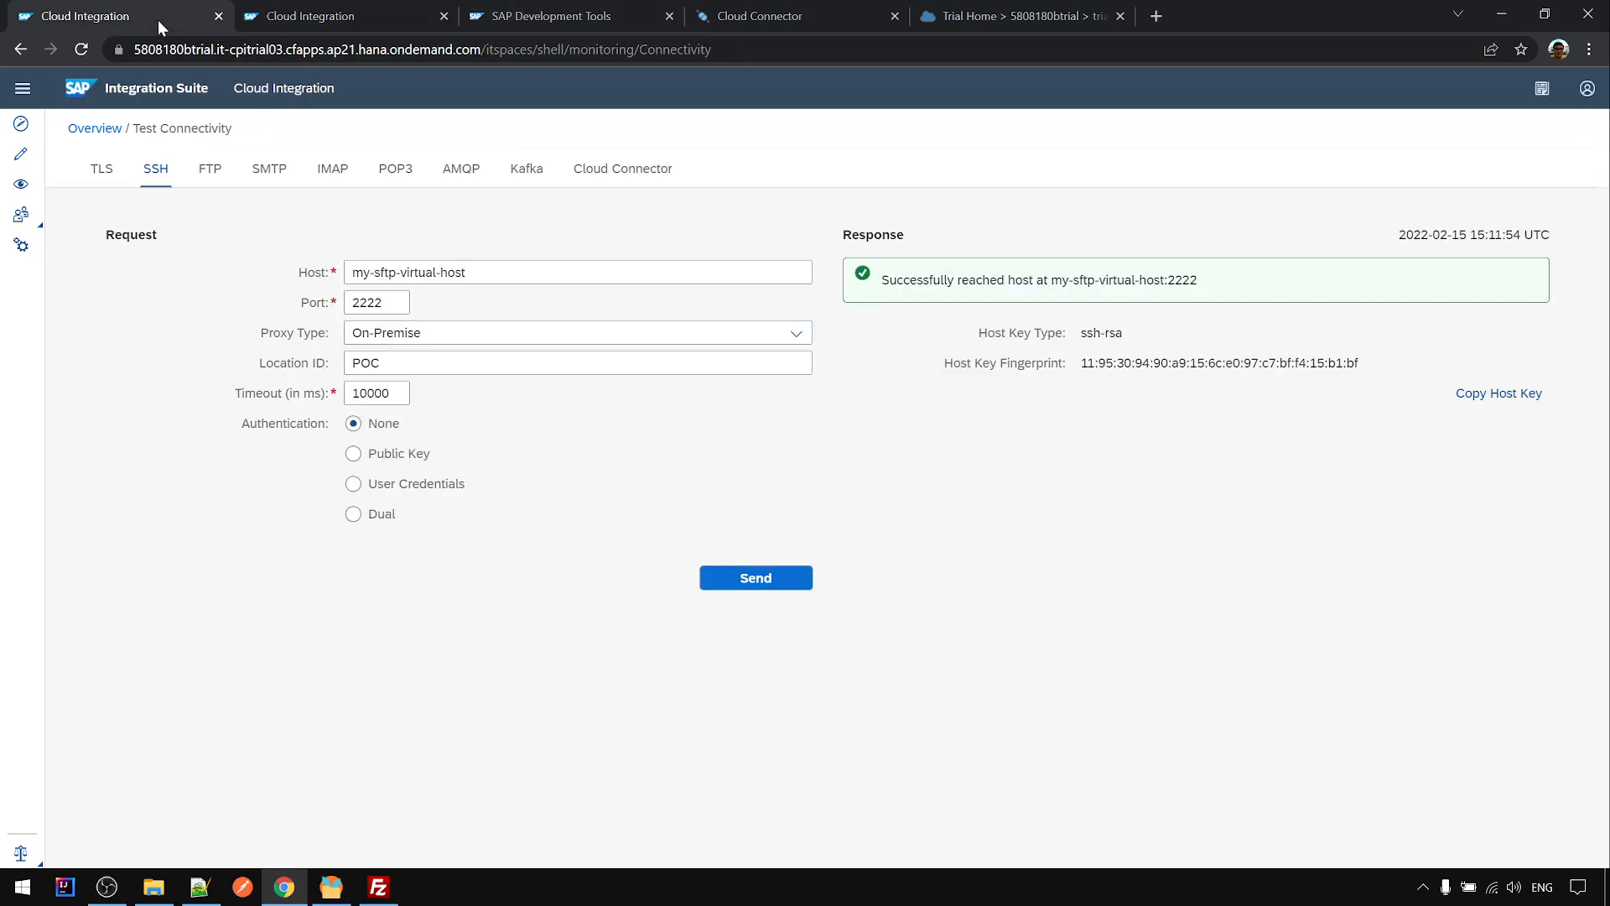
left_click(353, 488)
left_click(801, 554)
left_click(877, 542)
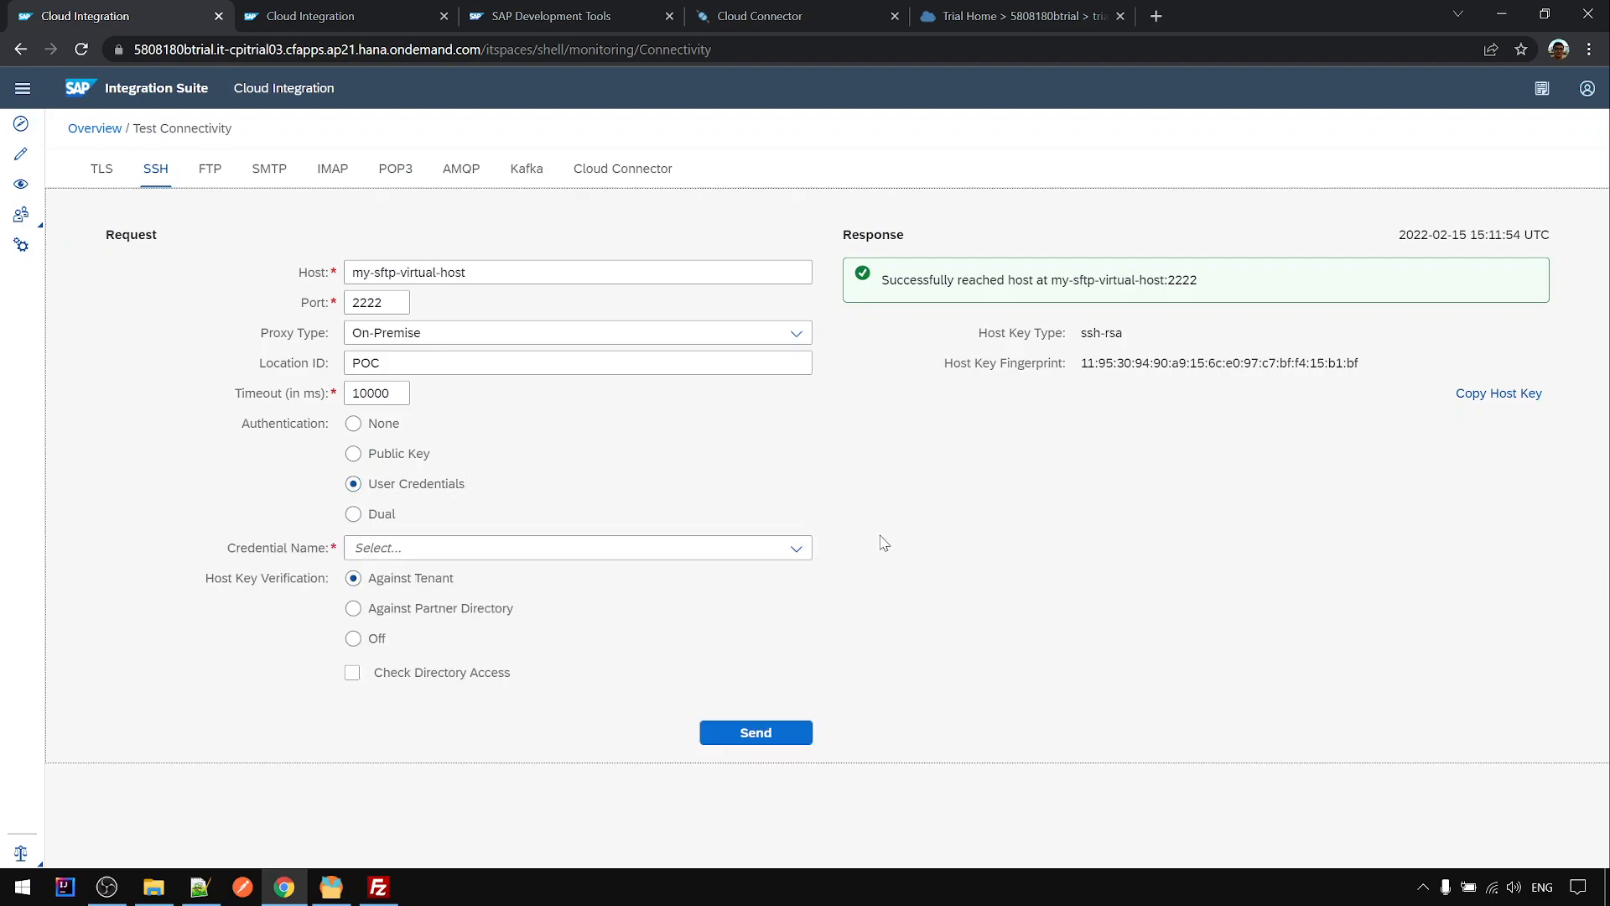
left_click(797, 548)
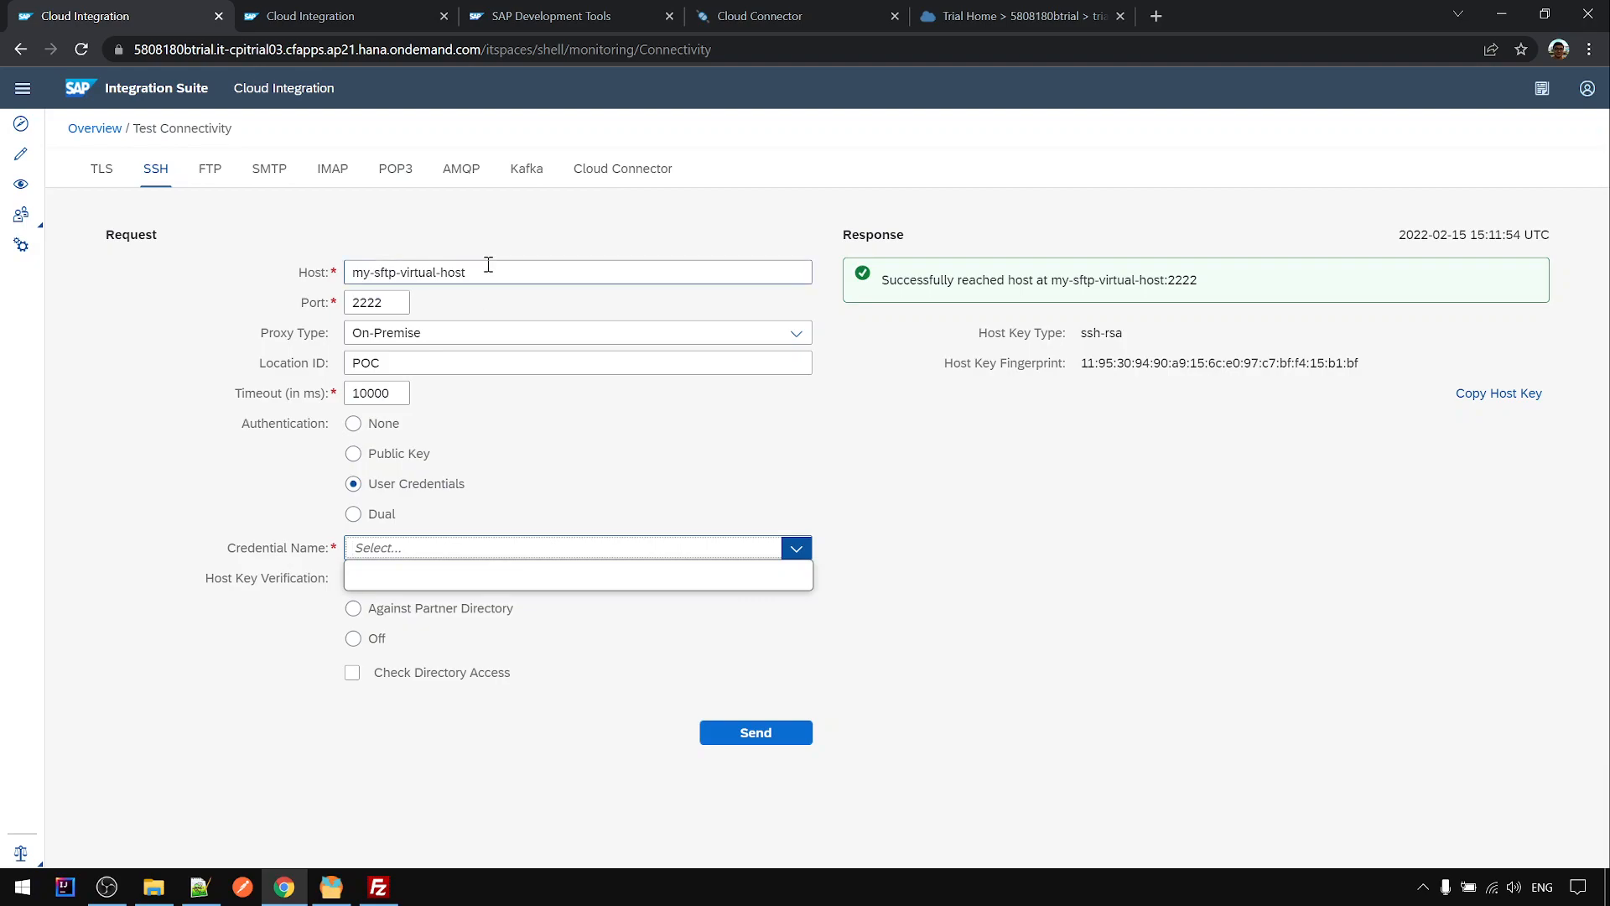
left_click_drag(492, 268, 300, 244)
key("ctrl+c")
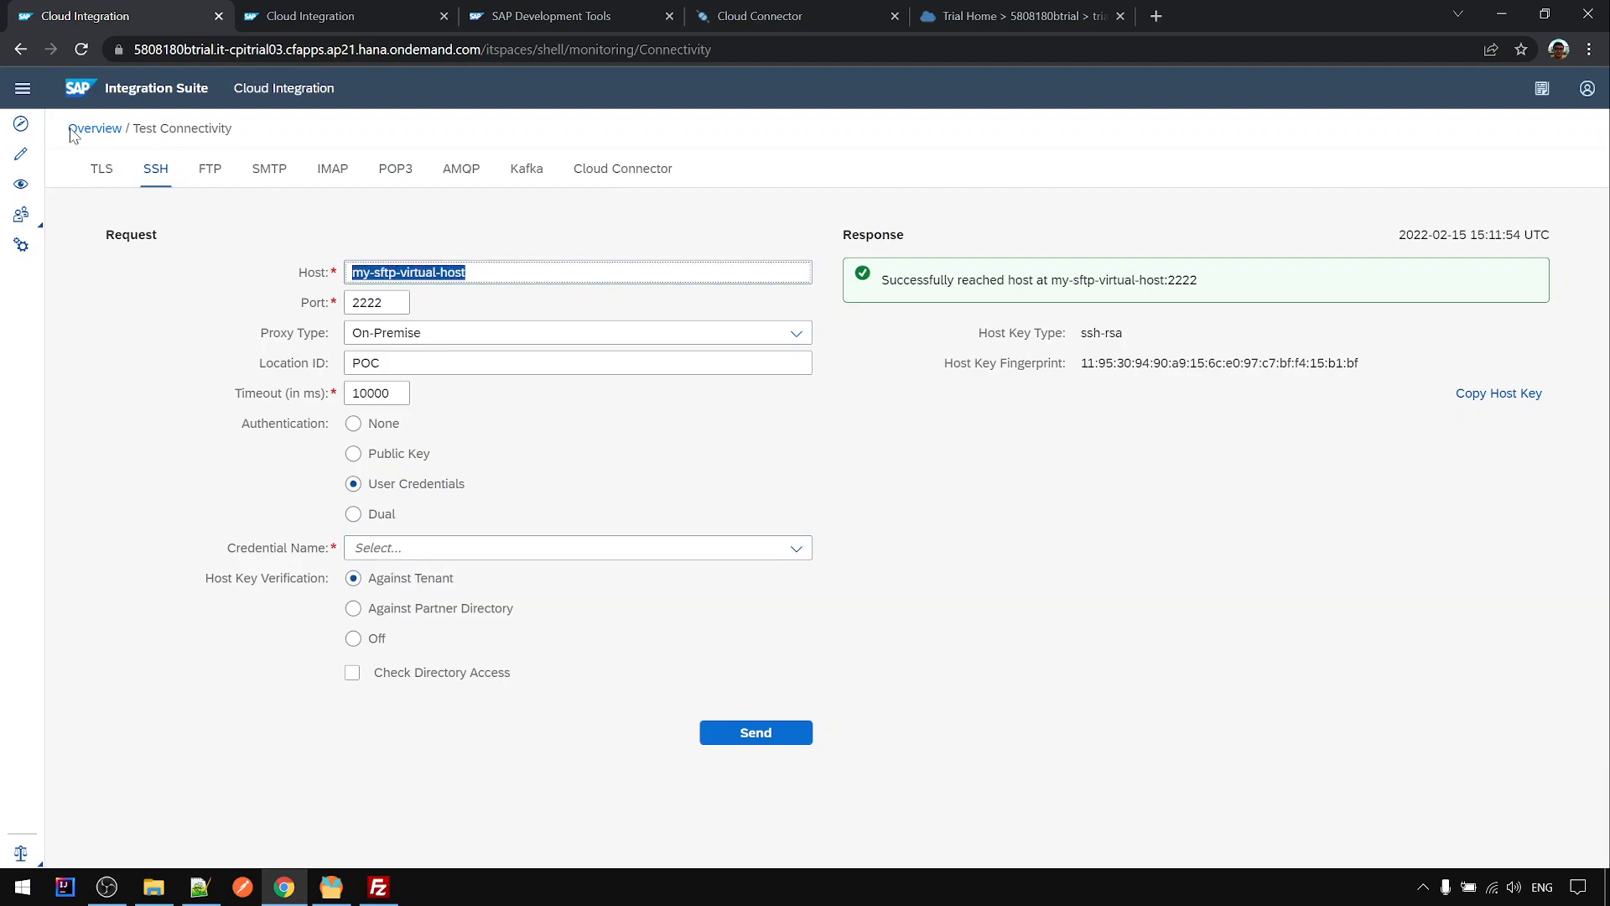
left_click(83, 48)
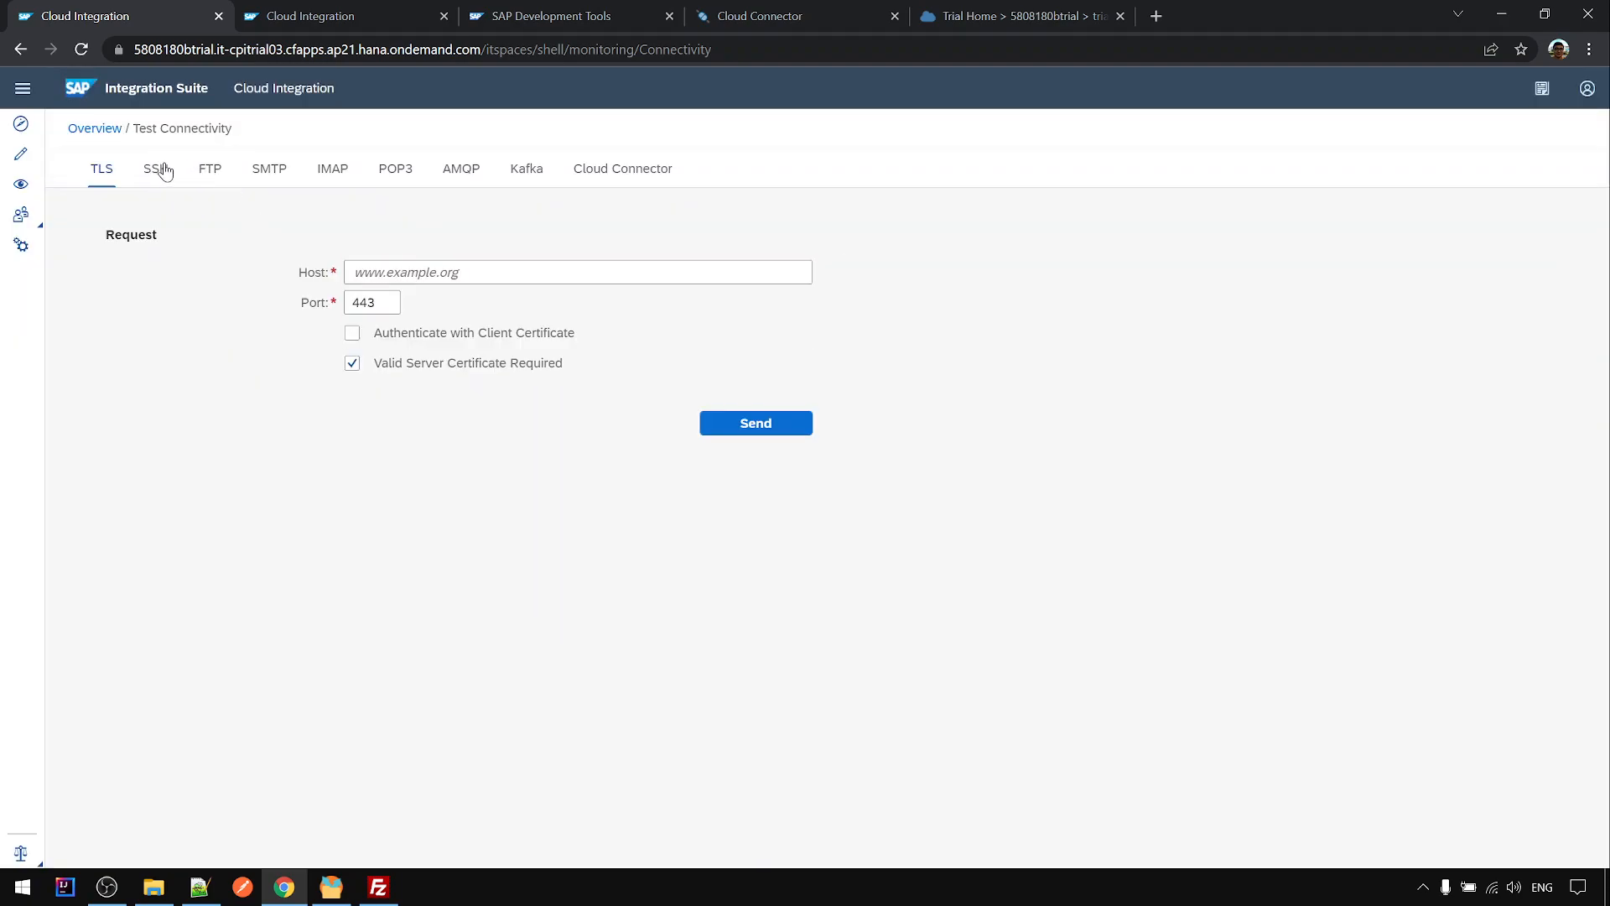
- Fill the SSH form: host my-sftp-virtual-host, port 2222, On-Premise proxy, Location ID POC
left_click(164, 170)
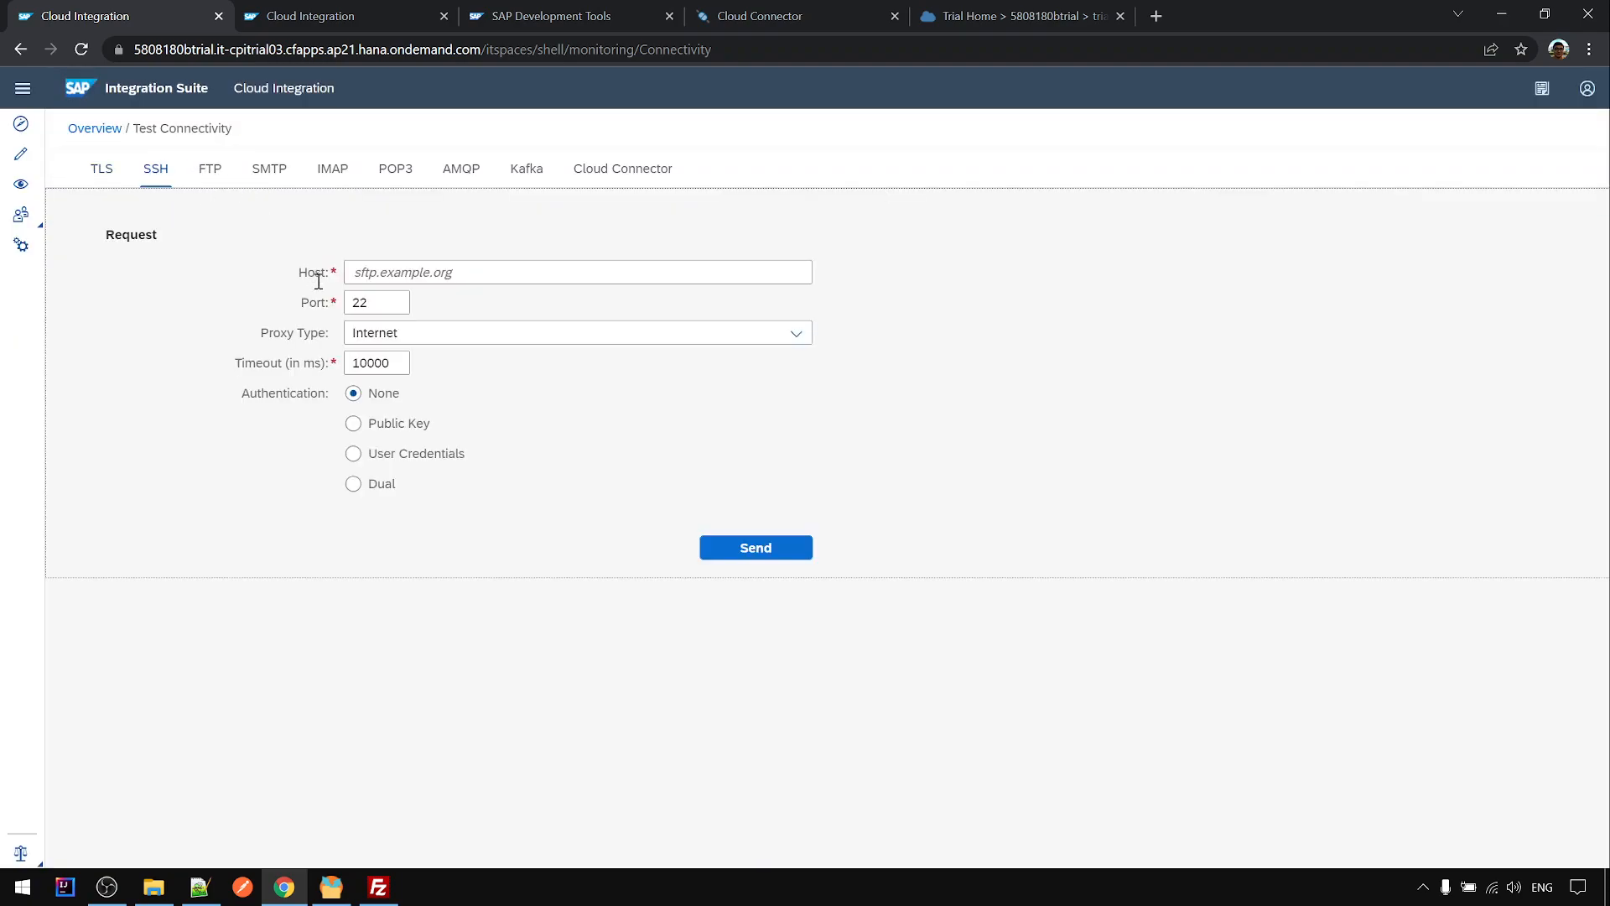
left_click(356, 272)
key("ctrl+v")
left_click(394, 301)
type("22")
left_click(409, 335)
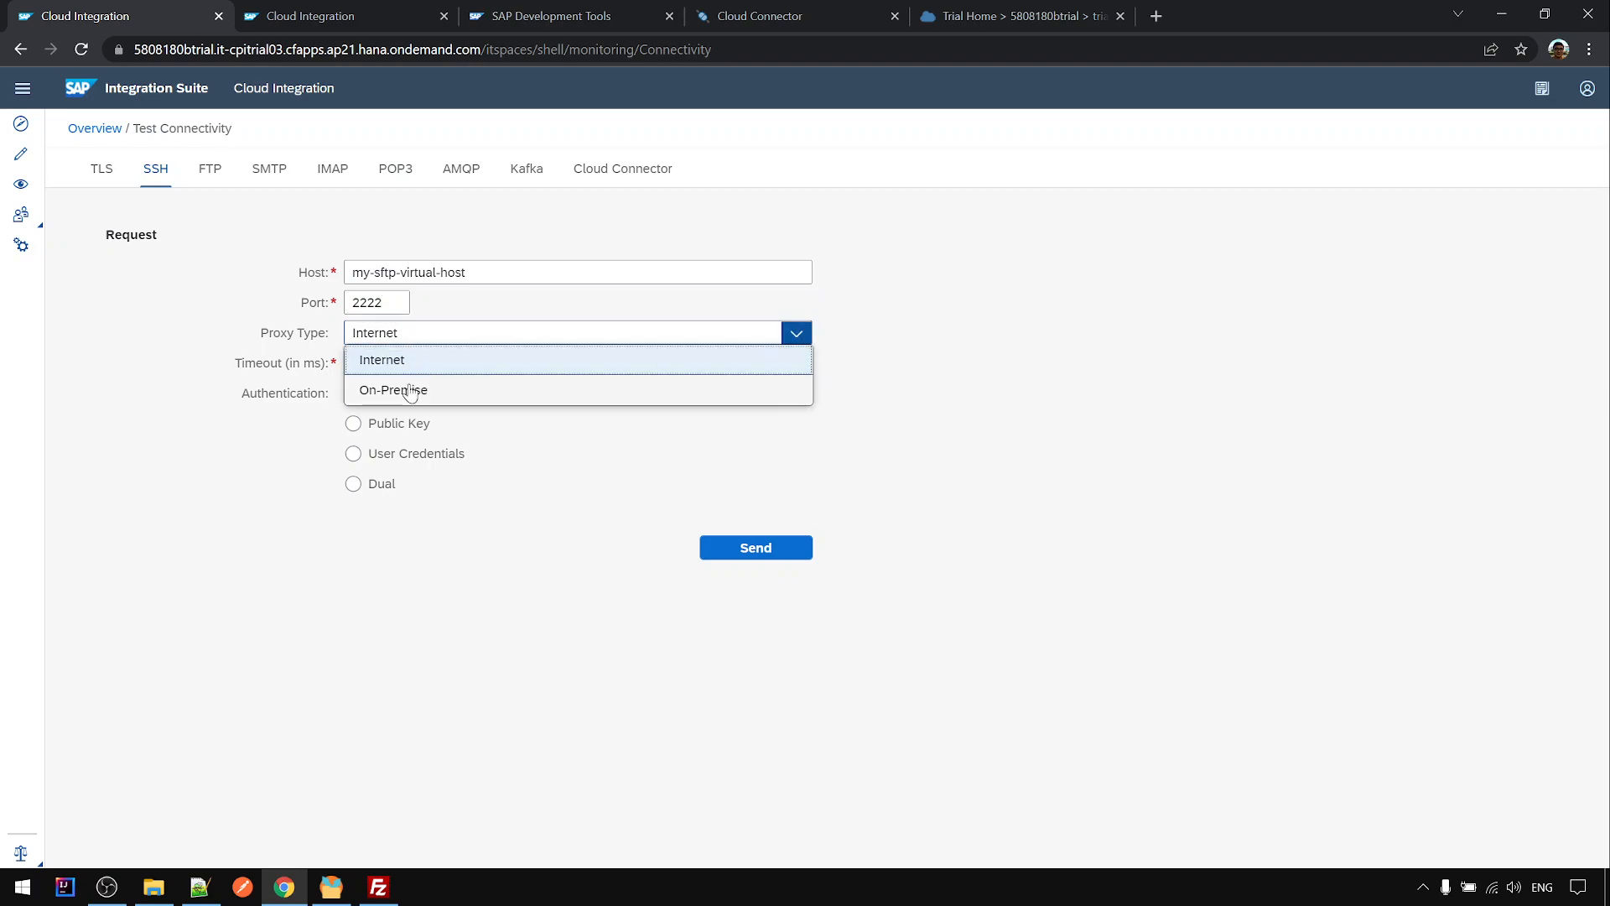
left_click(420, 389)
left_click(387, 364)
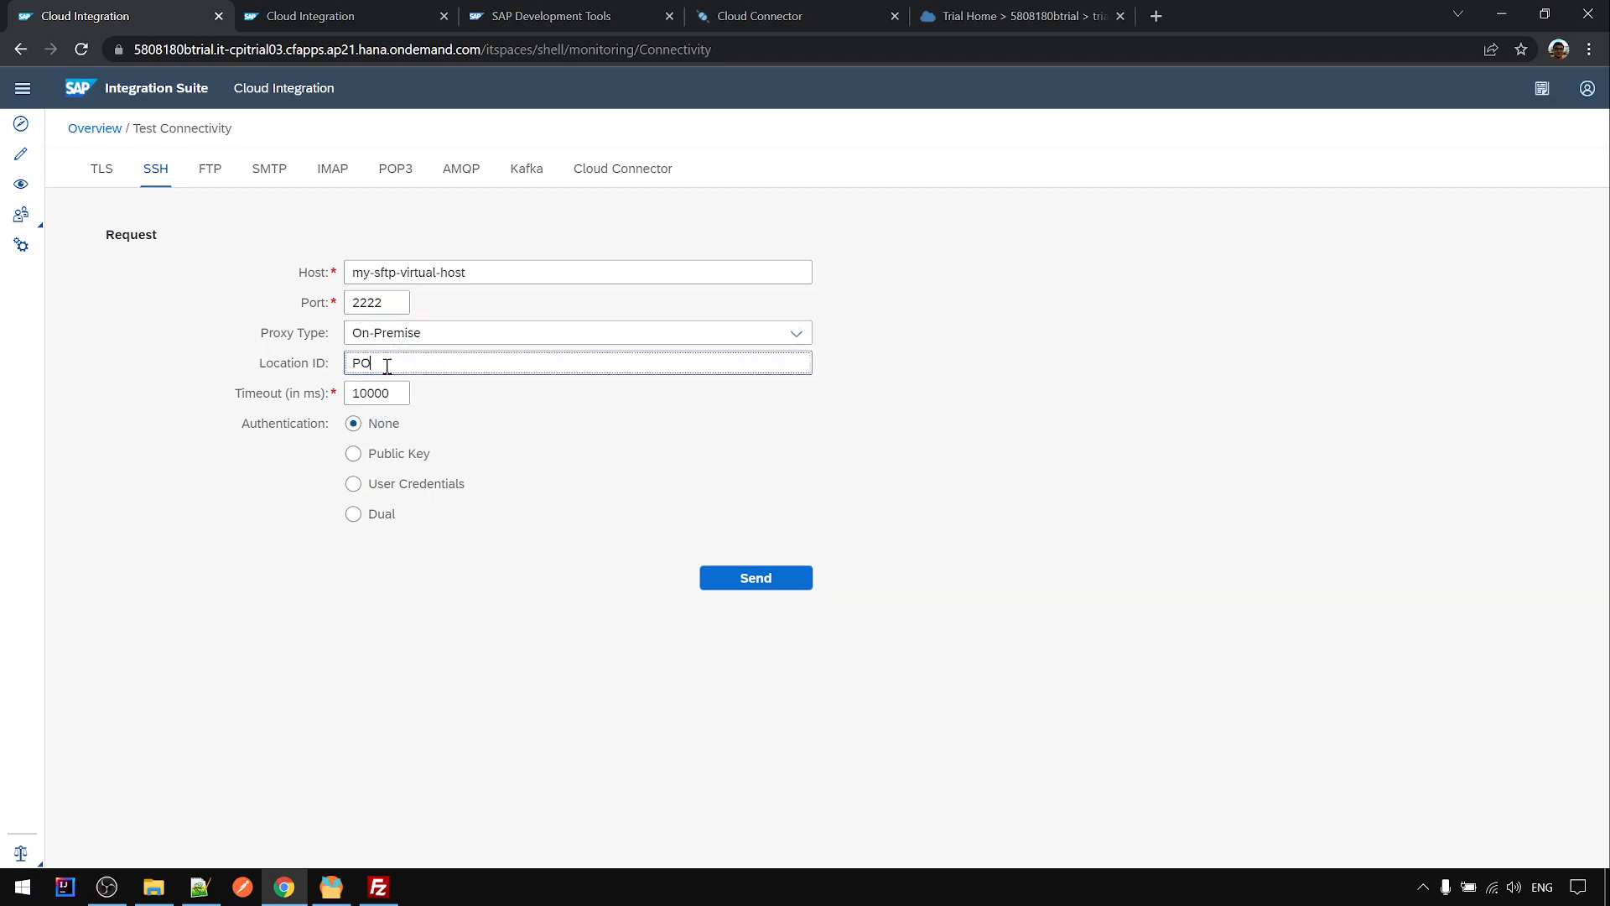
- Authenticate with User Credentials SFTP_USER, leave the directory check off, and send the test
left_click(353, 484)
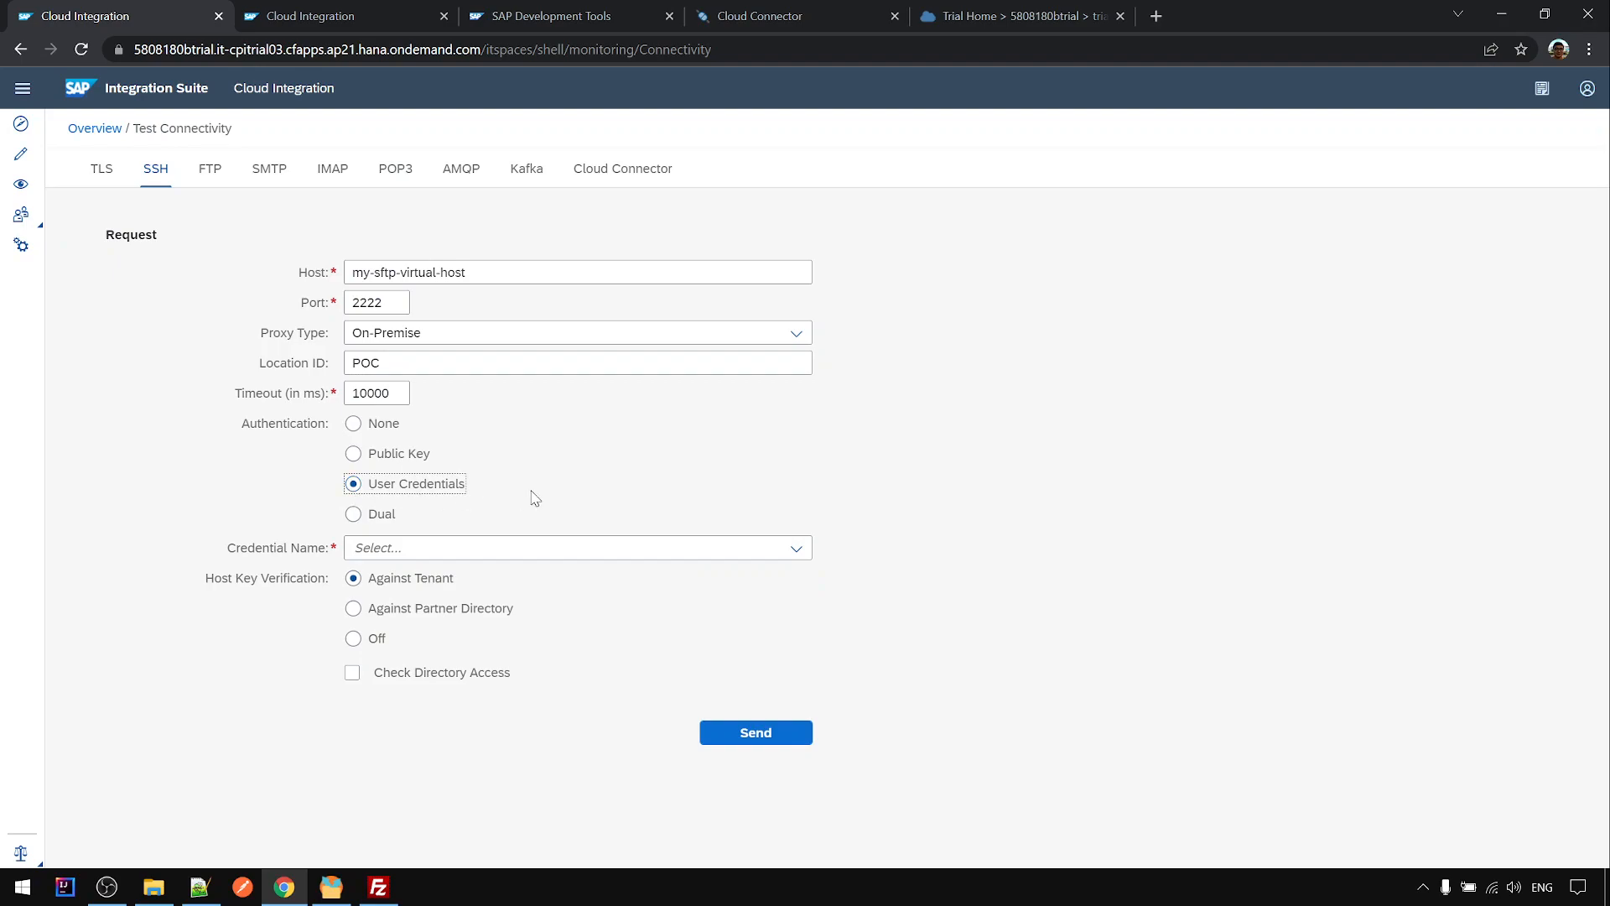
left_click(795, 547)
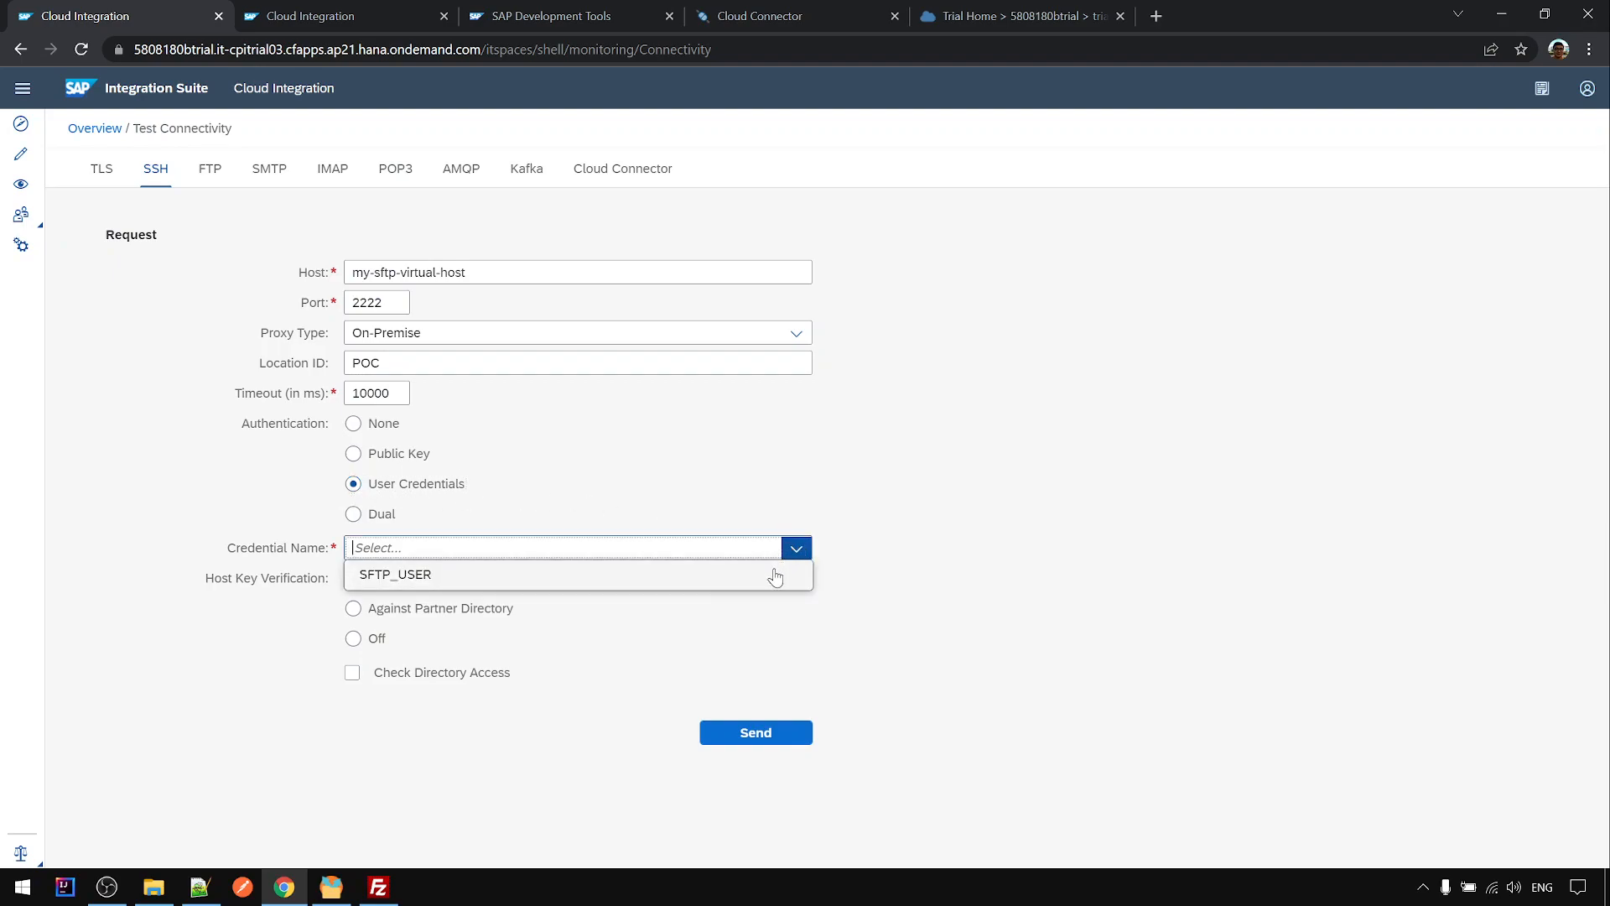
left_click(775, 572)
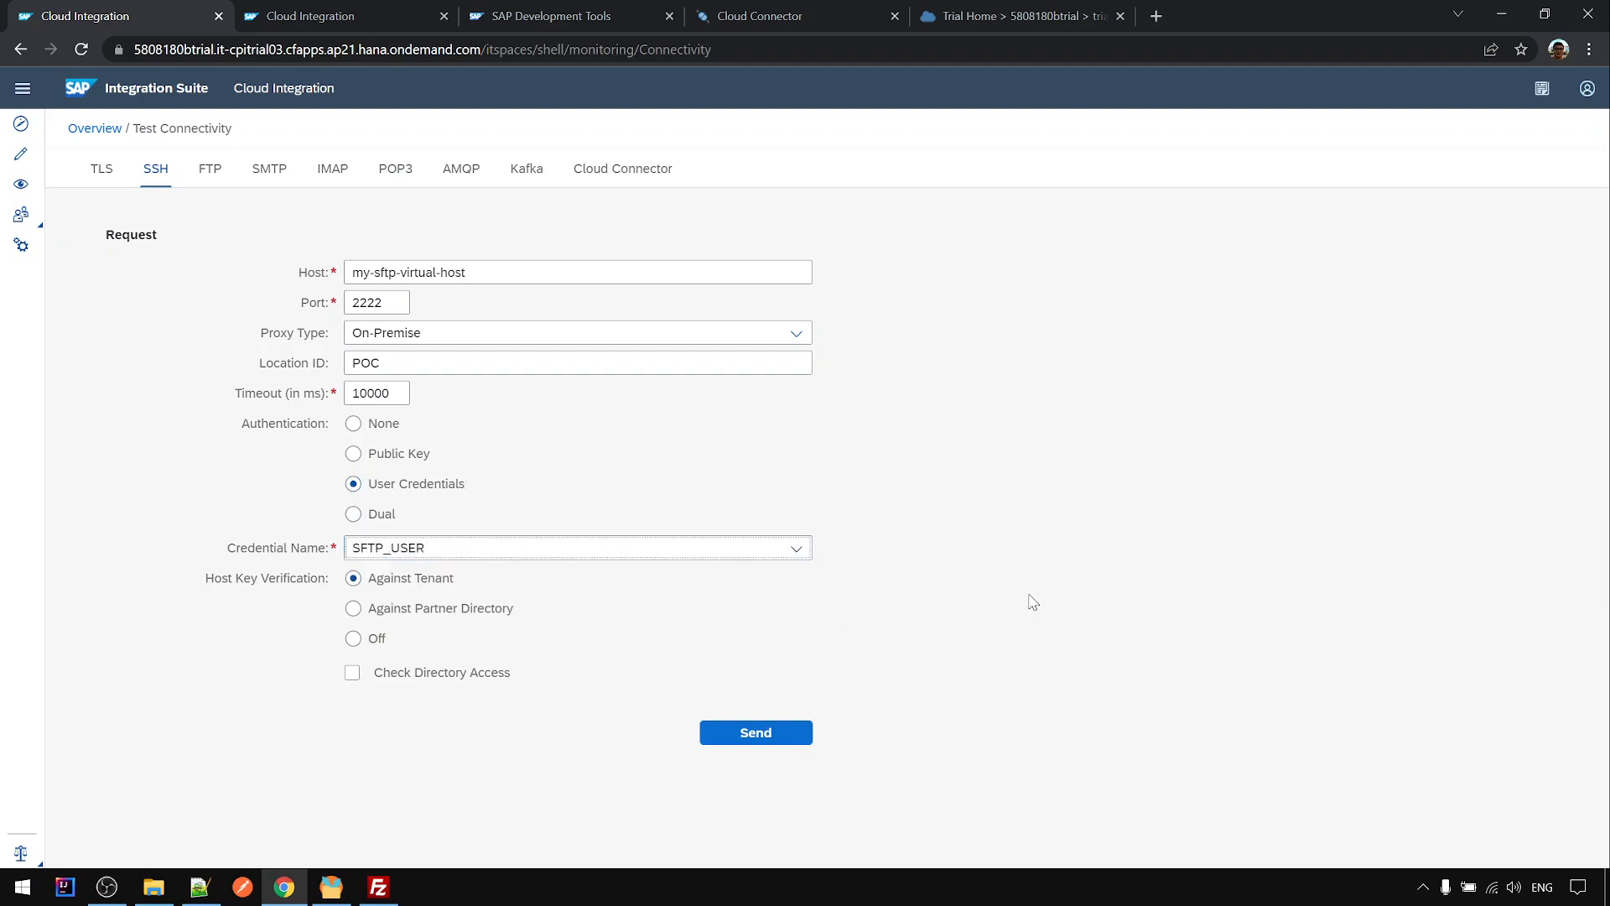
left_click(460, 679)
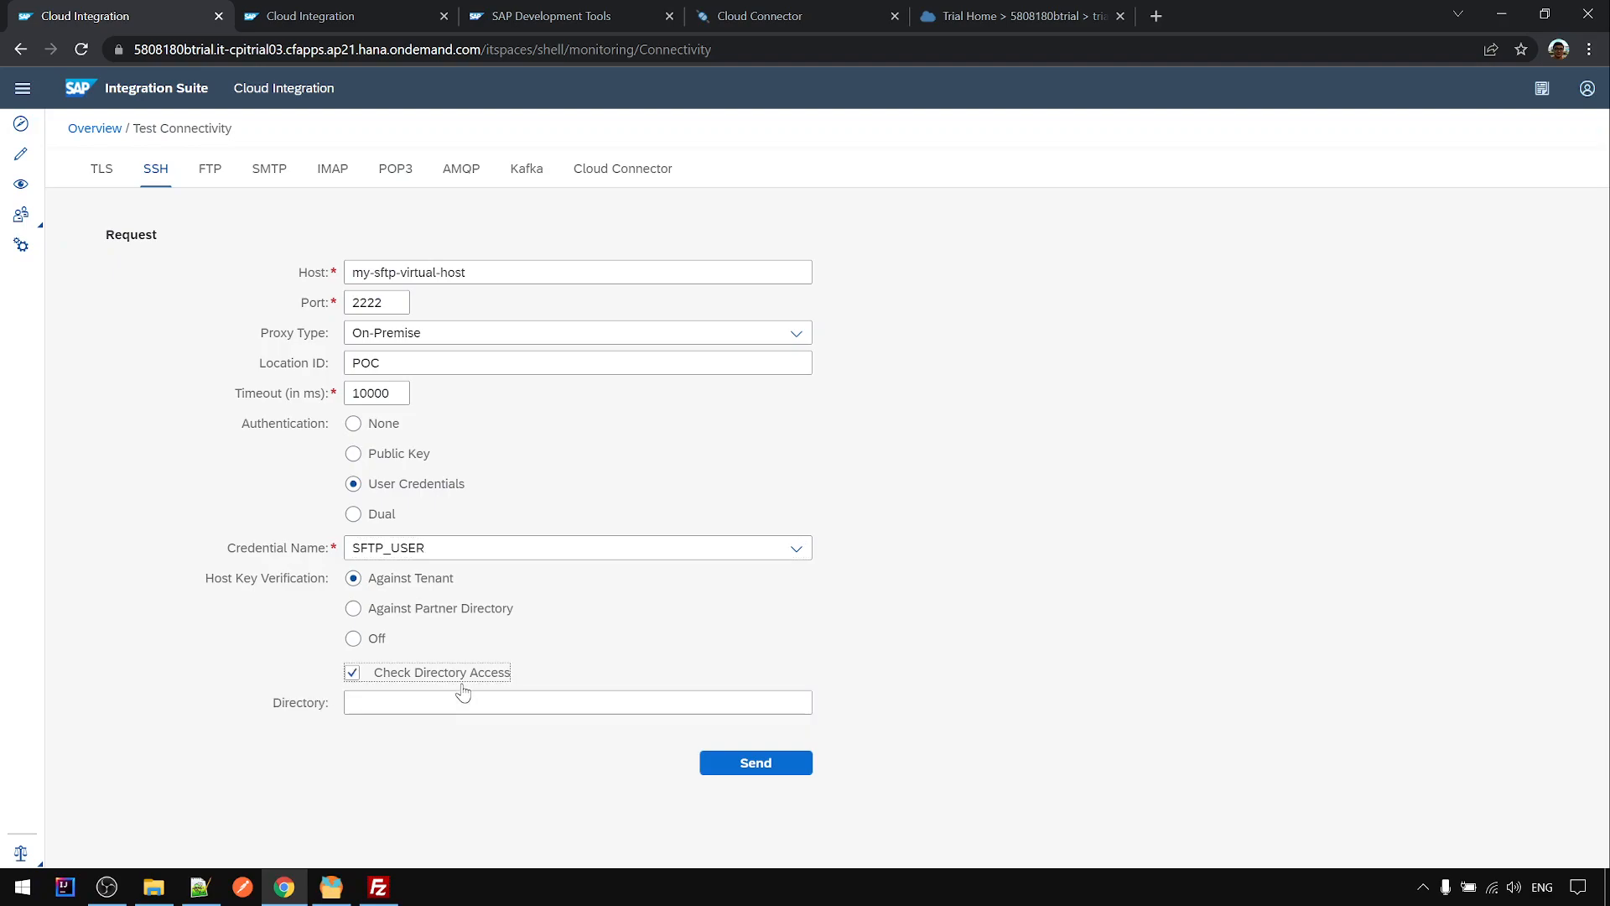
left_click(371, 675)
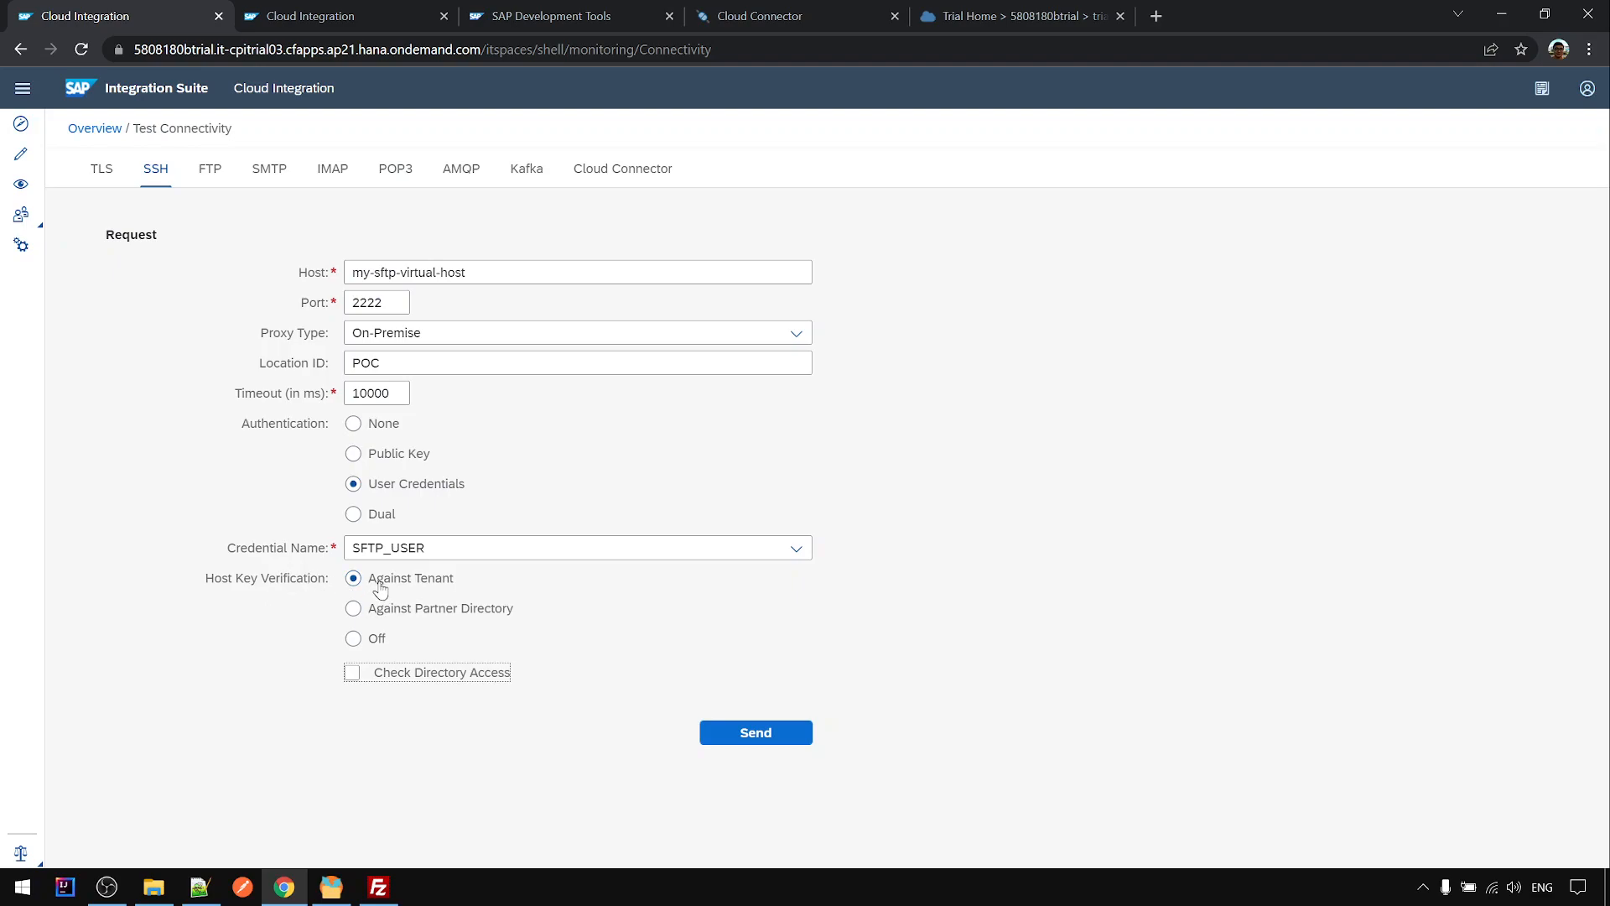
left_click(748, 726)
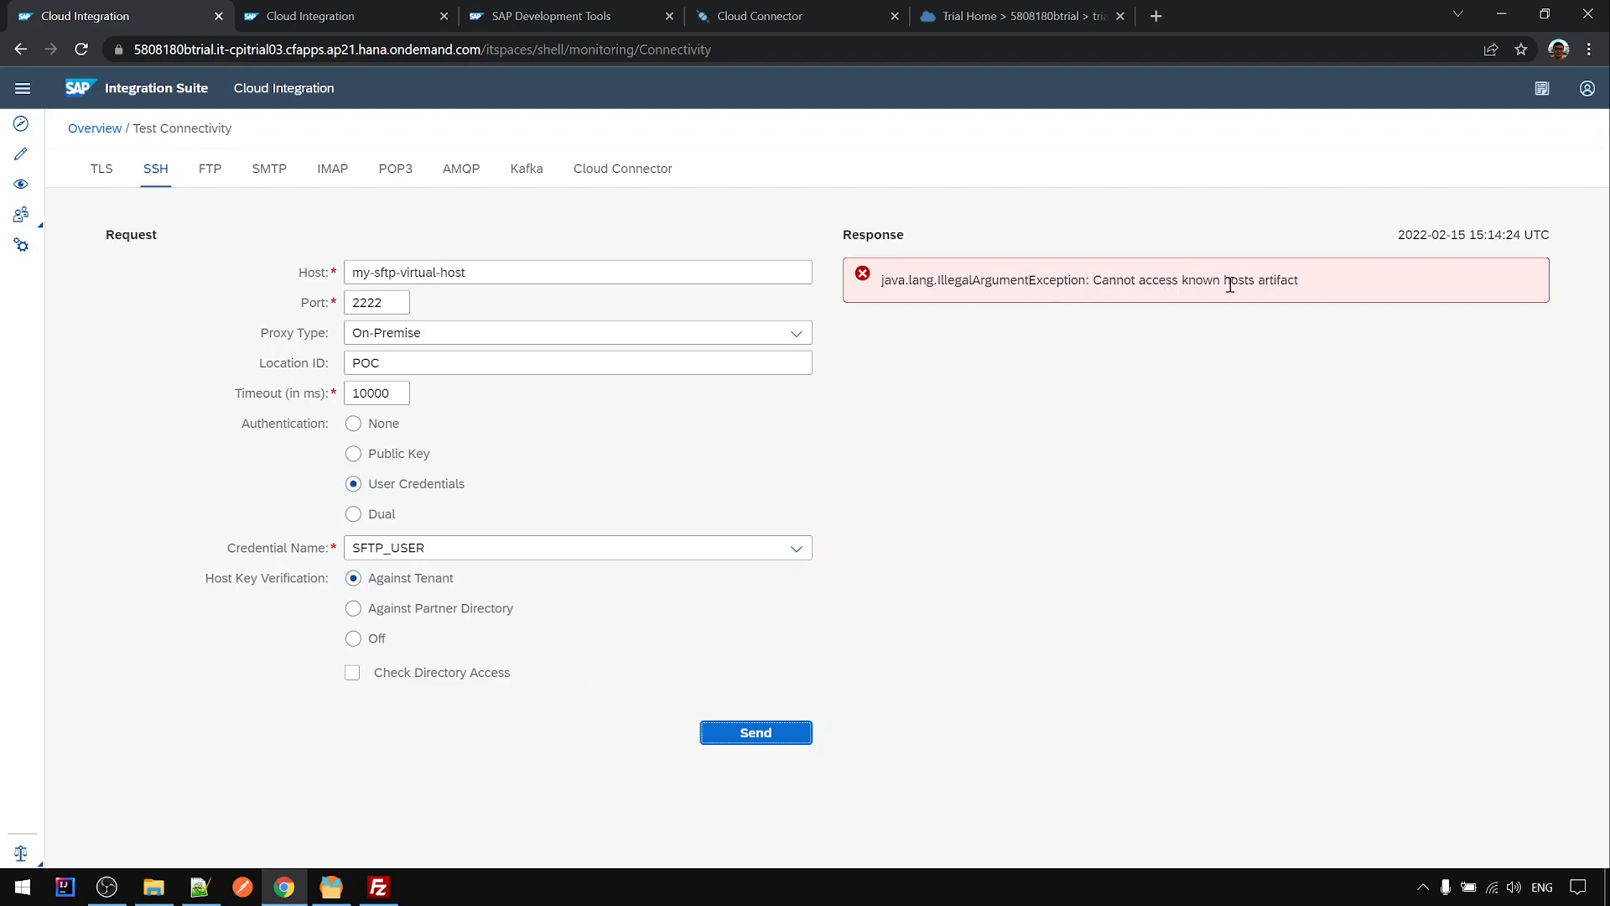
- Rerun the SSH test with host key verification turned off after the known-hosts error
left_click_drag(1182, 275, 1258, 287)
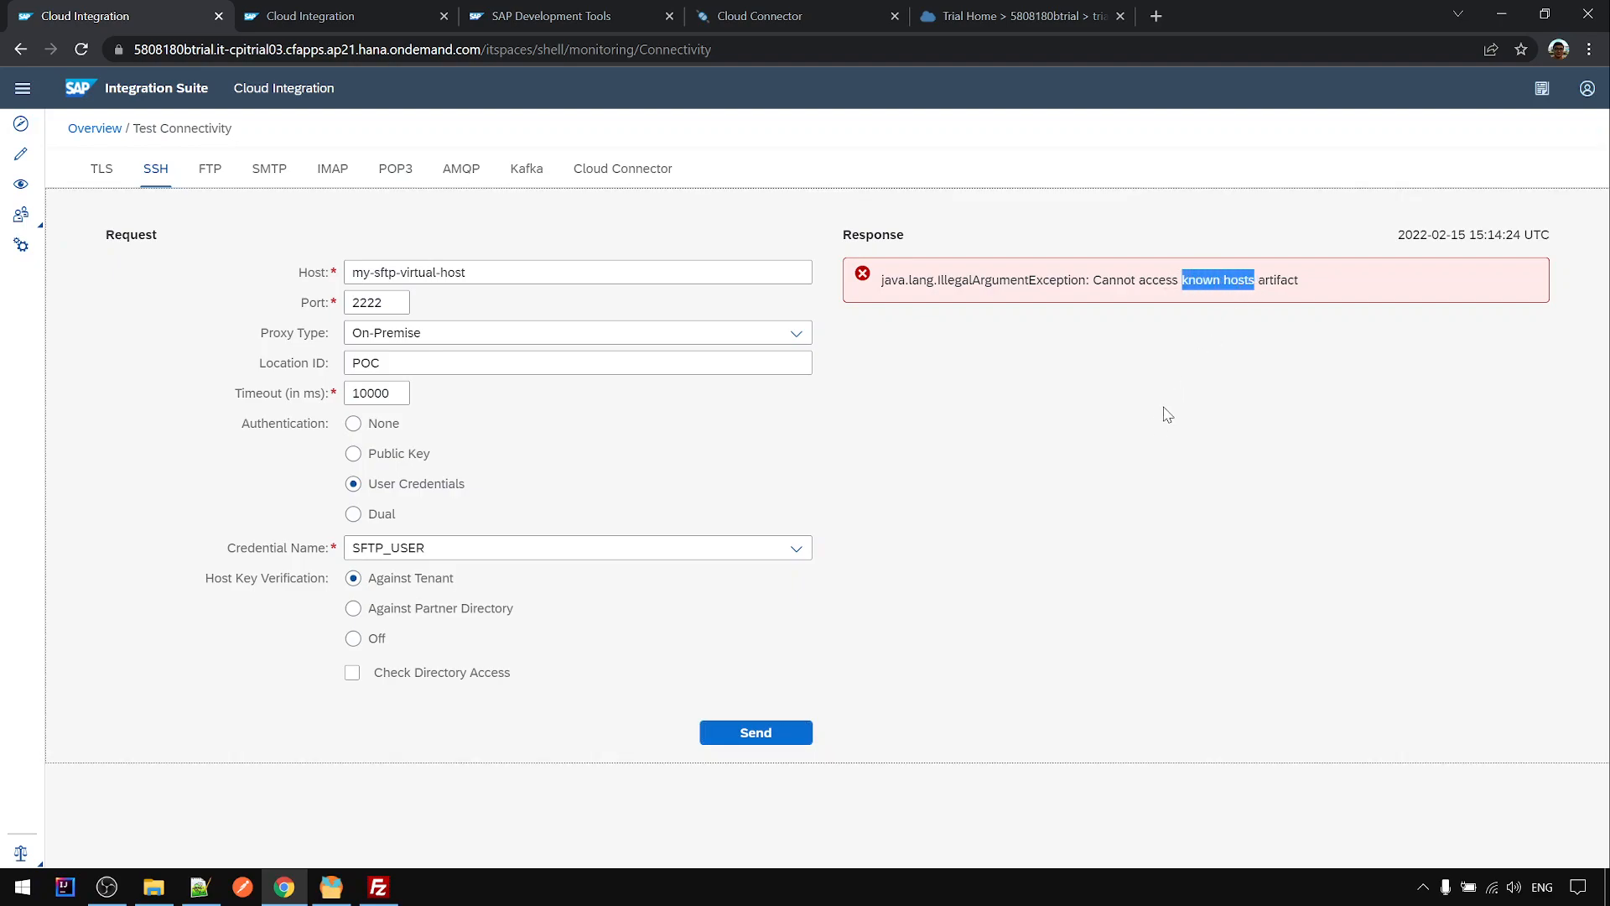
left_click(354, 641)
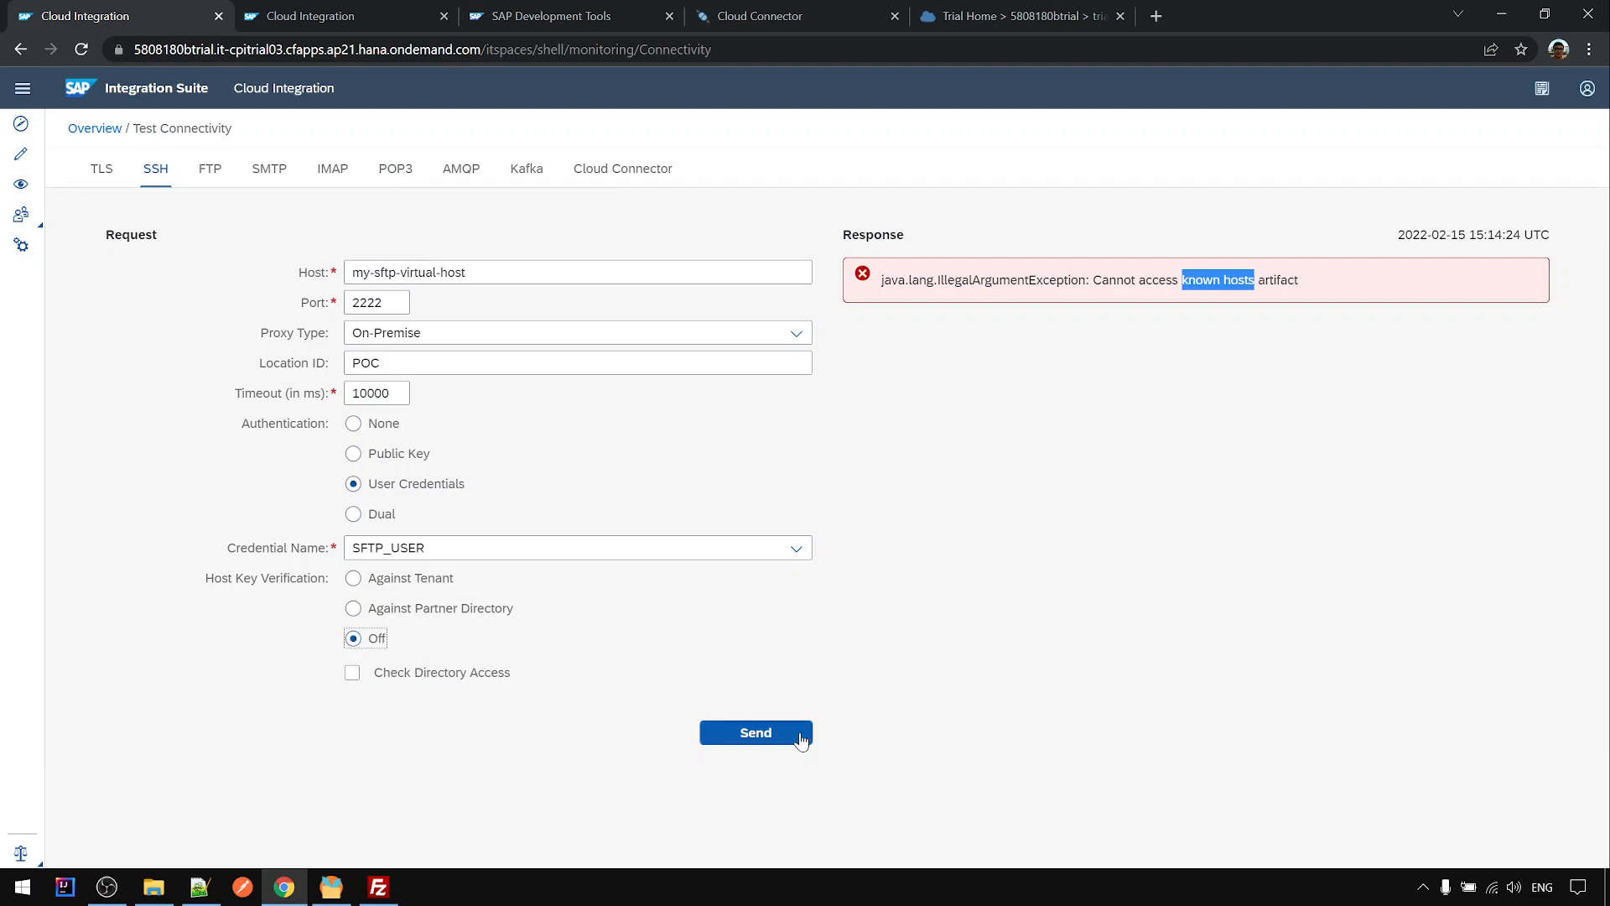
left_click(800, 741)
left_click(800, 740)
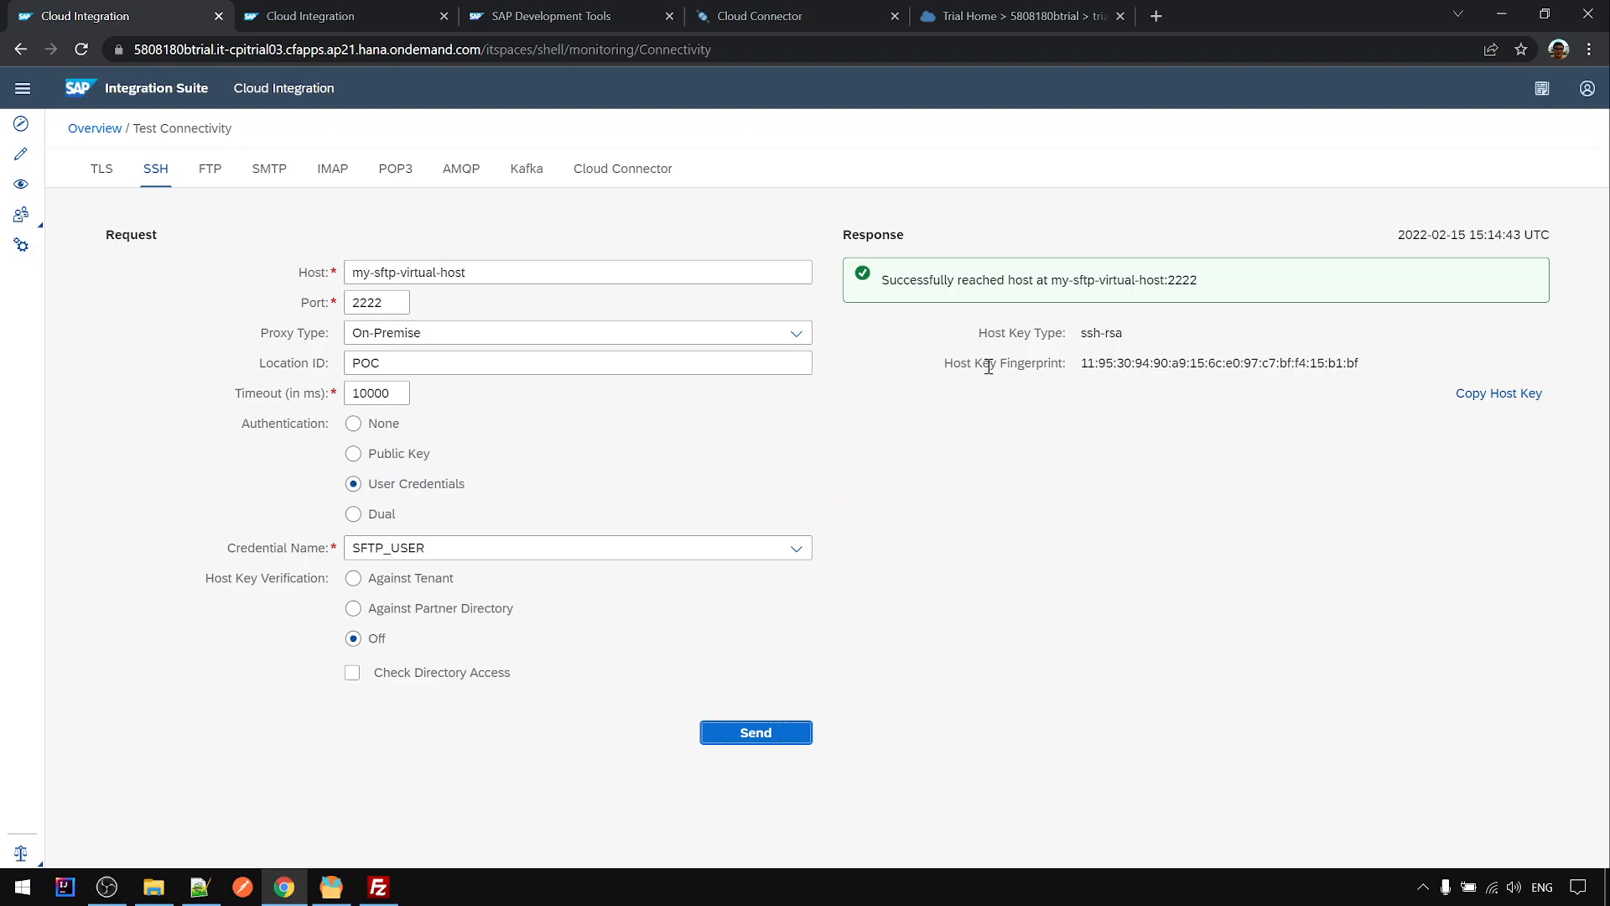
- Rerun with the directory access check to list the server's files, then bring up FileZilla
left_click(353, 673)
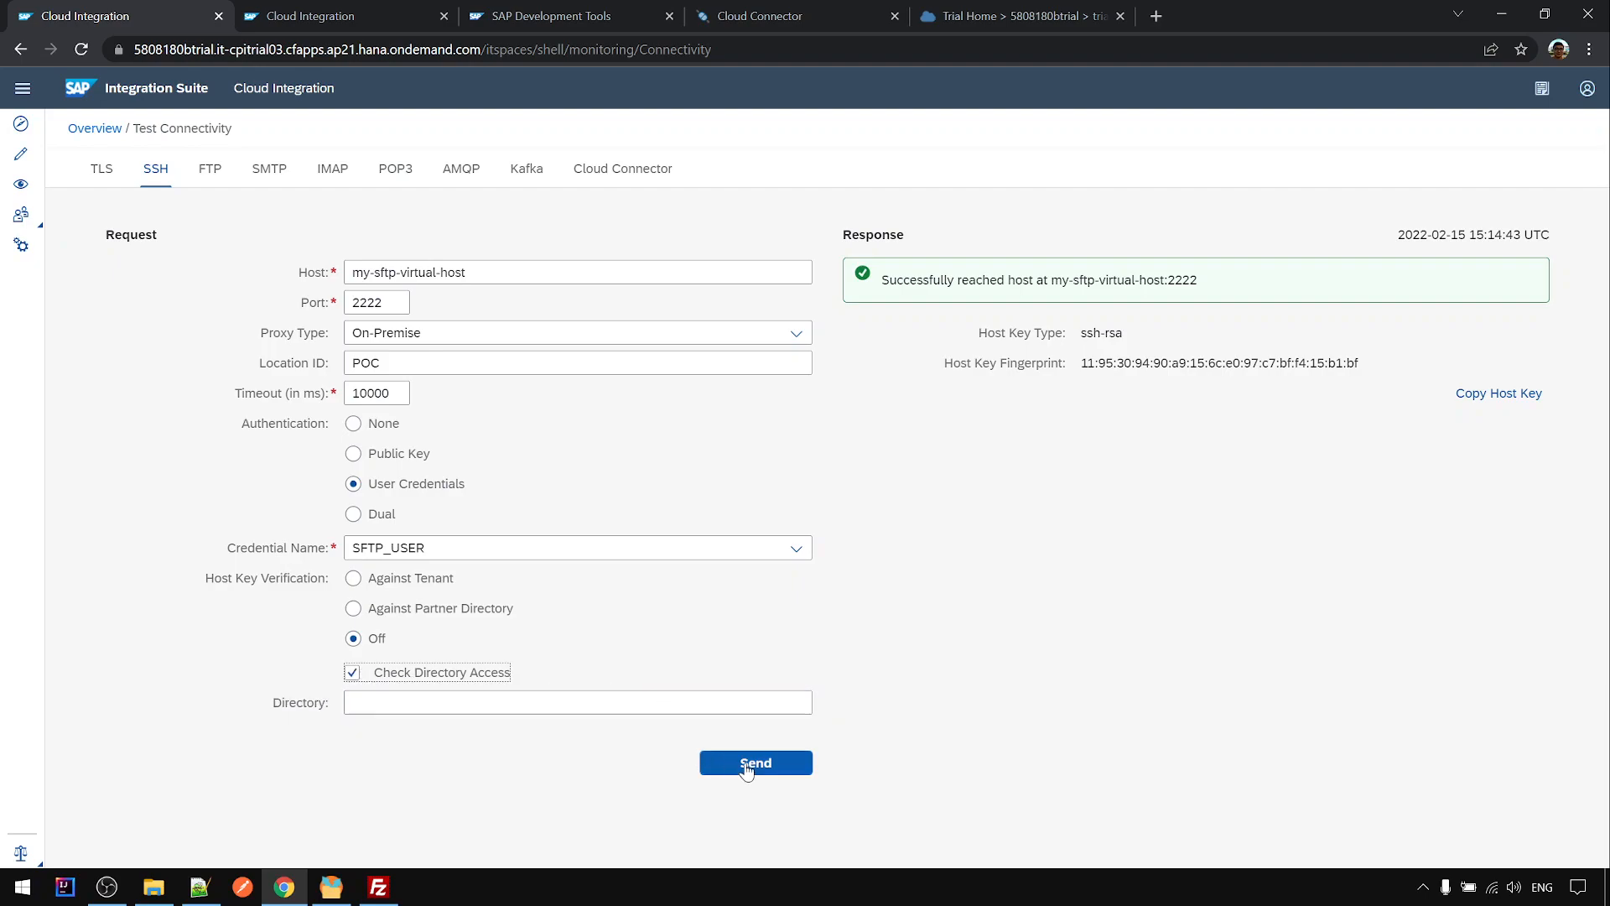
left_click(753, 763)
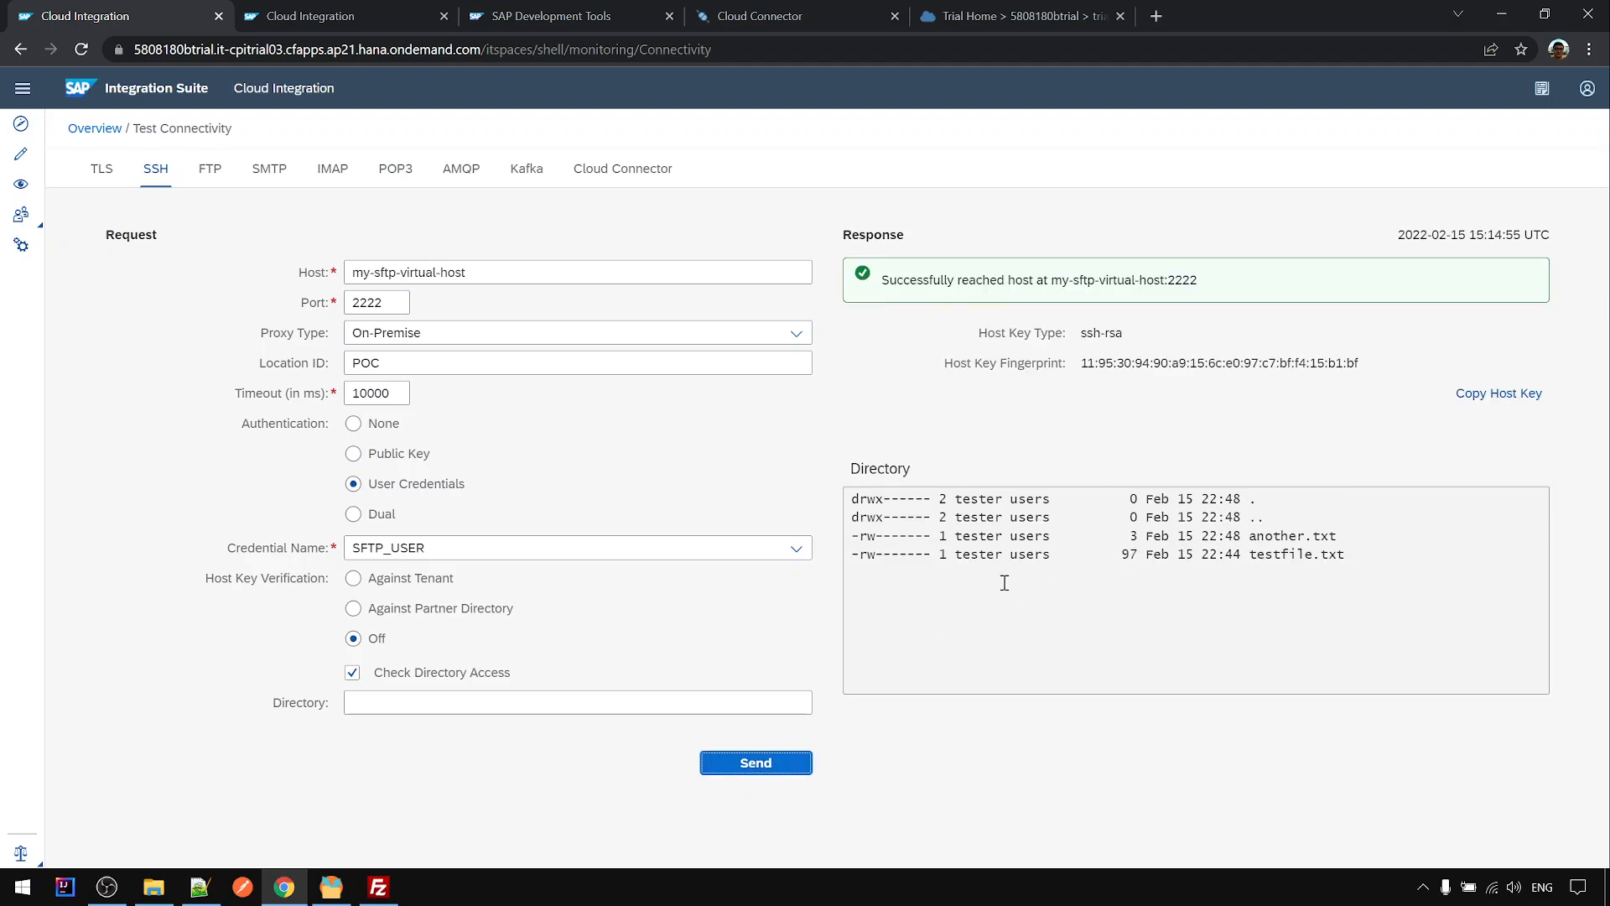
left_click(378, 886)
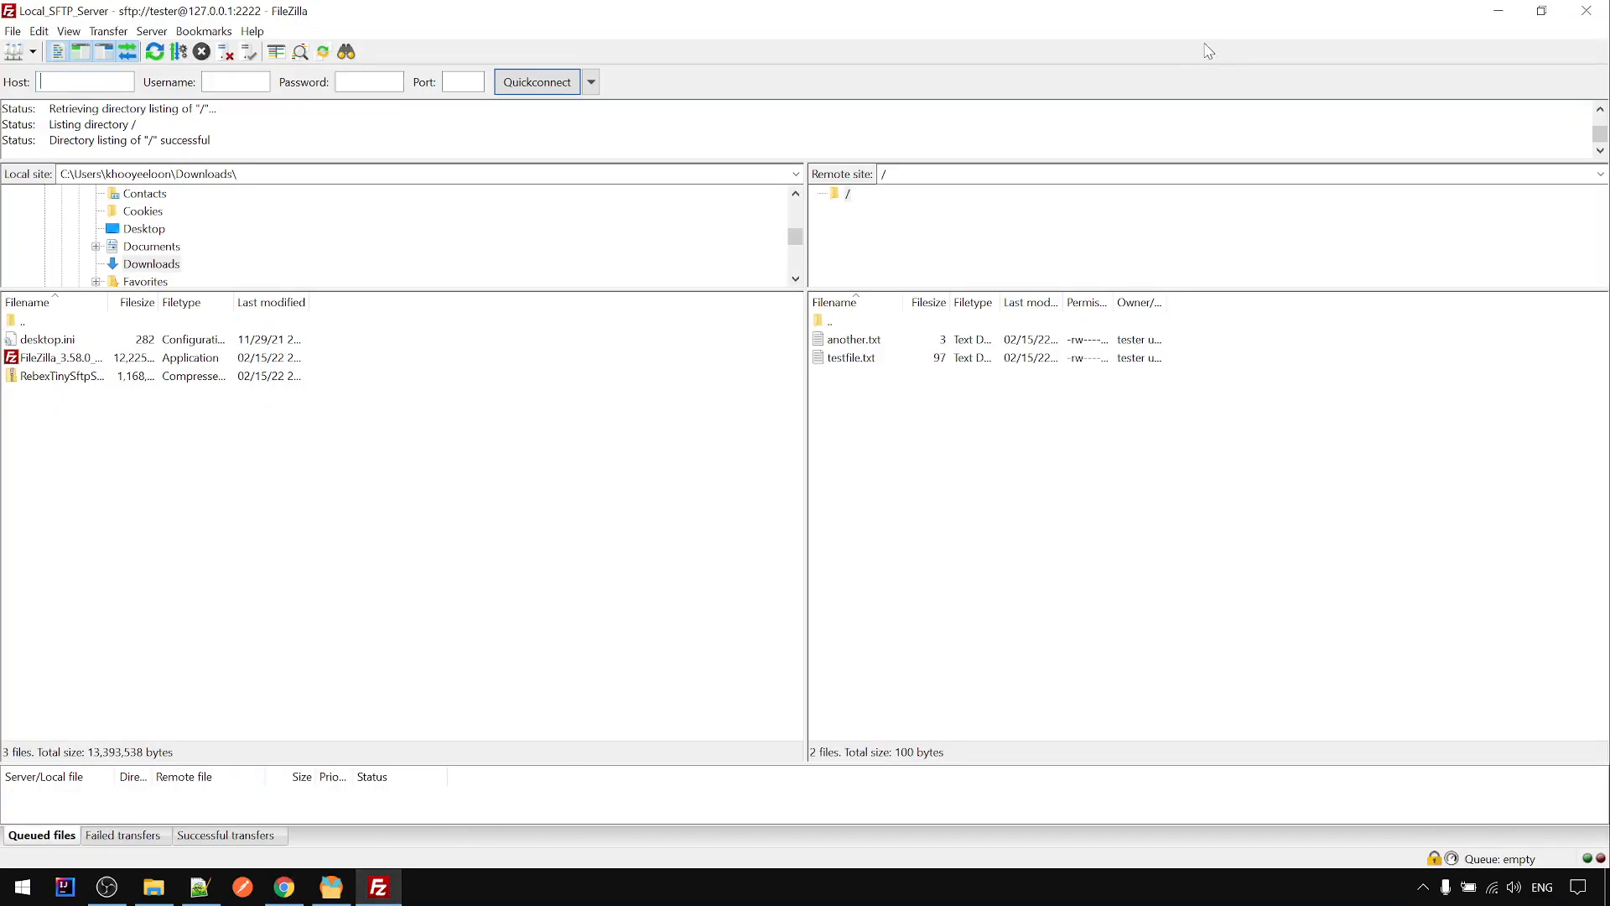
- Lay FileZilla and the server's data folder over the browser to compare another.txt and testfile.txt
double_click(1232, 21)
left_click_drag(1210, 32, 449, 93)
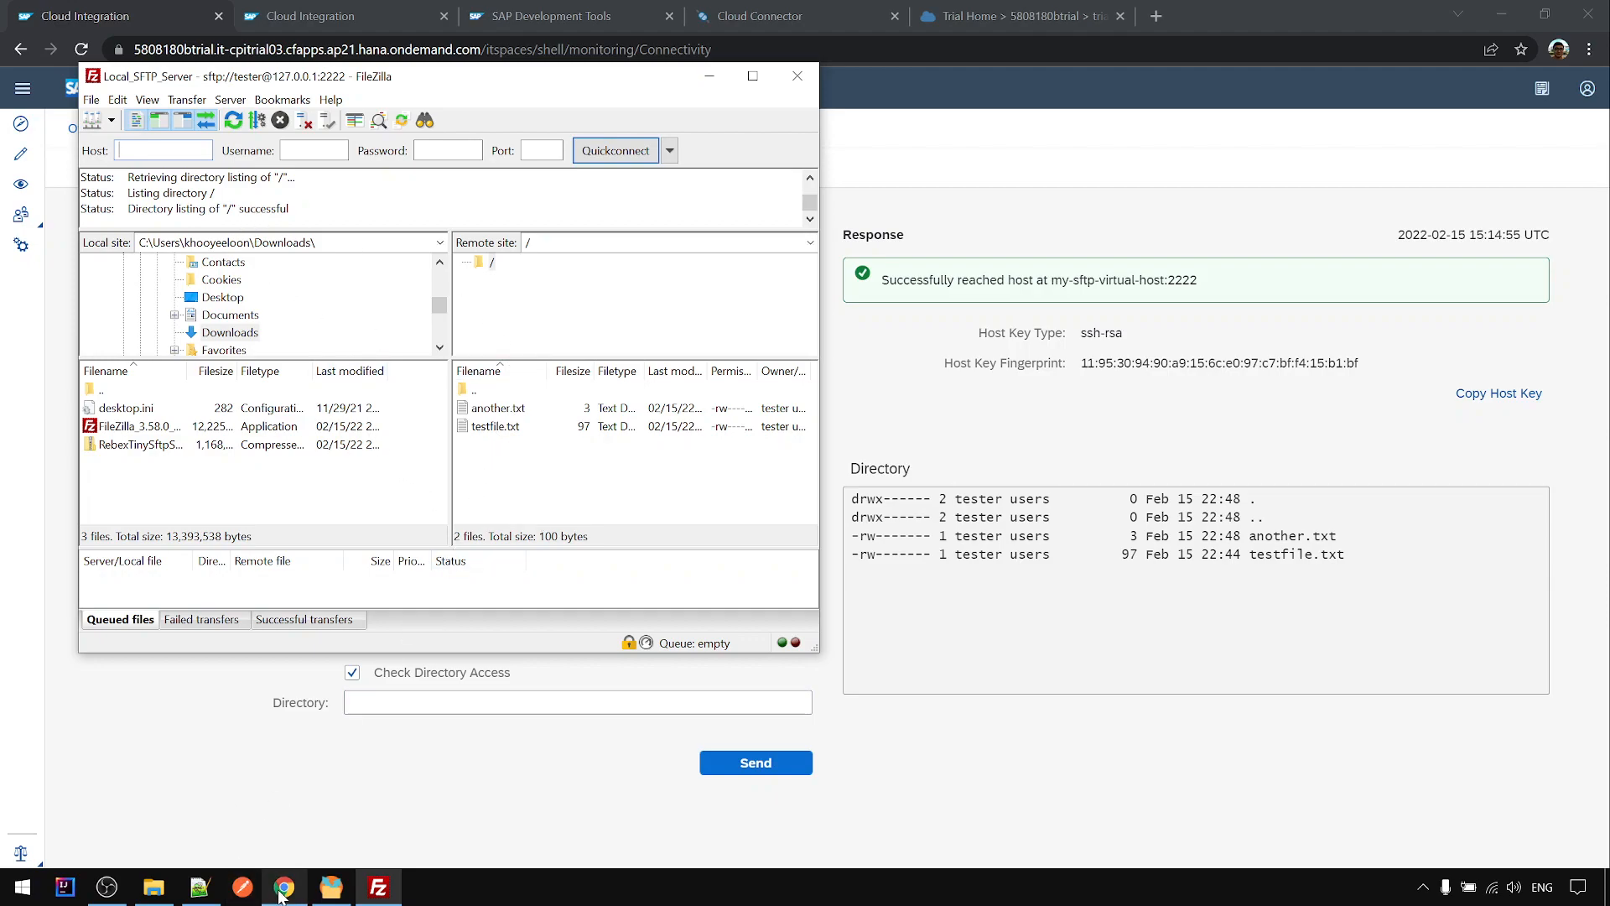
left_click(153, 886)
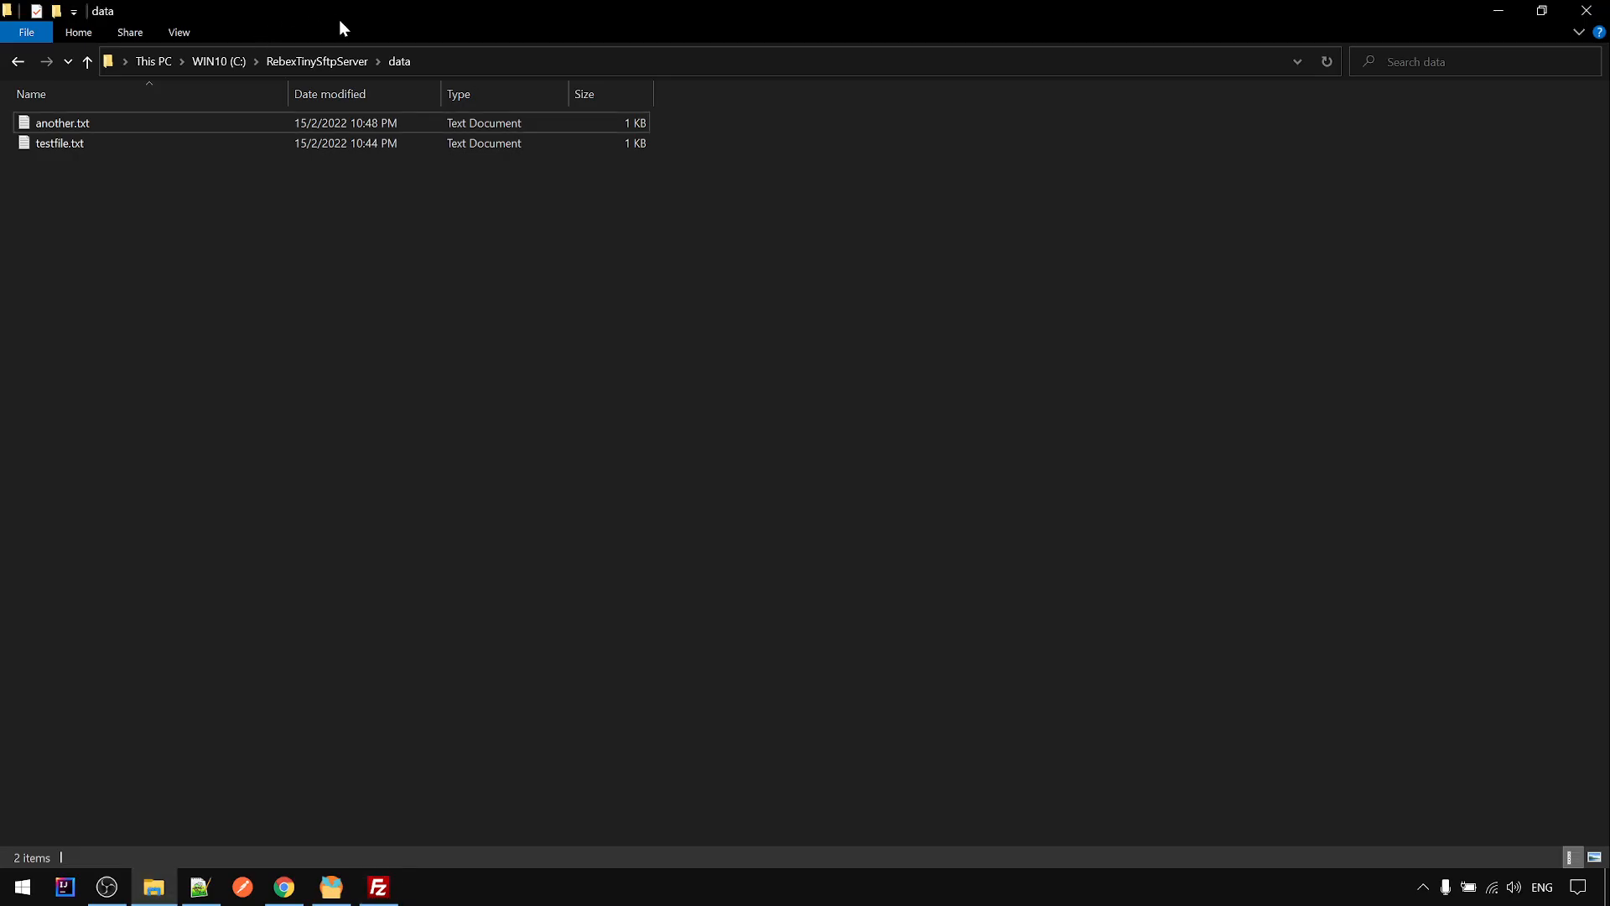
double_click(507, 8)
left_click_drag(496, 18, 514, 216)
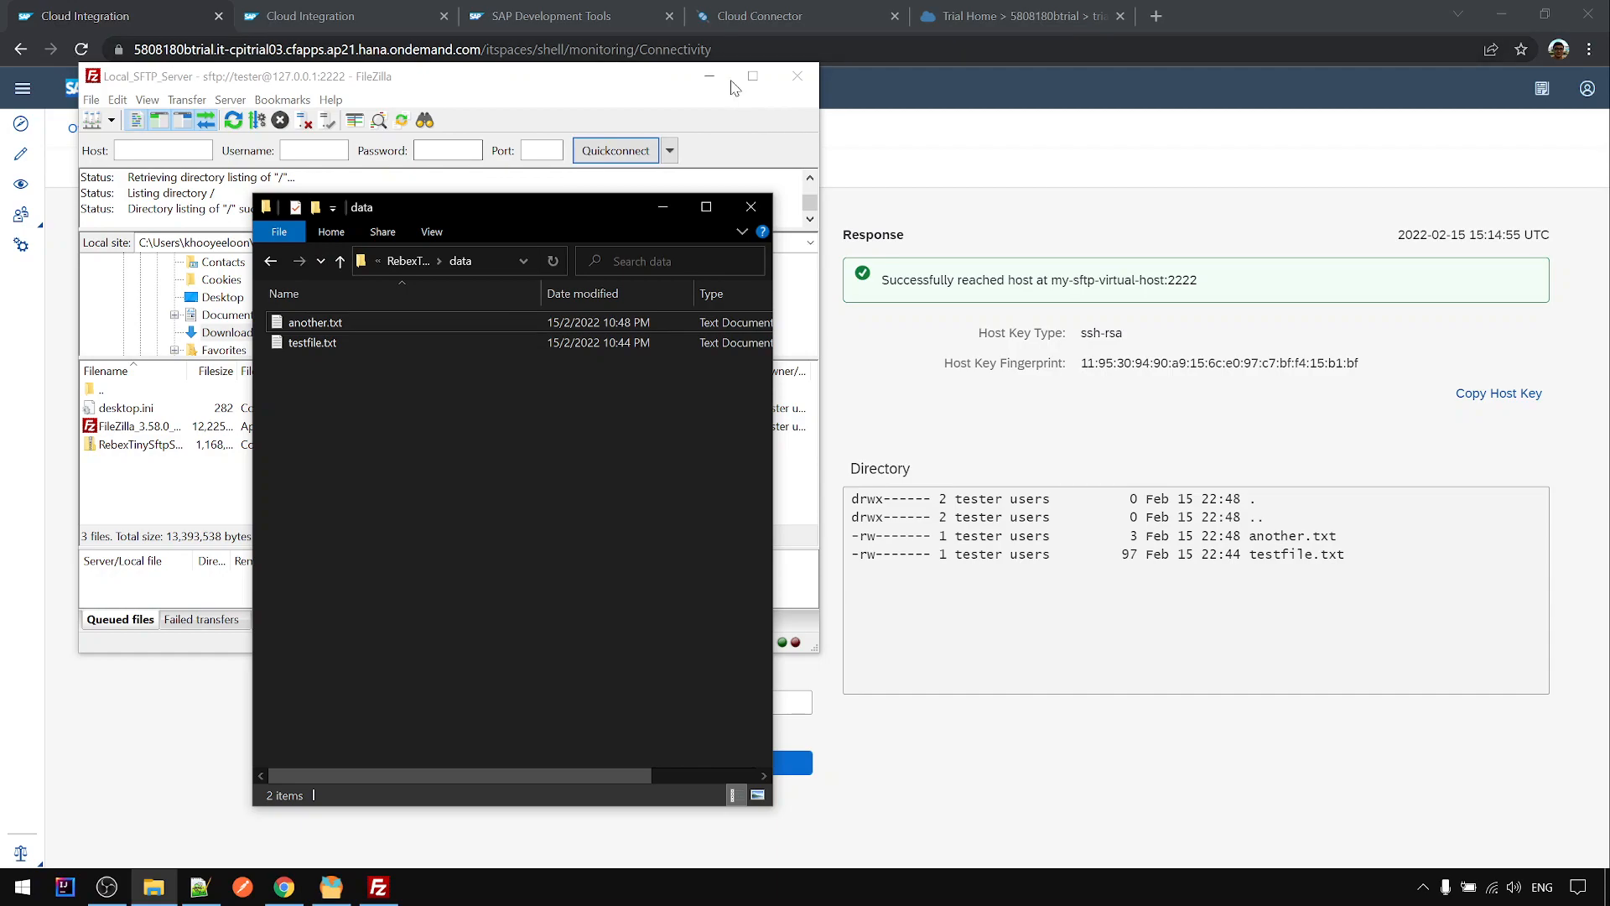
left_click(945, 139)
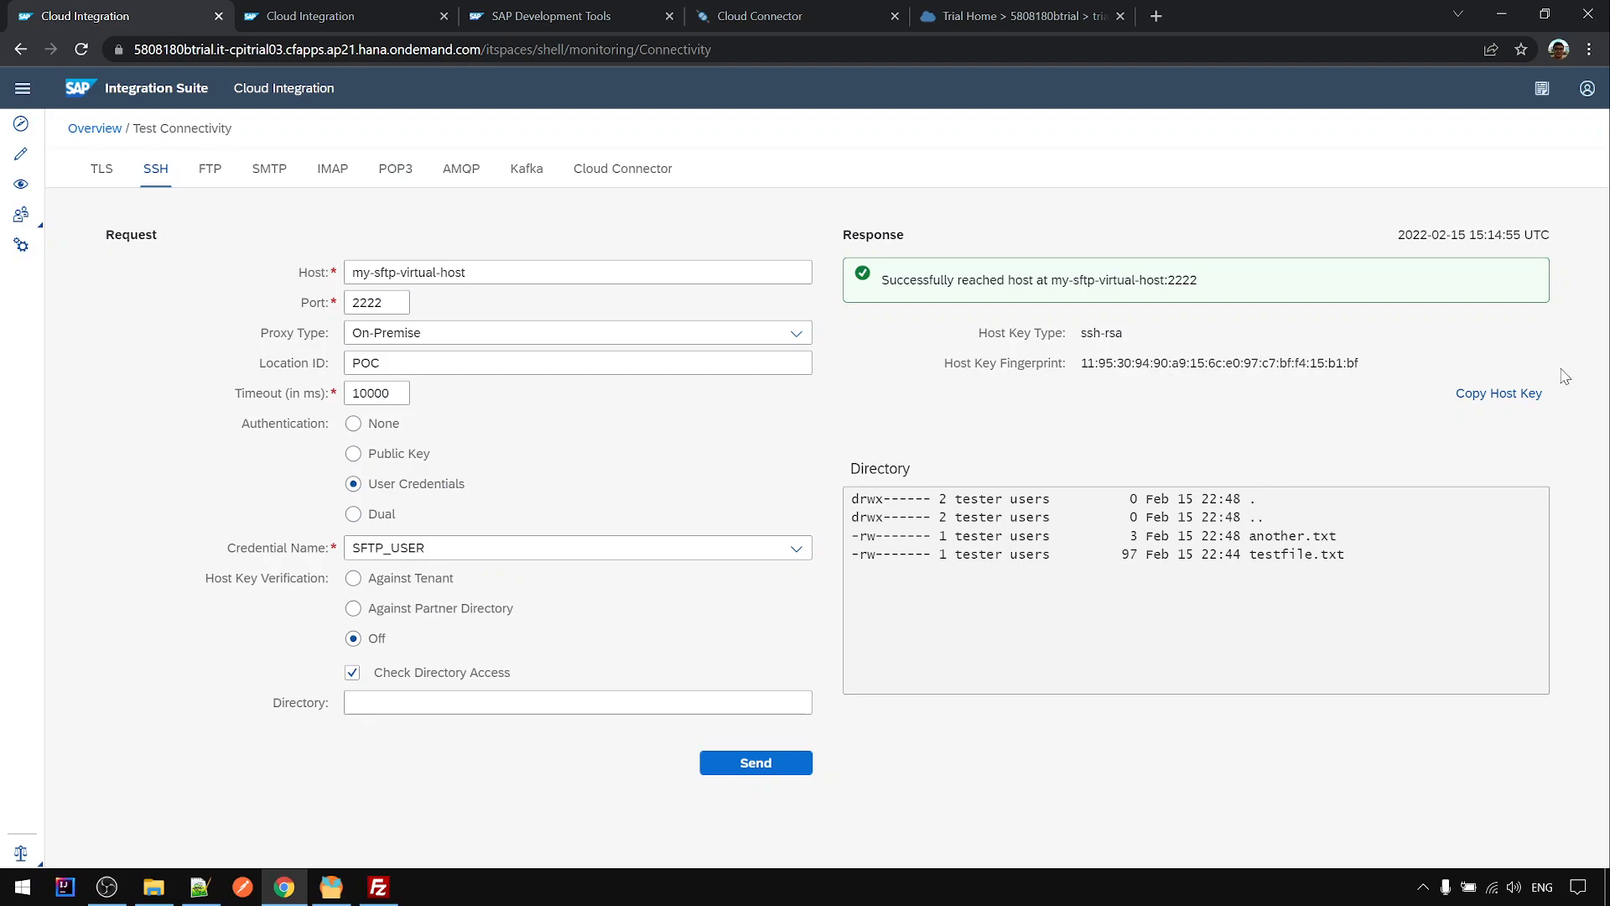
- Copy the server's SSH host key from the test response and switch to Notepad++
left_click(1472, 400)
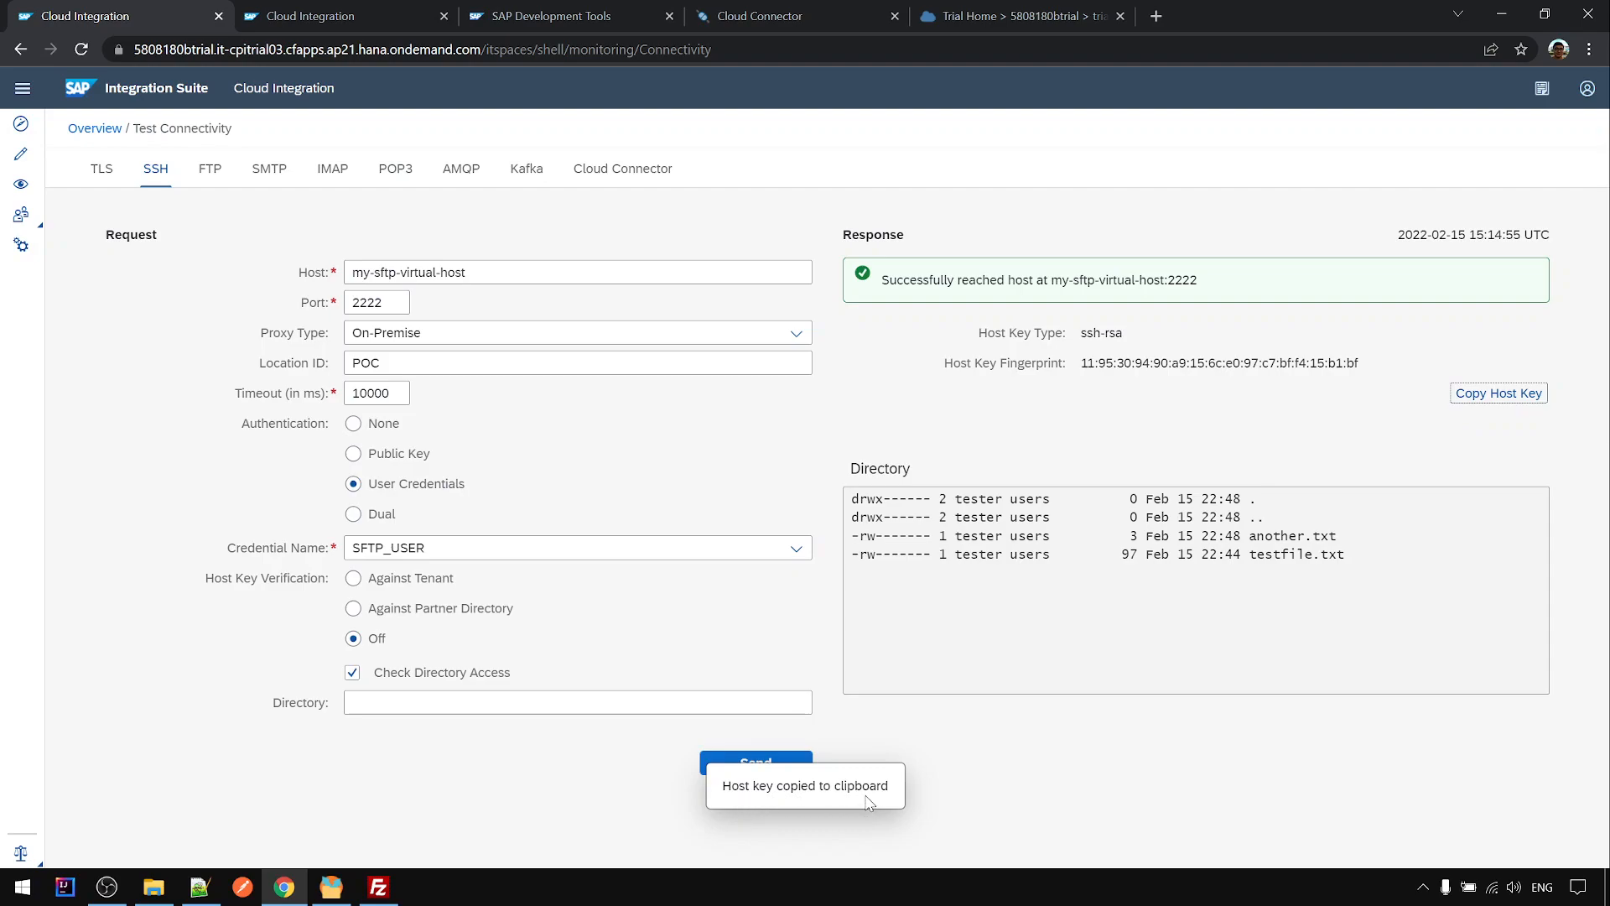
left_click(200, 886)
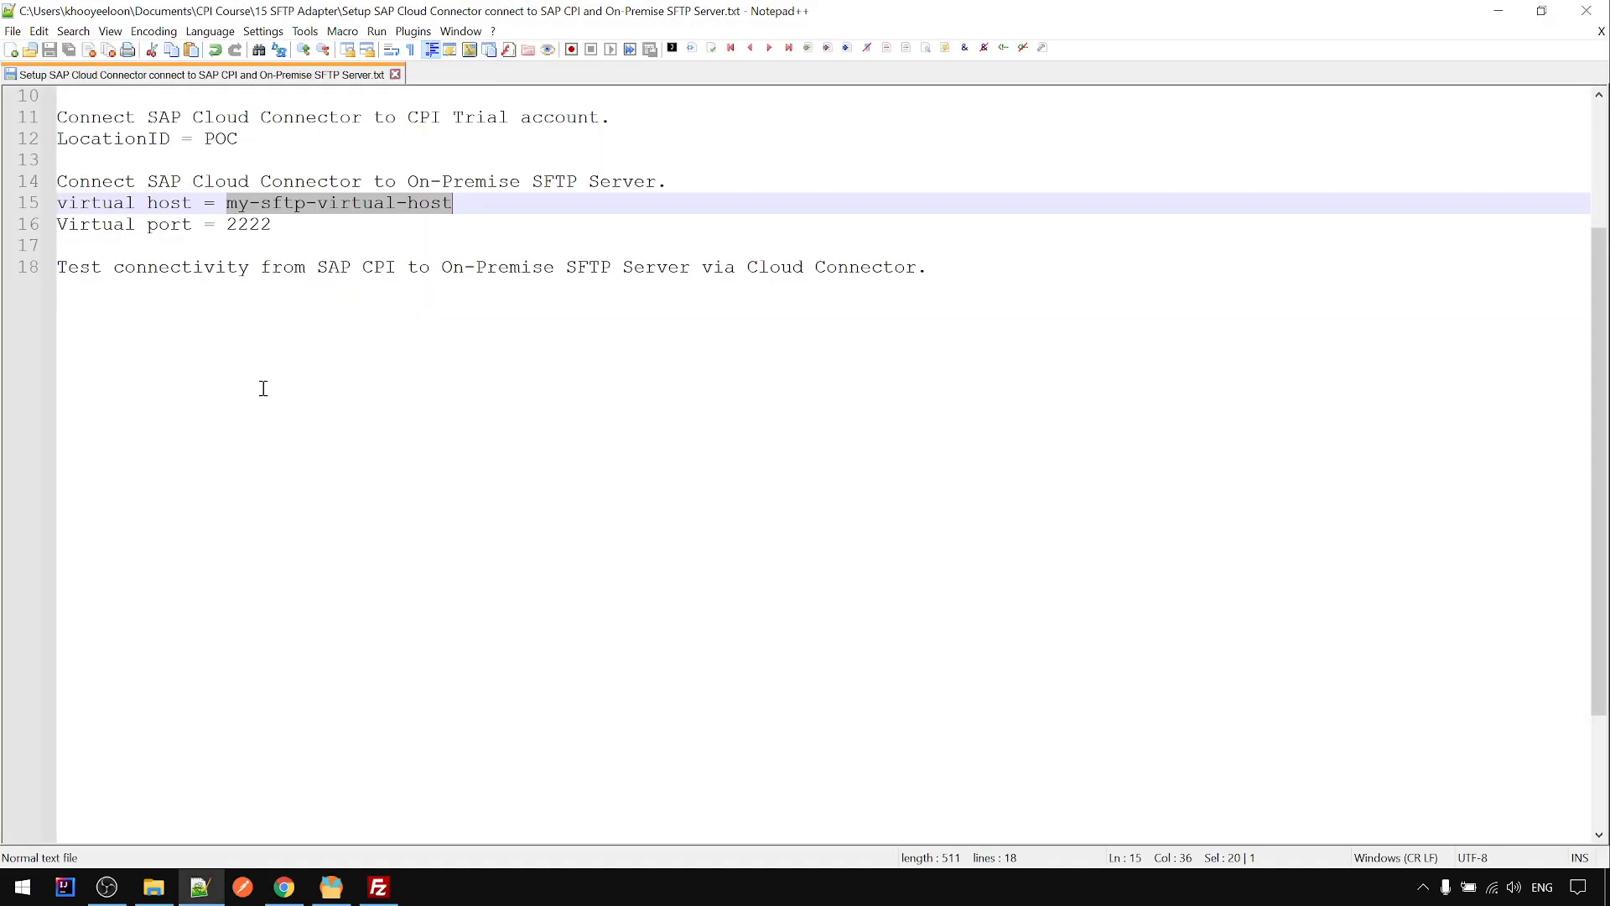
- Paste the [my-sftp-virtual-host]:2222 ssh-rsa host key line into a new untitled Notepad++ document
left_click(11, 51)
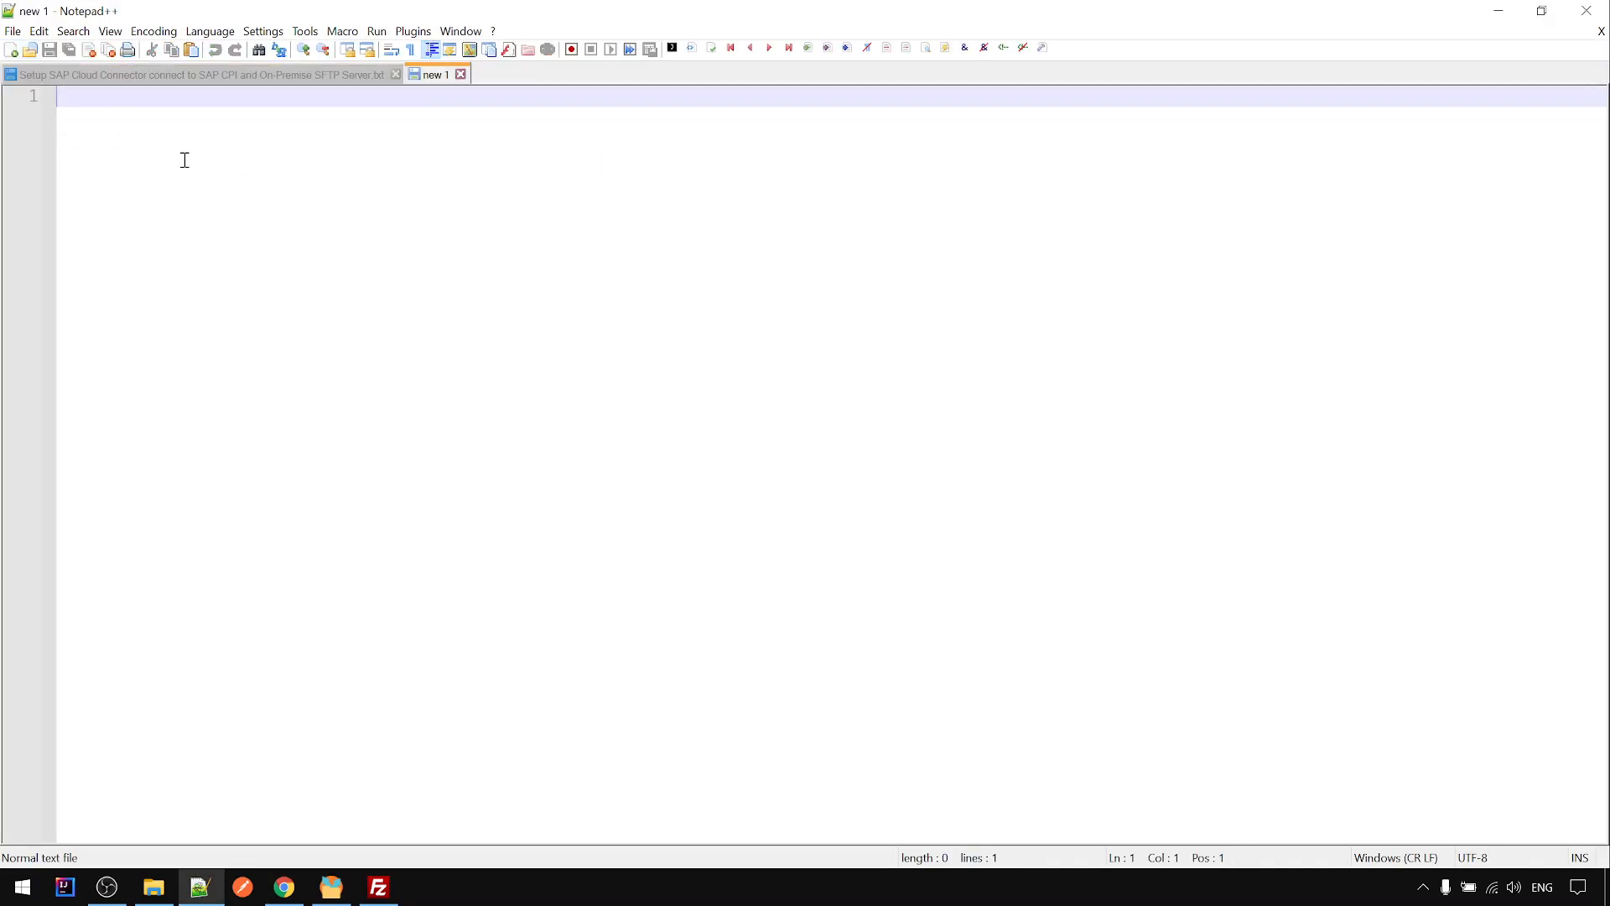
key("ctrl+v")
left_click_drag(1426, 834, 331, 838)
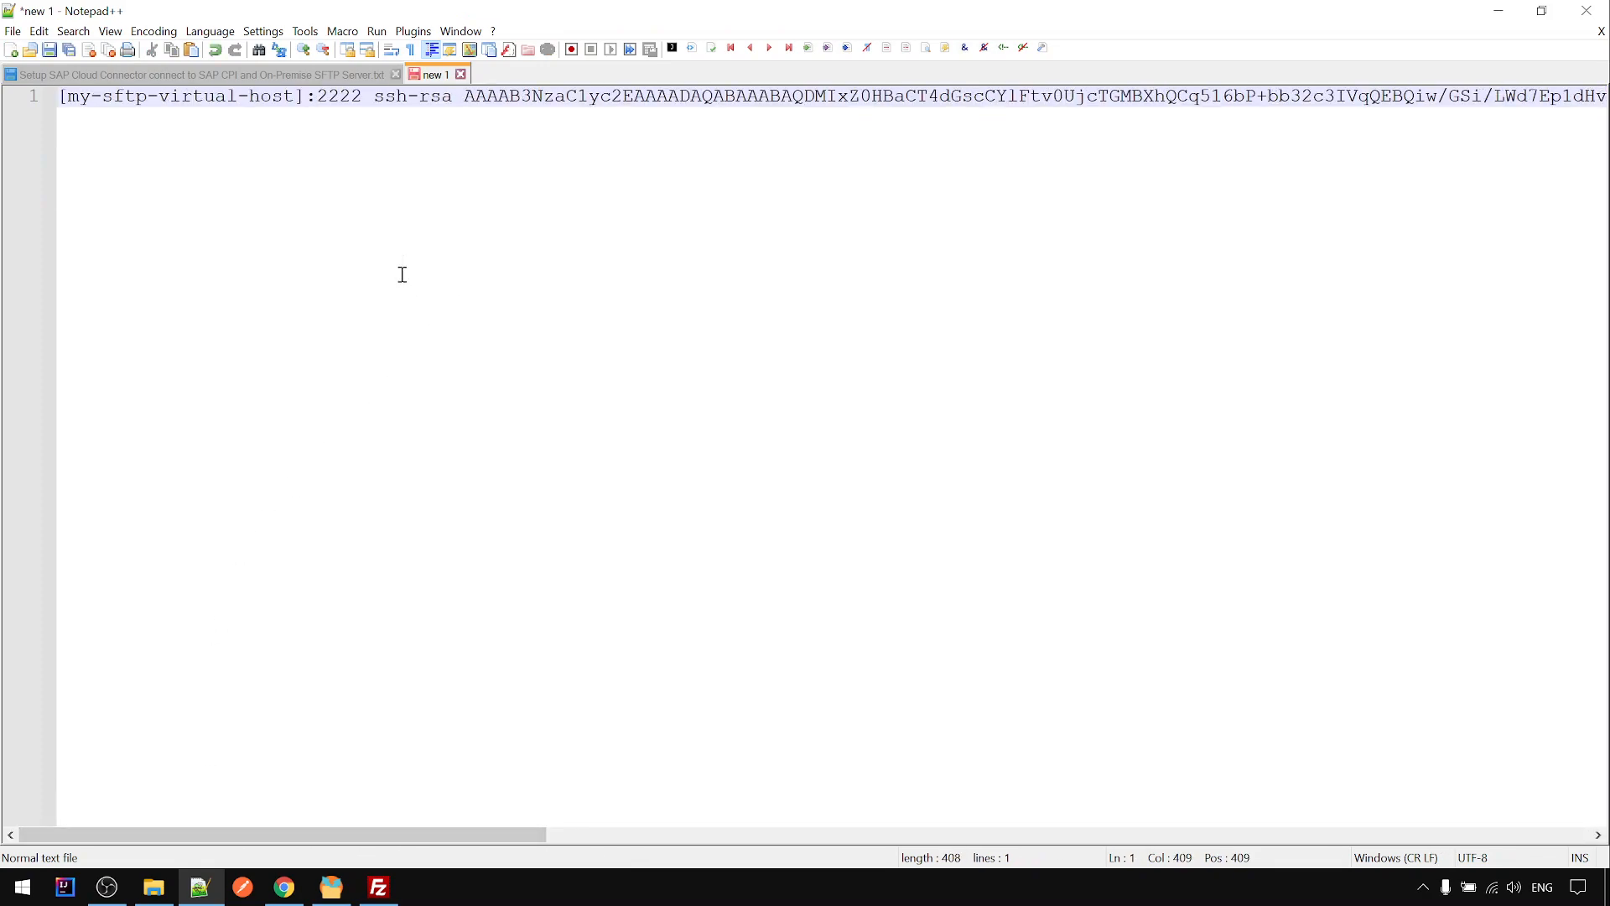
left_click(13, 31)
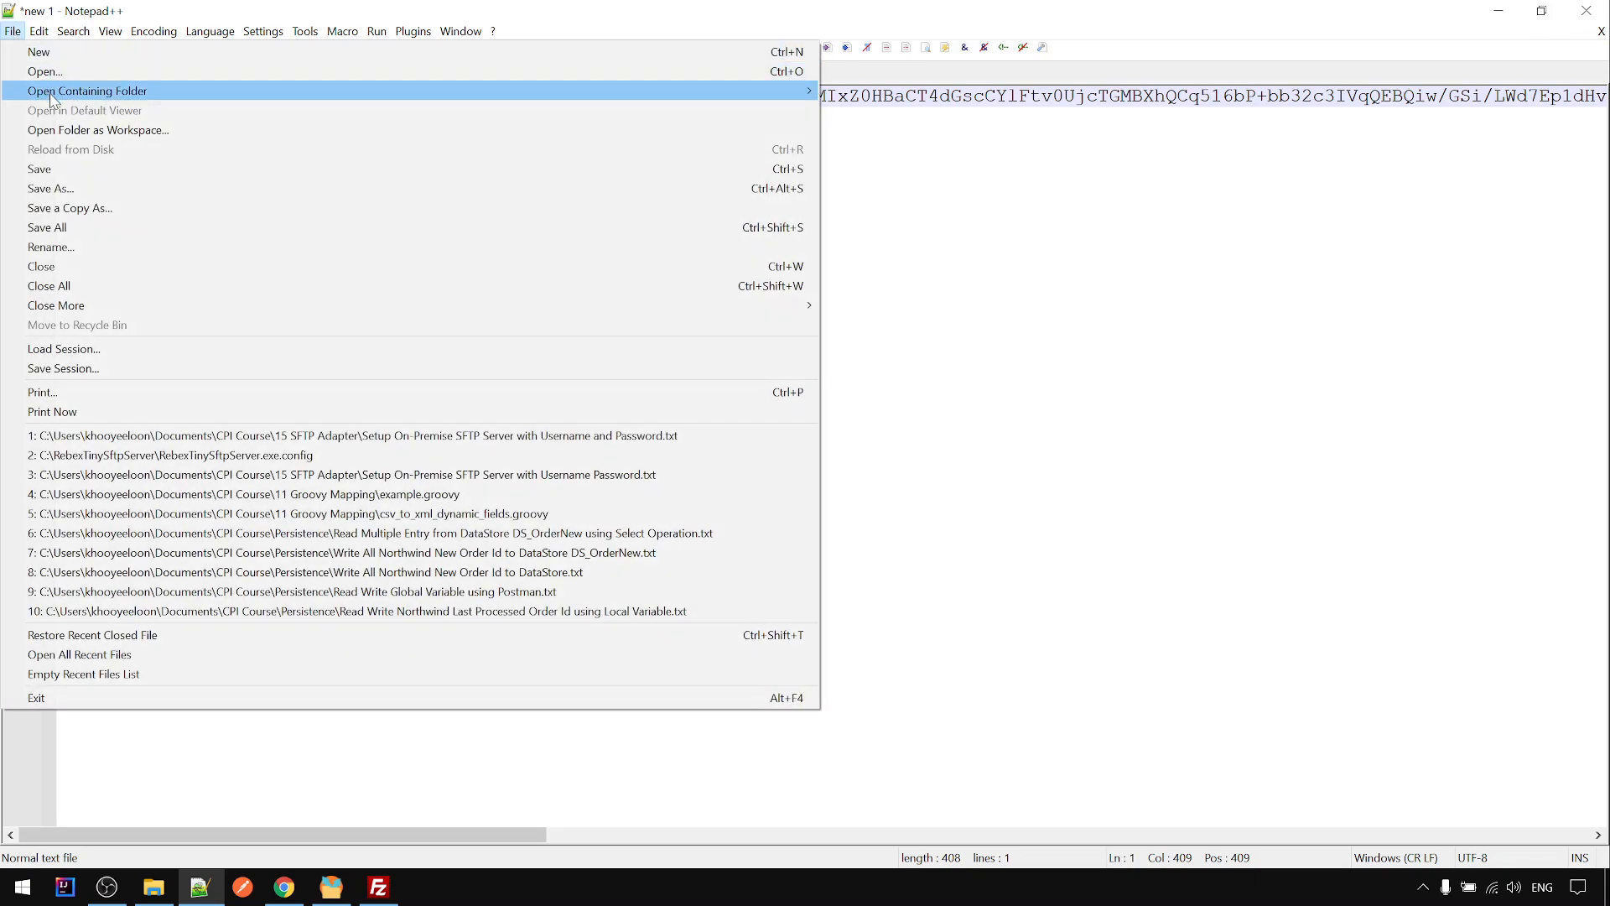
- Save the host key line via Save As to Downloads under the name local_sftp_host_key.txt
left_click(63, 187)
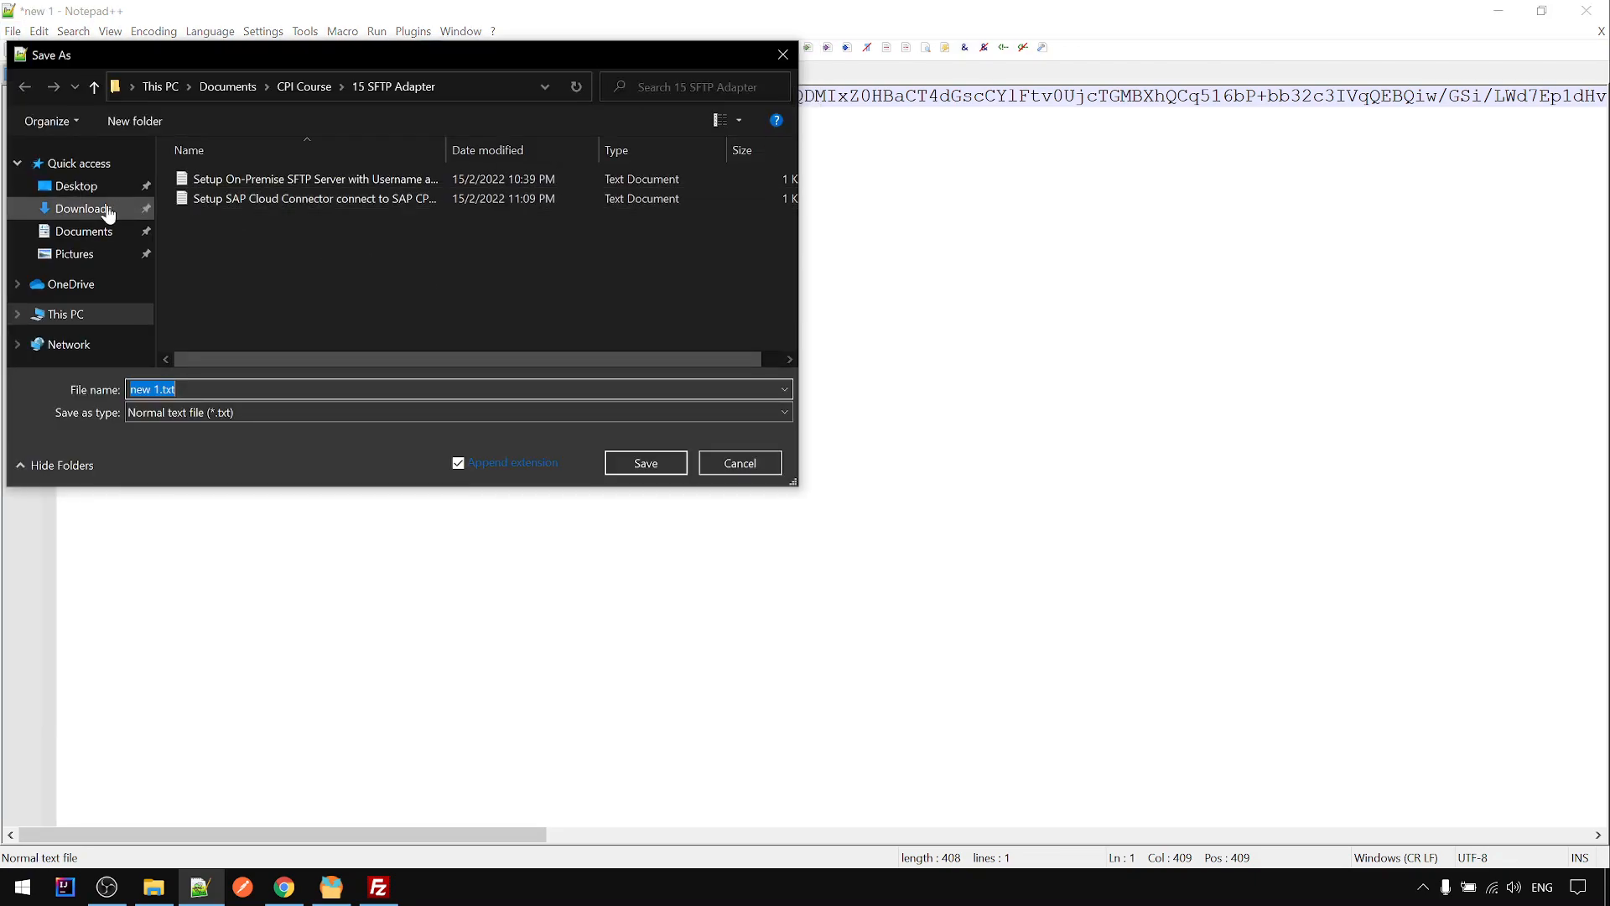
left_click(107, 209)
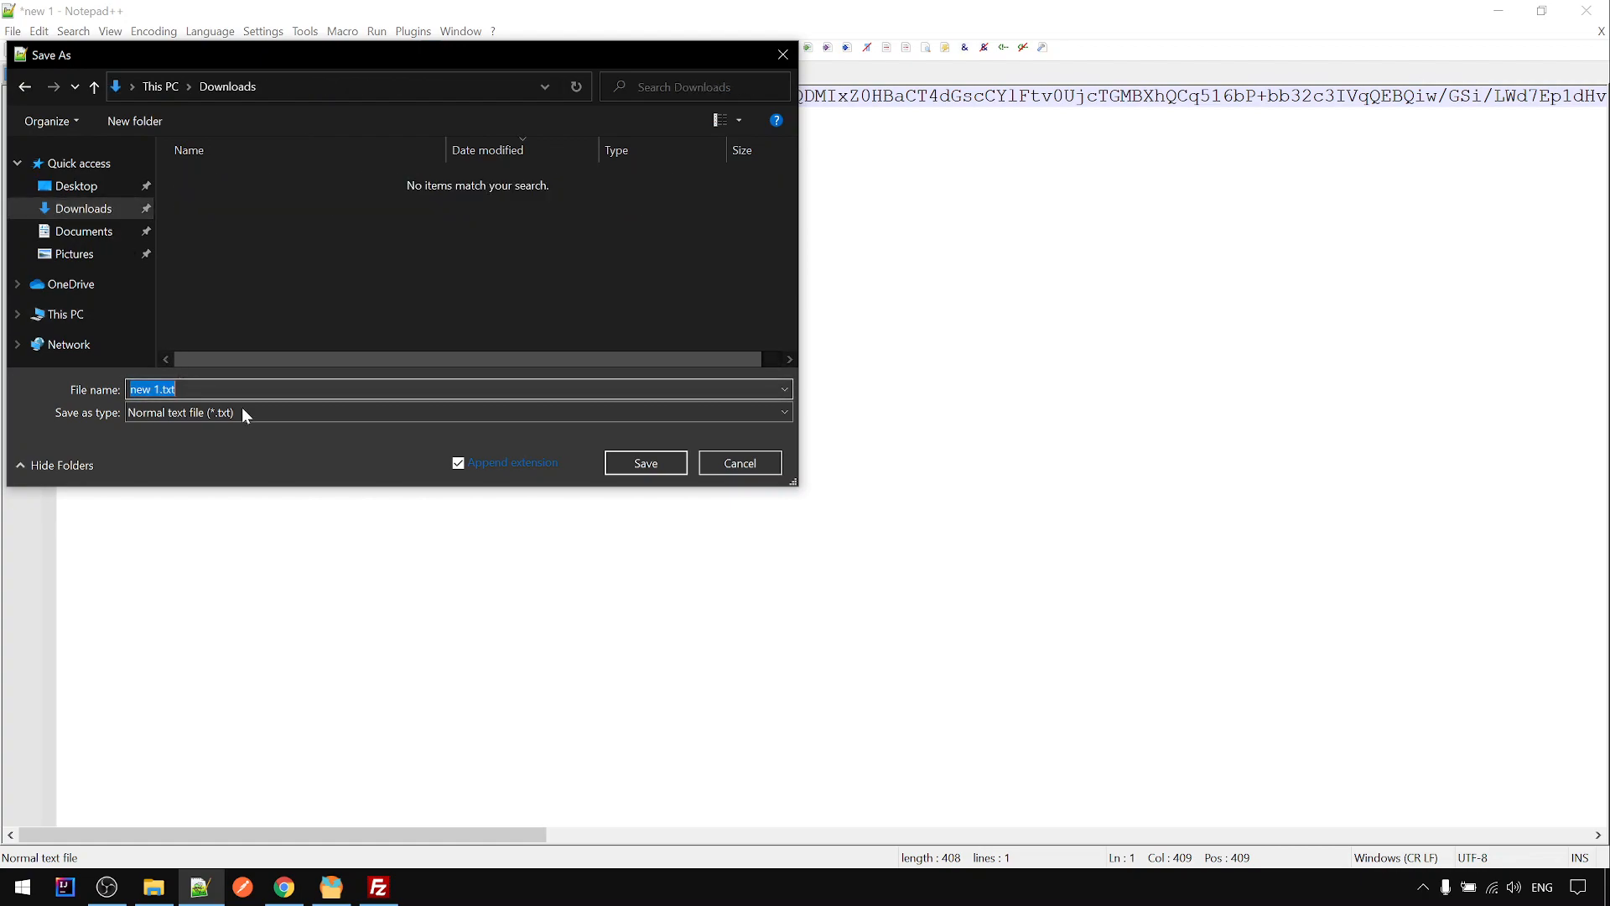
key("Home")
key("BackSpace")
key("BackSpace")
key("BackSpace")
key("BackSpace")
key("BackSpace")
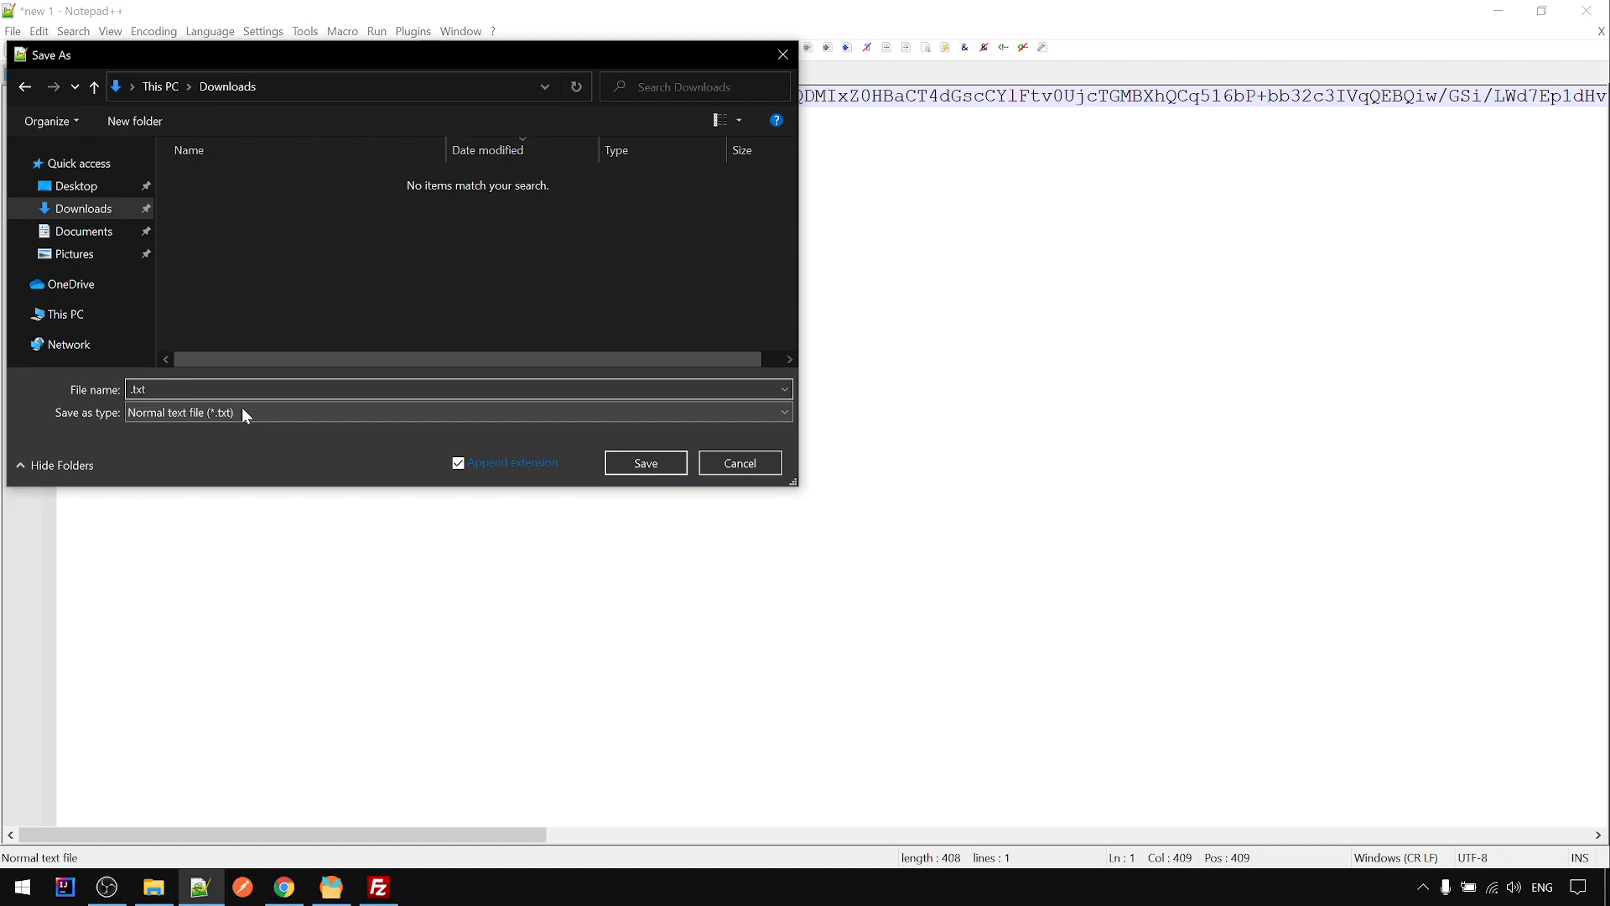
type("local_h")
key("BackSpace")
type("sftp_host_key")
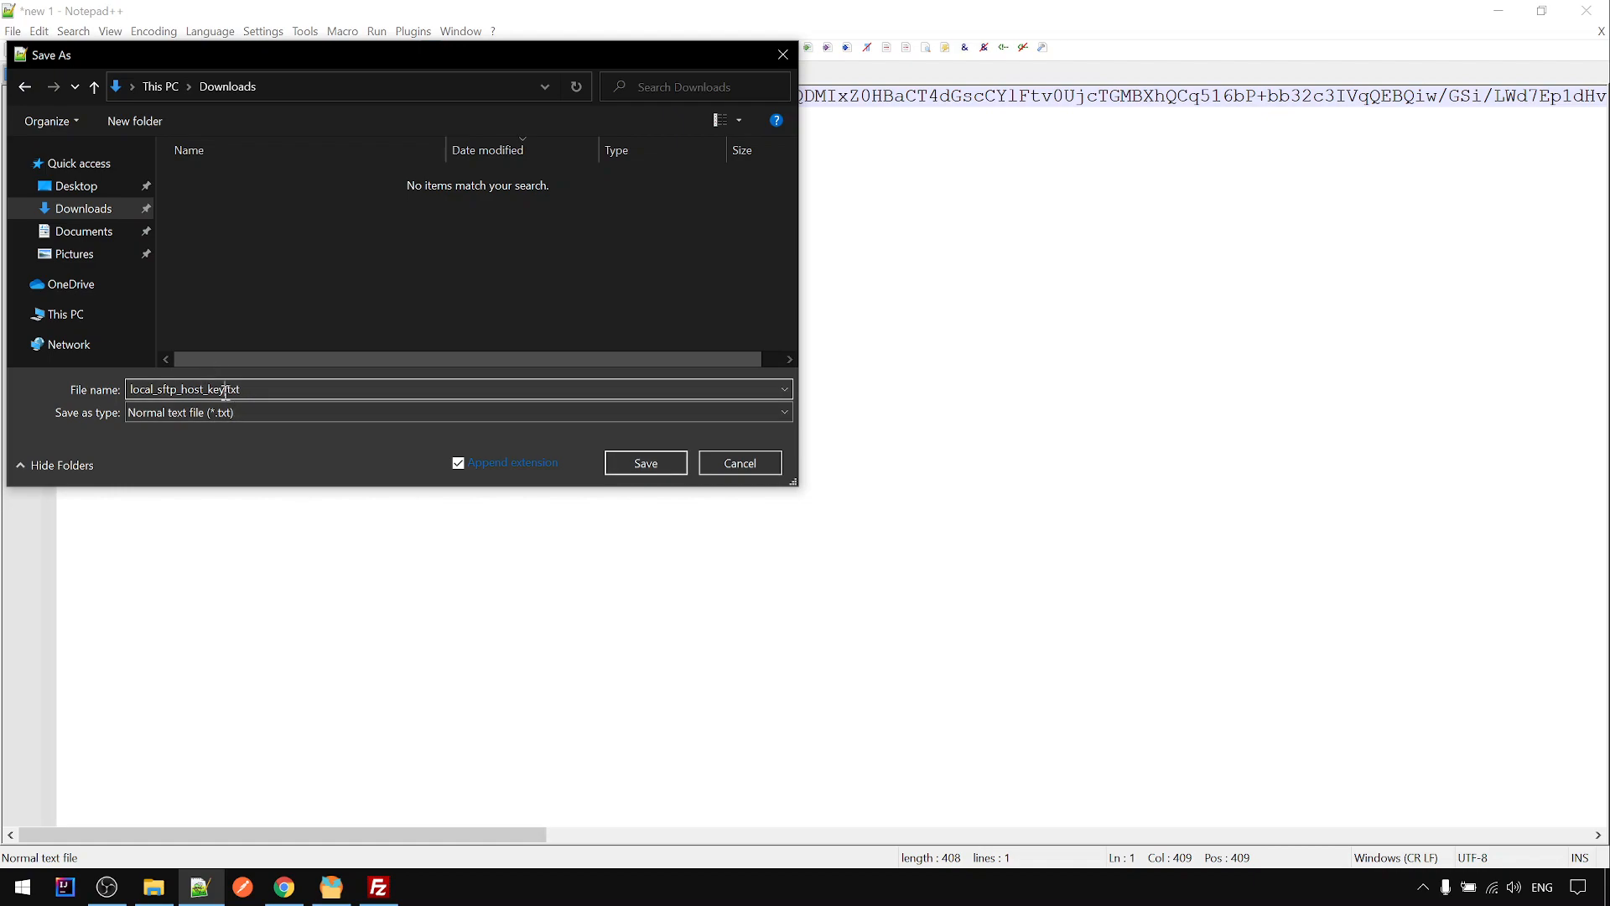
left_click(636, 461)
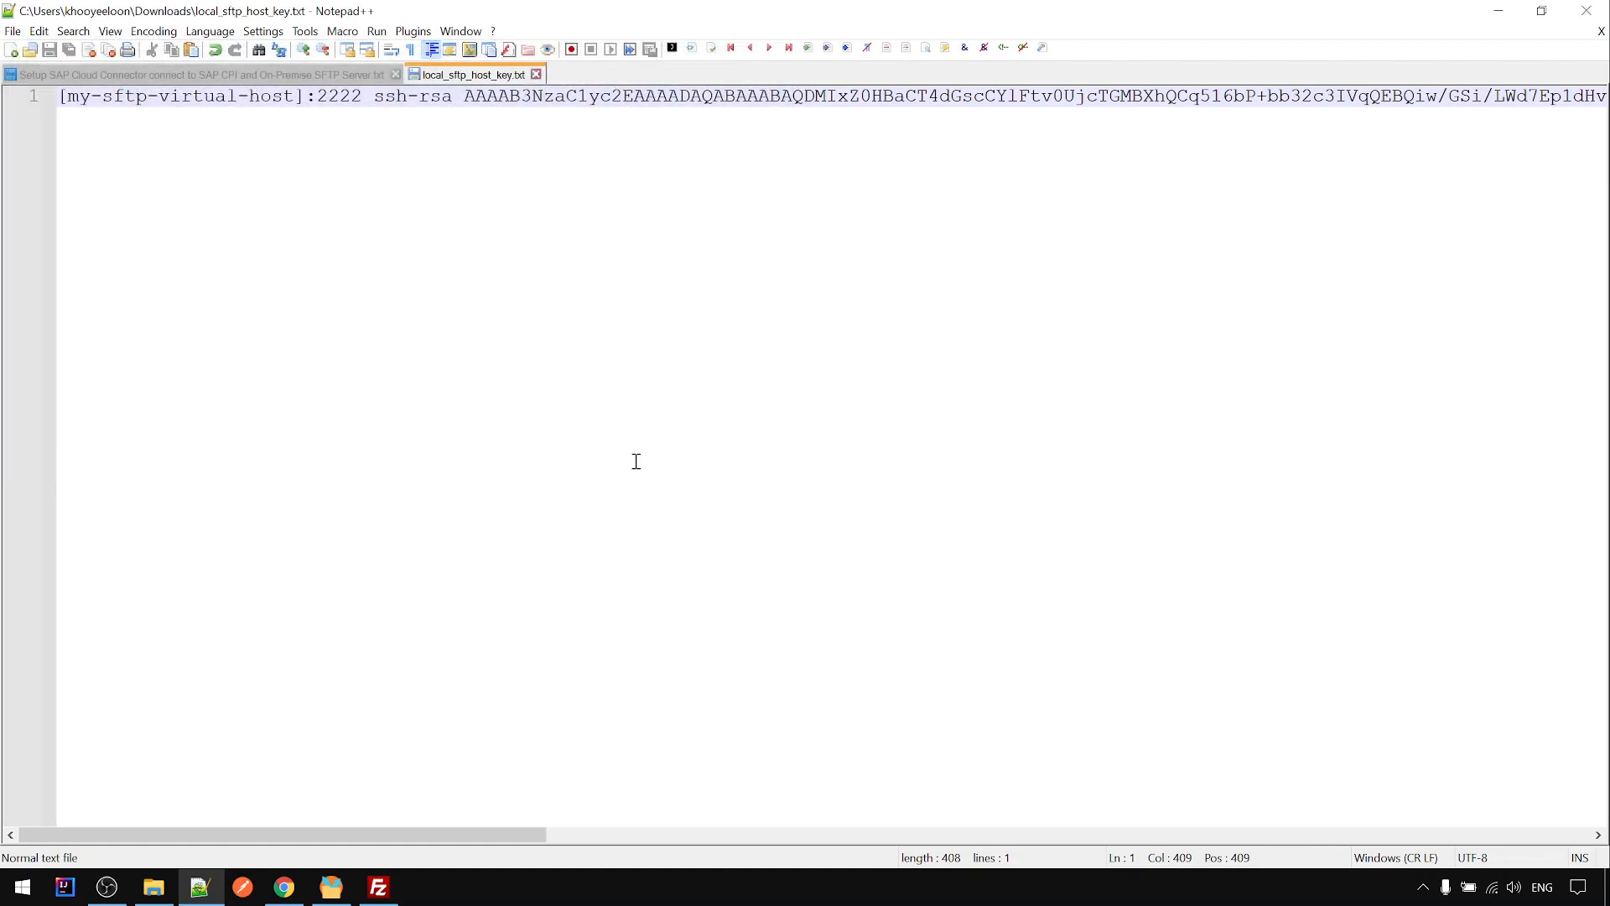
- In the second Cloud Integration tab, open the Monitor's Keystore entries
left_click(285, 886)
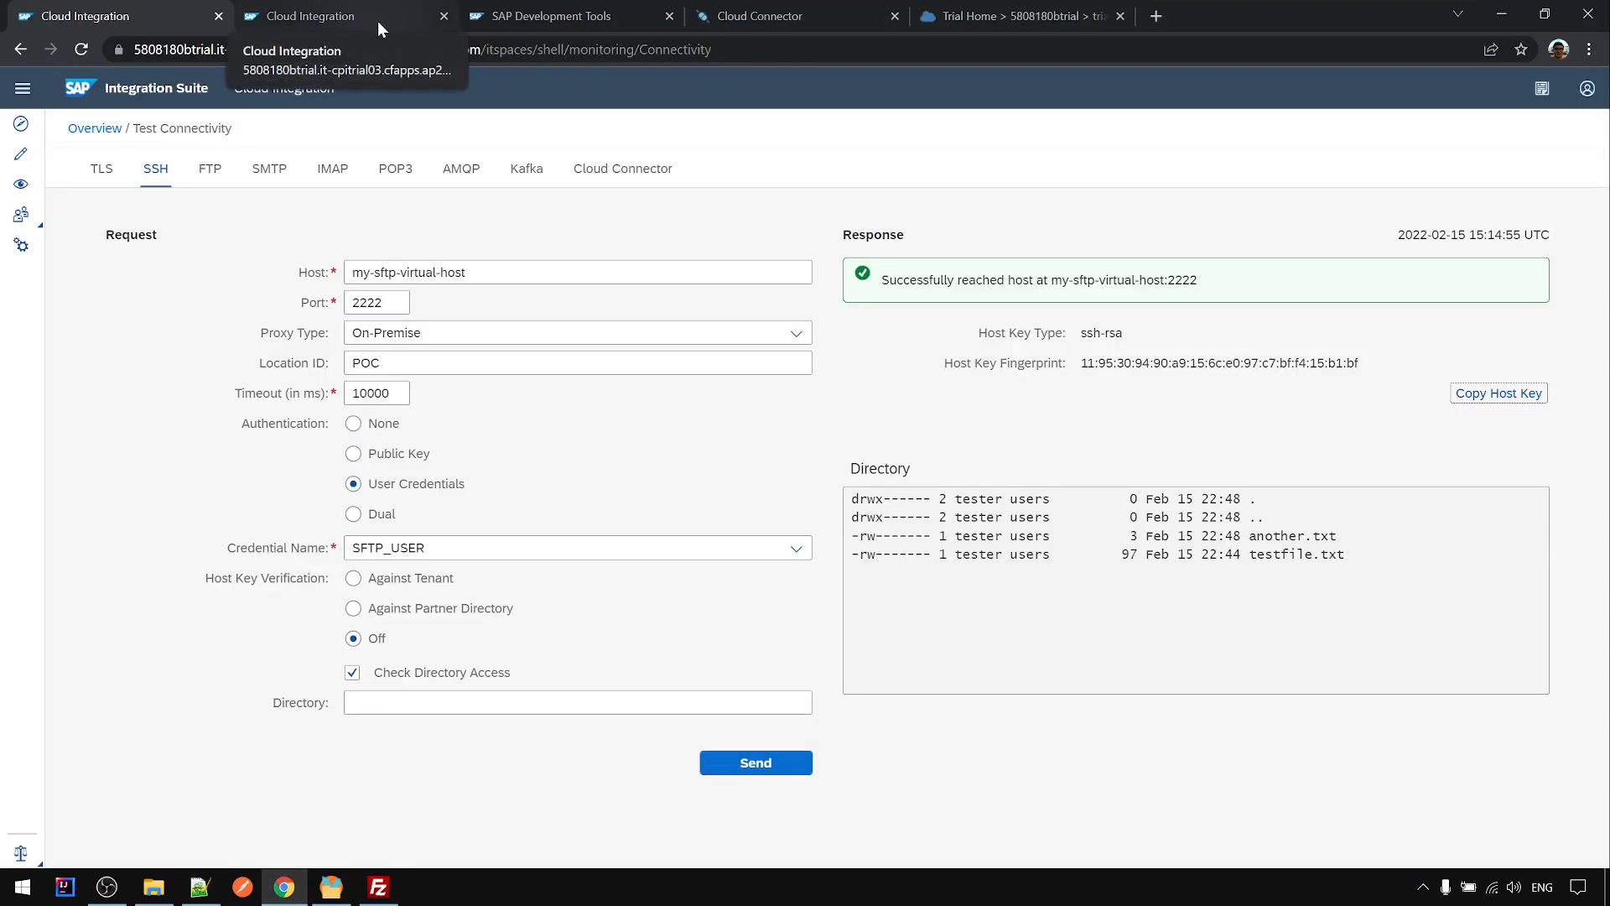
left_click(378, 22)
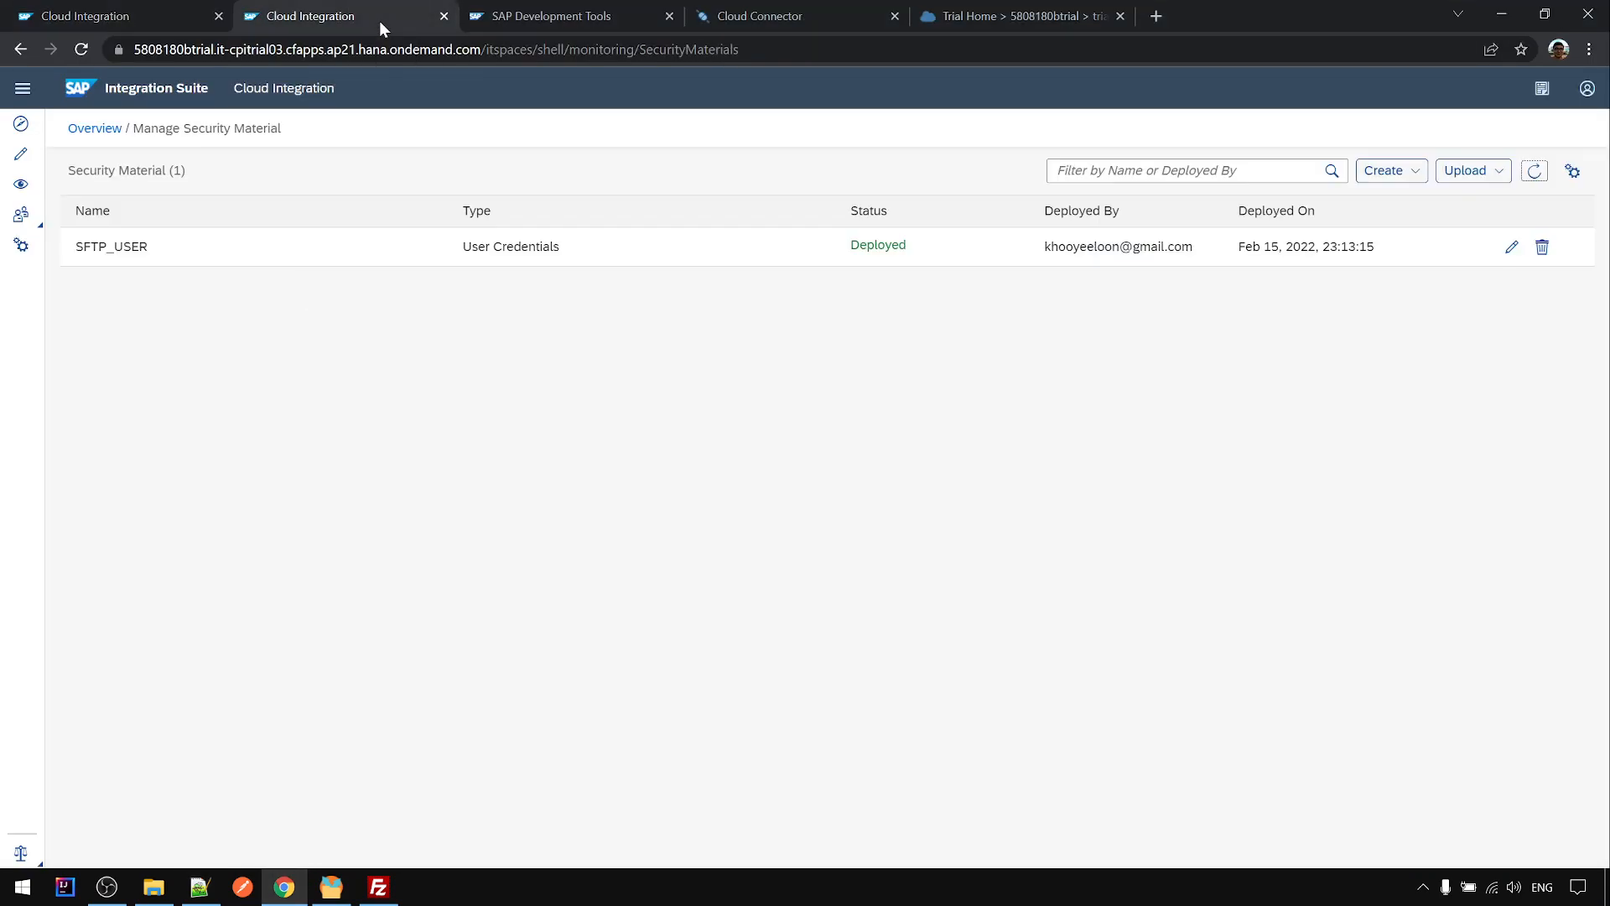
left_click(20, 186)
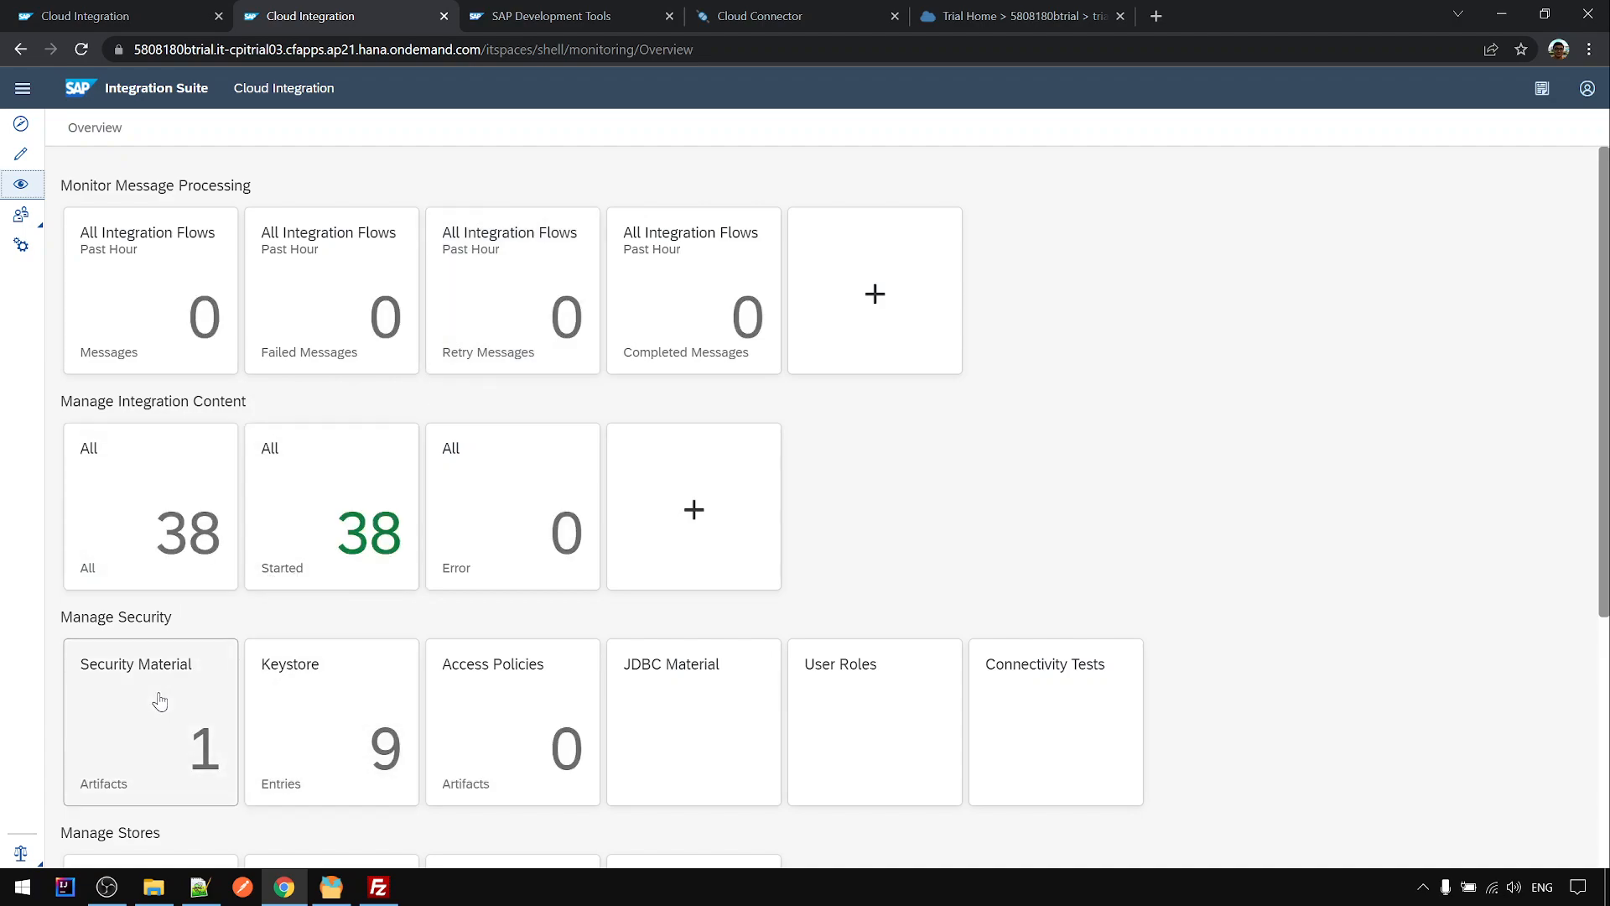
left_click(296, 697)
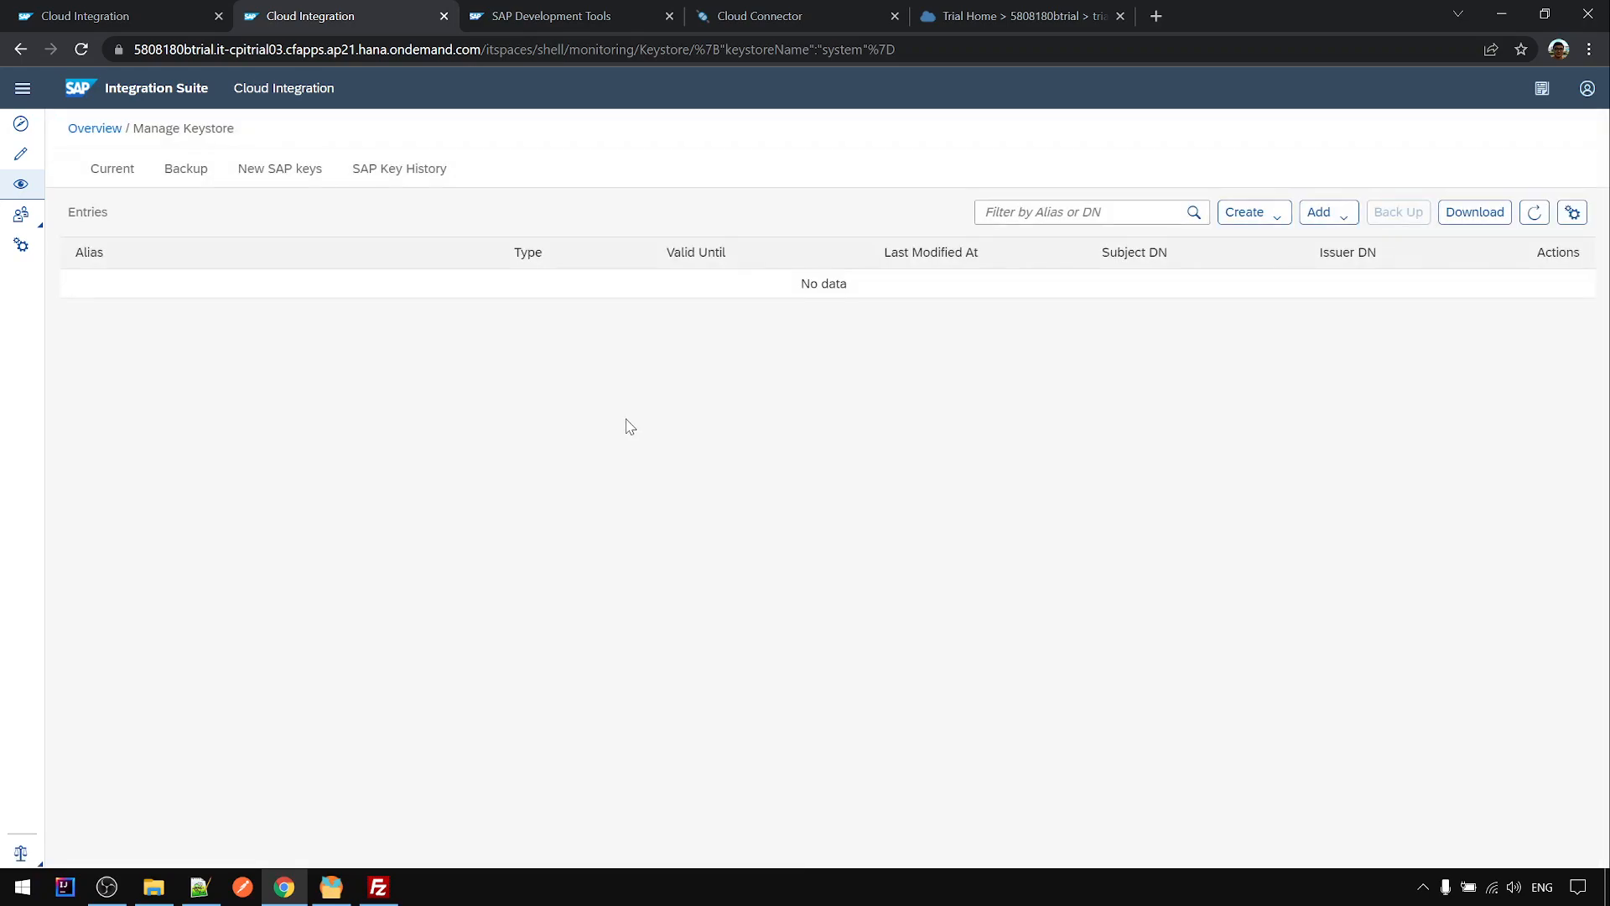
- Review the keystore's add options, then go to the Security Material list showing SFTP_USER
left_click(1341, 213)
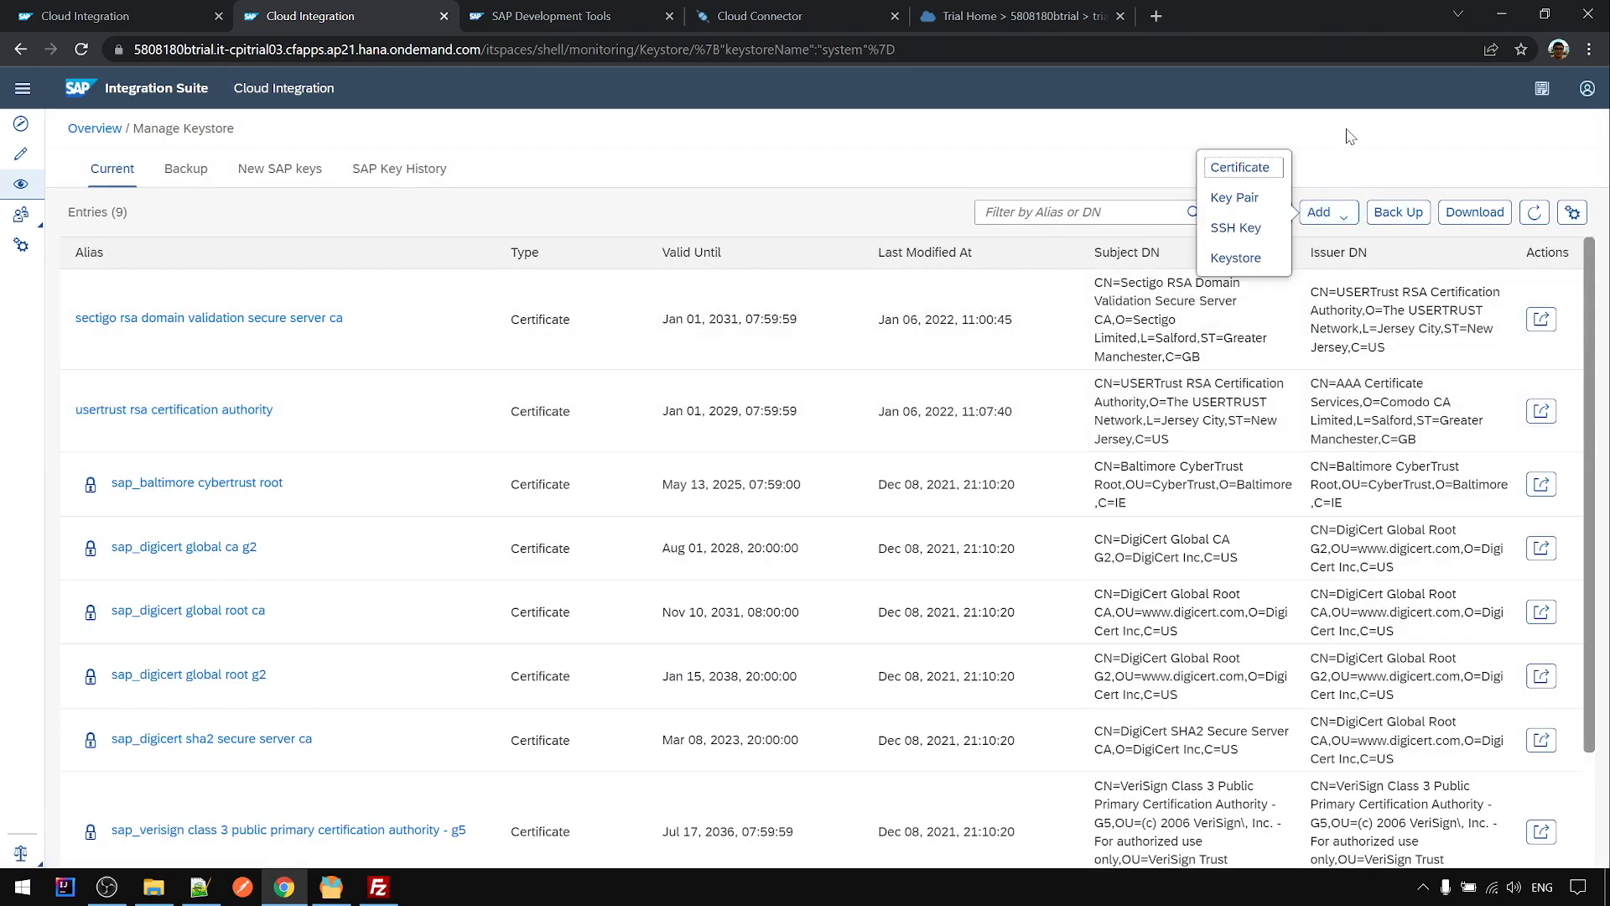
left_click(1281, 213)
left_click(1333, 214)
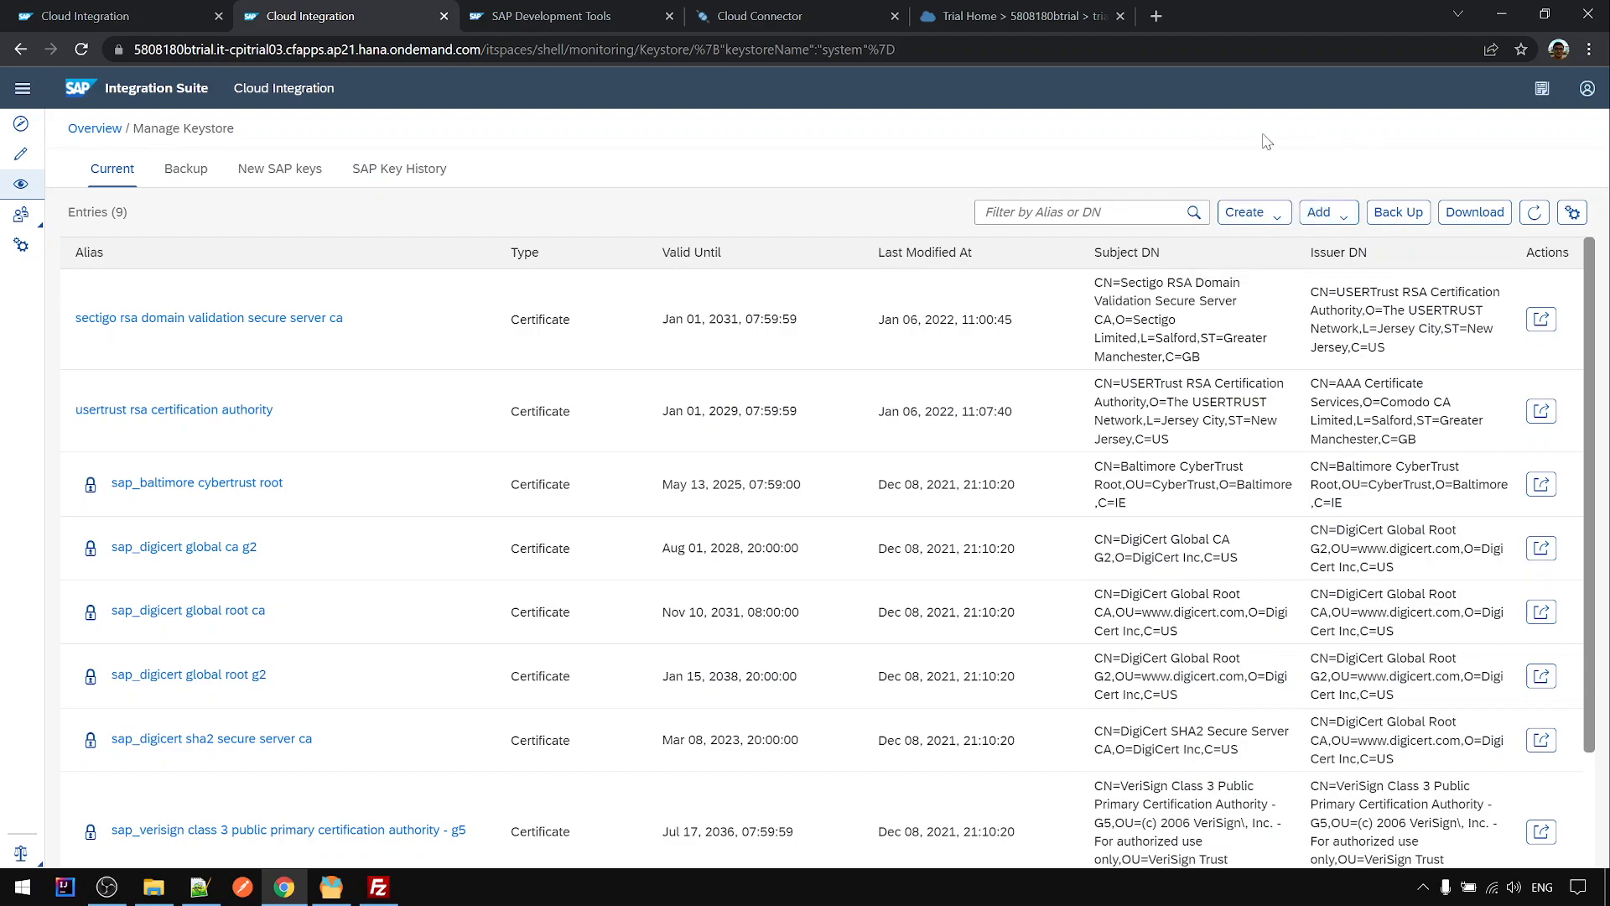
left_click(113, 130)
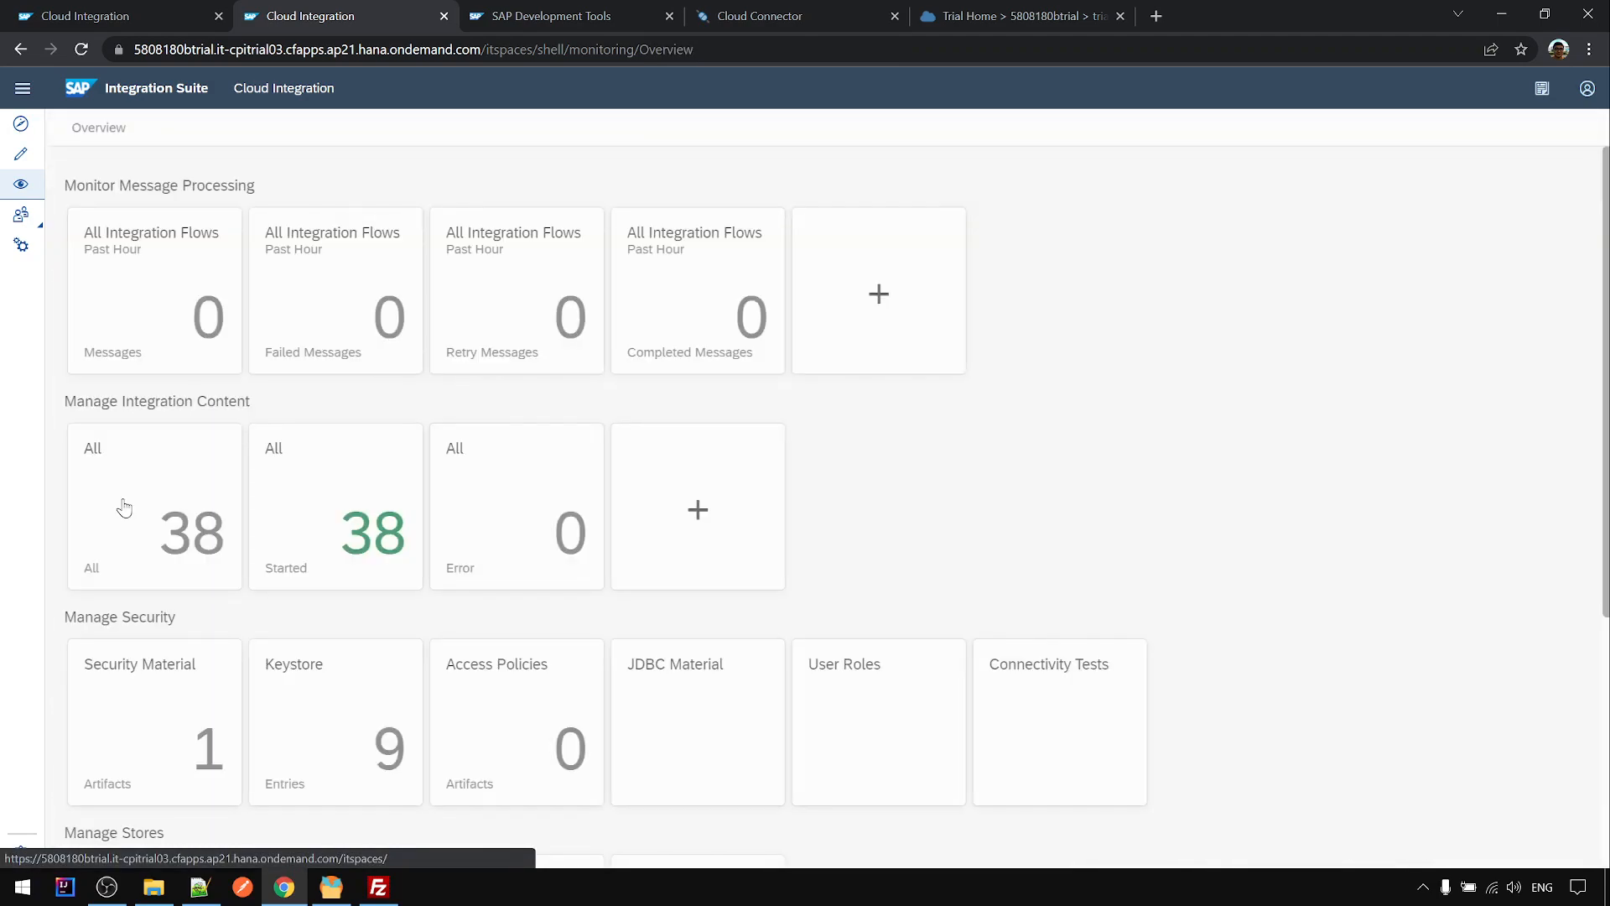
left_click(138, 721)
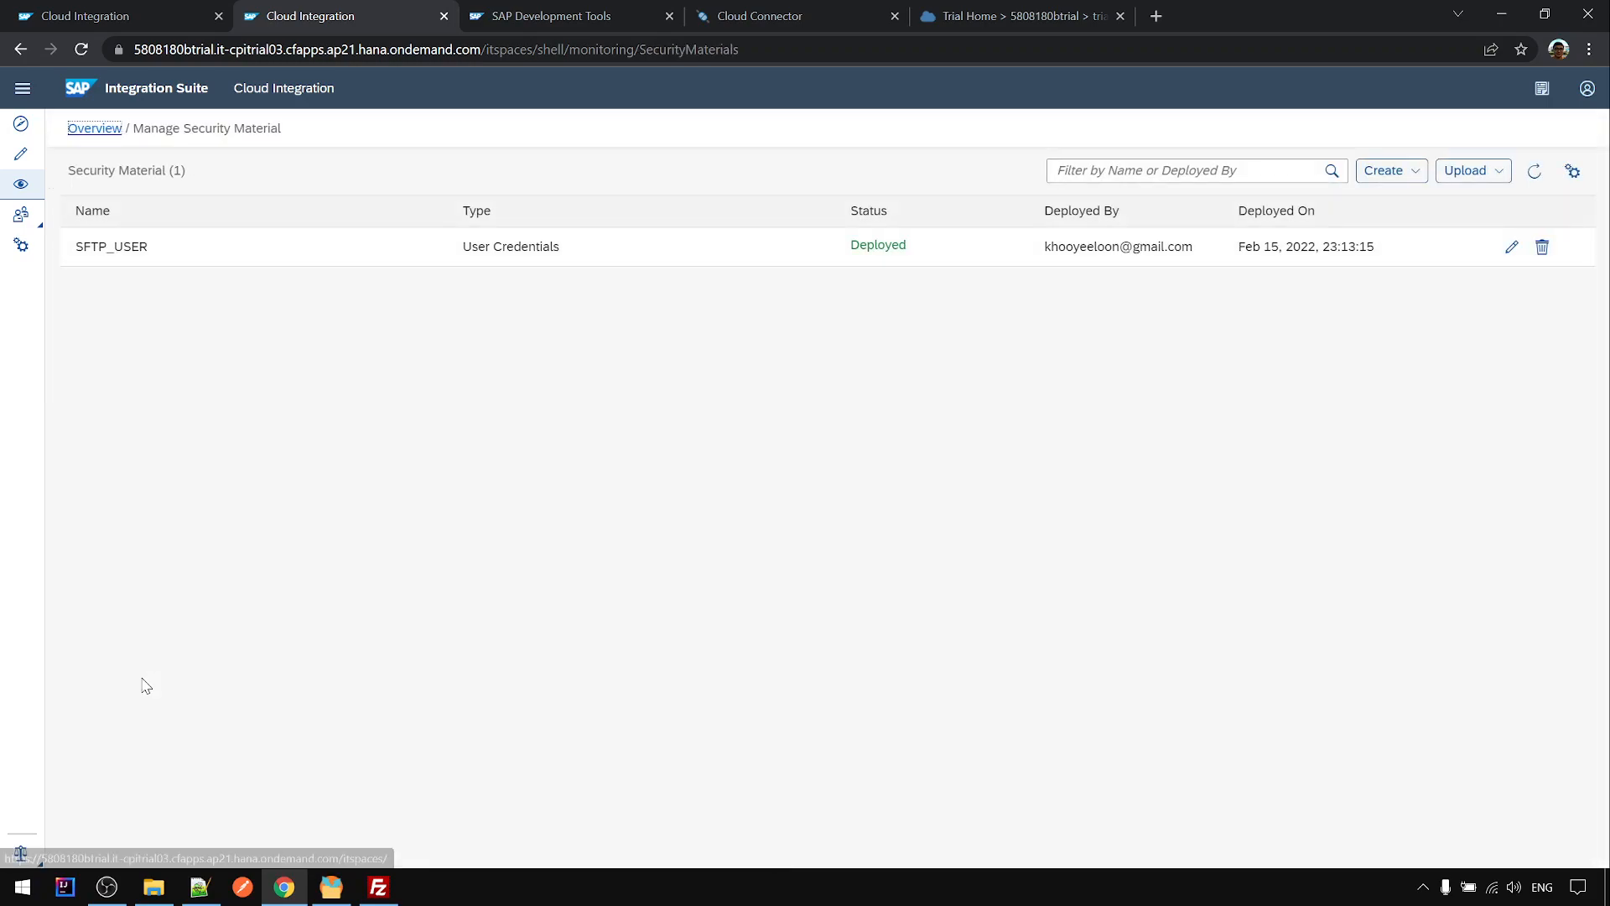
- Browse the create and upload menus for security material, then dismiss them
left_click(1415, 181)
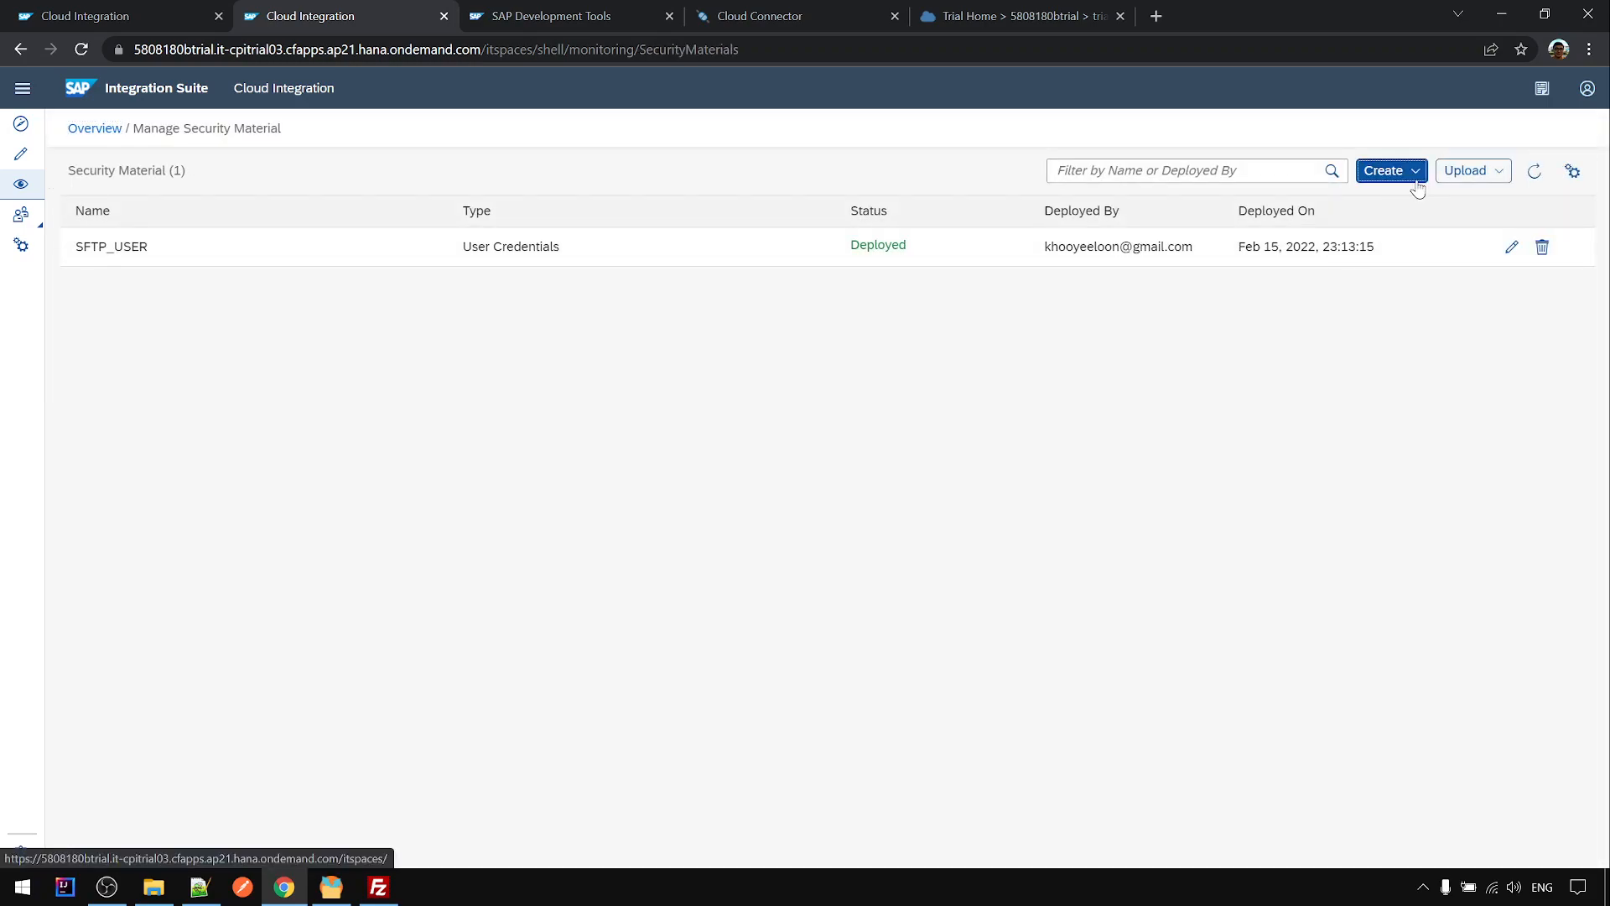
left_click(1498, 174)
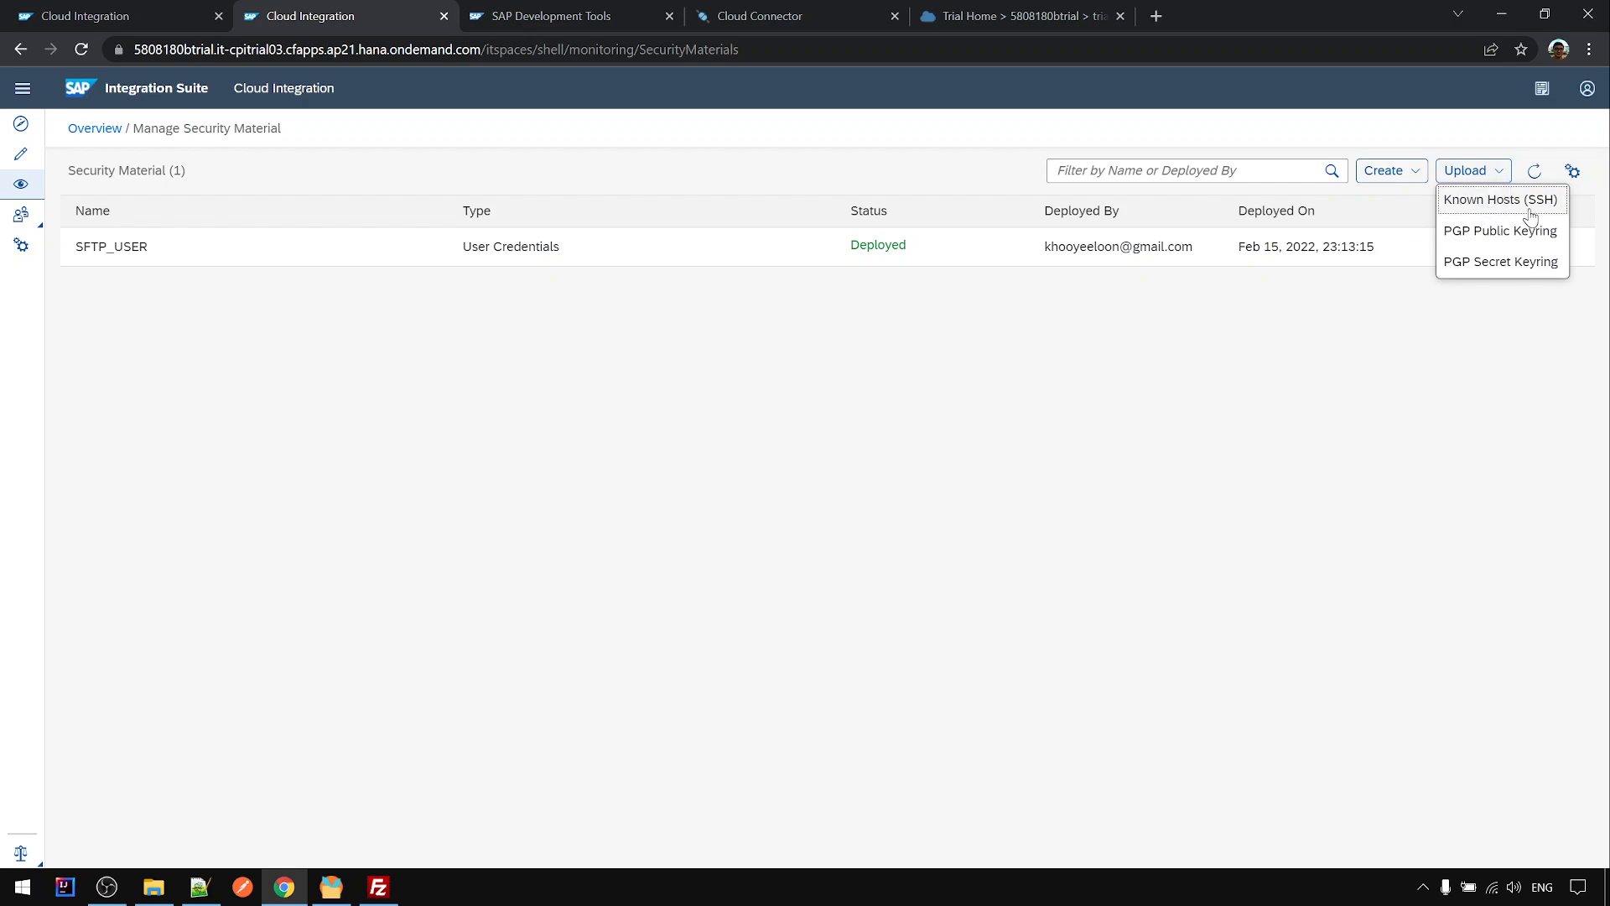
left_click(1076, 388)
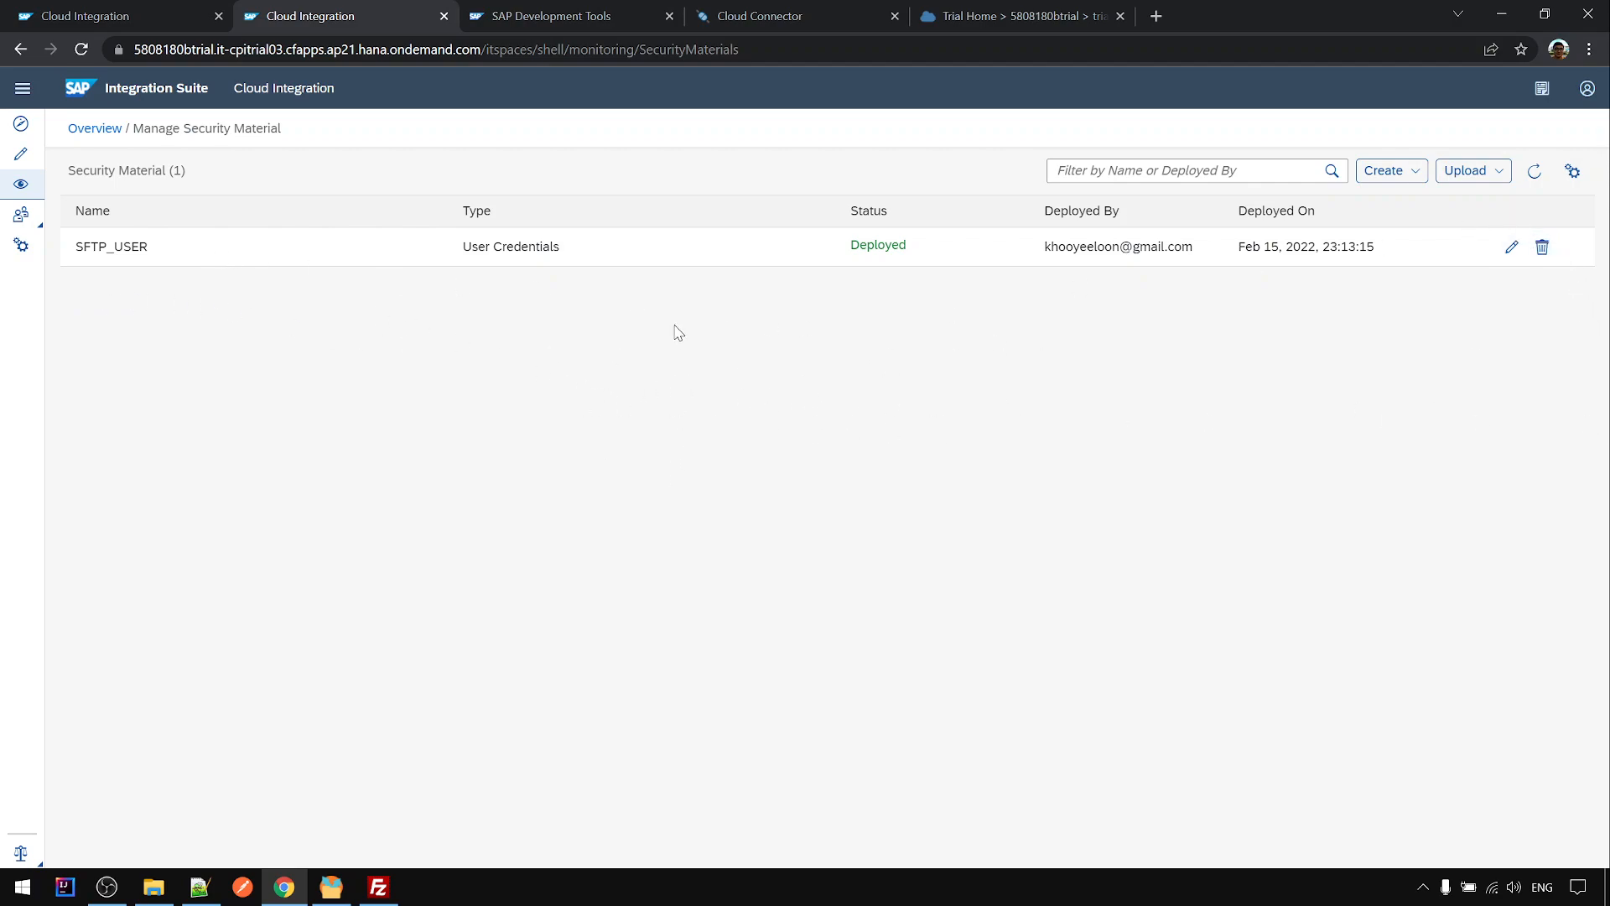
- Upload local_sftp_host_key.txt from Downloads as SSH Known Hosts and deploy it as known.hosts
left_click(1501, 173)
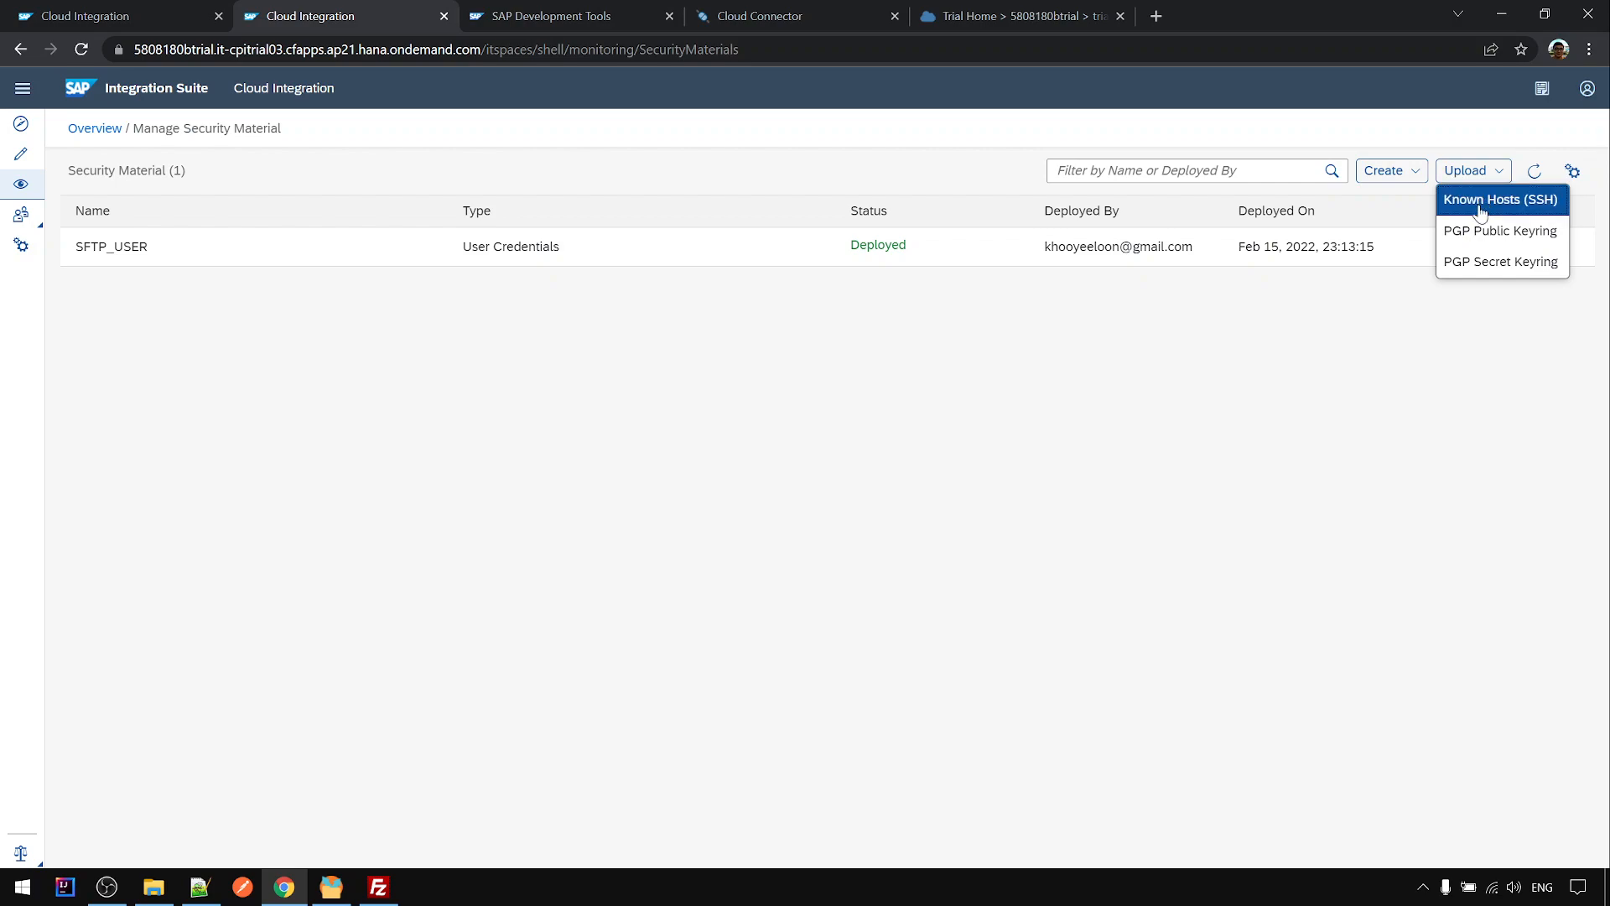
left_click(1482, 201)
left_click(1036, 377)
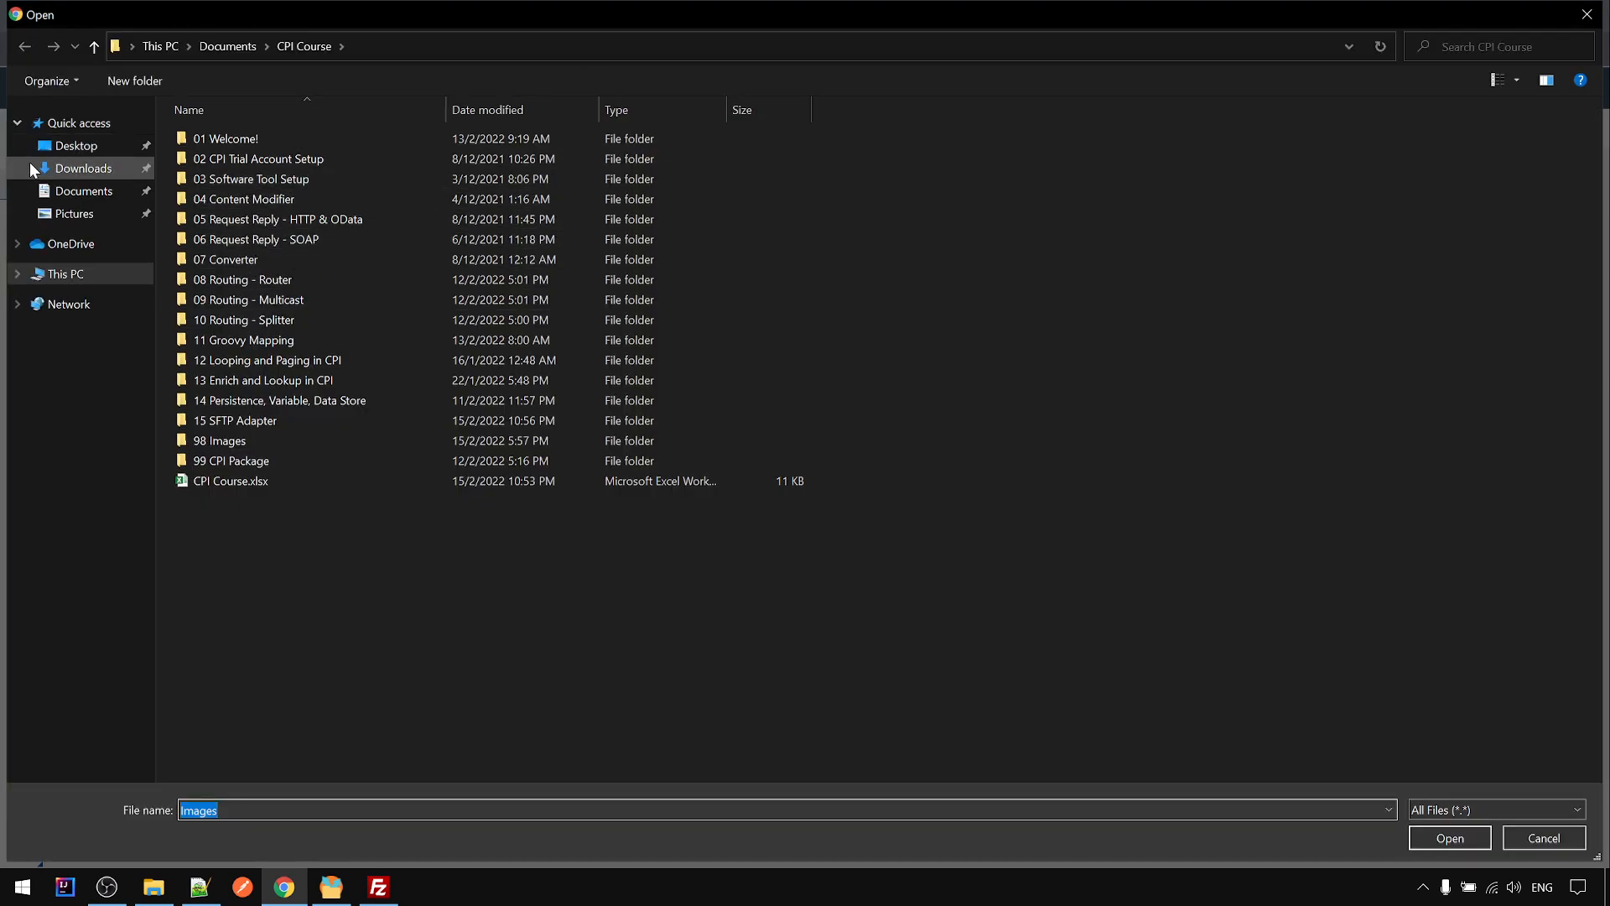
left_click(125, 170)
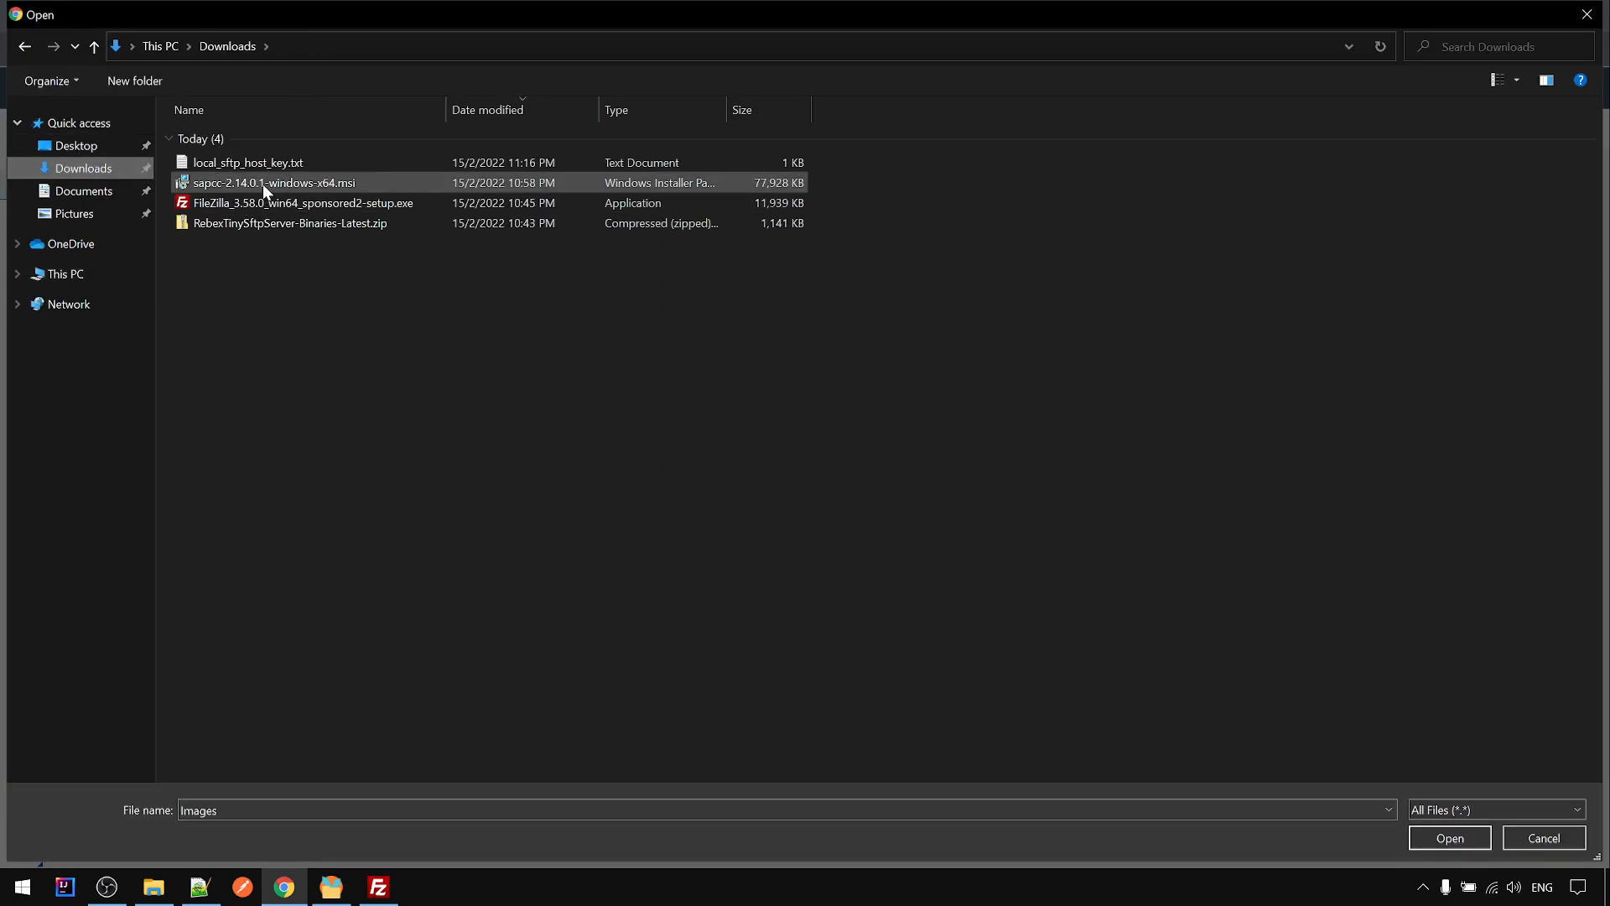
left_click(275, 166)
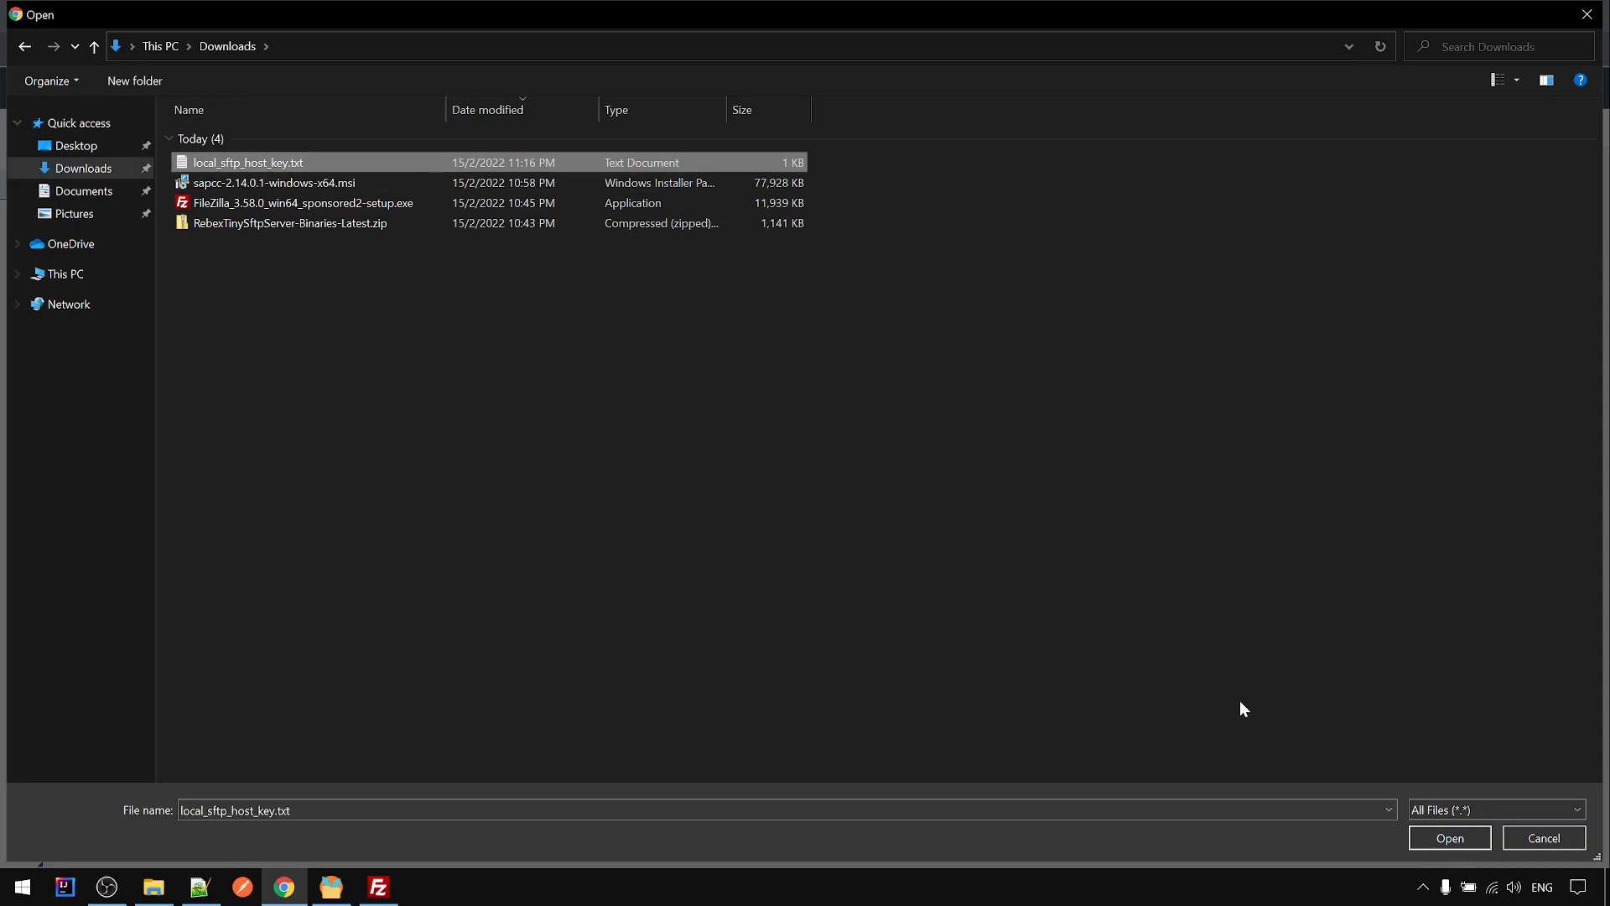
left_click(1451, 838)
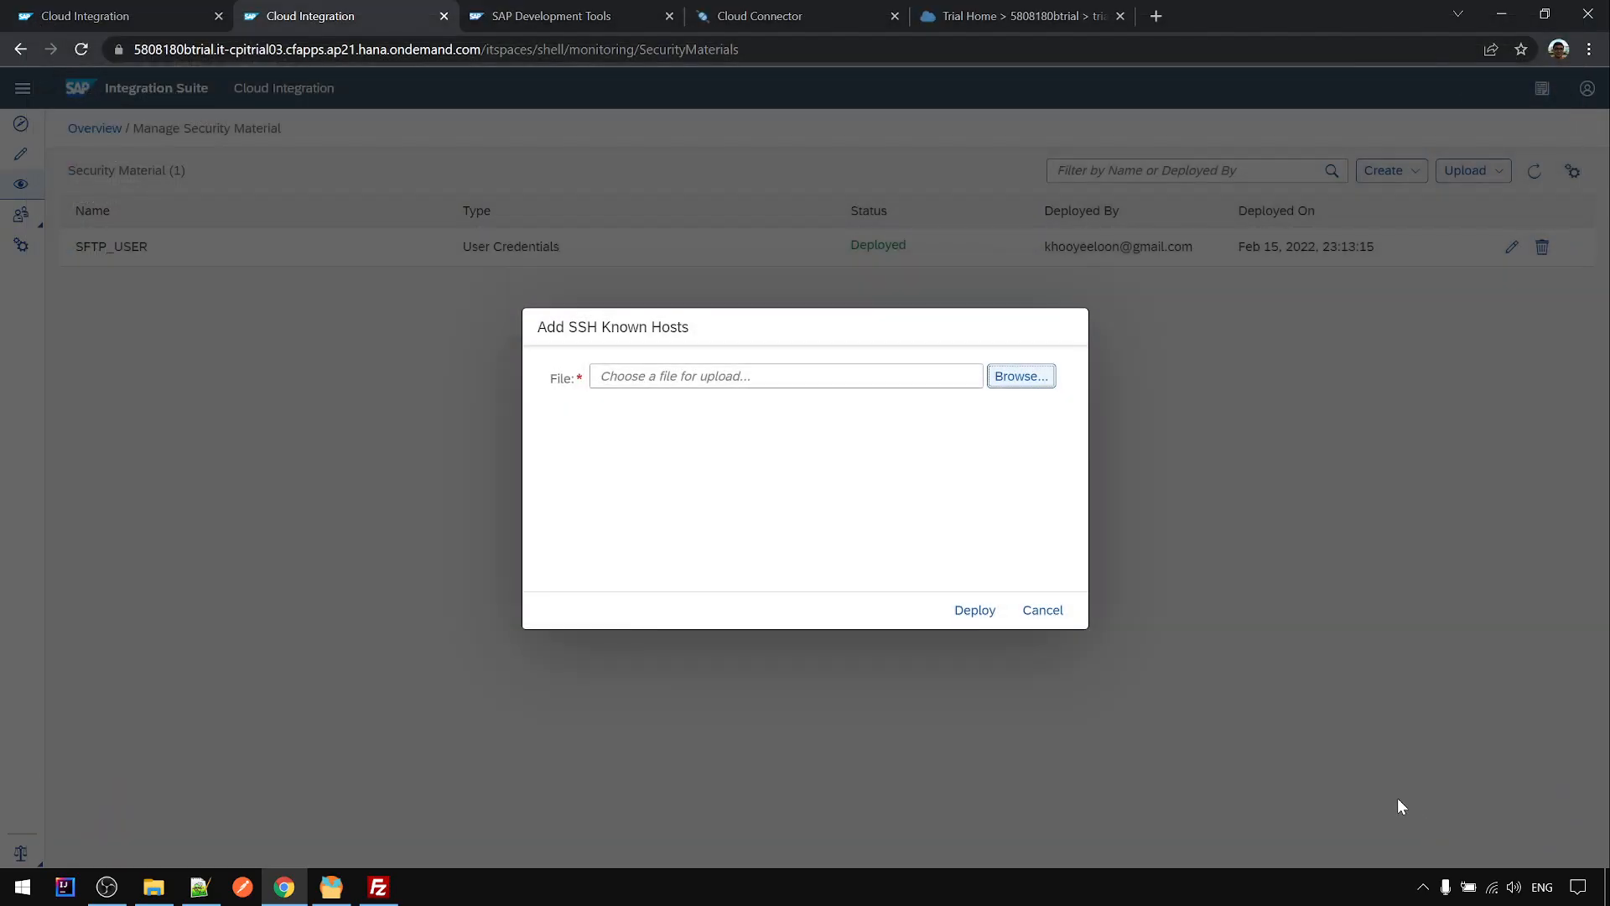
left_click(974, 611)
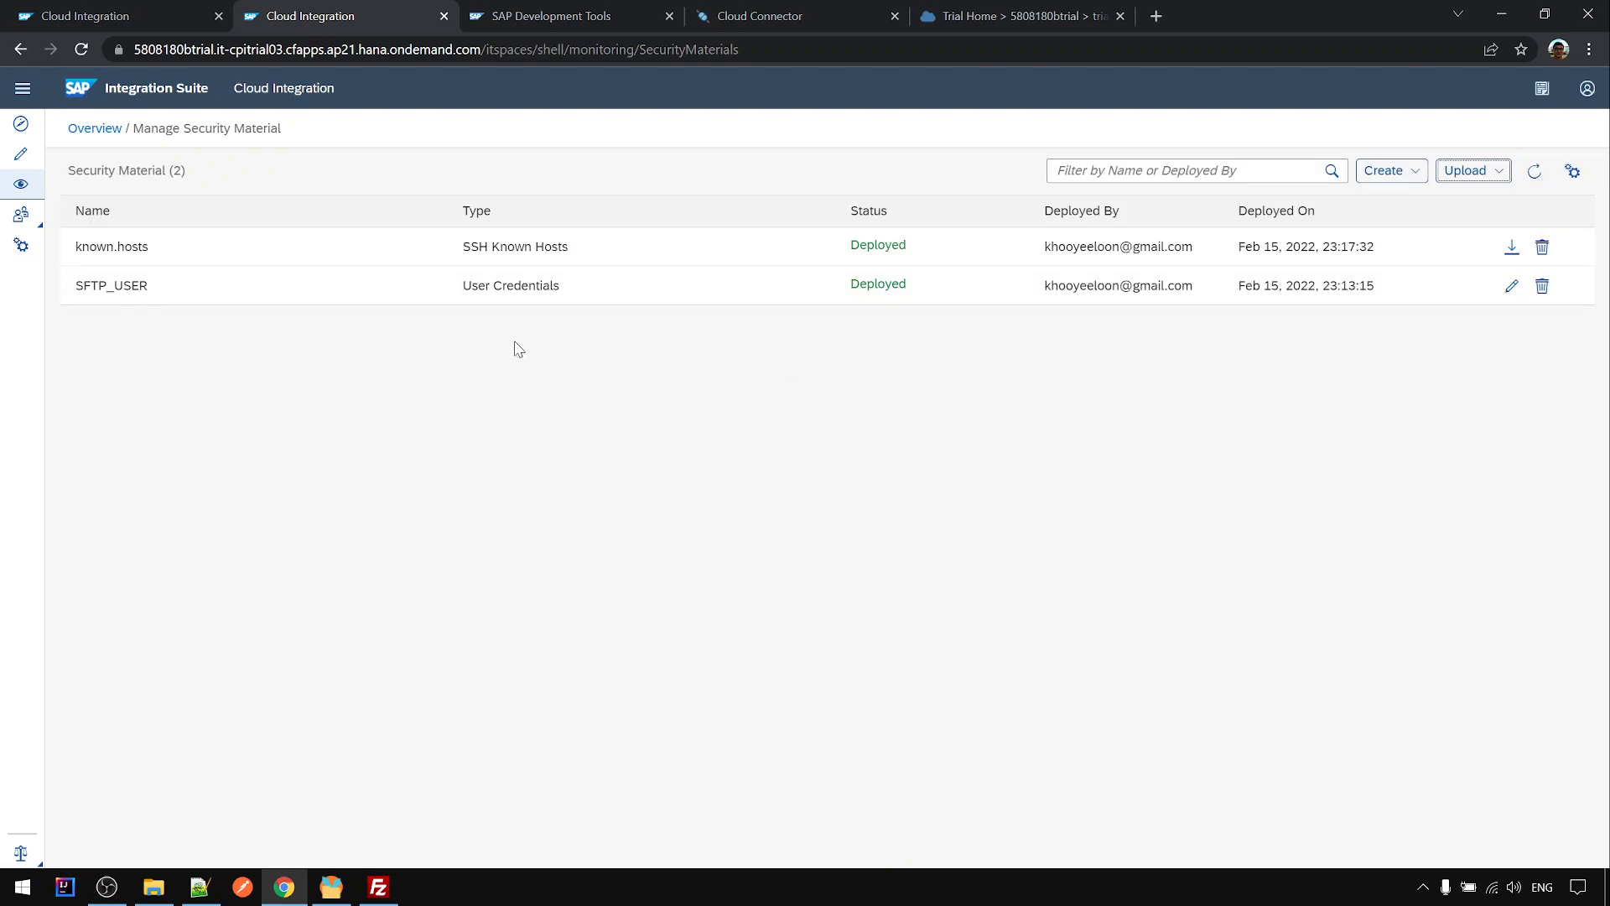
- Select the known.hosts entry name and download the known.hosts security material
left_click_drag(81, 241, 154, 244)
double_click(86, 265)
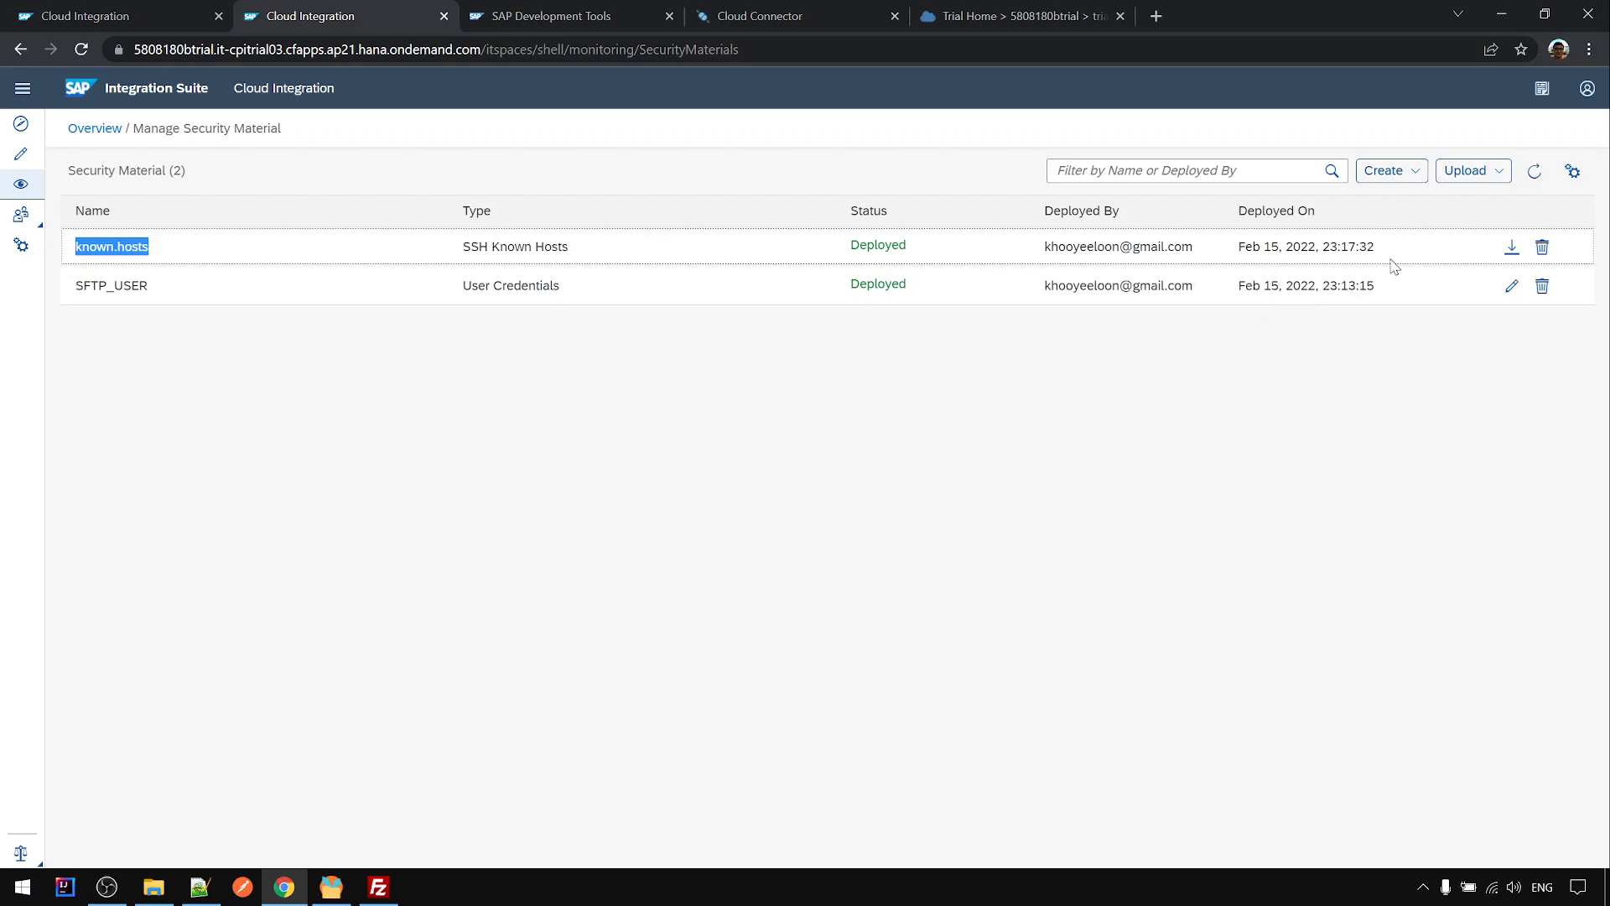
left_click(1511, 246)
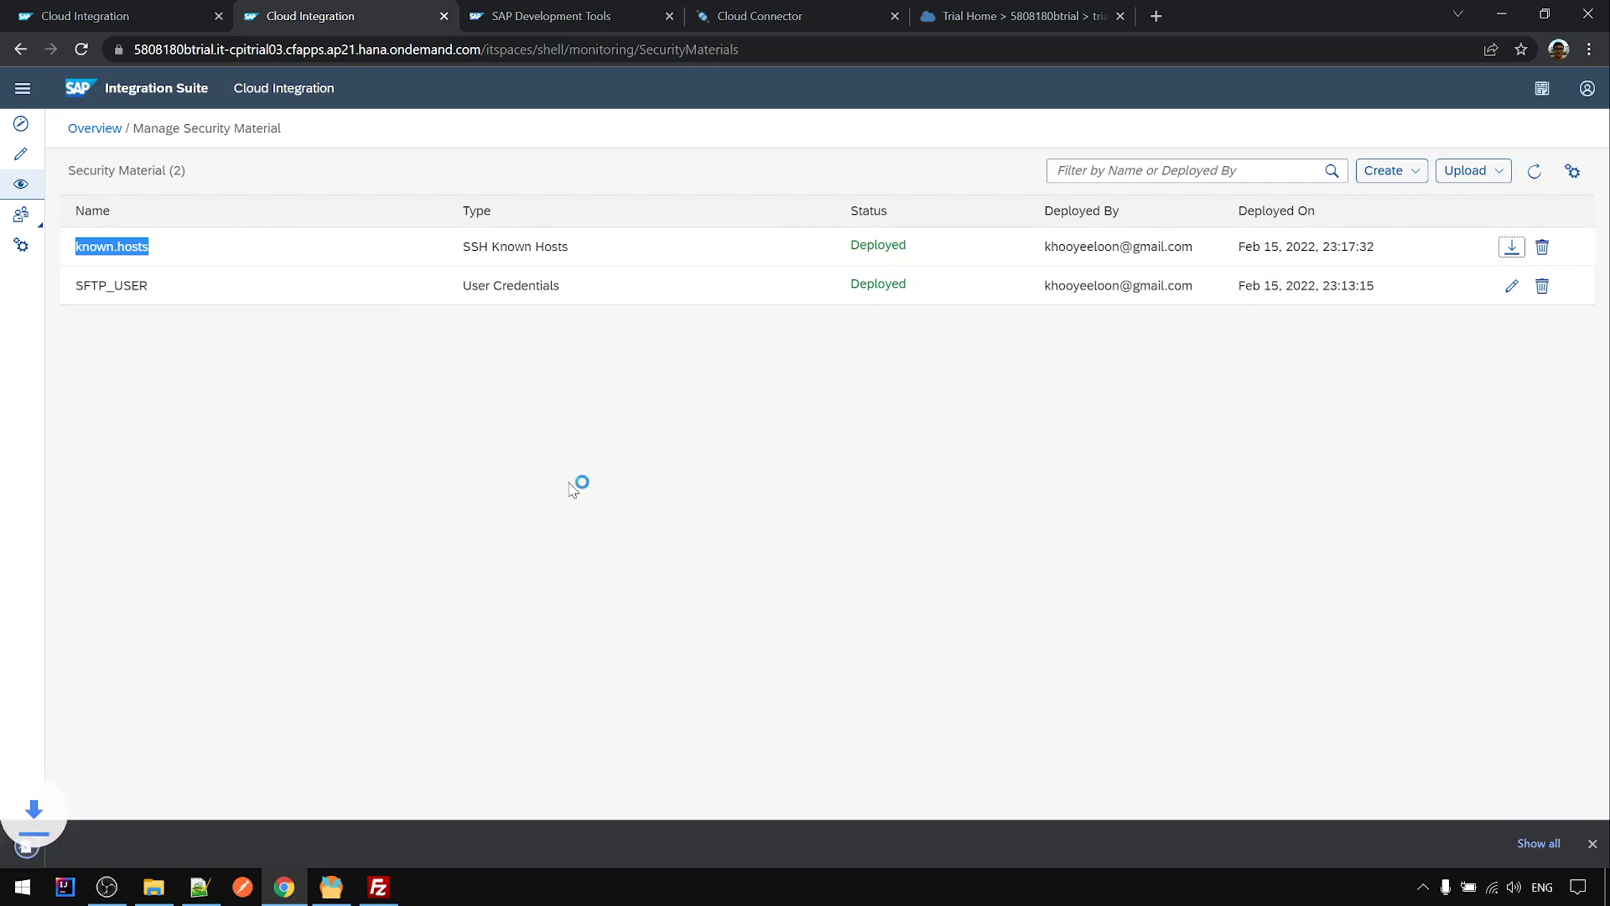
- Show the downloaded known.hosts in the Downloads folder and open it in Notepad++
left_click(203, 840)
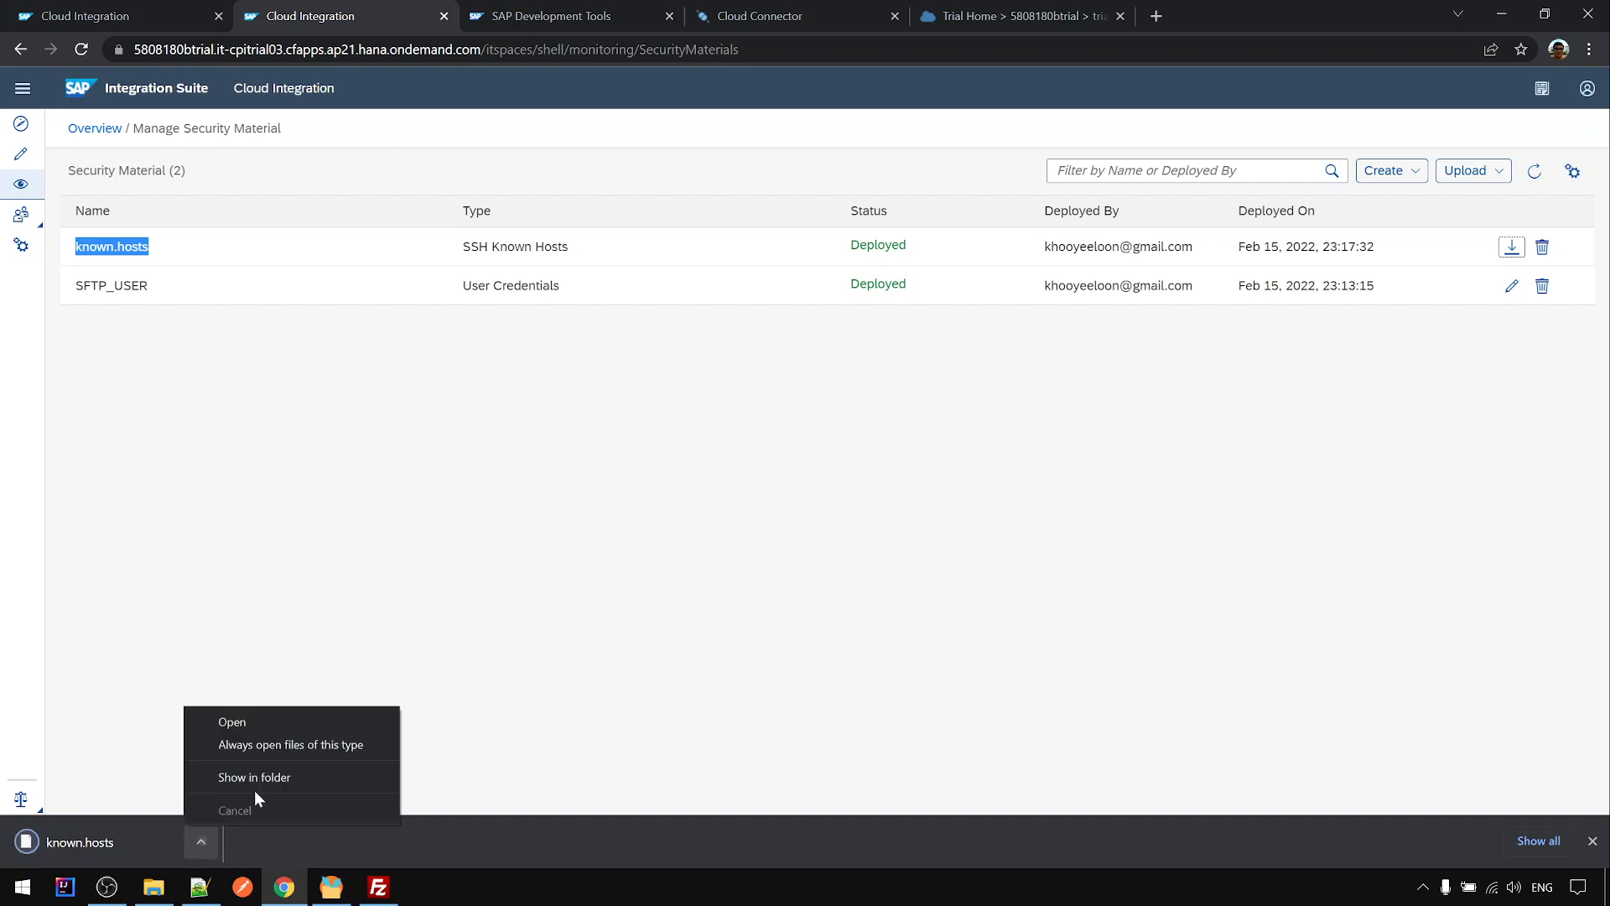
left_click(268, 779)
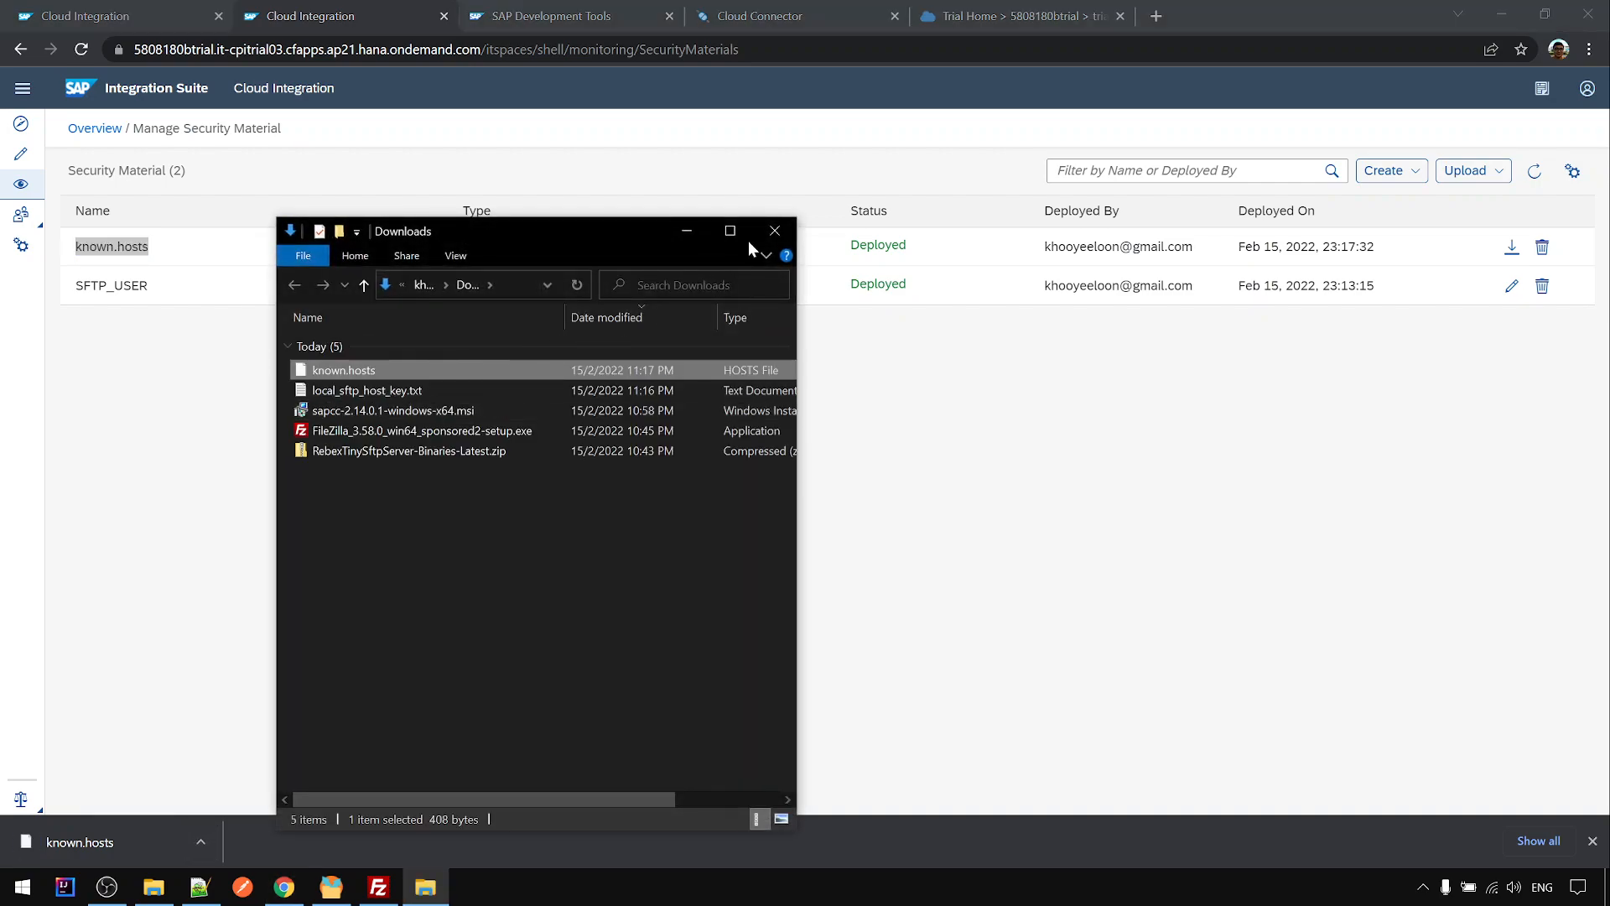
left_click(731, 231)
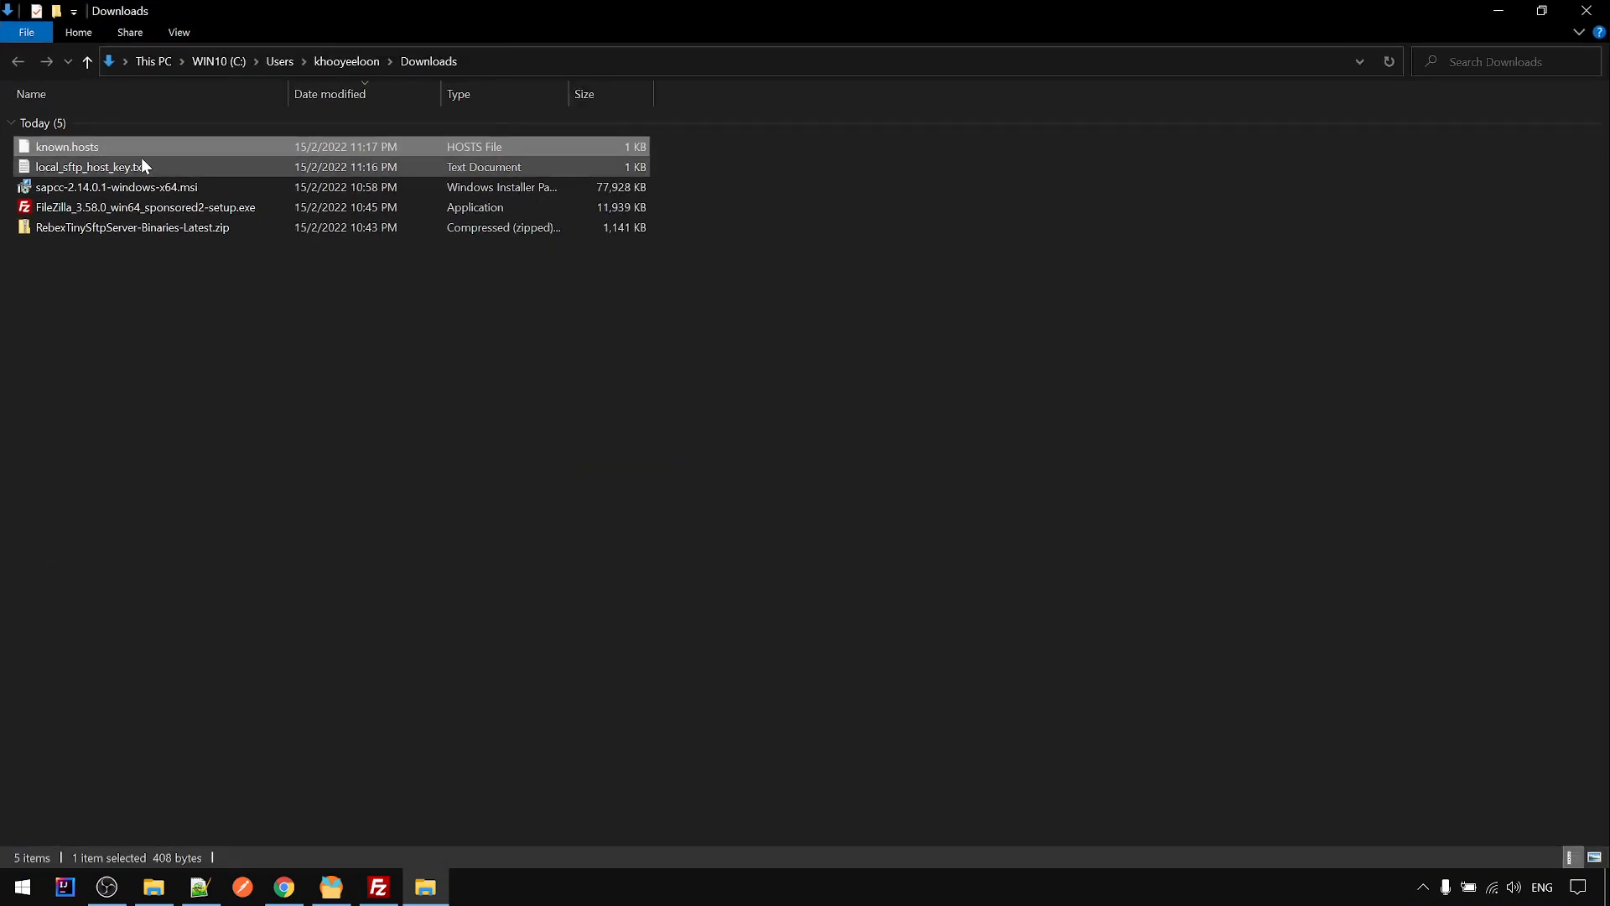
right_click(87, 152)
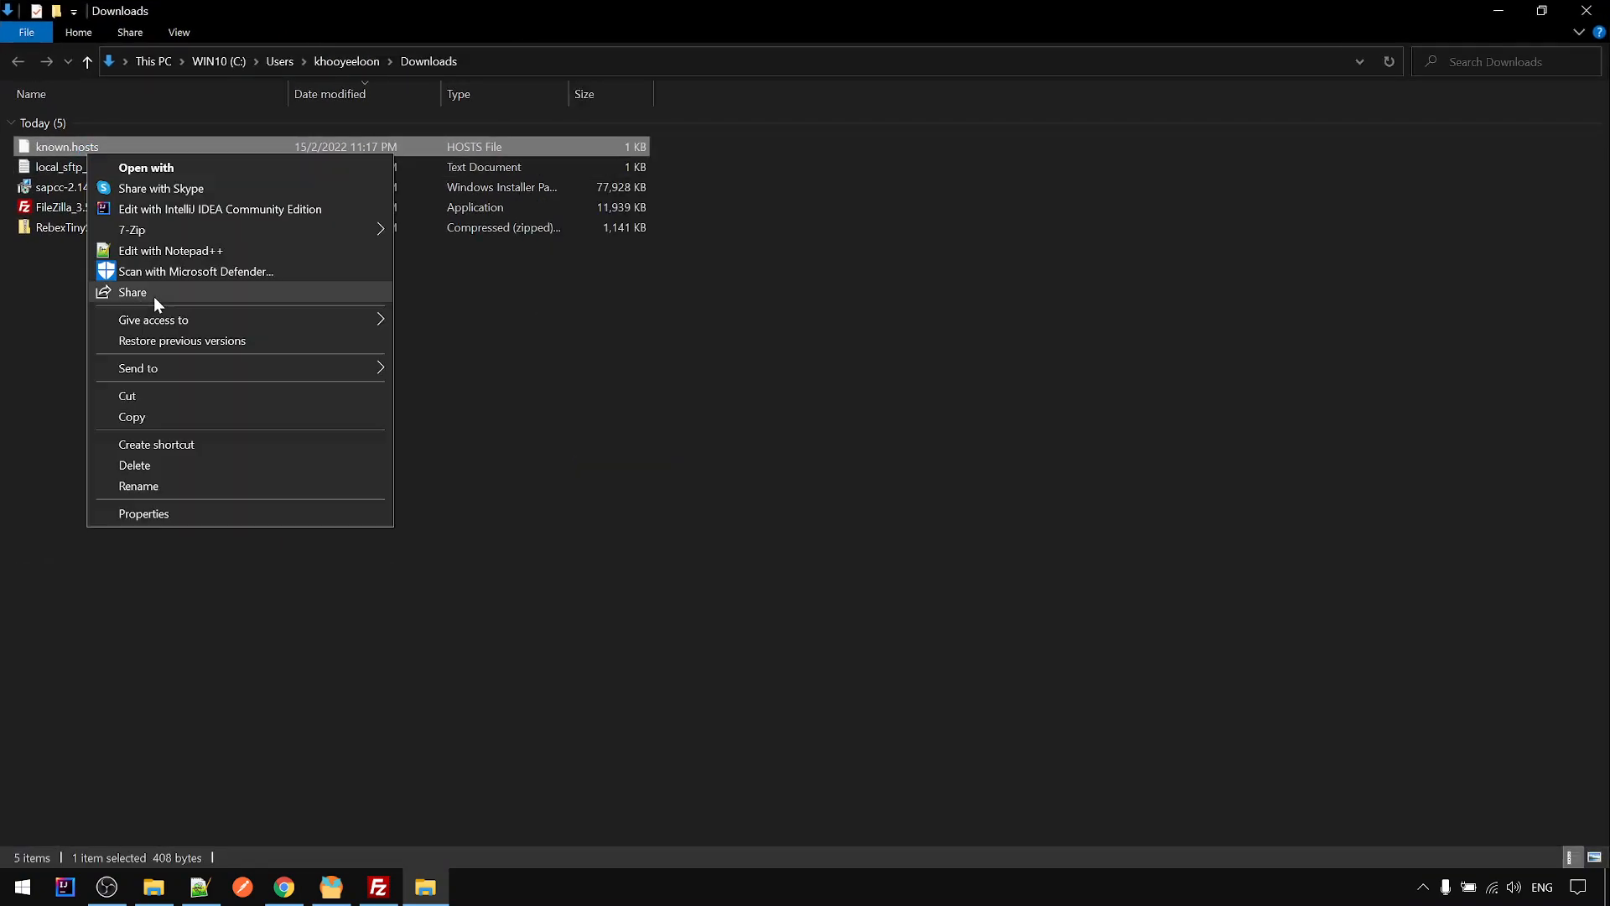
left_click(166, 250)
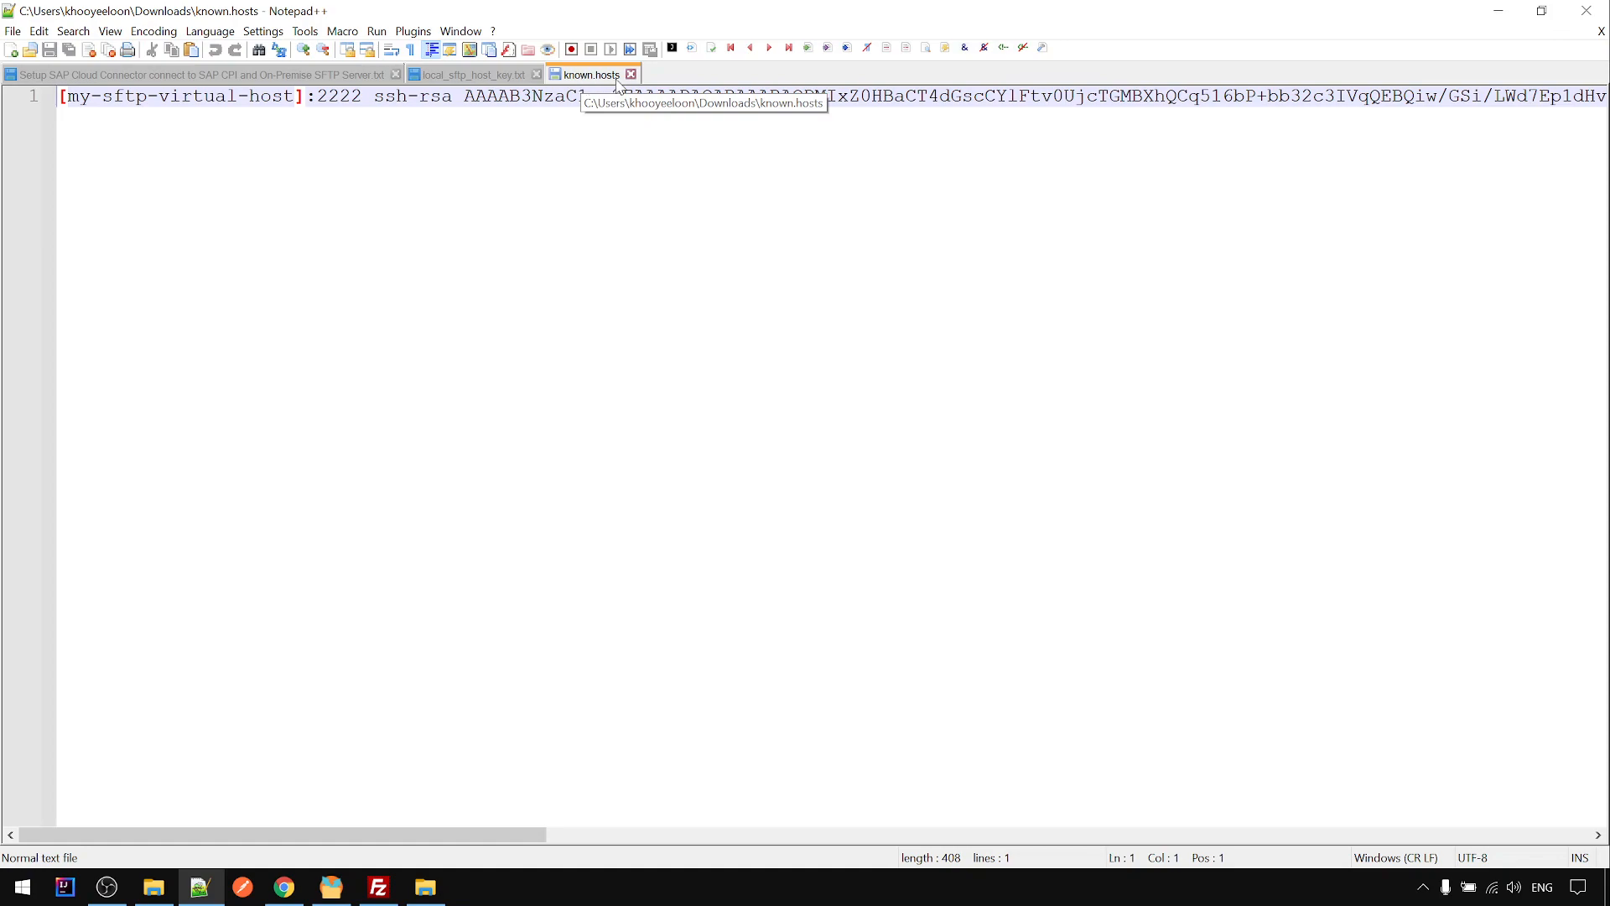
- View the end of the 408-character [my-sftp-virtual-host]:2222 ssh-rsa line, then scroll back to its start
key("End")
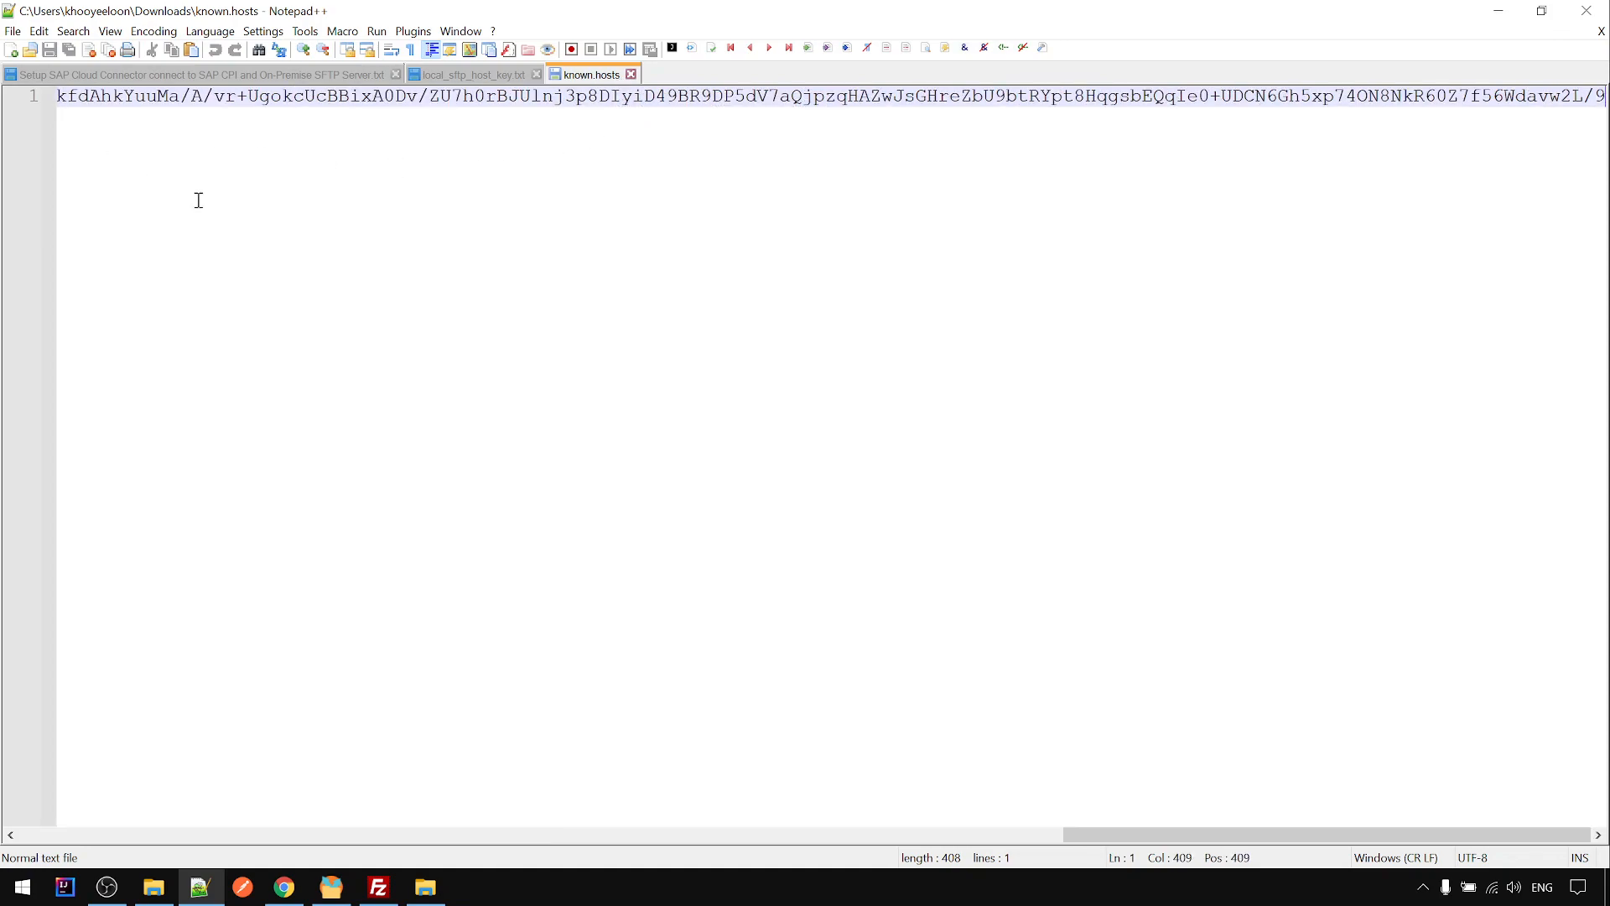
left_click_drag(1065, 825, 25, 830)
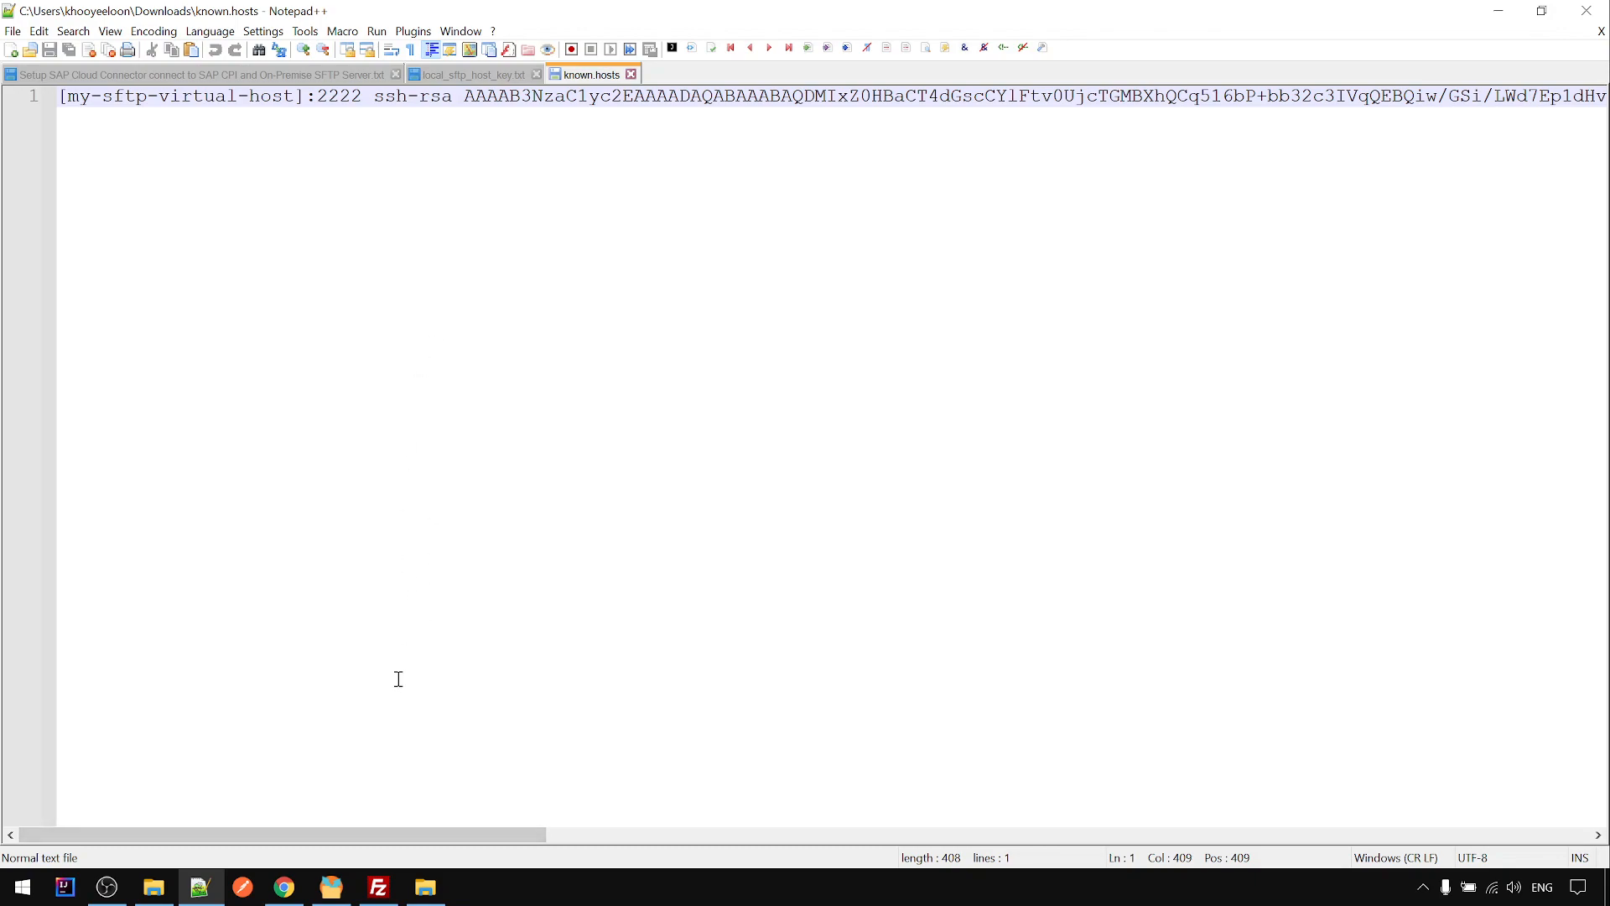
- Rerun the SSH connectivity test with host key verification Against Tenant
left_click(285, 888)
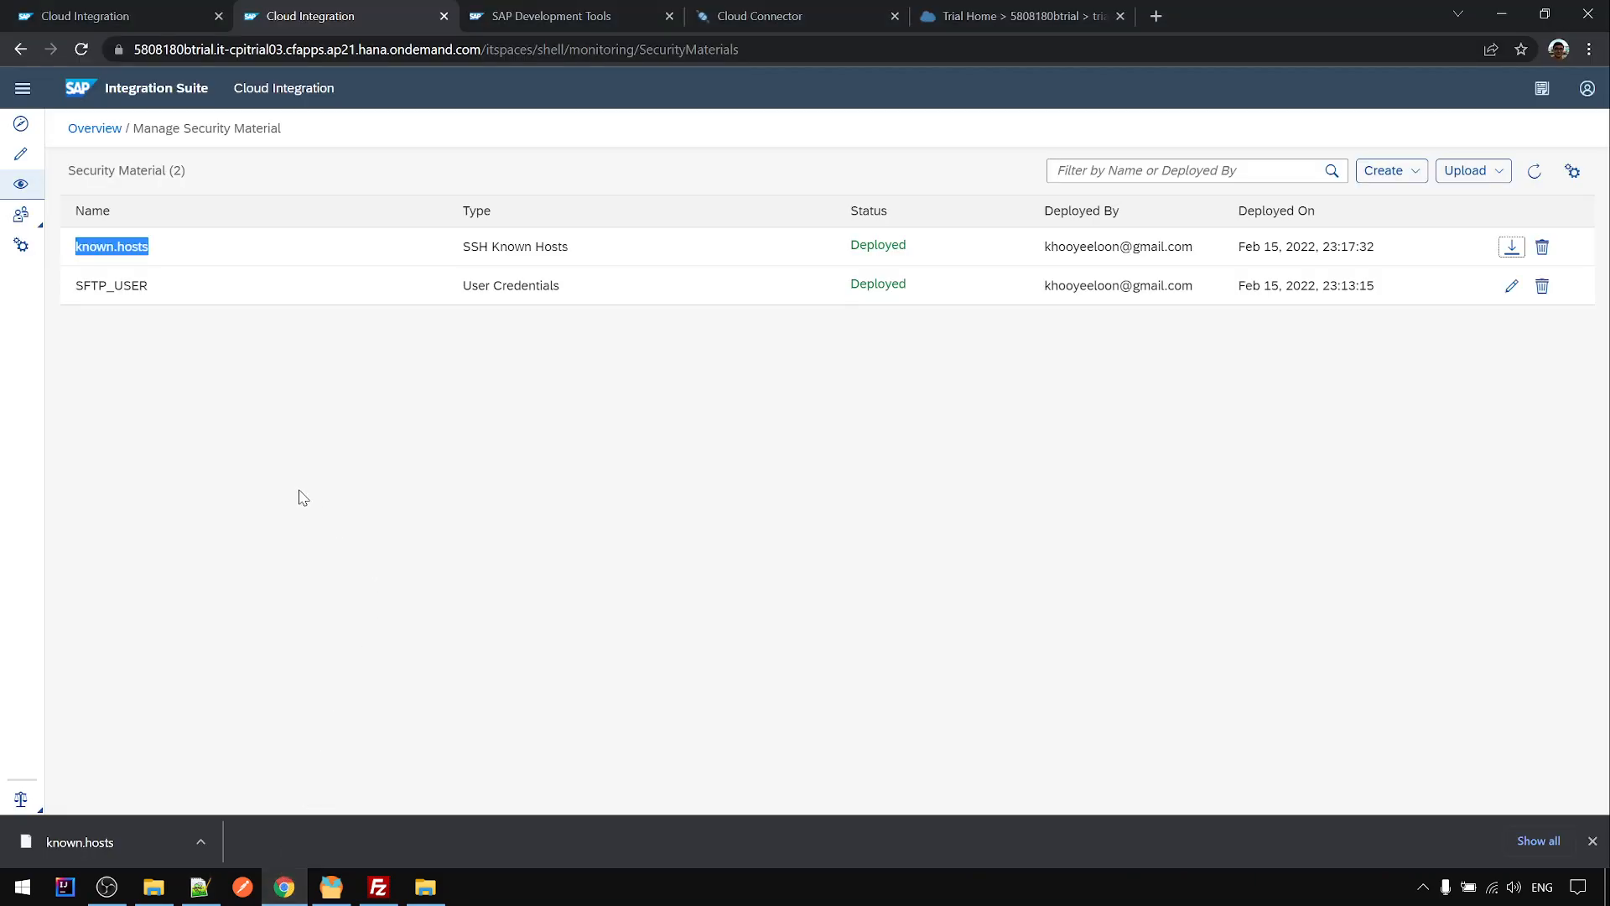
left_click(150, 18)
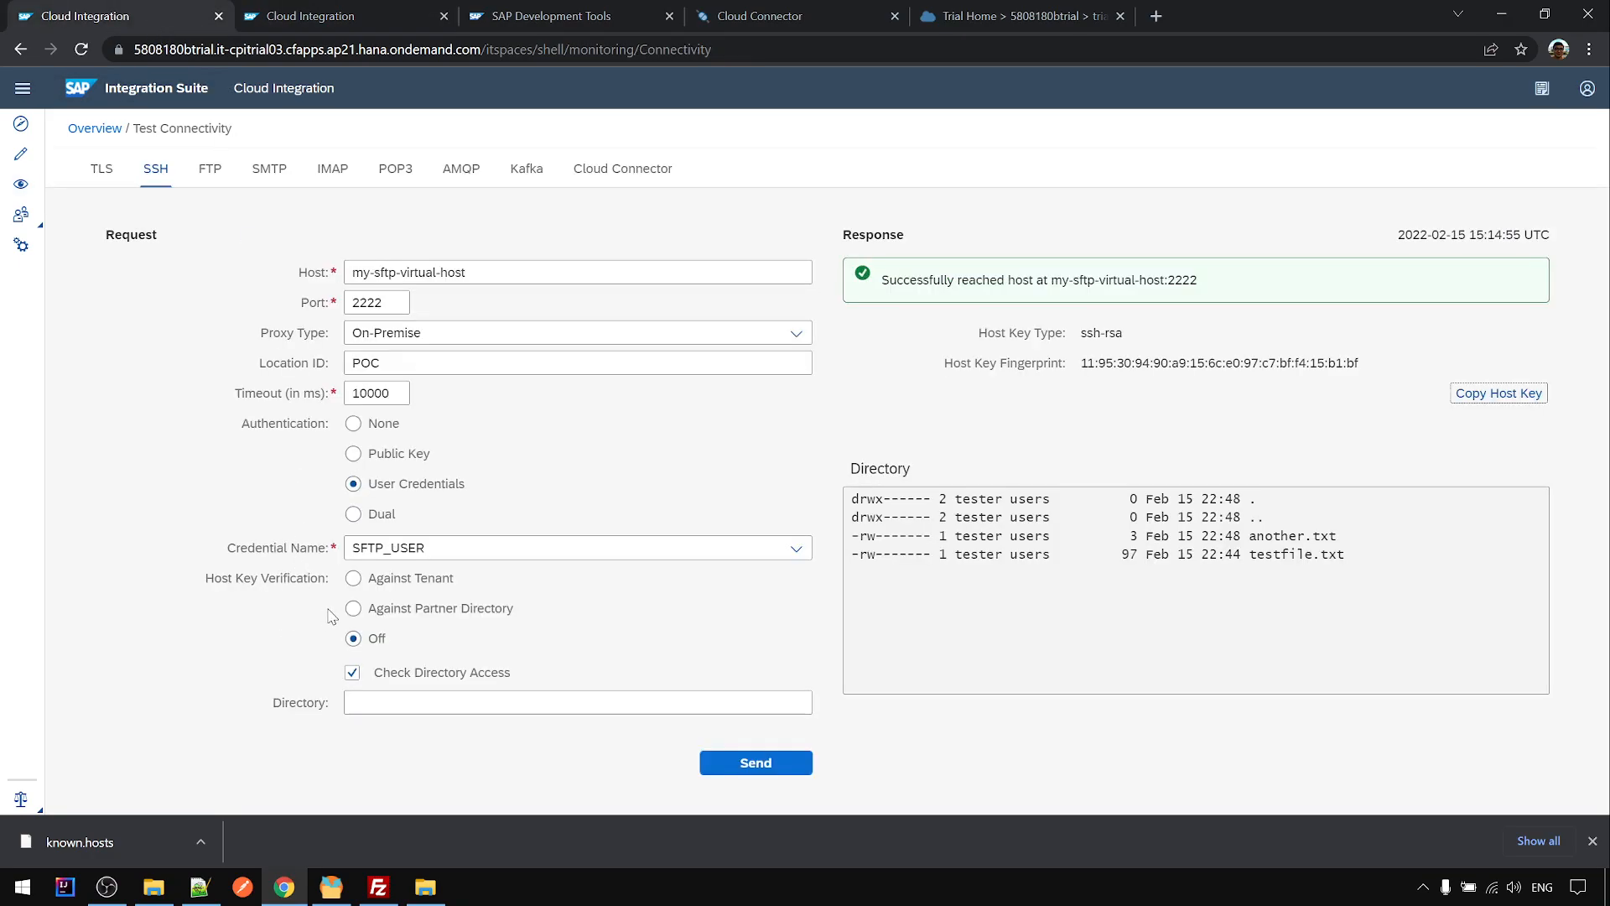
left_click(381, 579)
left_click(734, 764)
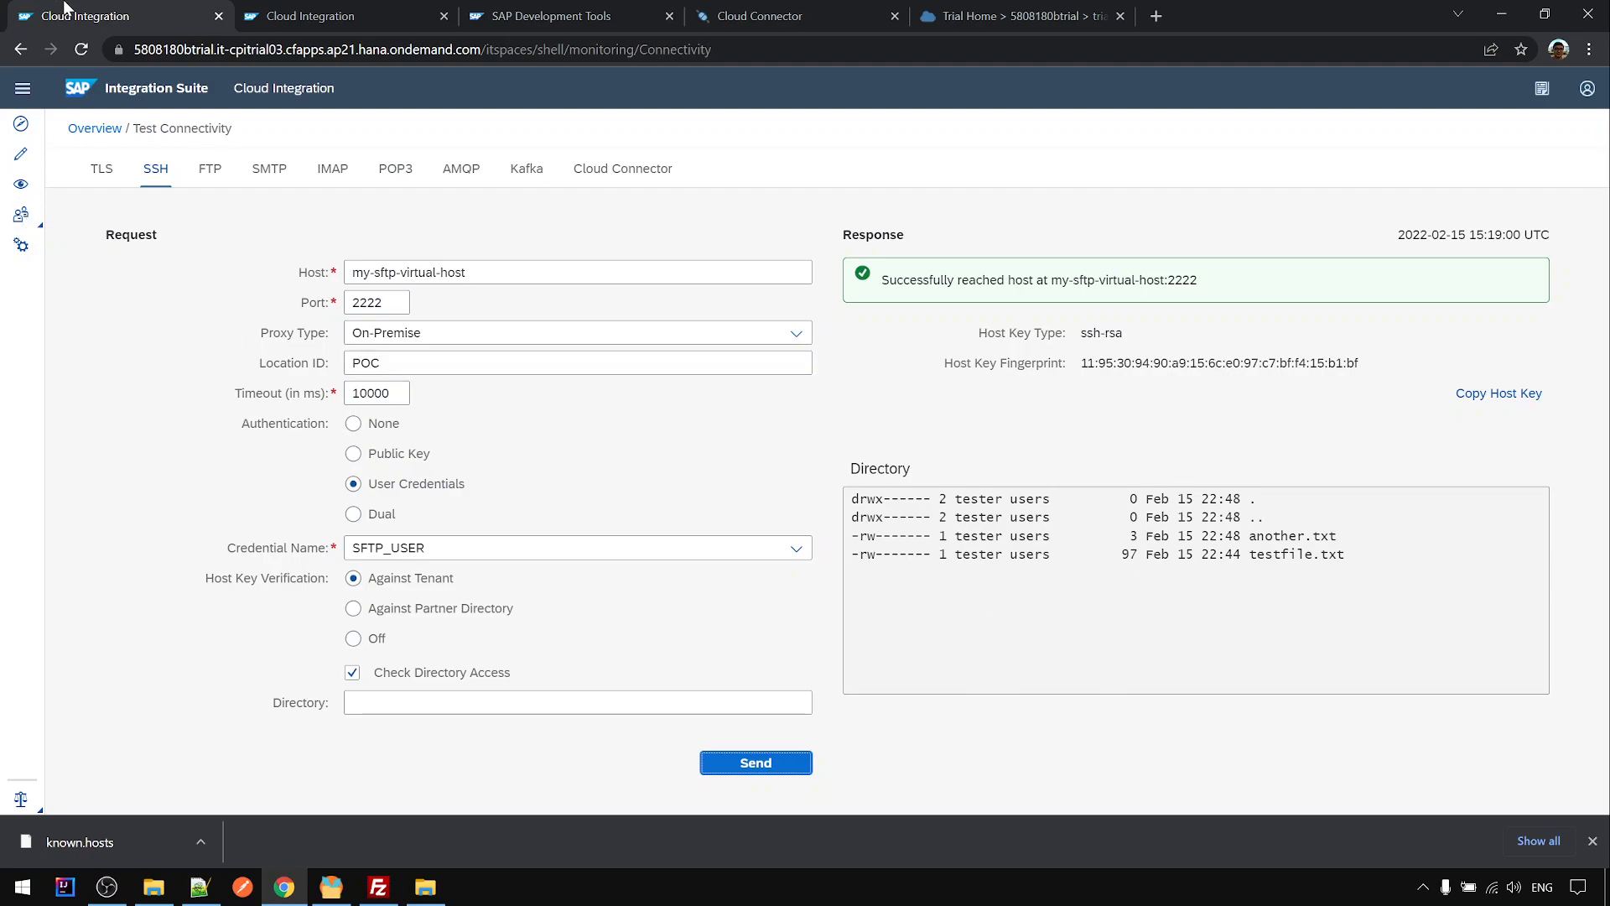
- Duplicate the tab, copy Location ID POC, and paste it into the Cloud Connector test form
right_click(122, 16)
left_click(168, 143)
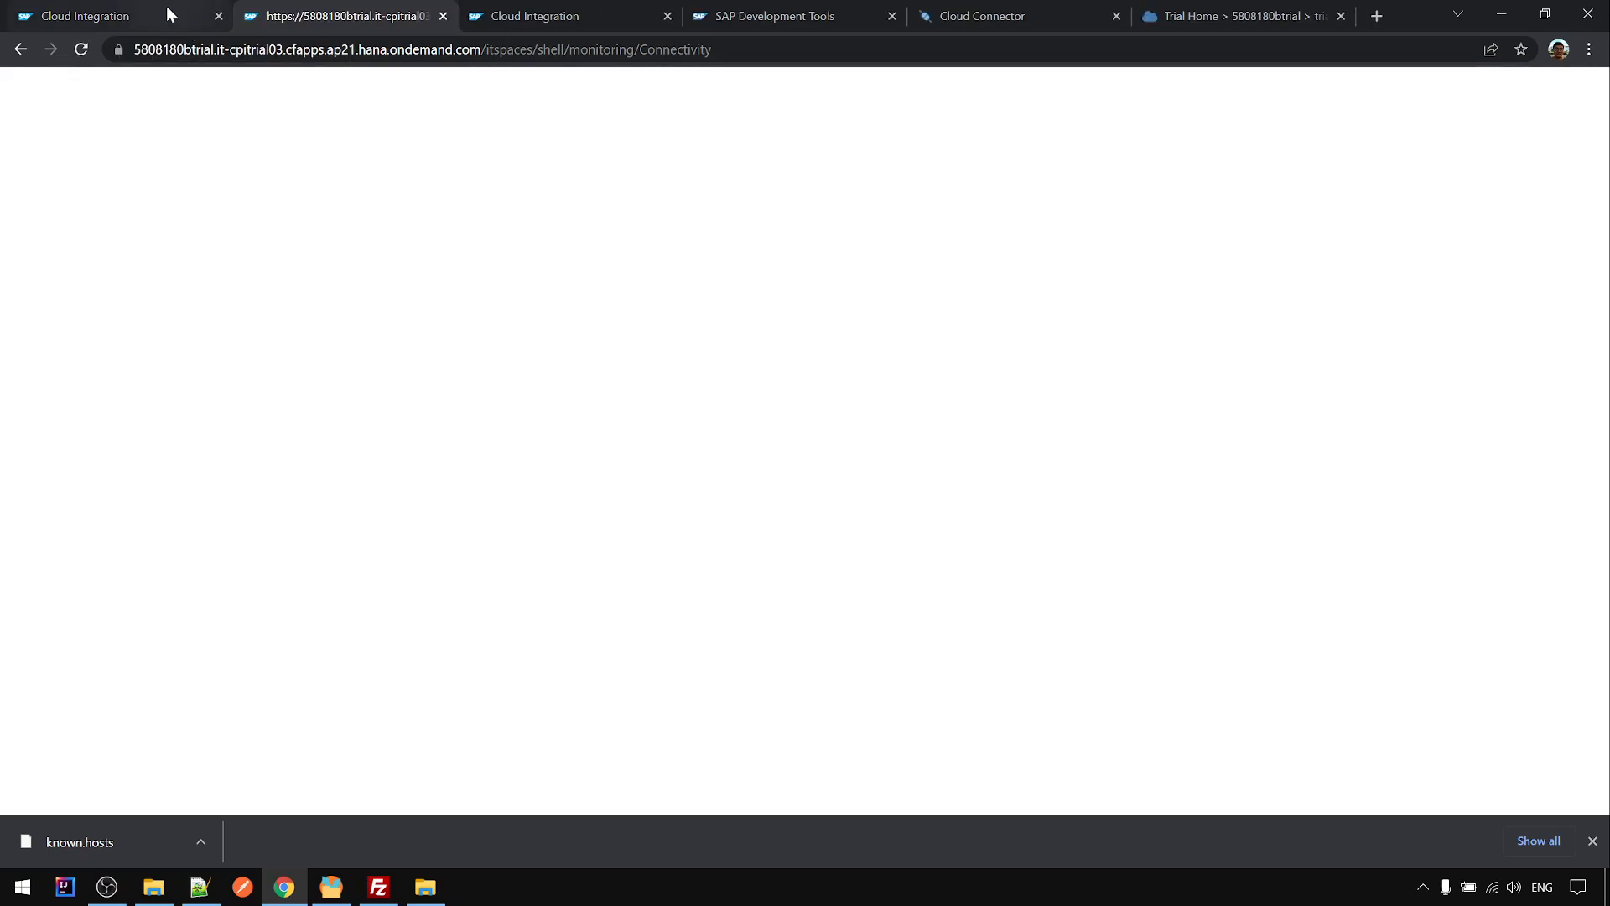
left_click(167, 15)
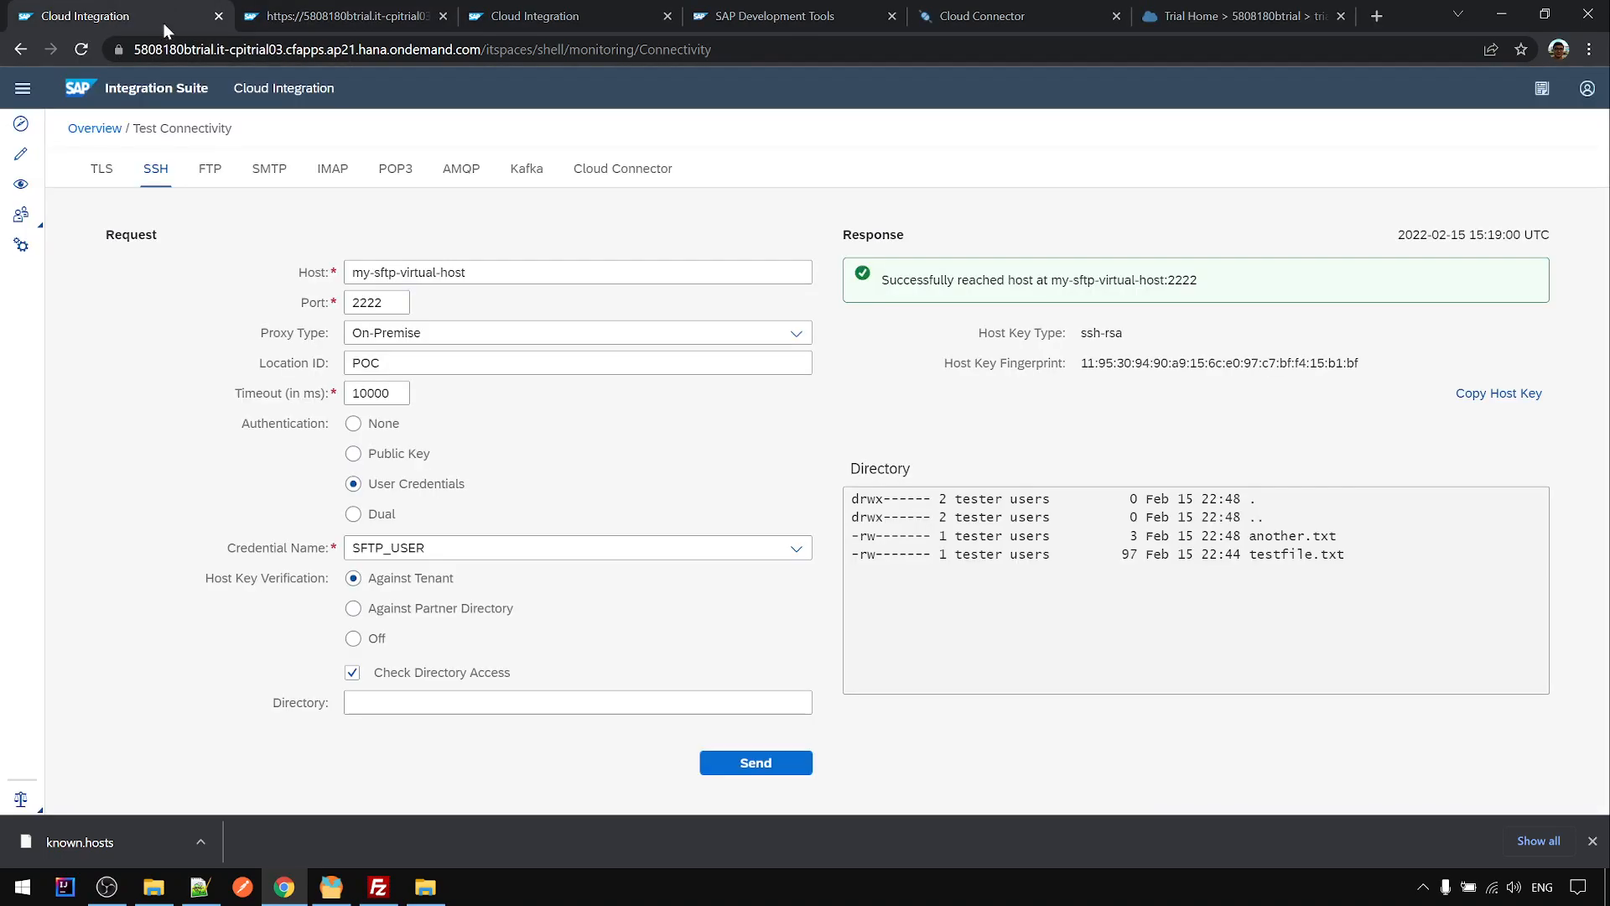
double_click(358, 362)
left_click(366, 363)
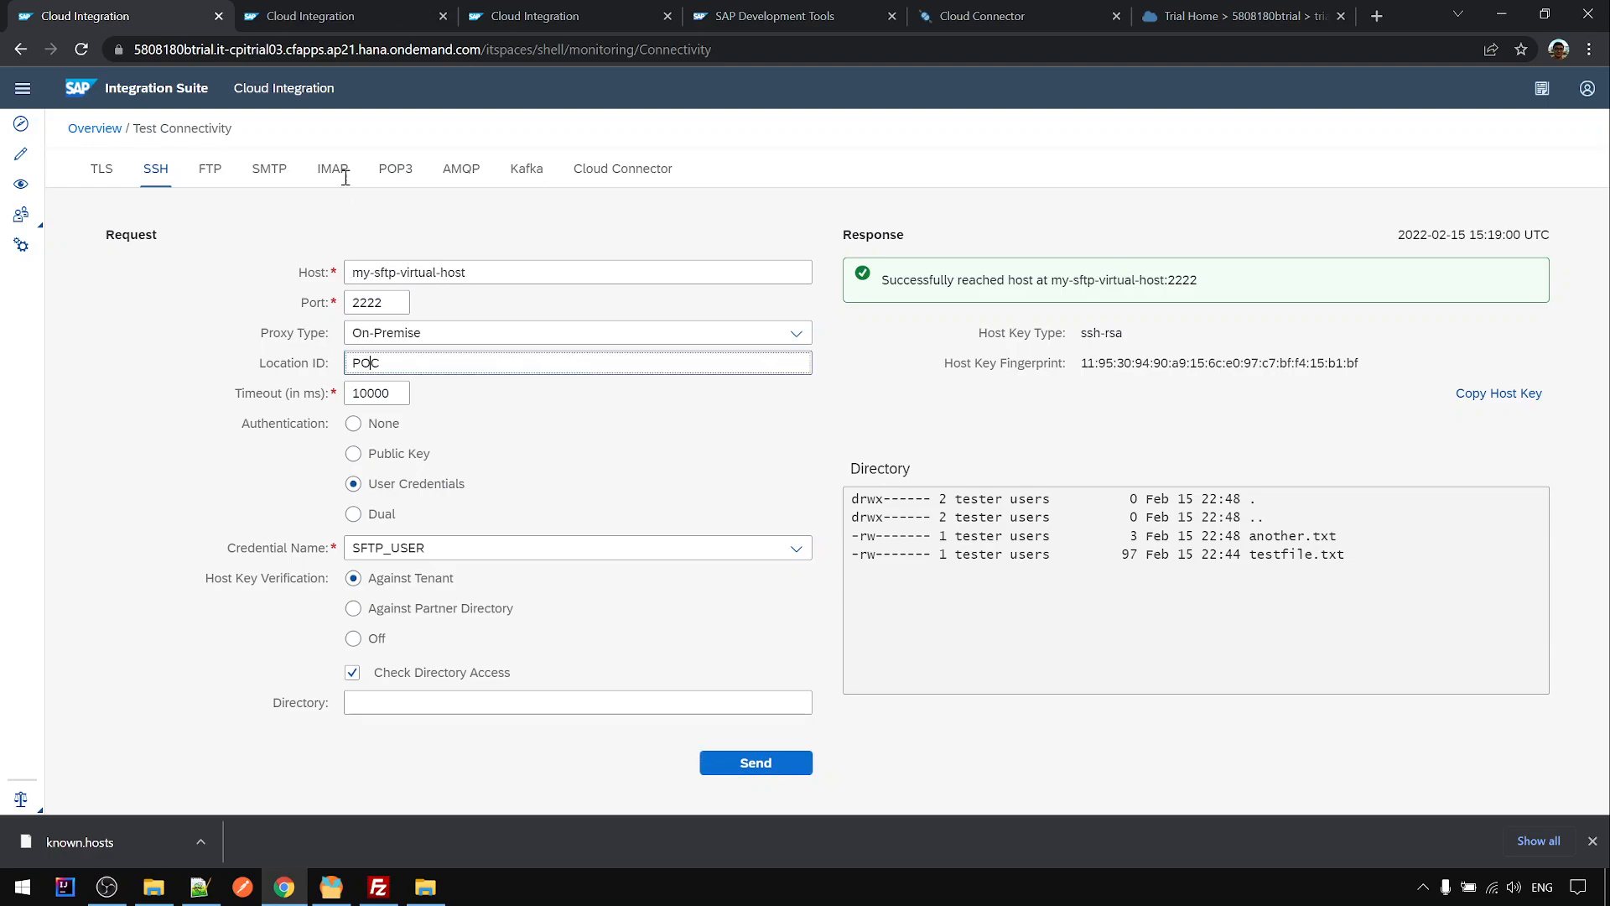
double_click(368, 363)
key("ctrl+c")
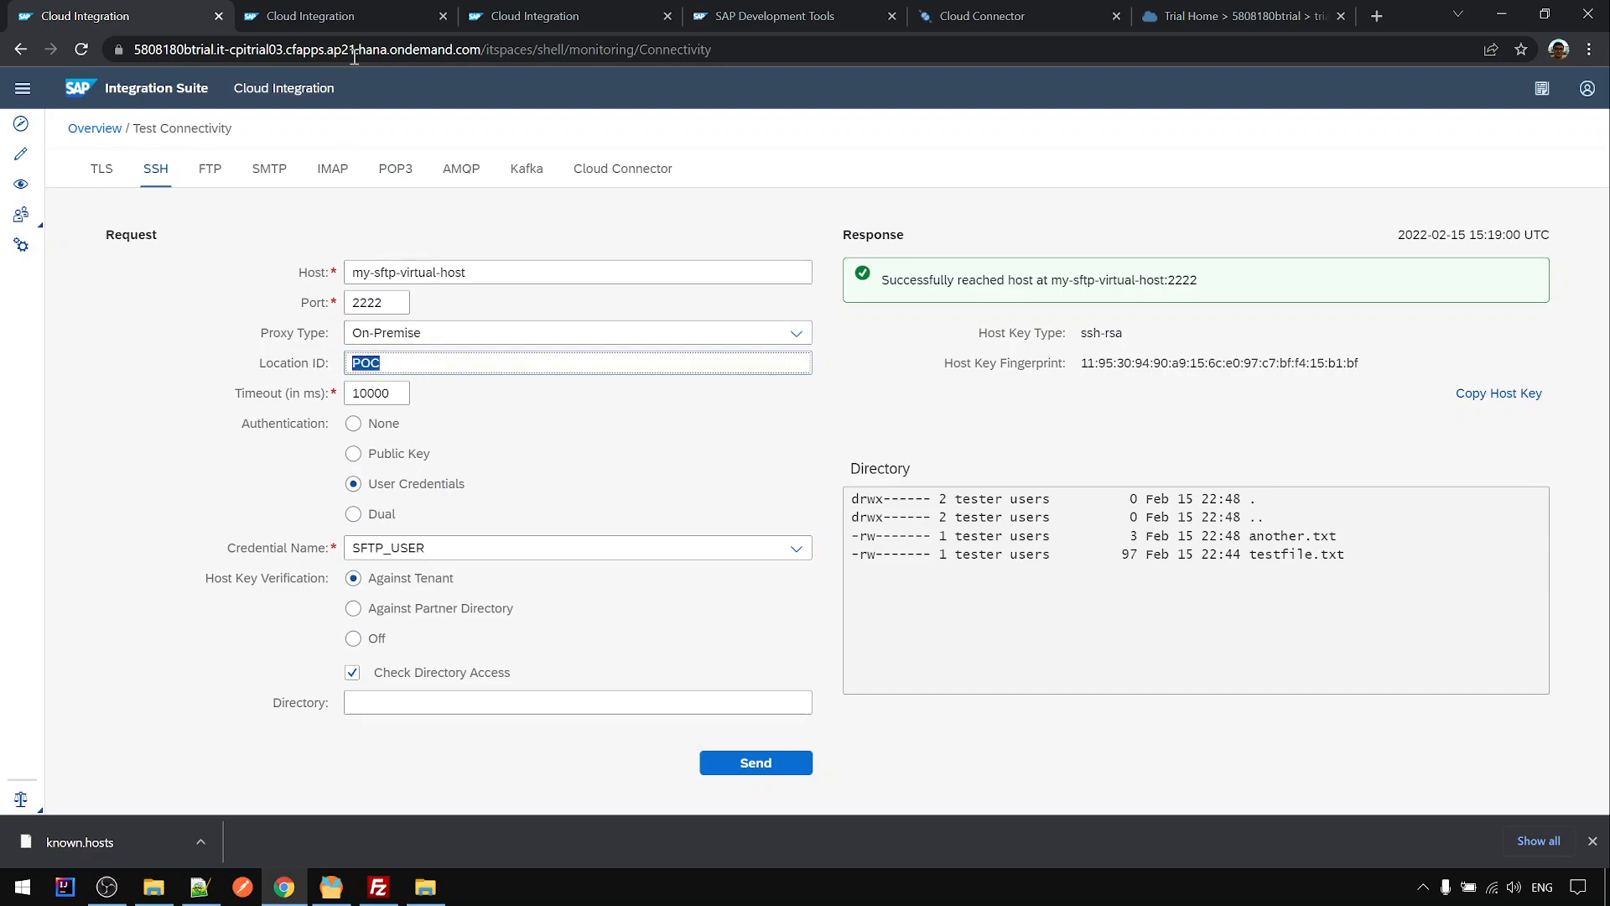
left_click(369, 29)
left_click(621, 176)
left_click(505, 273)
key("ctrl+v")
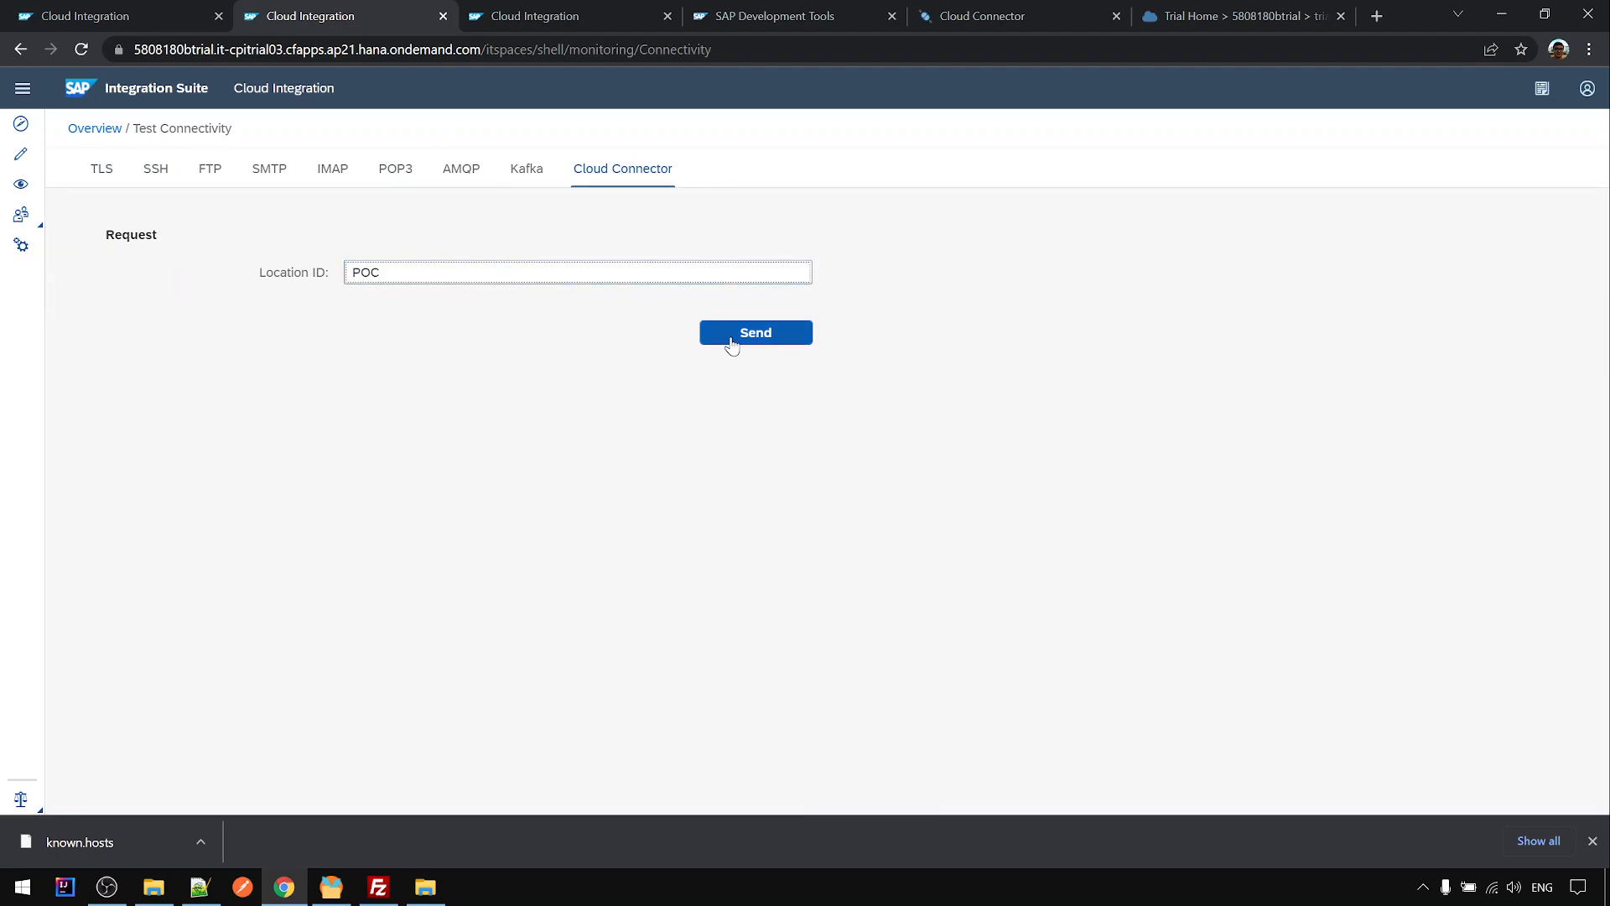
- Run the Cloud Connector test for POC, then retest with Location ID POCXXX
left_click(722, 338)
left_click(451, 276)
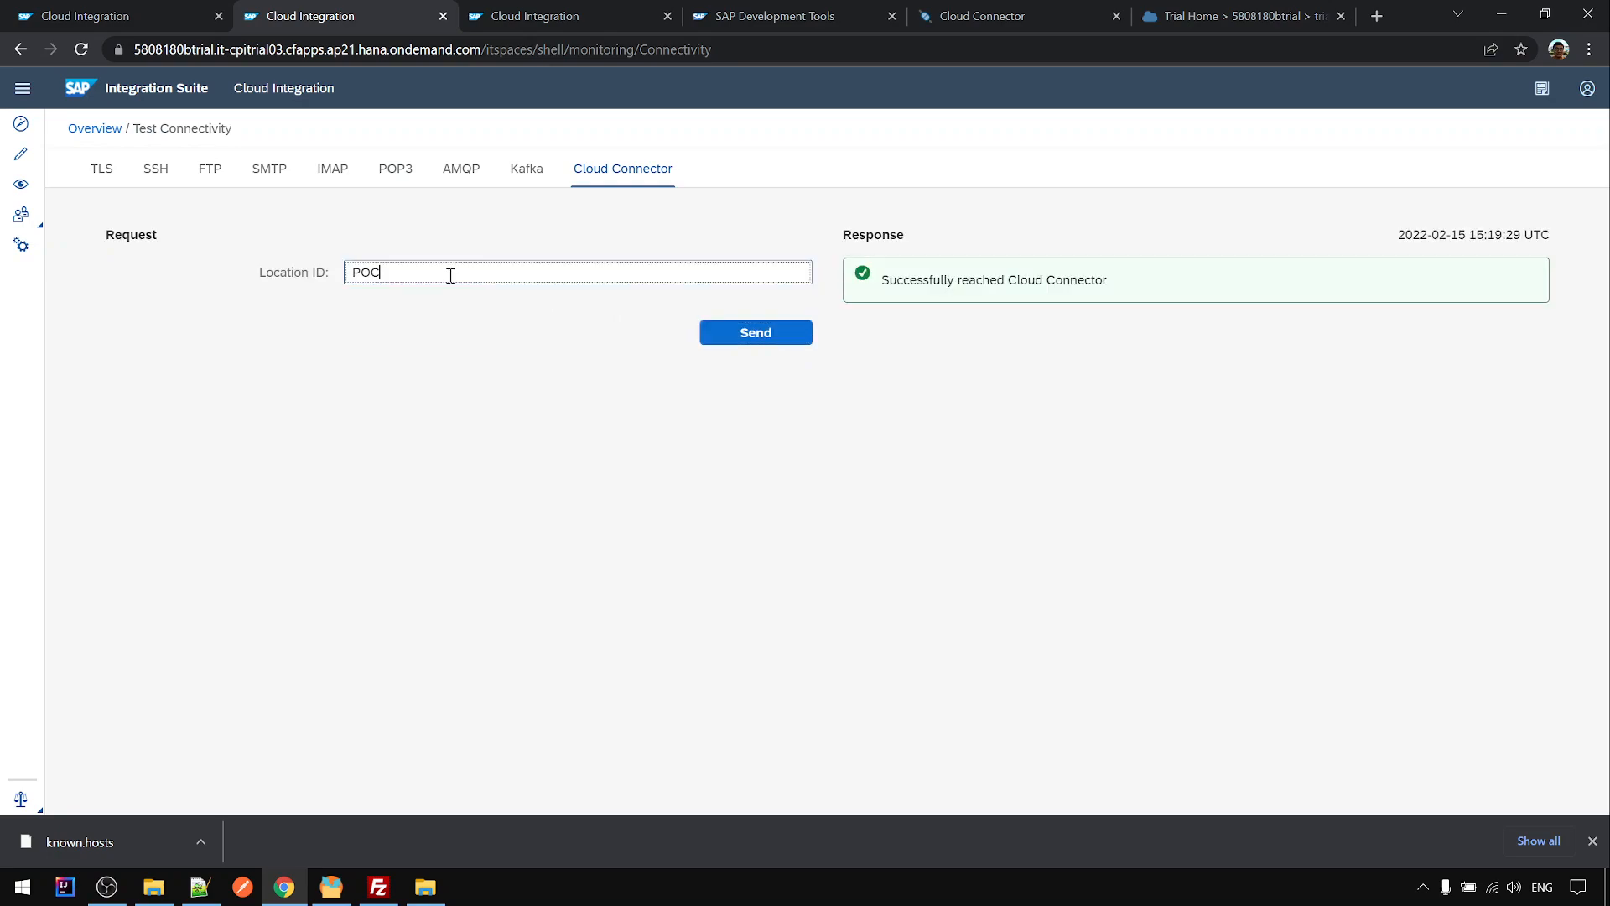
type("XXX")
left_click(755, 338)
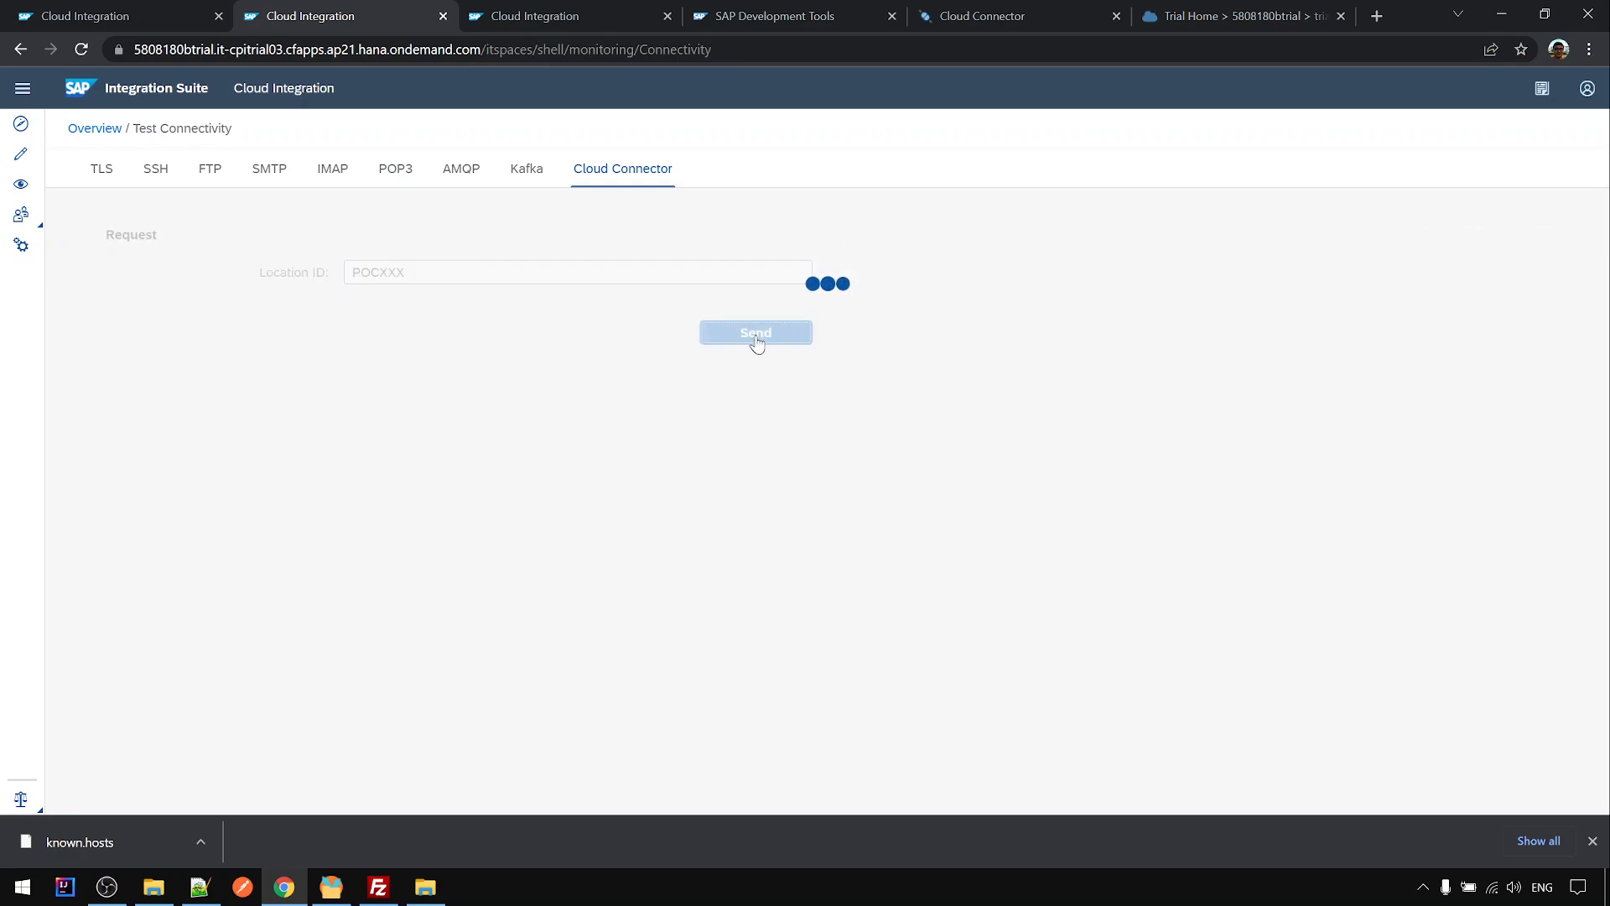
- Restore Location ID POC and rerun the test, then return to known.hosts in Notepad++
left_click_drag(382, 274, 434, 275)
key("BackSpace")
left_click(755, 334)
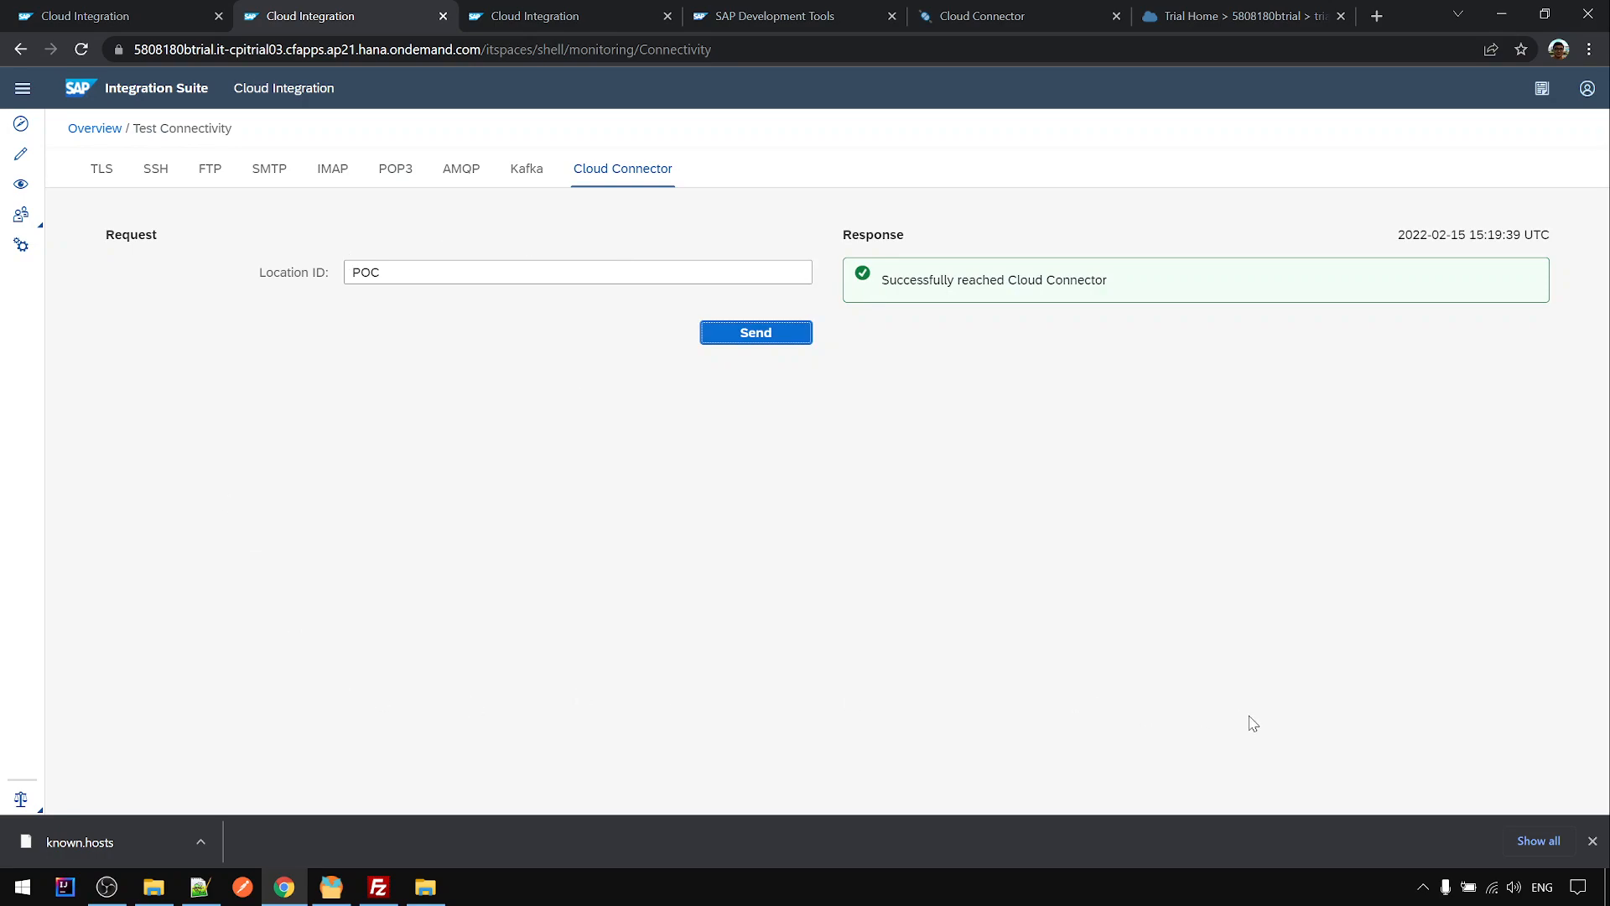
left_click(1593, 841)
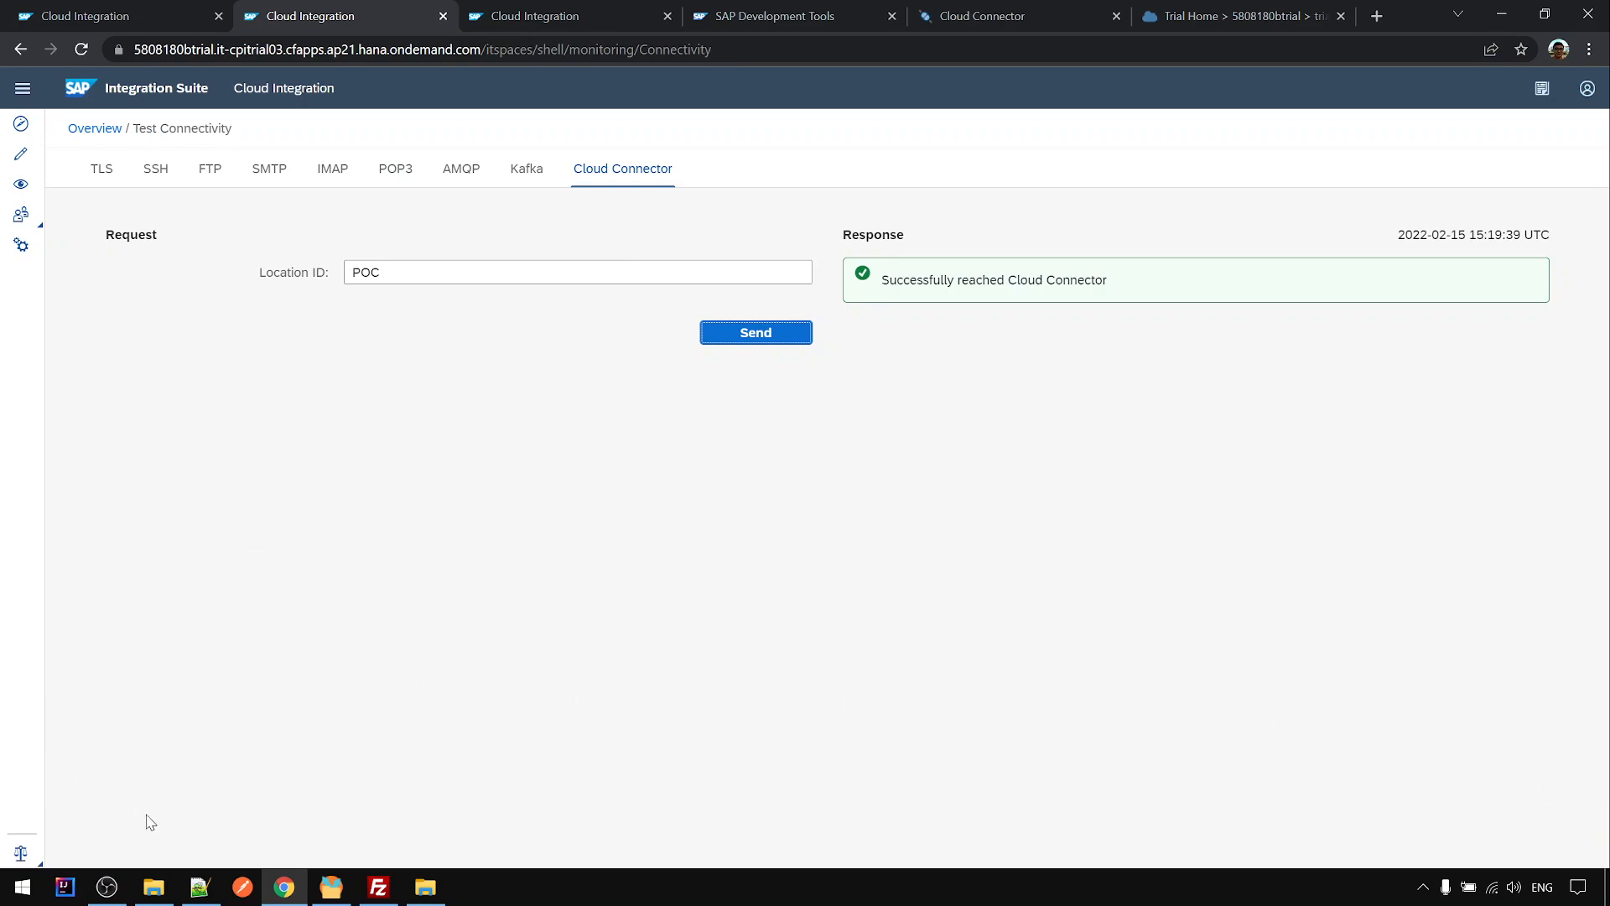
left_click(201, 881)
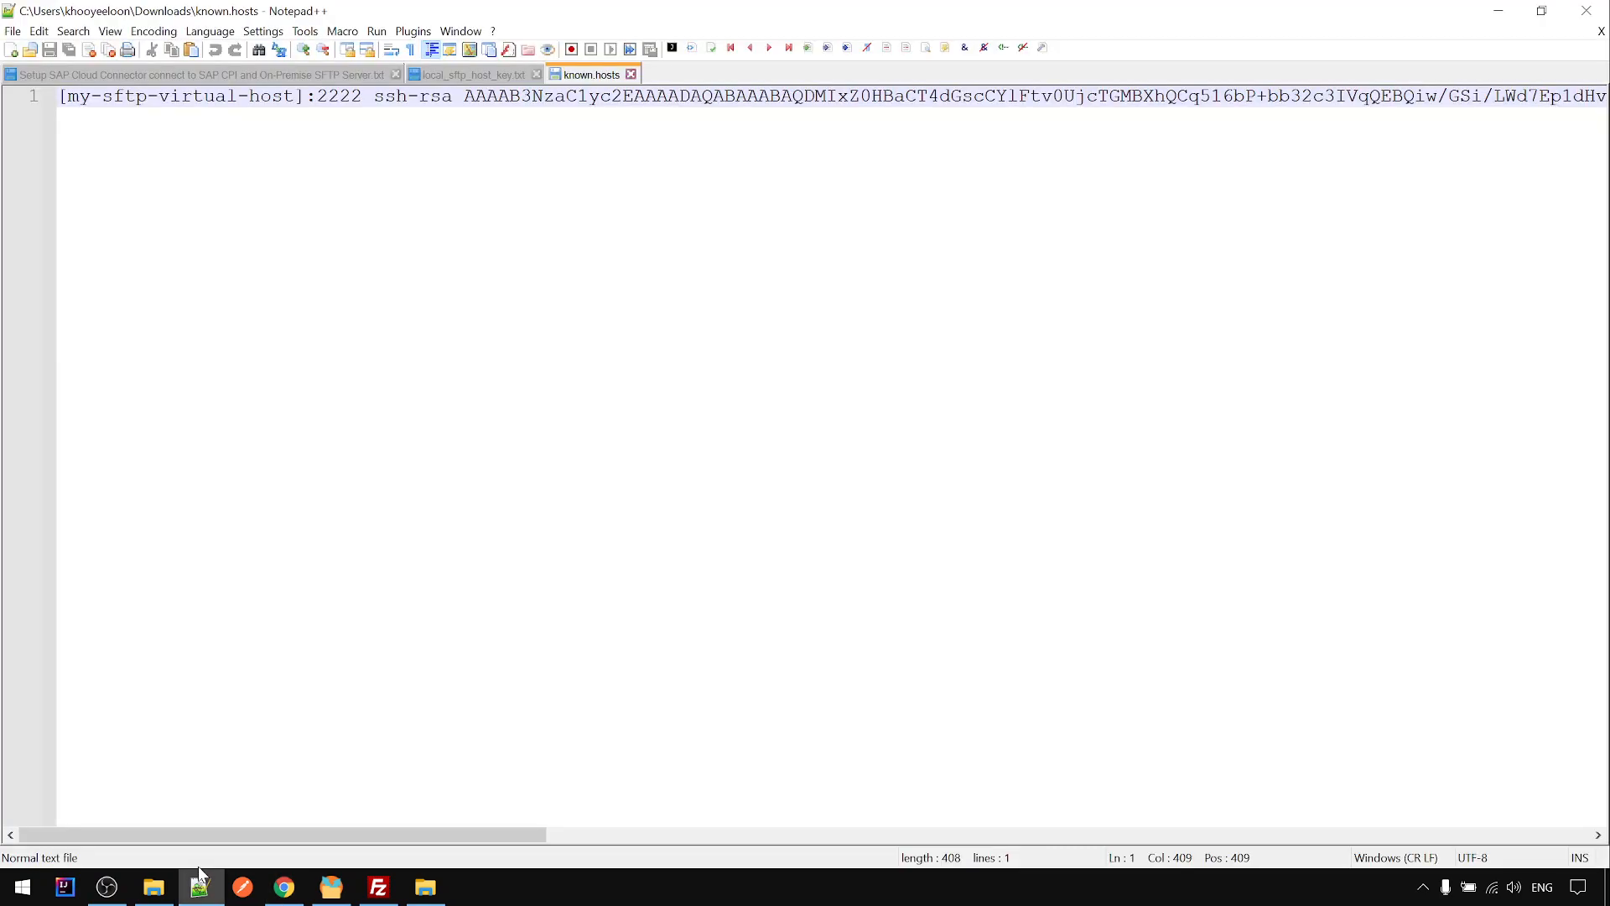
- Switch to the Setup SAP Cloud Connector notes, jump to line 18, and scroll back up
left_click(234, 75)
key("ctrl+End")
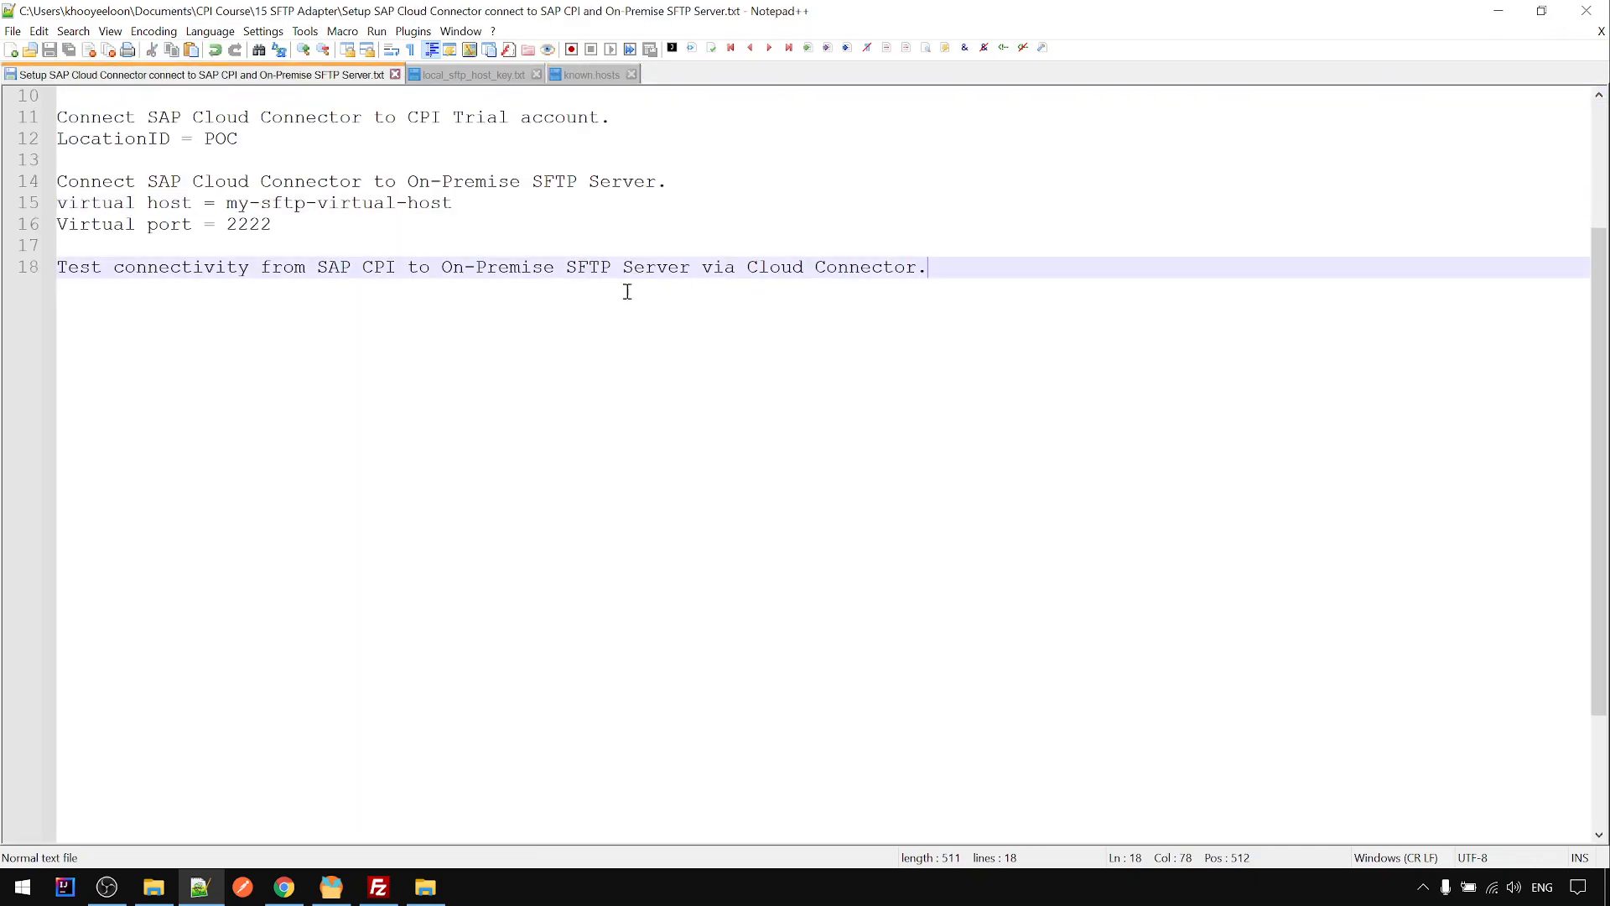
scroll(212, 335, "up", 3)
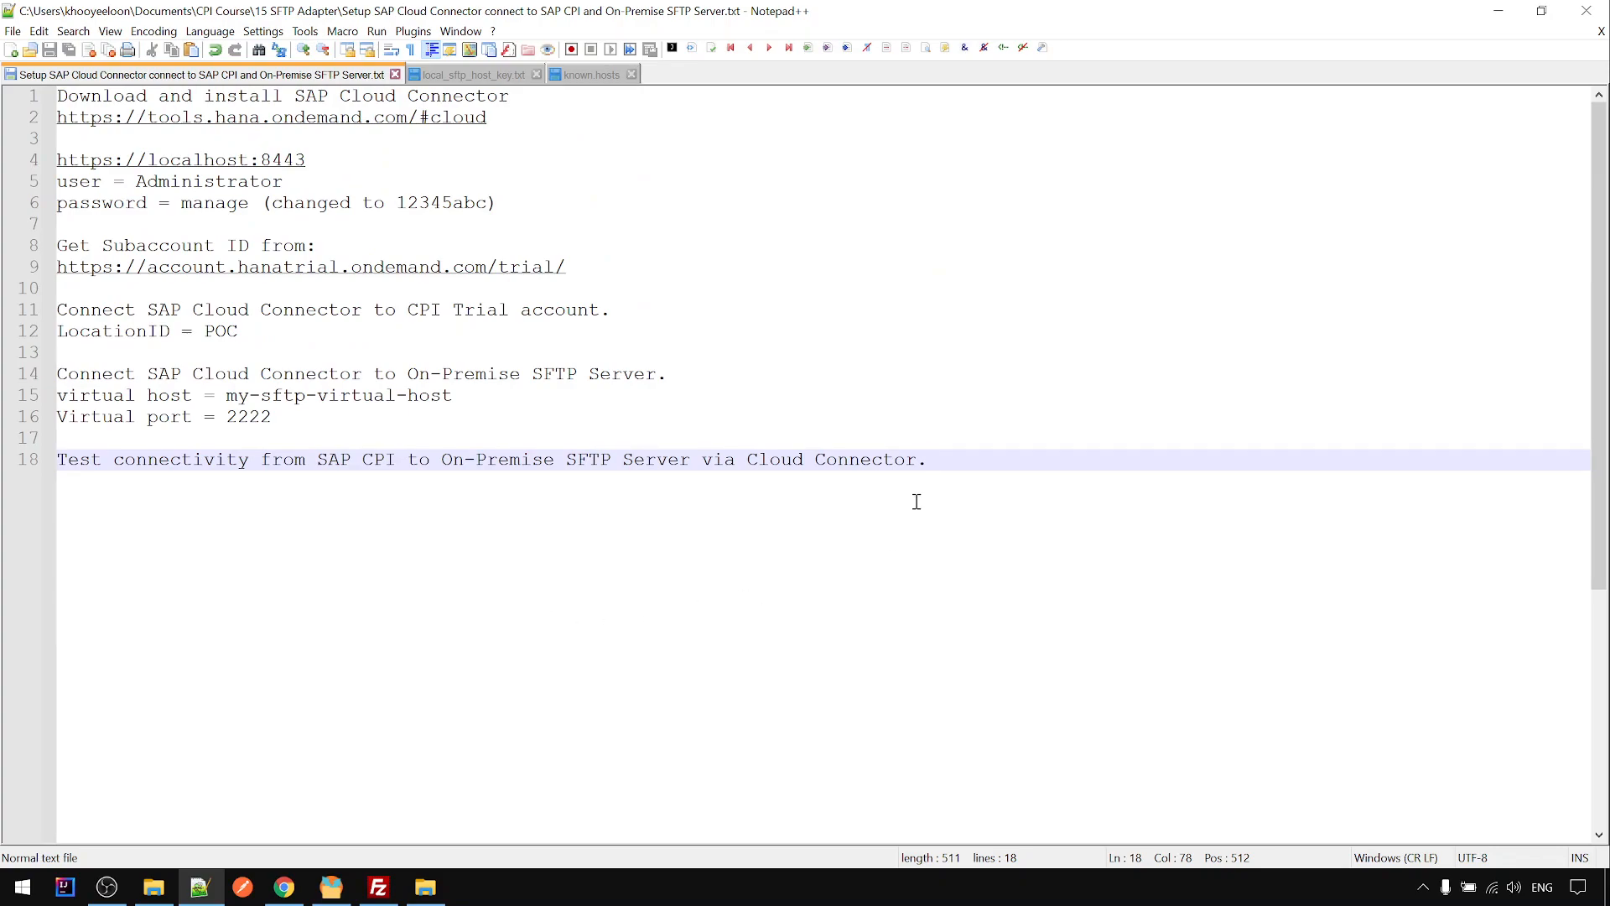